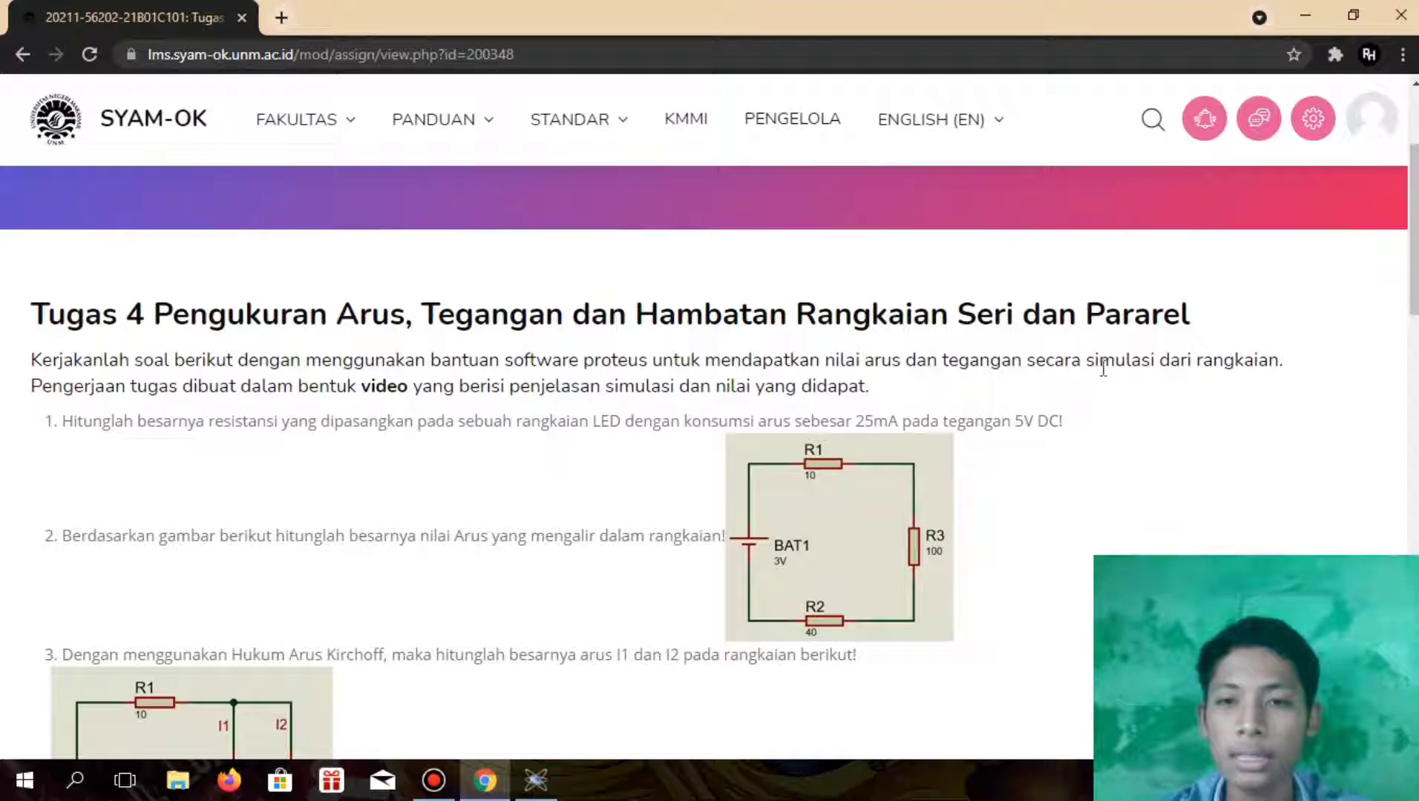
# Check the circuit questions in the assignment, then switch to Proteus and open the recent project New Project.pdsprj
pyautogui.scroll(-3, 1211, 386)
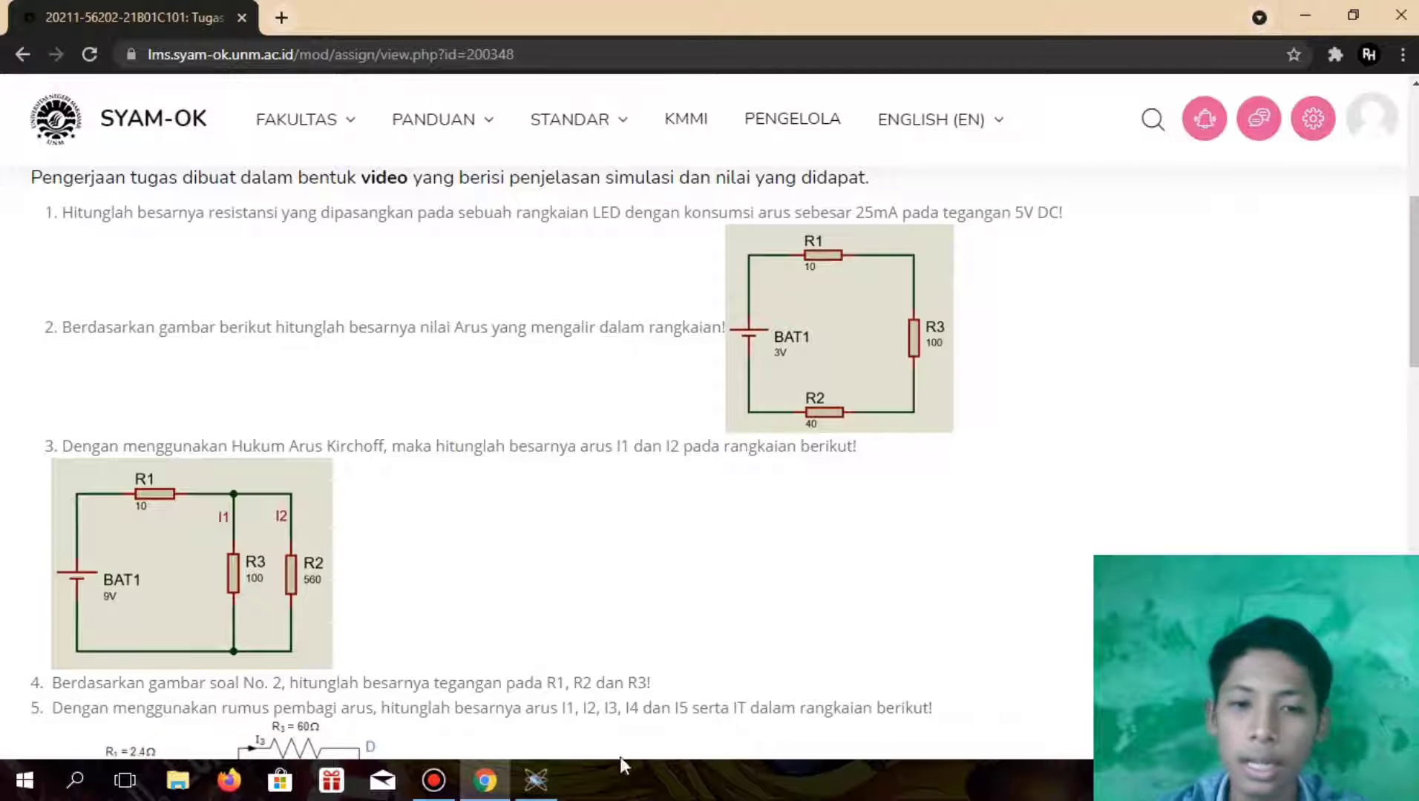
pyautogui.click(549, 775)
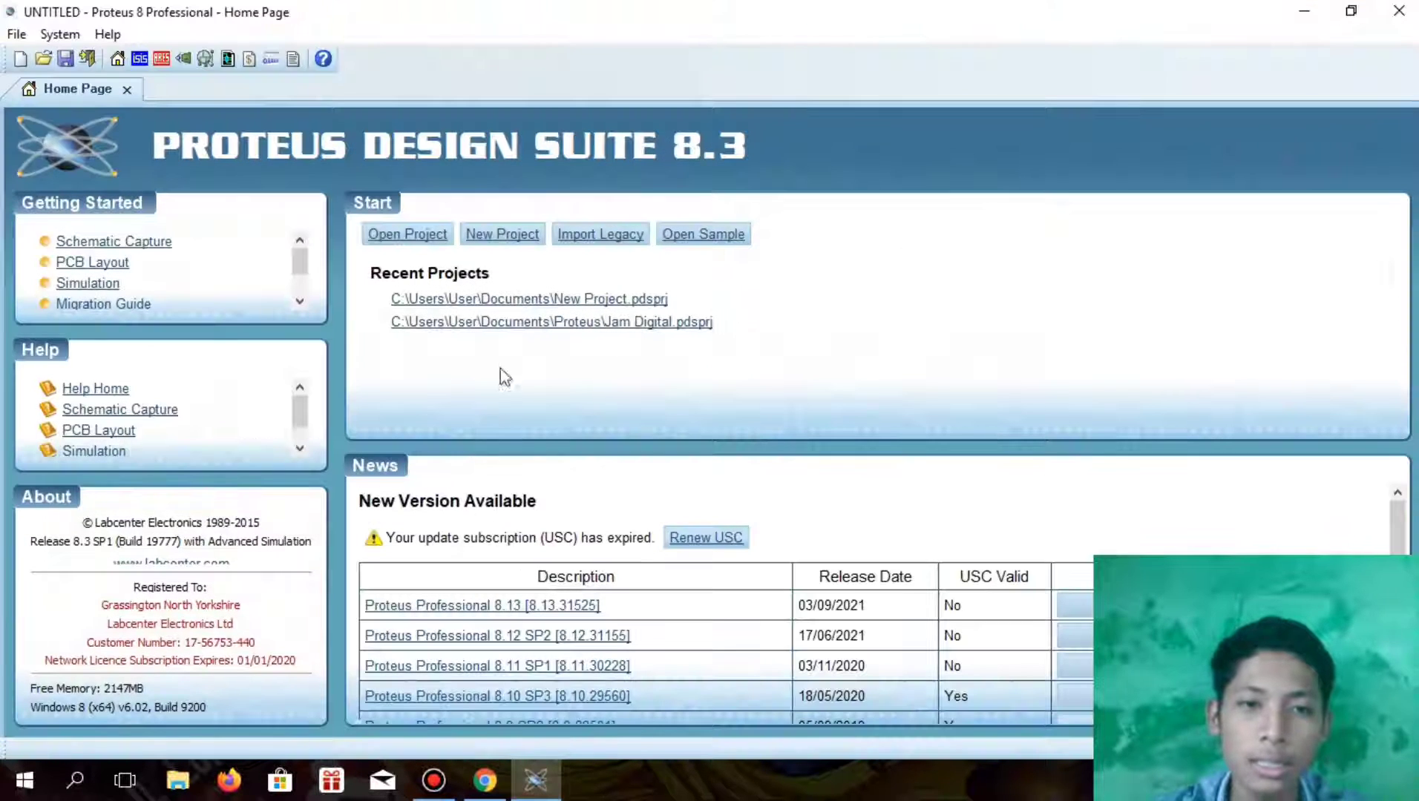
pyautogui.click(512, 299)
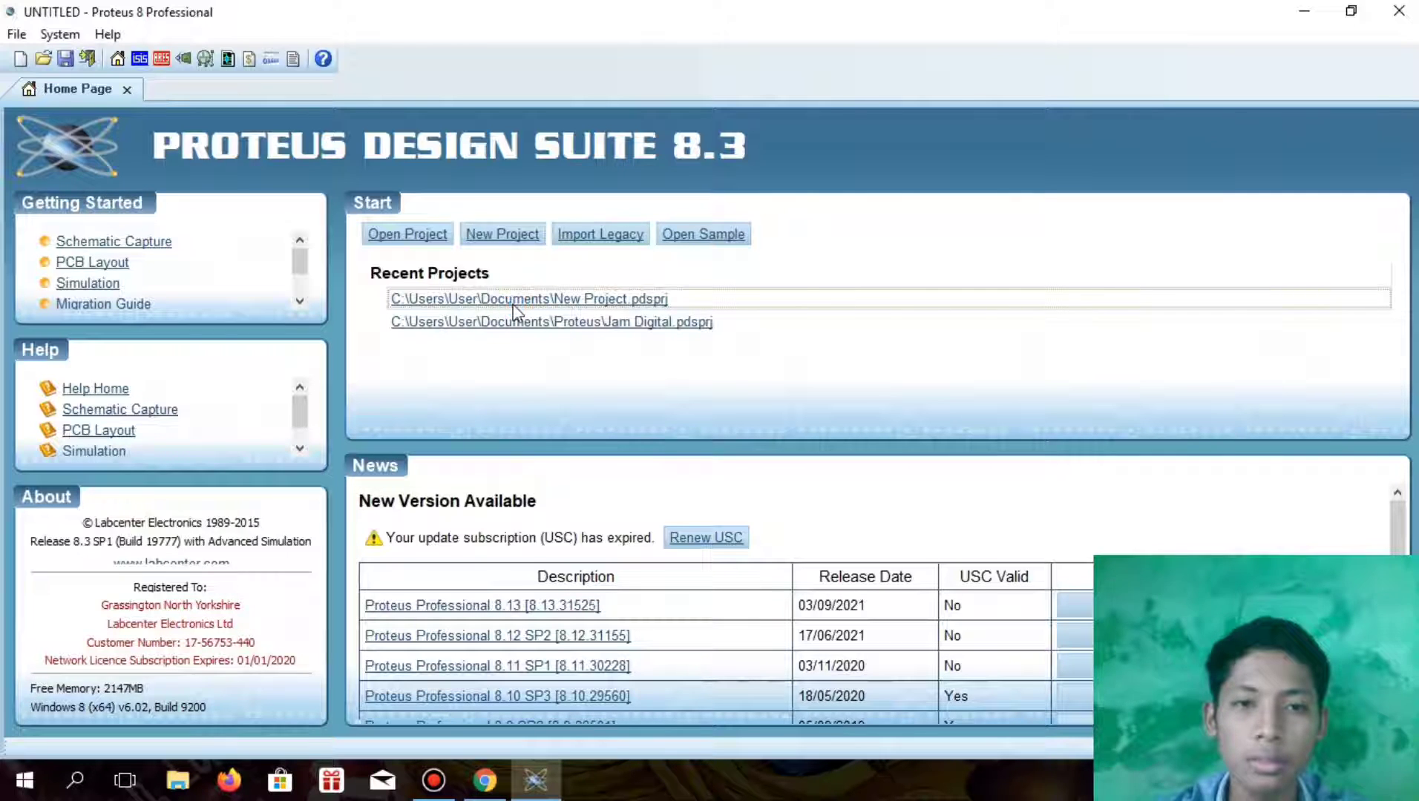
pyautogui.scroll(1, 812, 429)
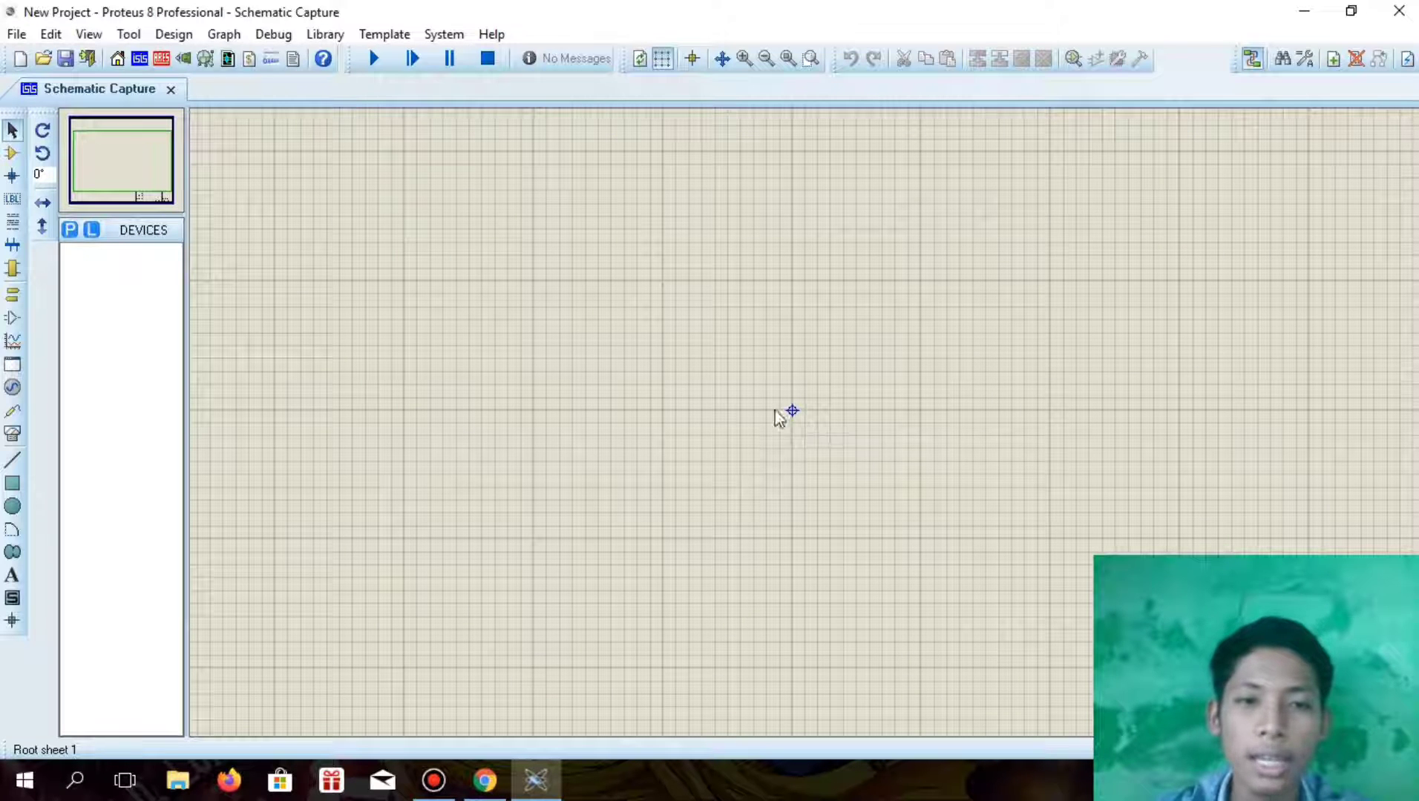
# Search the device library for "res" and add the generic resistor RES to the project's devices
pyautogui.click(72, 231)
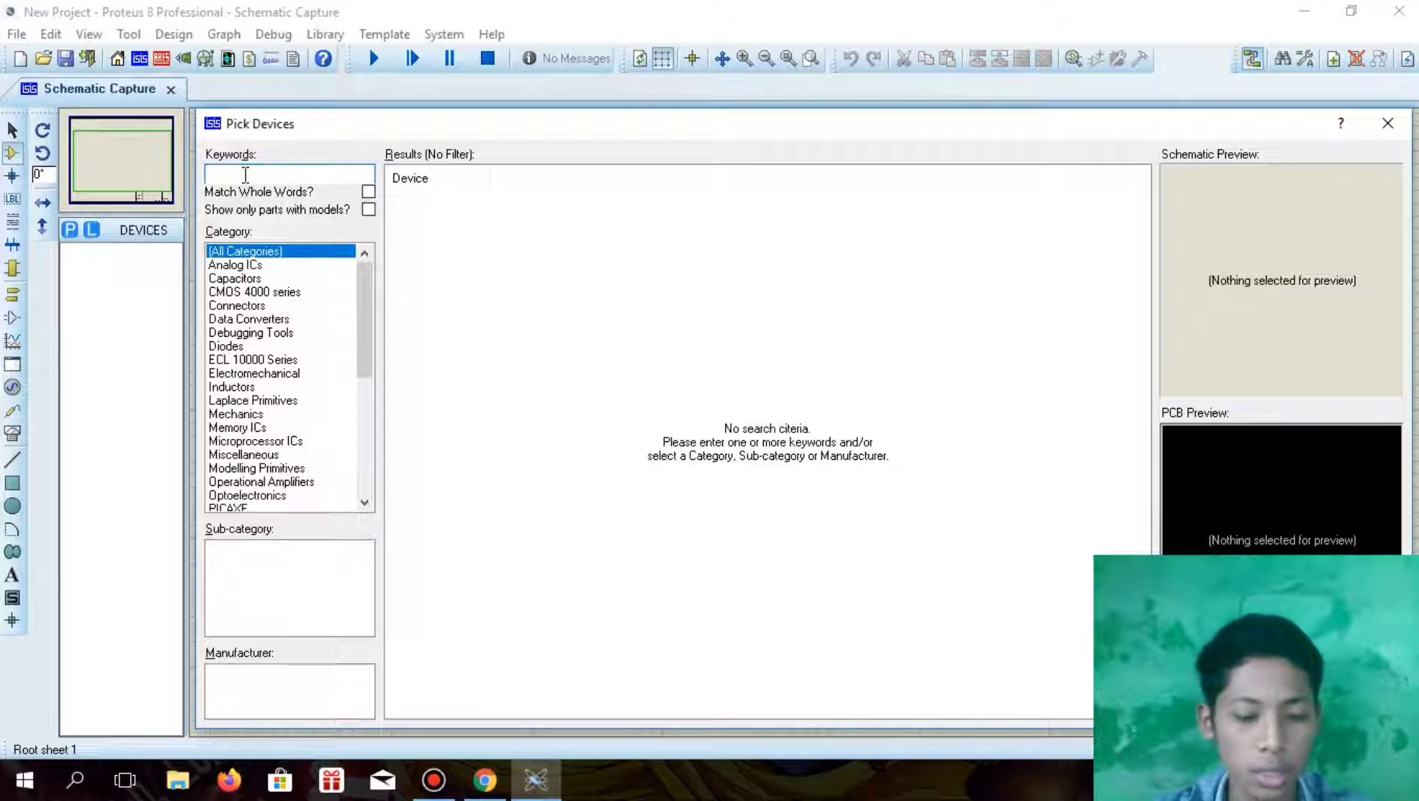
pyautogui.write('res')
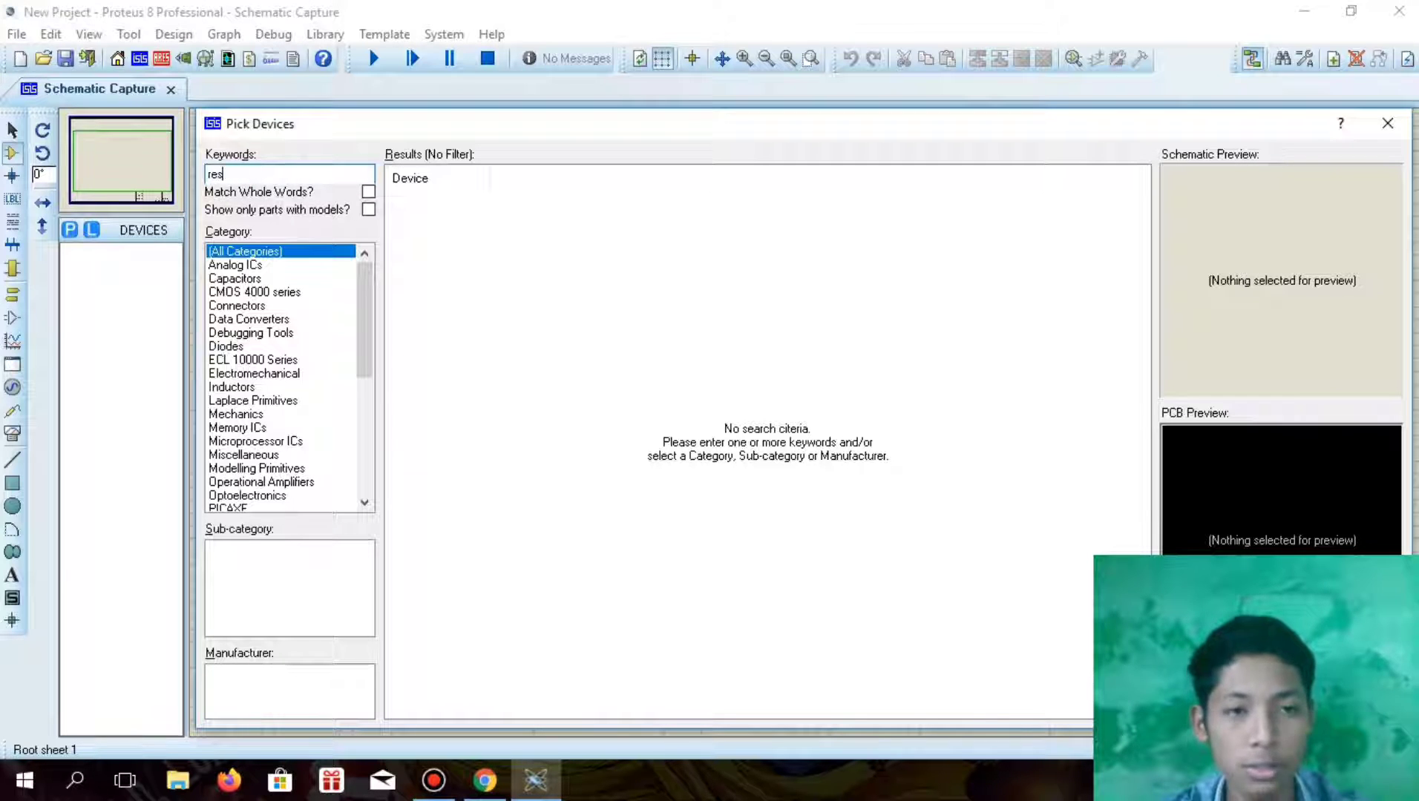
pyautogui.click(438, 202)
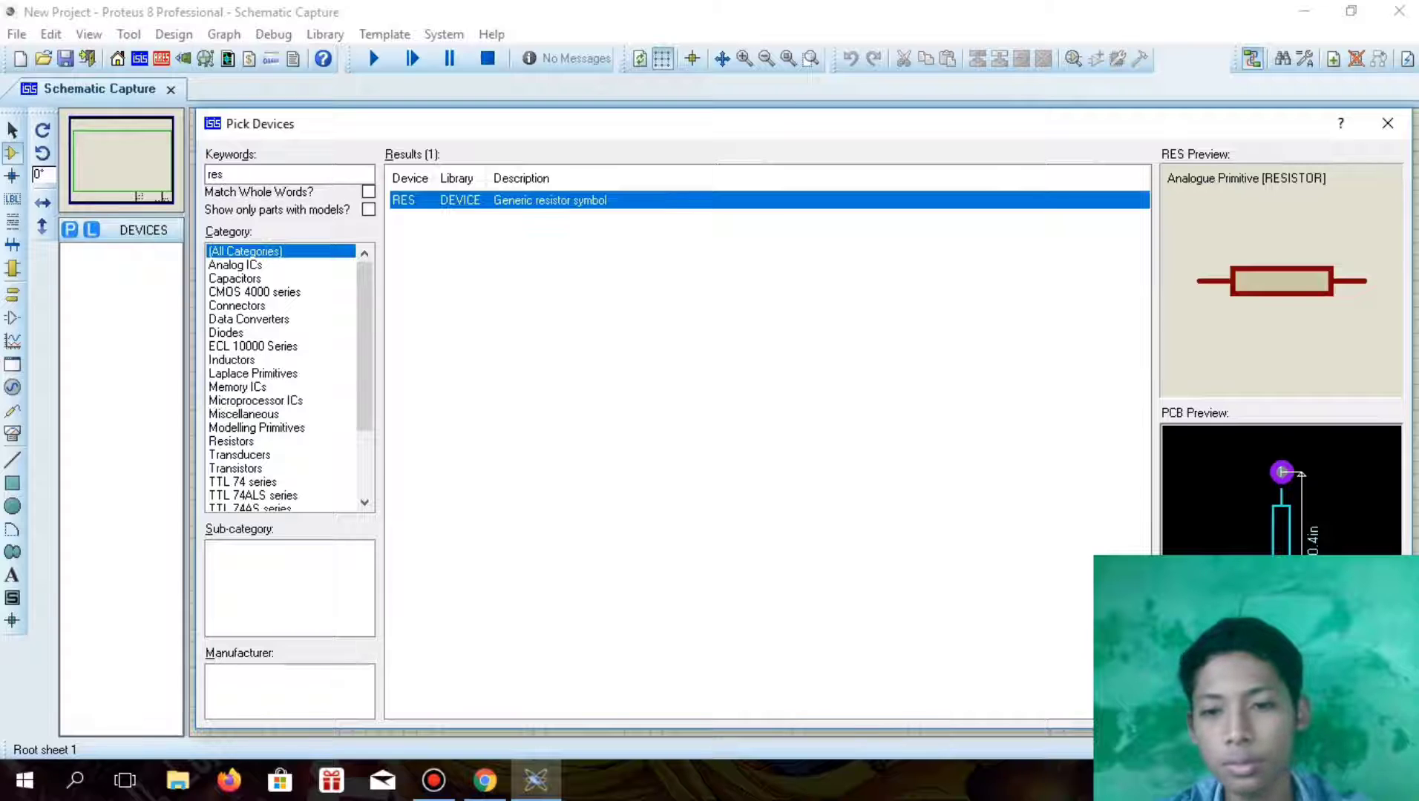
pyautogui.press('Return')
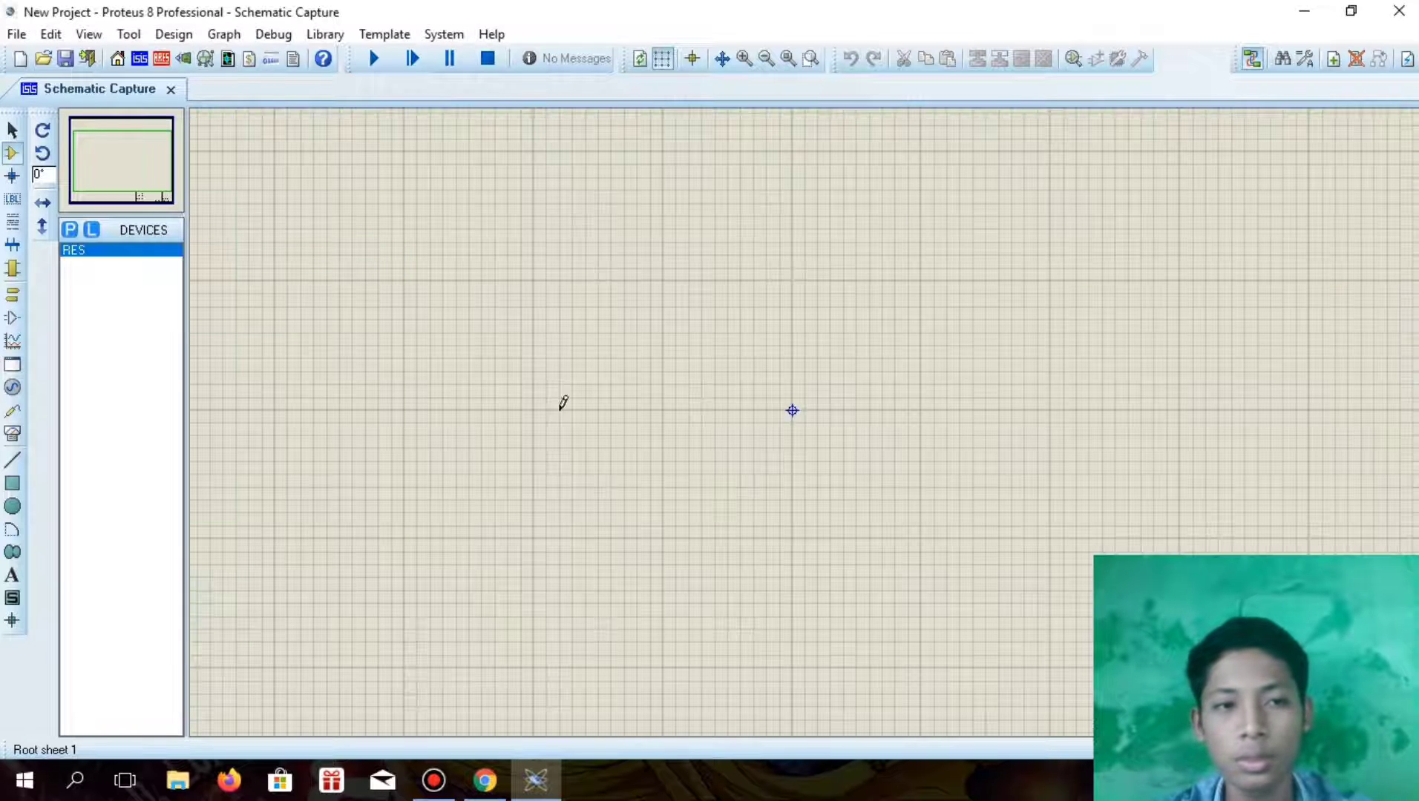
# Search the device library for "led" and add the animated green LED model LED-GREEN to the devices
pyautogui.click(68, 231)
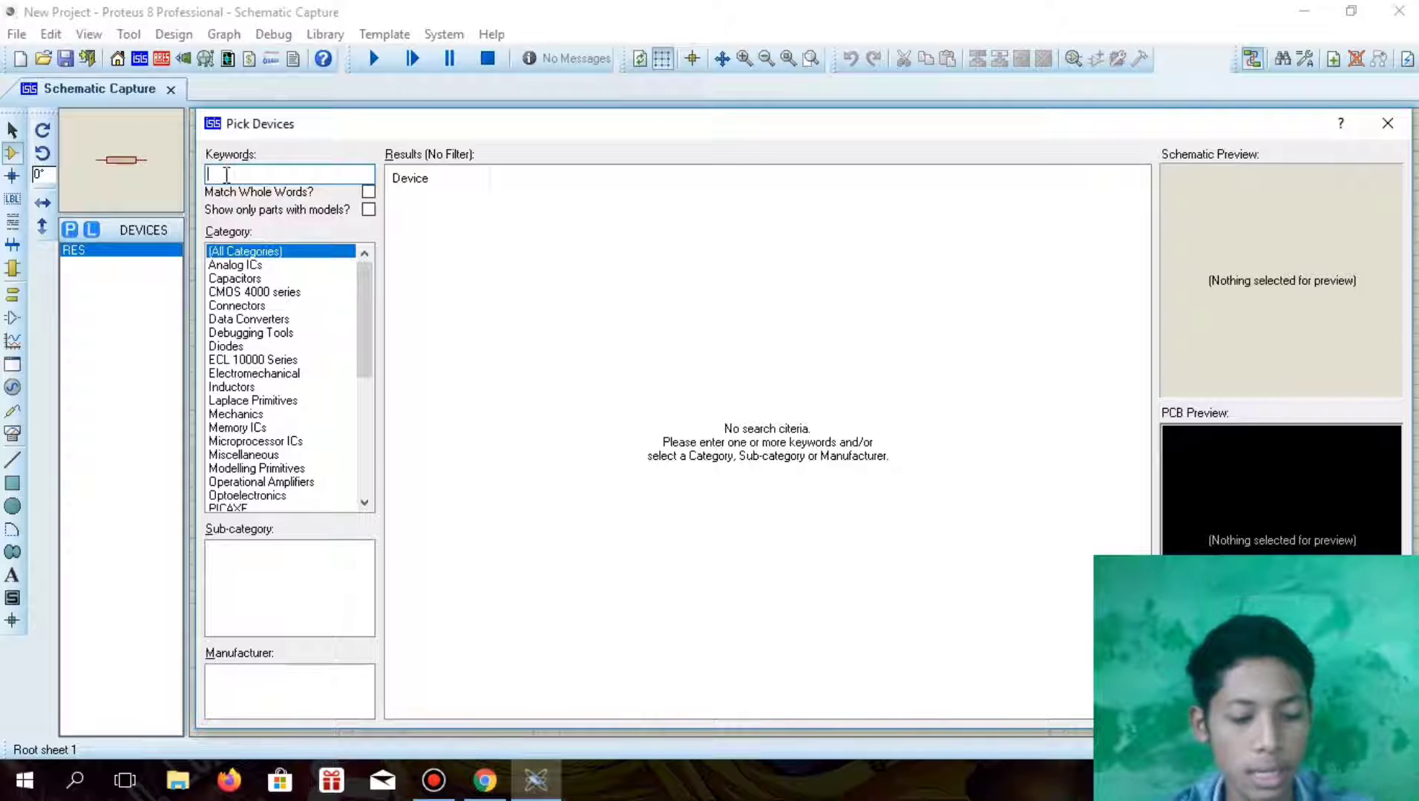
pyautogui.write('led')
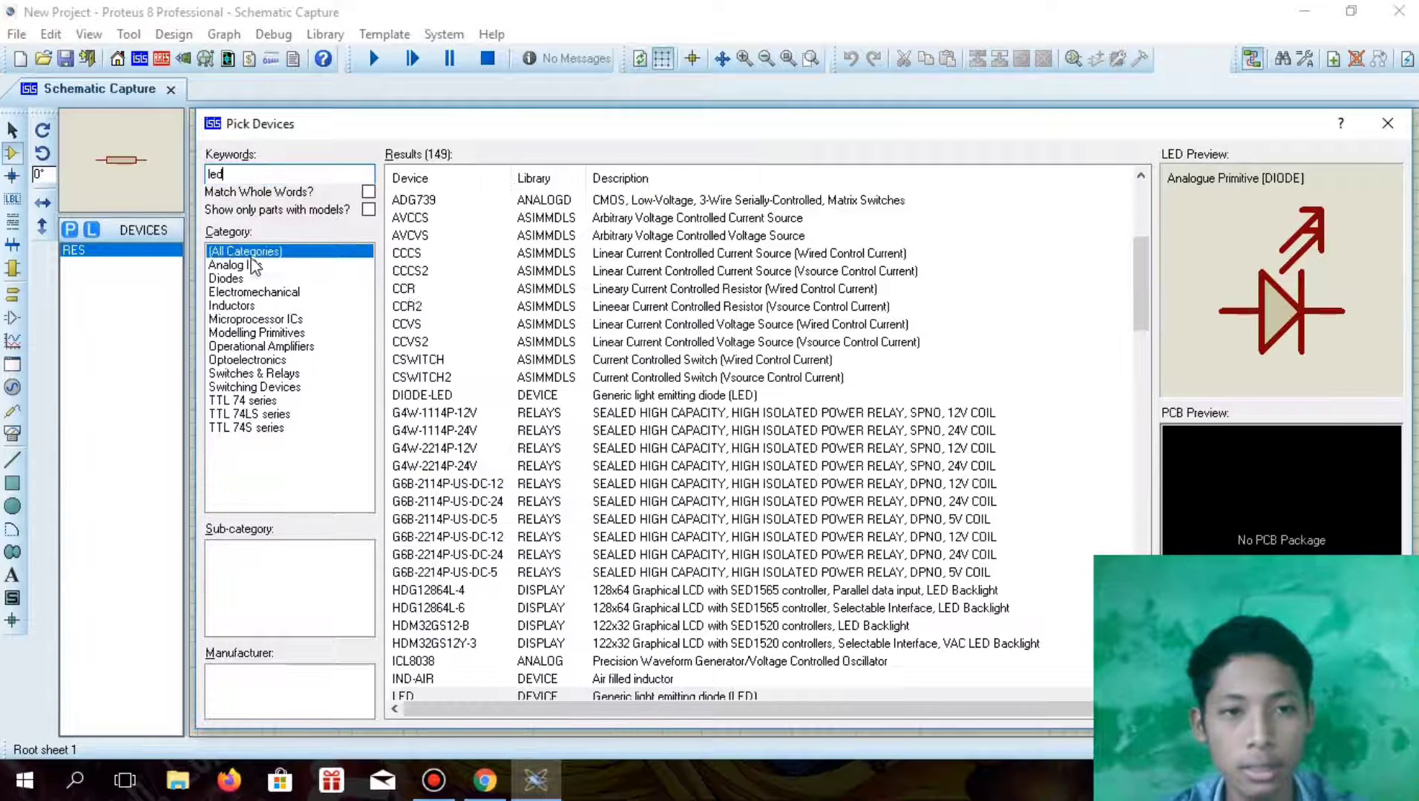
pyautogui.scroll(-1, 462, 468)
pyautogui.scroll(-4, 462, 468)
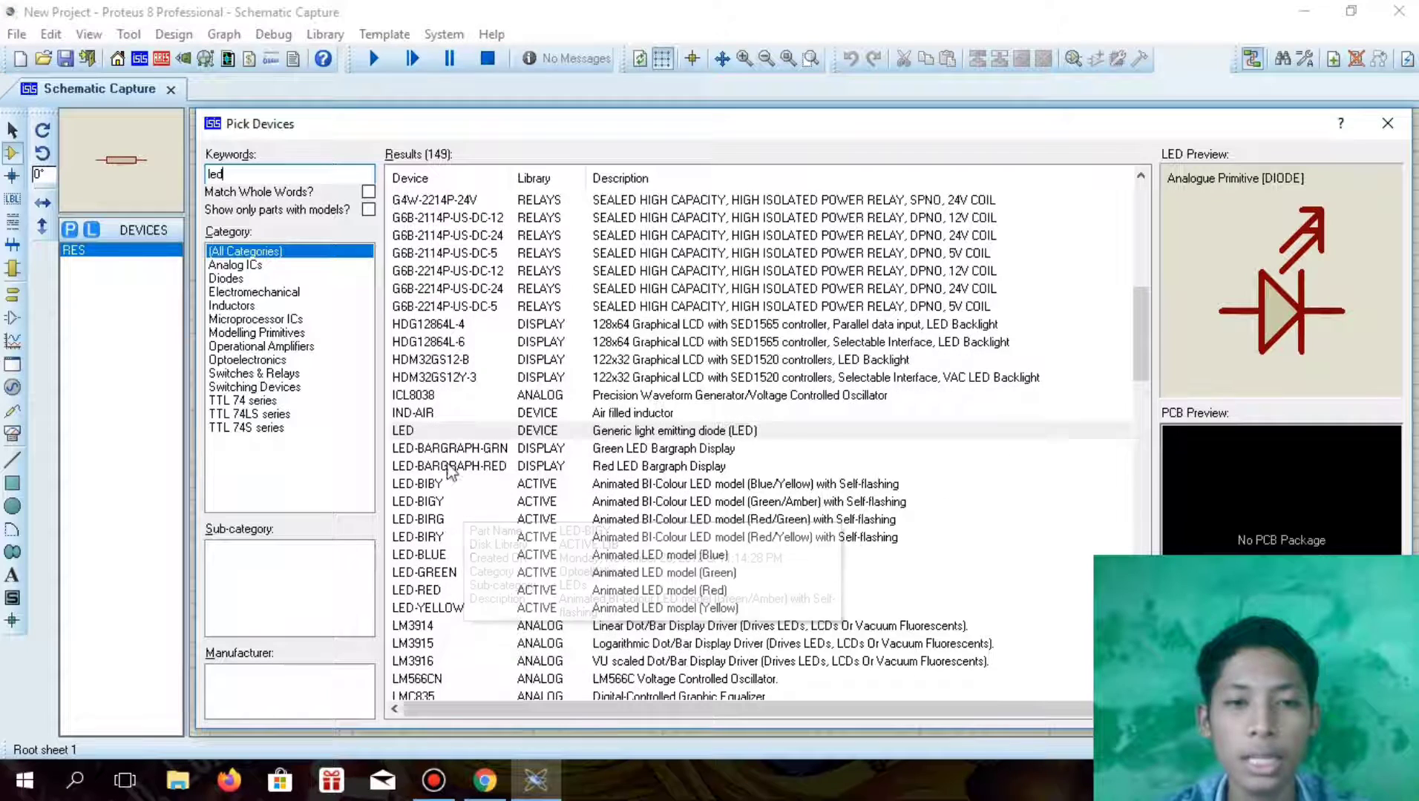
pyautogui.scroll(-1, 460, 549)
pyautogui.click(454, 520)
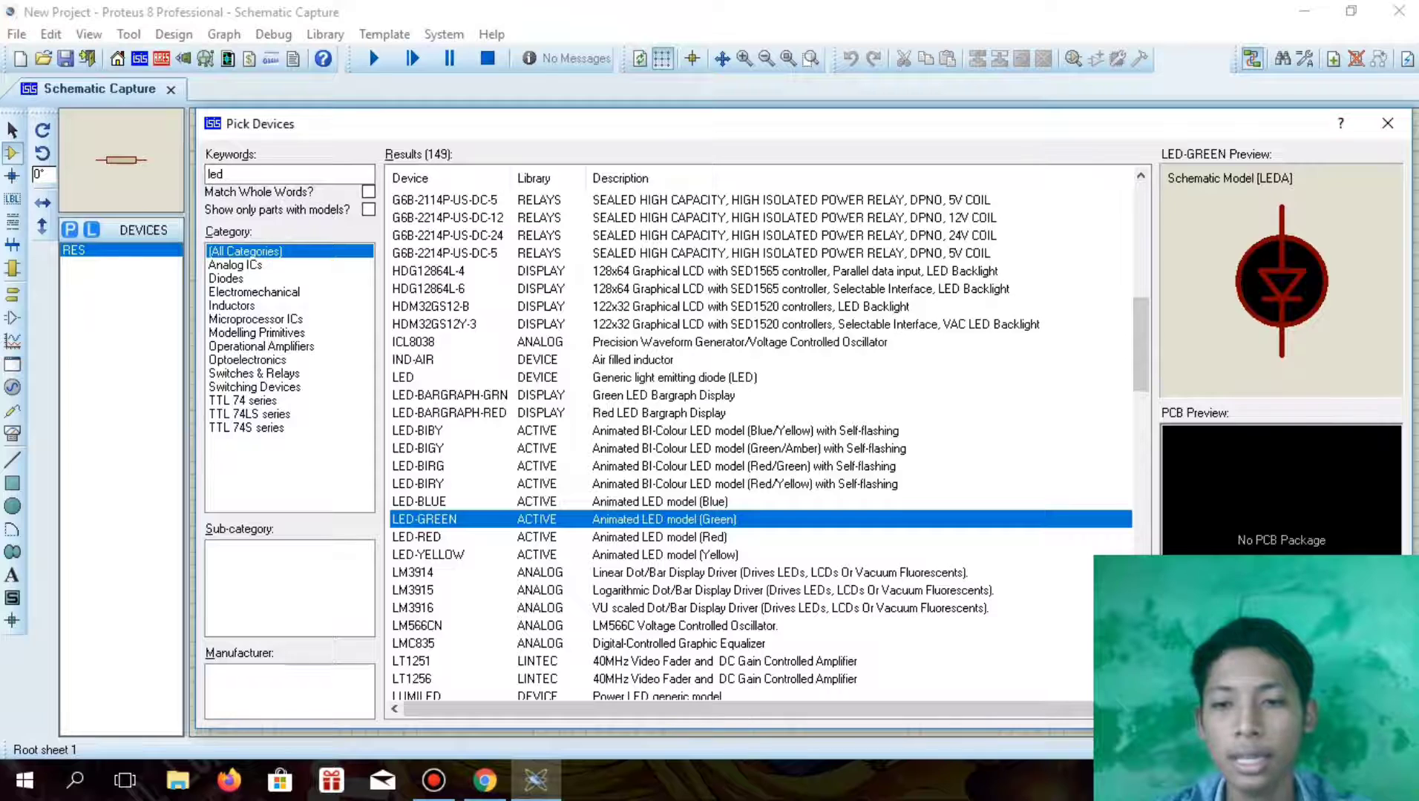
pyautogui.click(1280, 708)
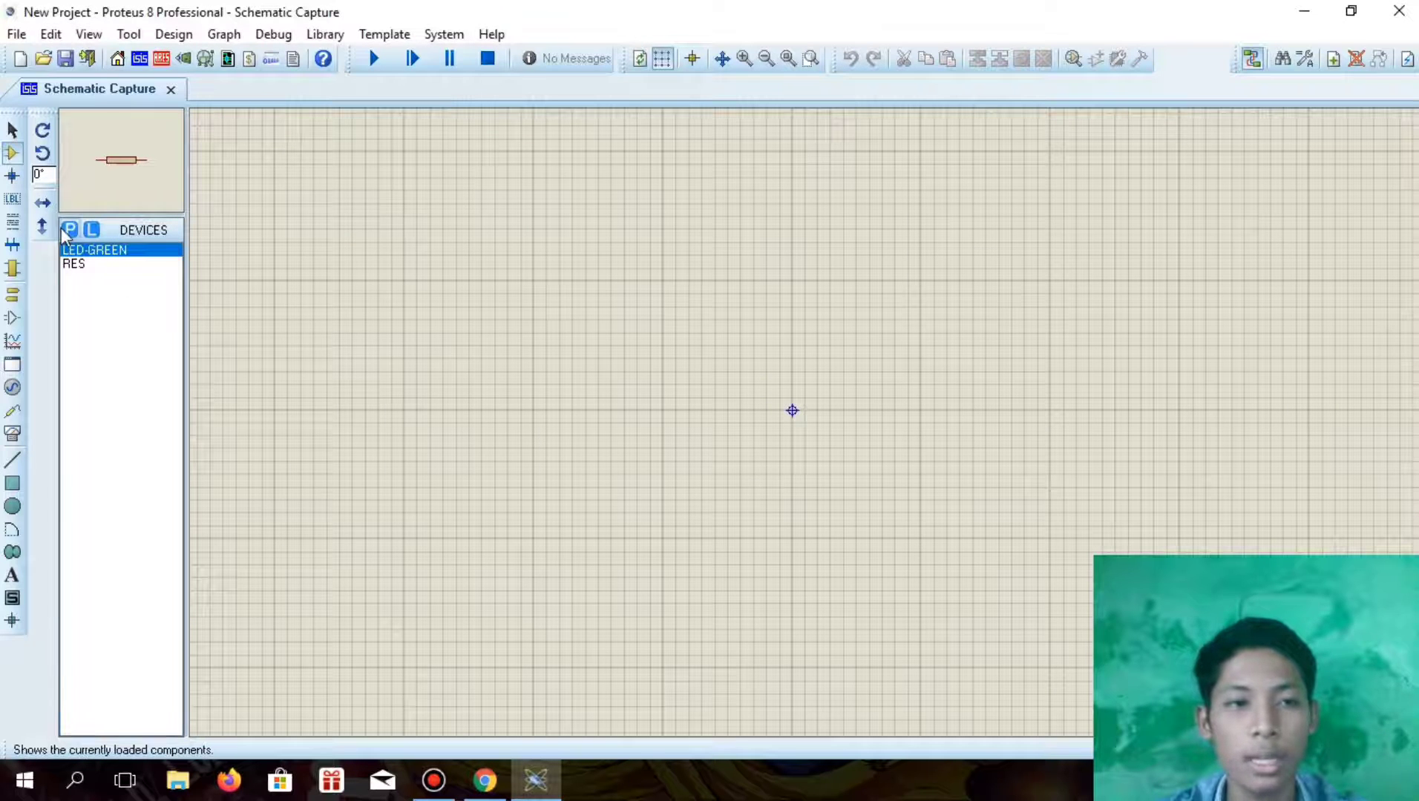
# Search the device library for "vsour" and add the DC voltage source VSOURCE to the devices
pyautogui.click(66, 231)
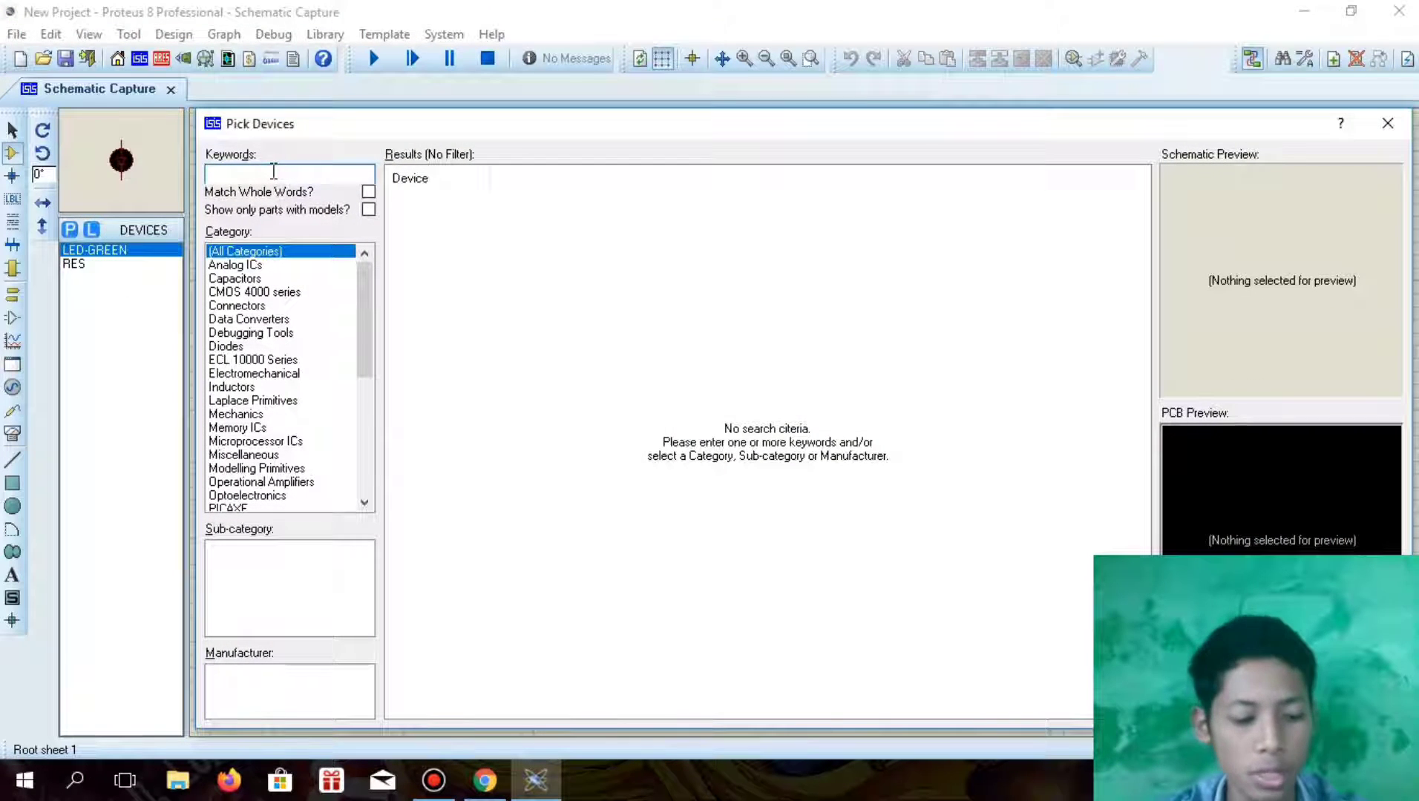
pyautogui.write('vso')
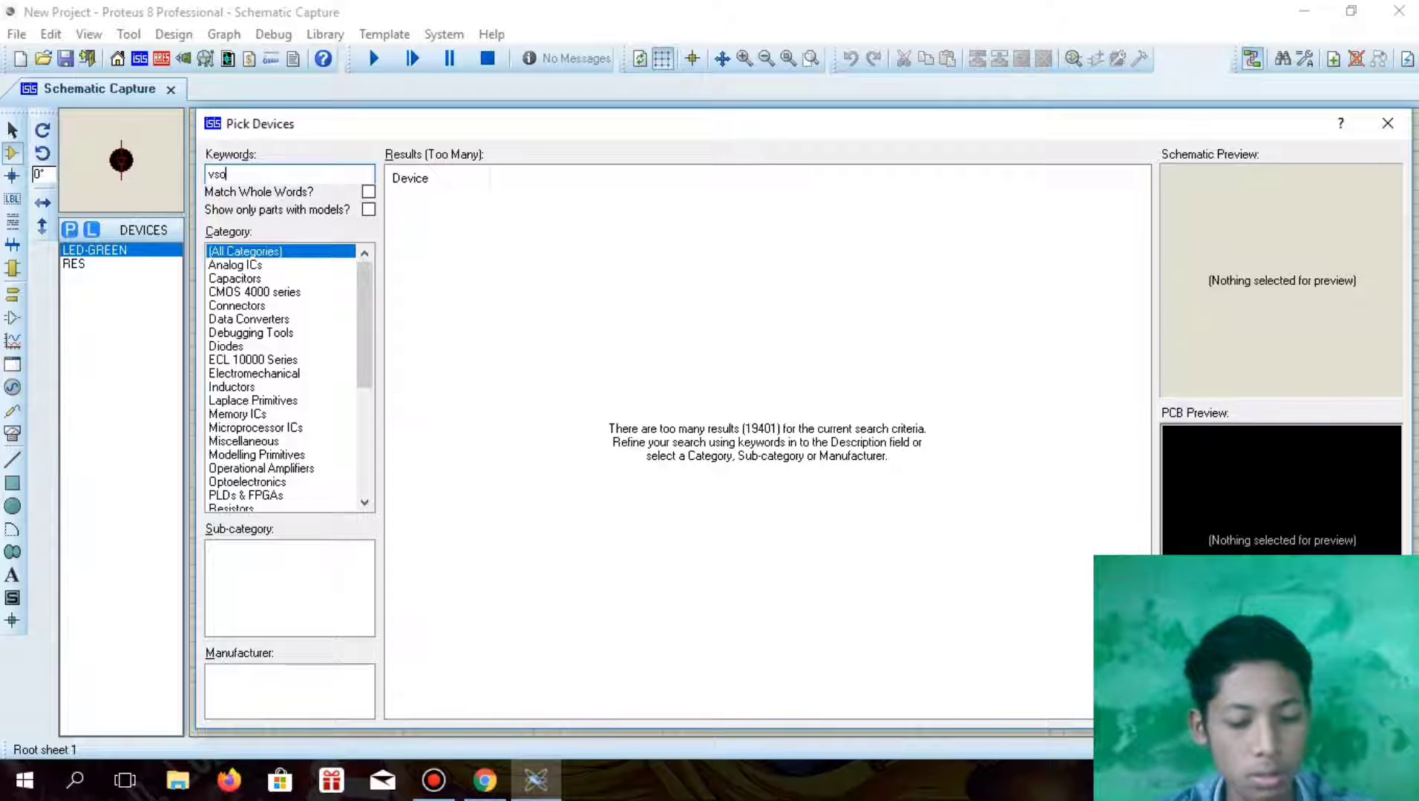
pyautogui.write('ur')
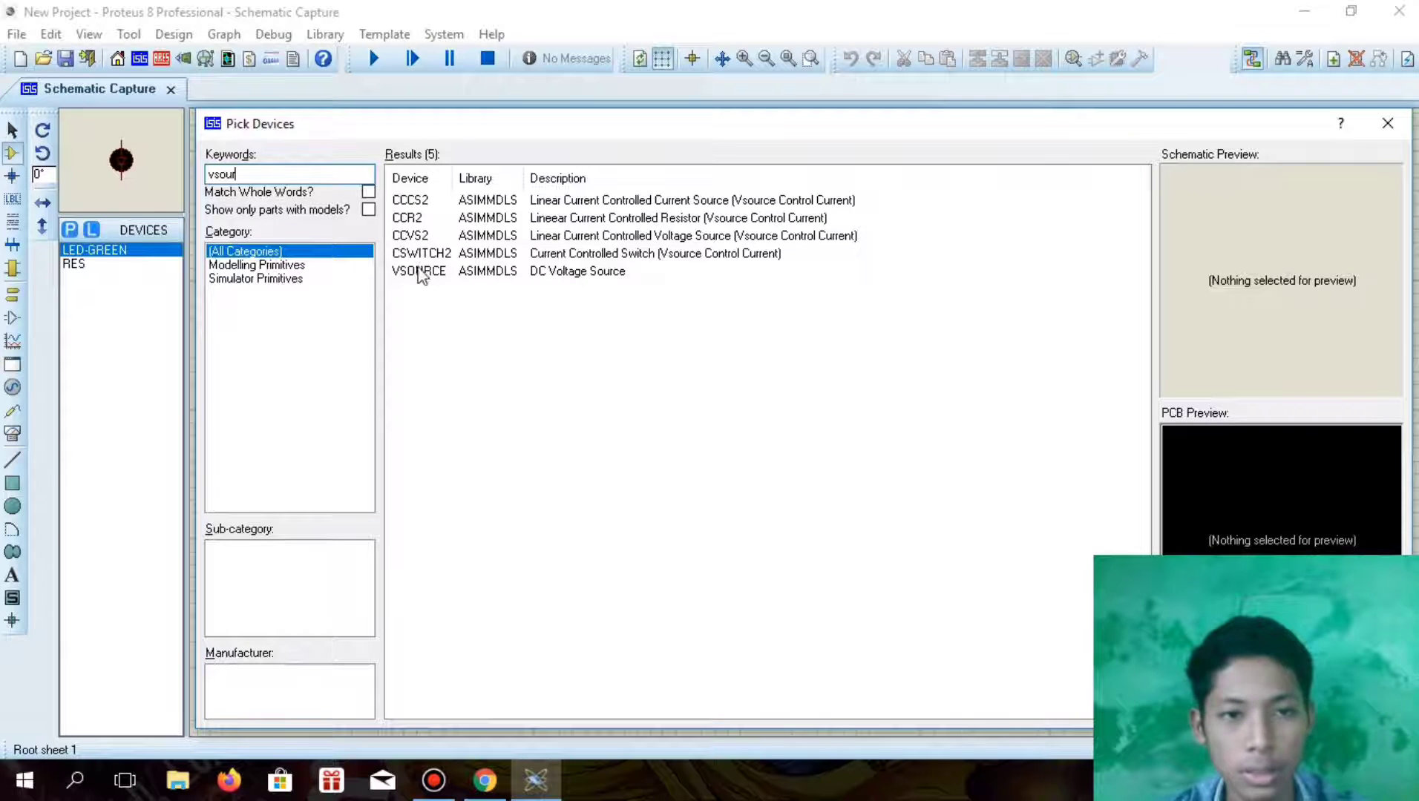
pyautogui.click(420, 273)
pyautogui.press('Return')
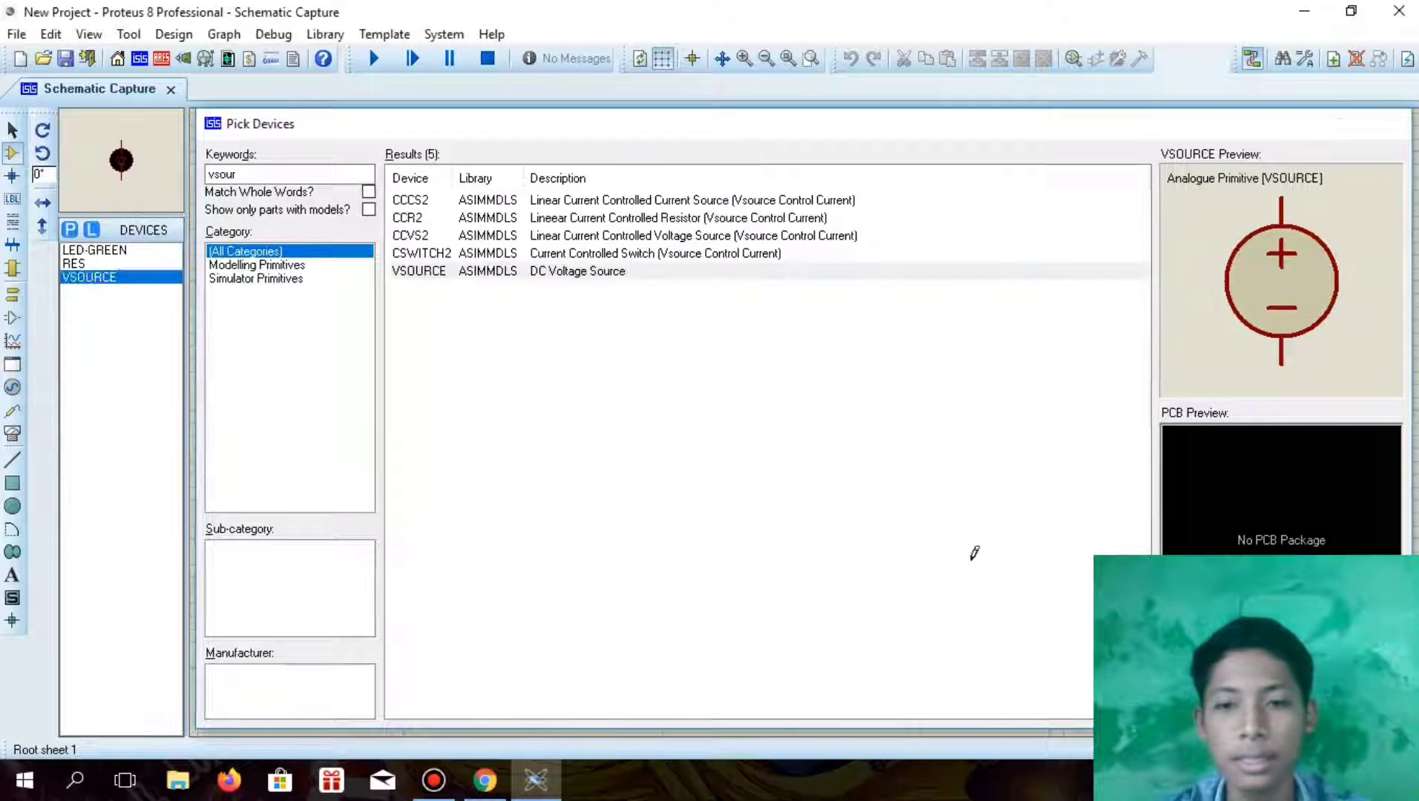
# Search the device library for "ohmmeter" and add the four-wire OHMMETER to the devices
pyautogui.click(69, 230)
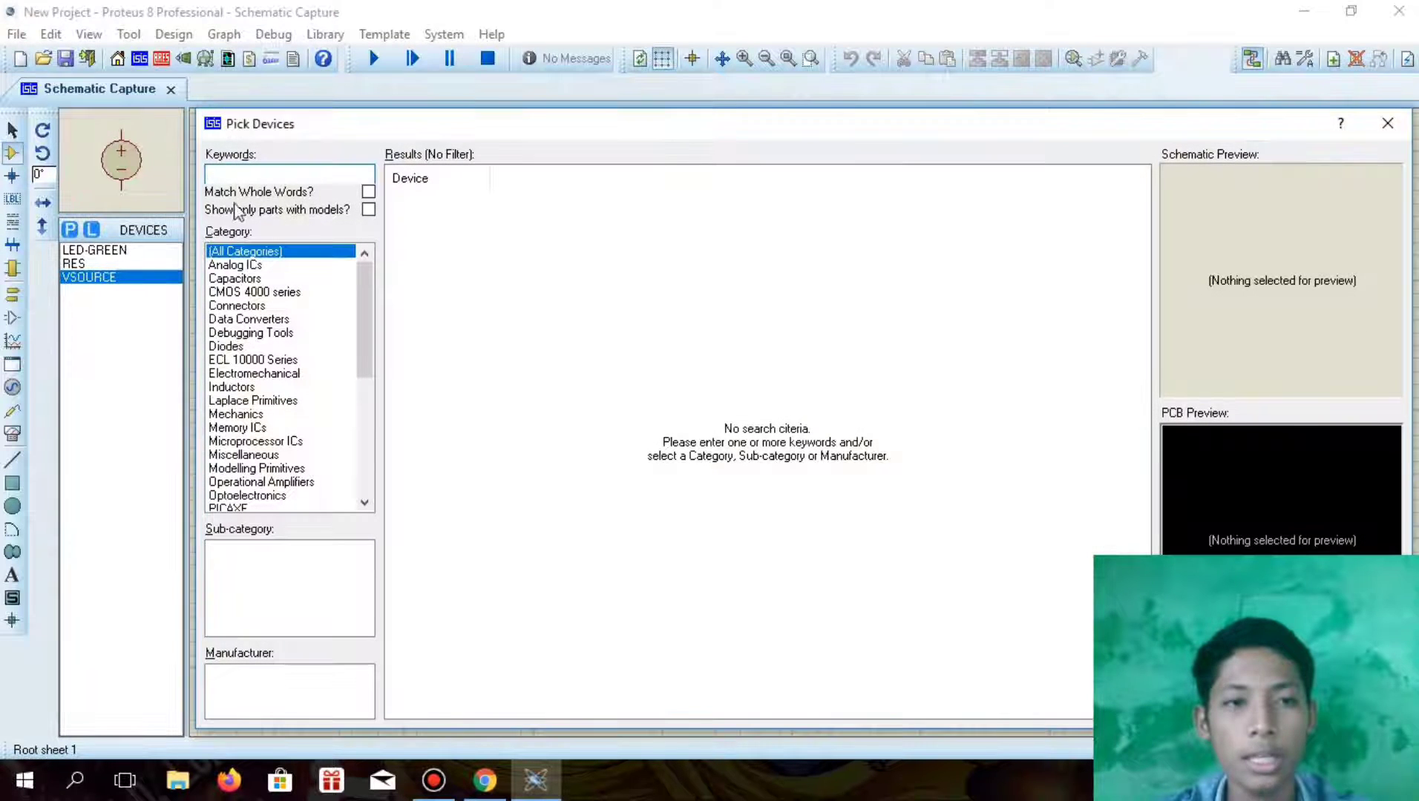
pyautogui.write('o')
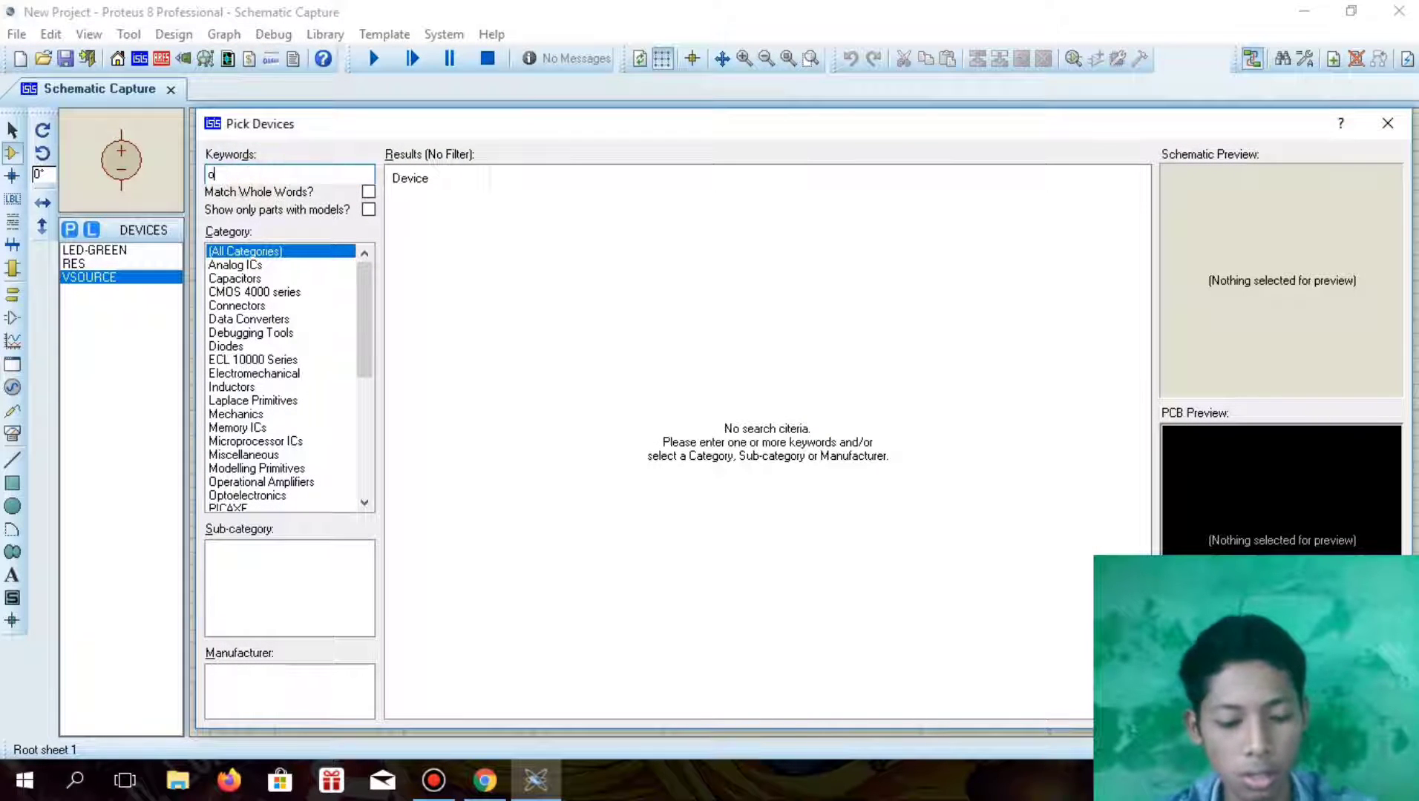
pyautogui.write('hmmeter')
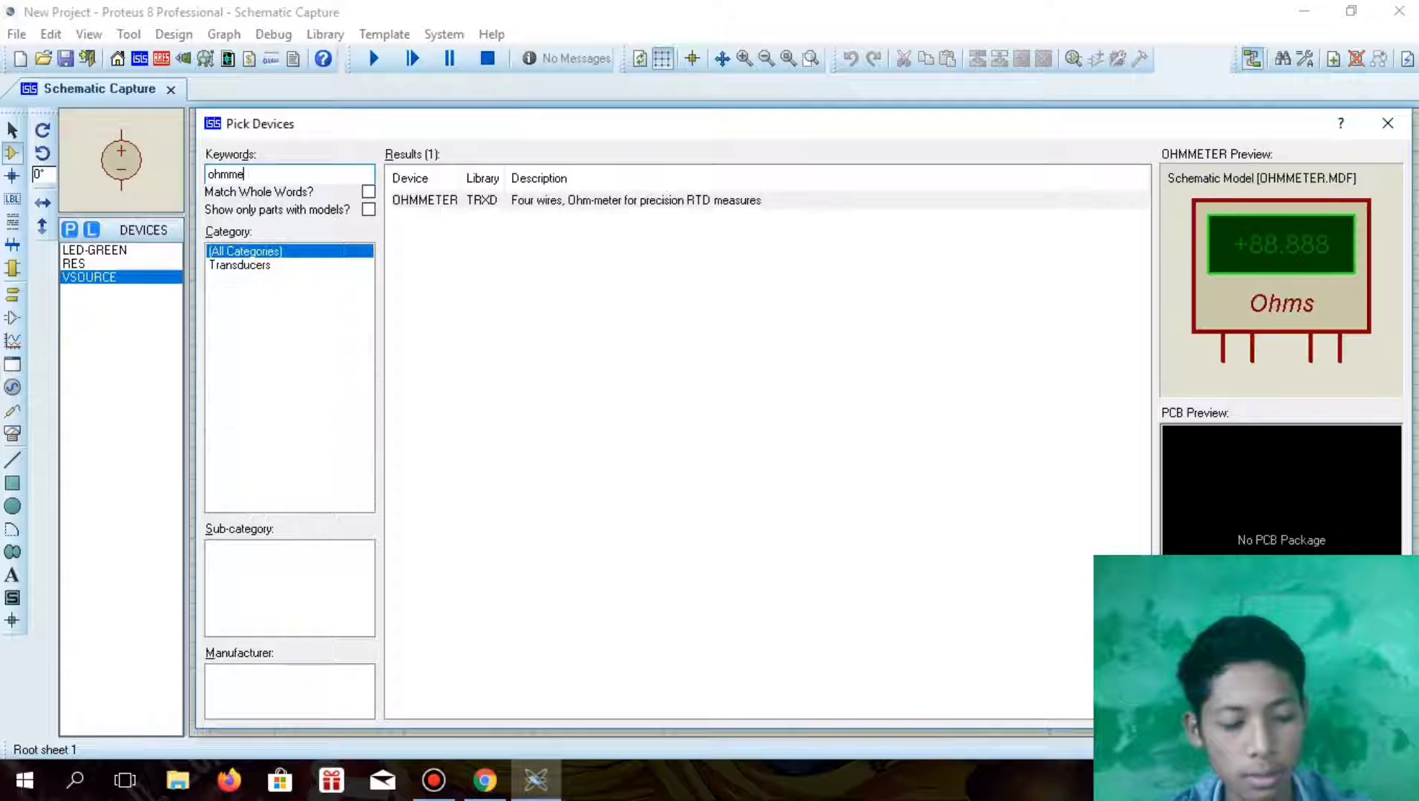
pyautogui.doubleClick(517, 201)
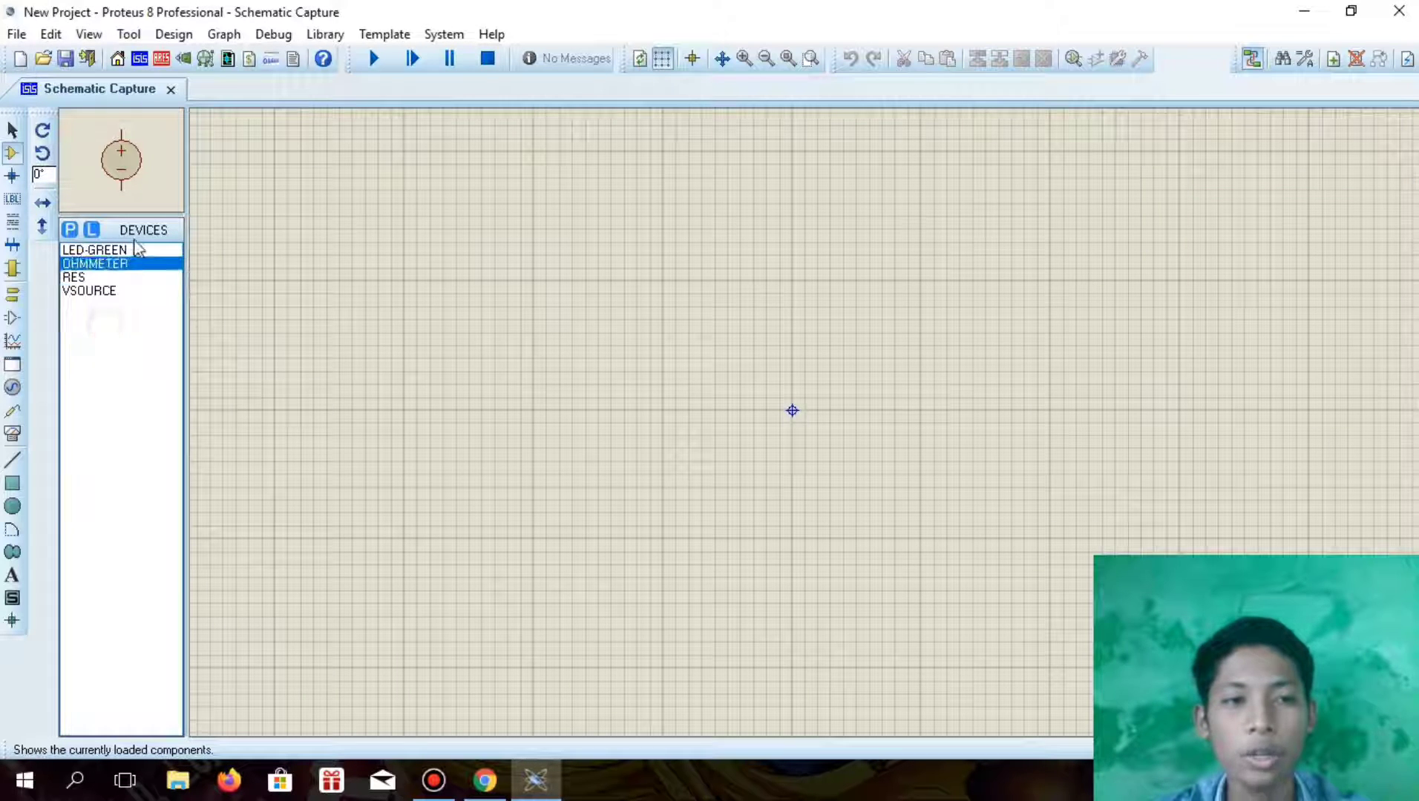
# Place one VSOURCE voltage source on the empty schematic, slightly below and left of the sheet origin
pyautogui.click(132, 250)
pyautogui.click(128, 291)
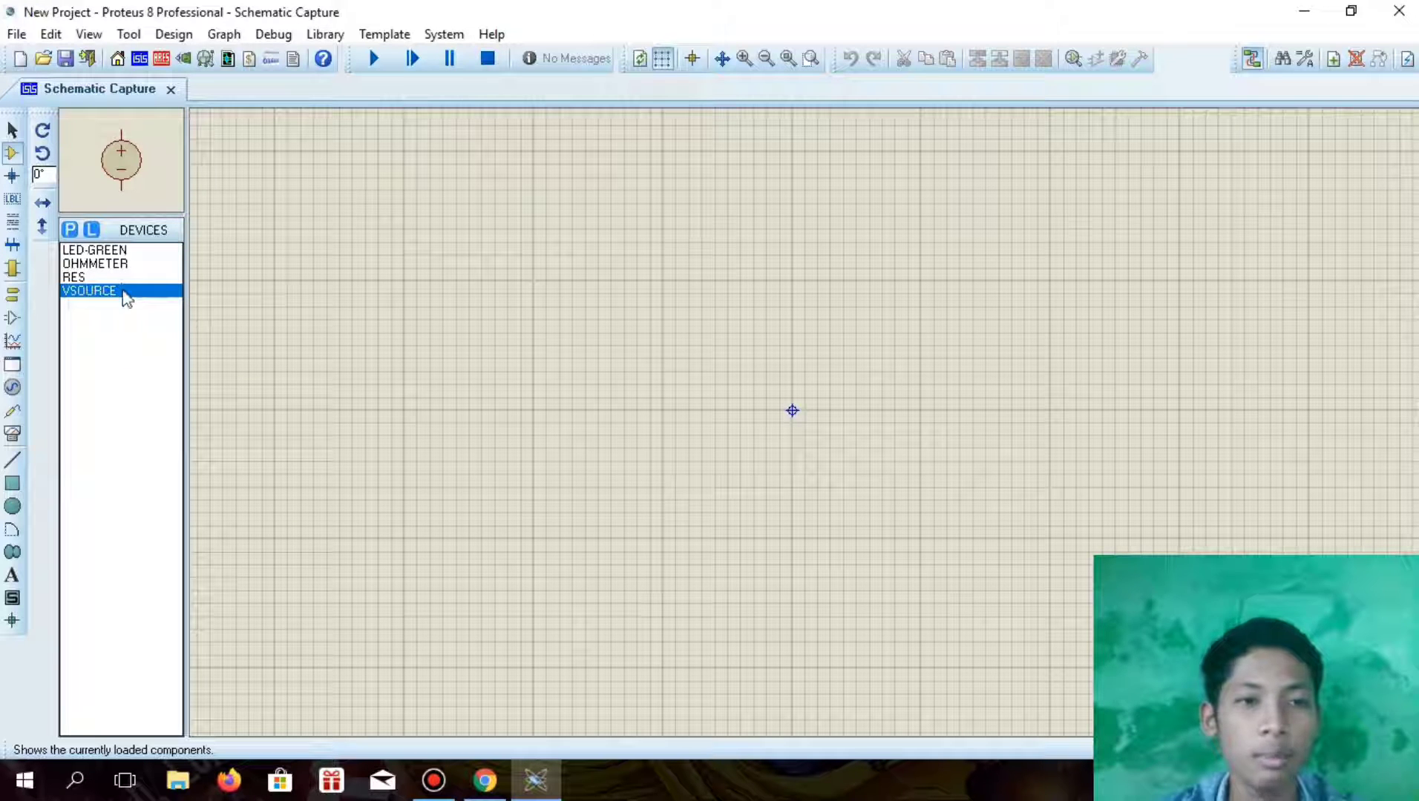
pyautogui.click(663, 409)
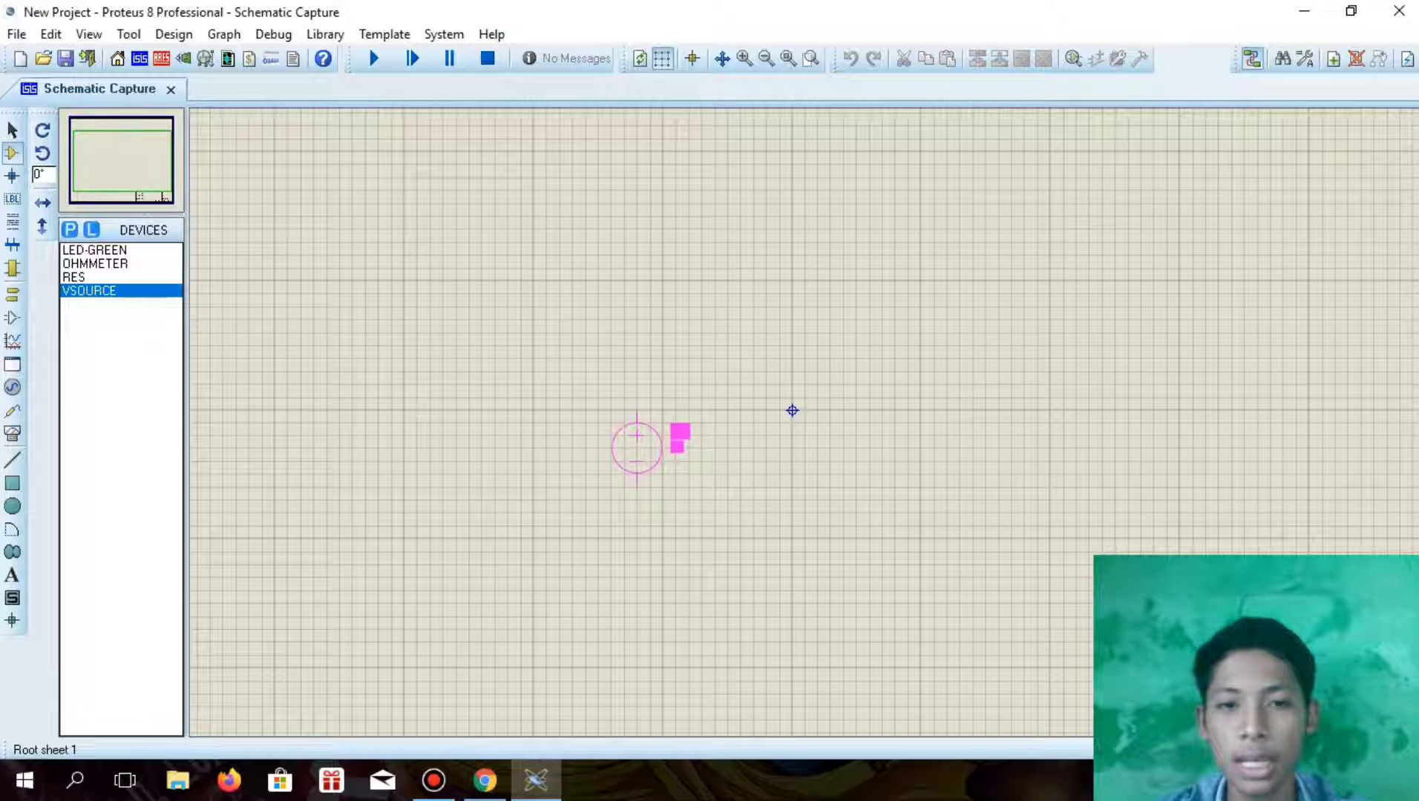
pyautogui.click(637, 447)
# Place one LED-GREEN to the right of the voltage source, at about the same height
pyautogui.click(96, 277)
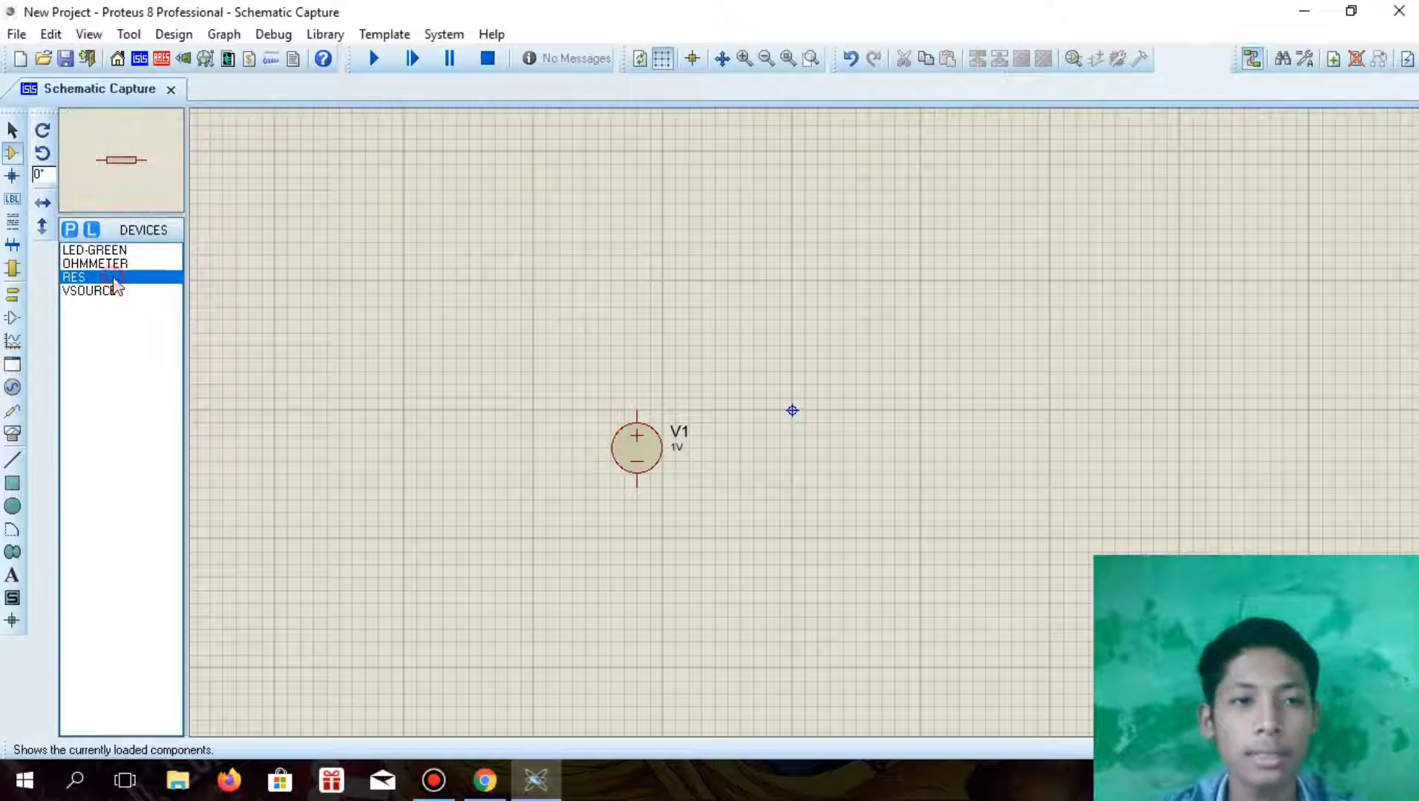
pyautogui.click(144, 250)
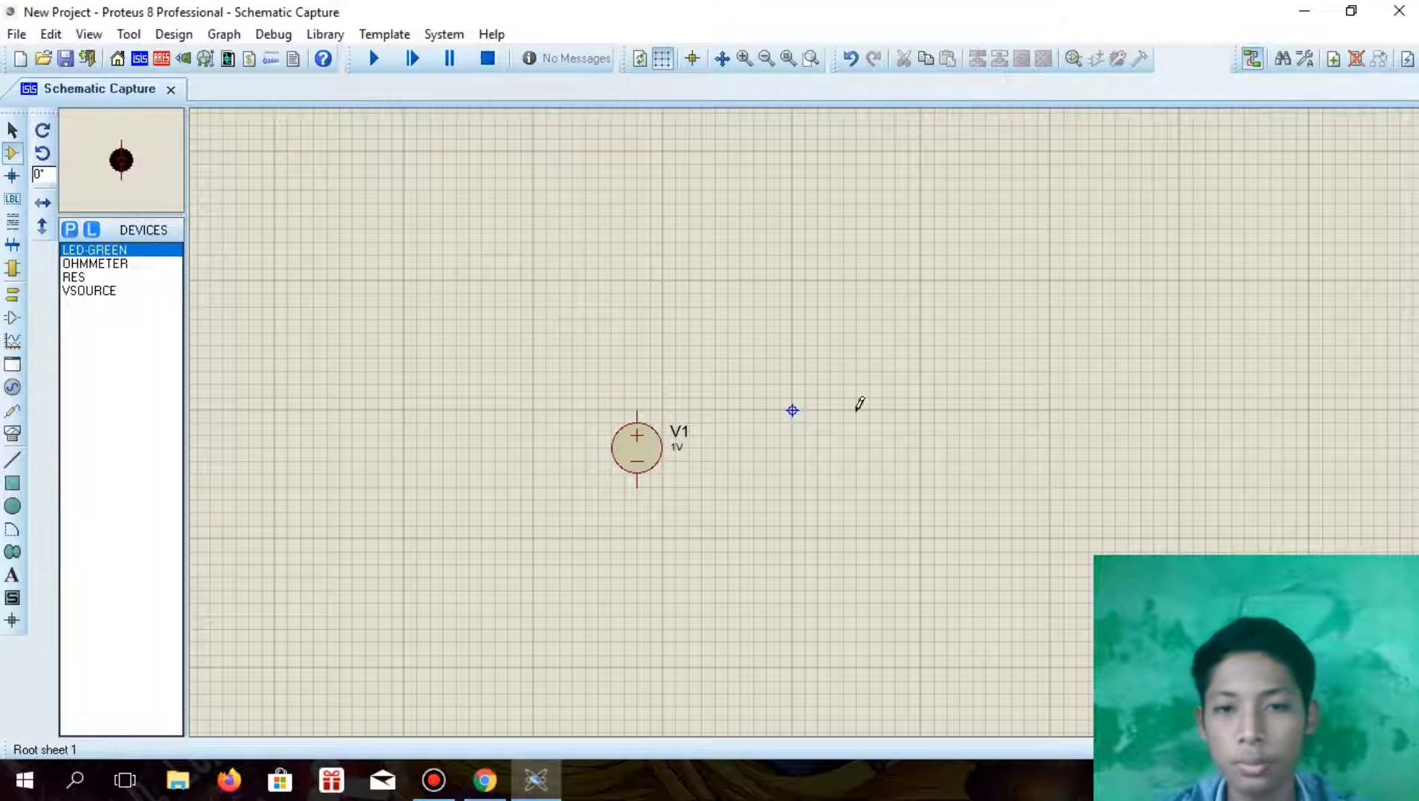
pyautogui.click(868, 420)
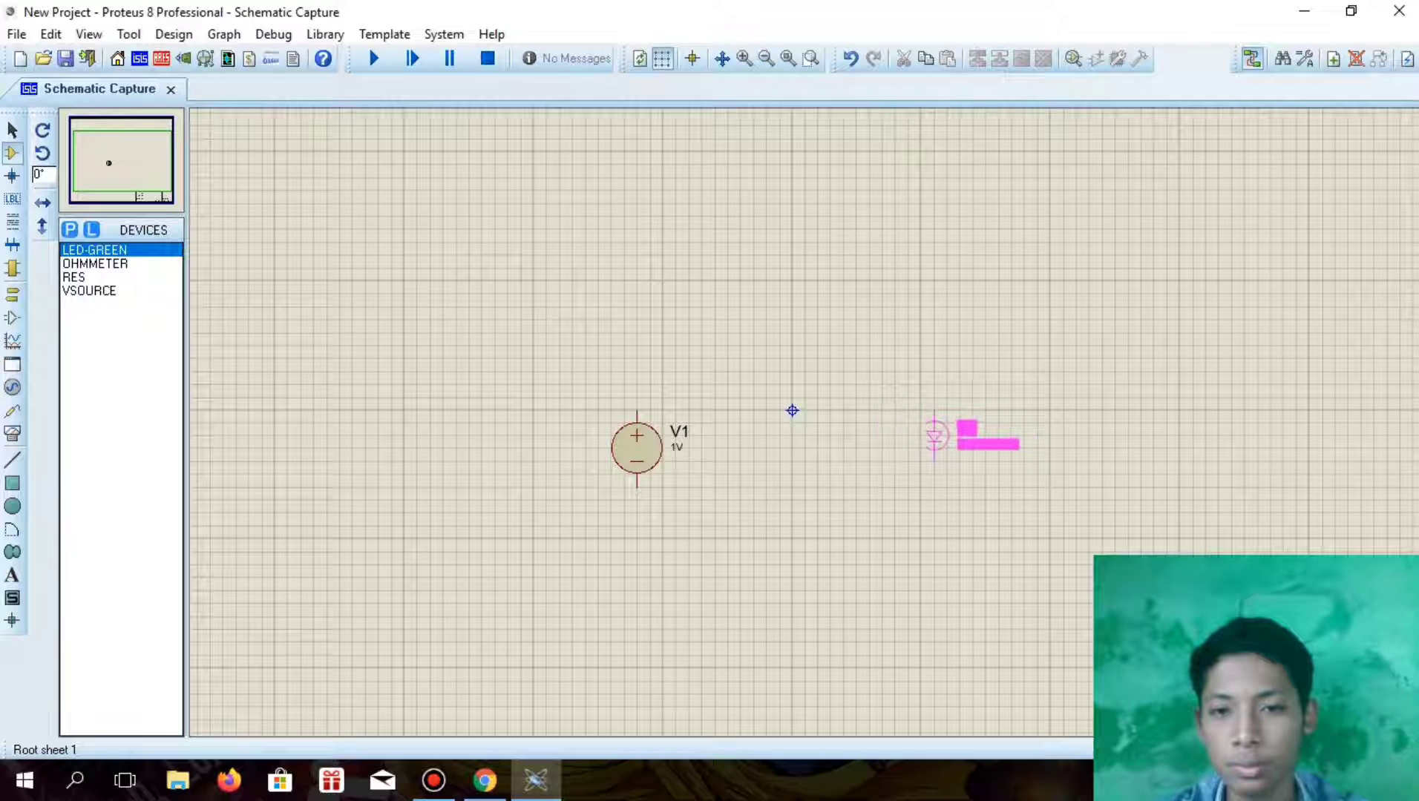
pyautogui.click(934, 438)
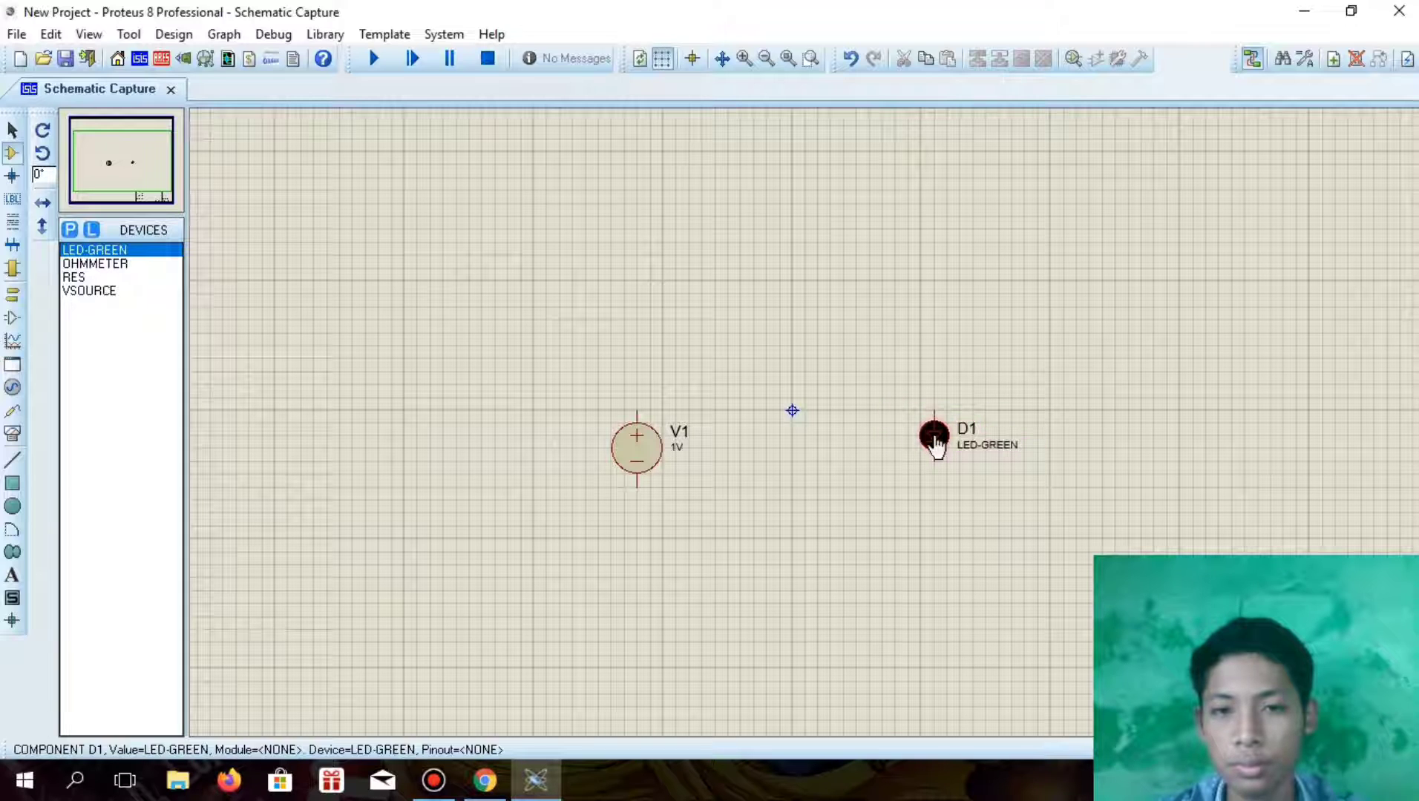
# Place one RES resistor horizontally above and between the voltage source and the LED
pyautogui.click(118, 278)
pyautogui.click(768, 358)
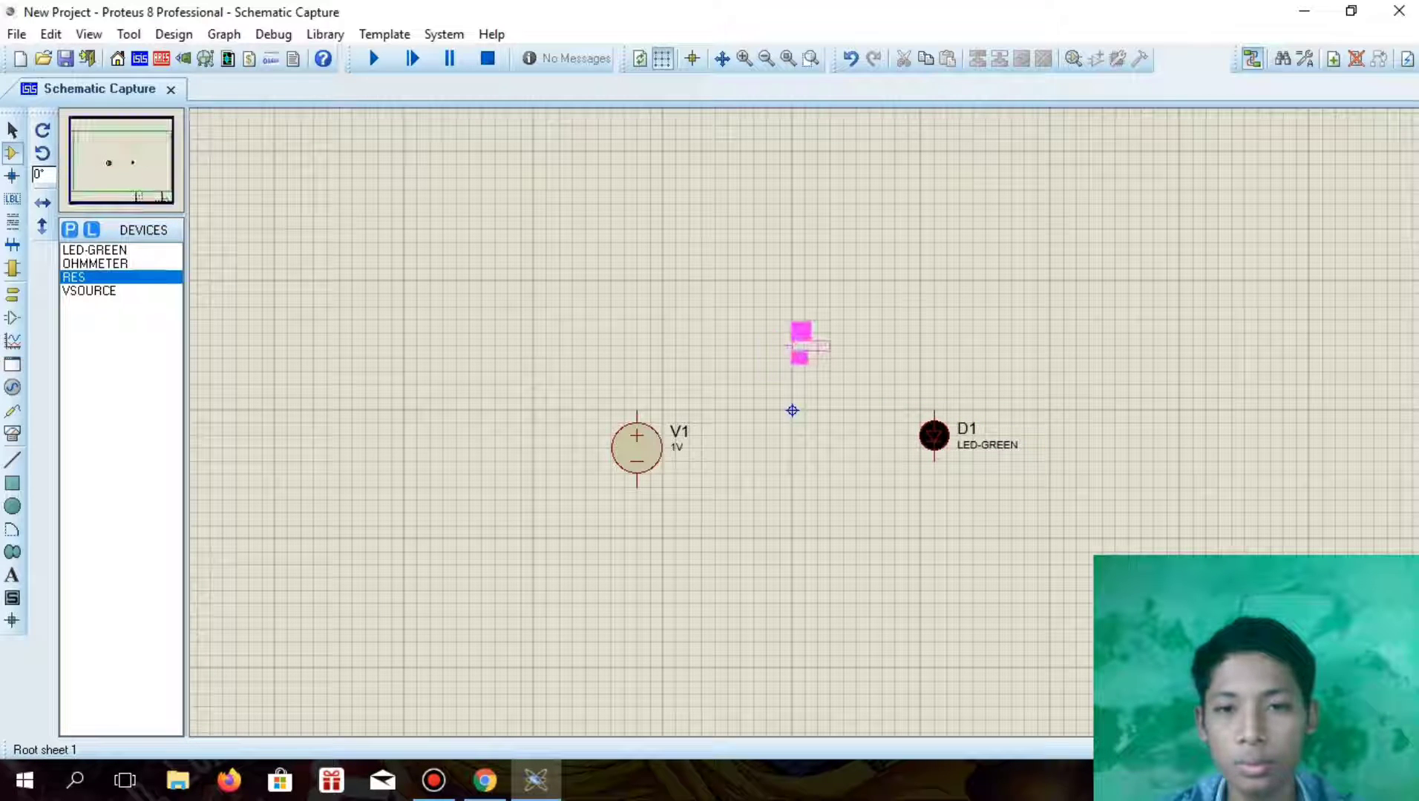
pyautogui.click(791, 349)
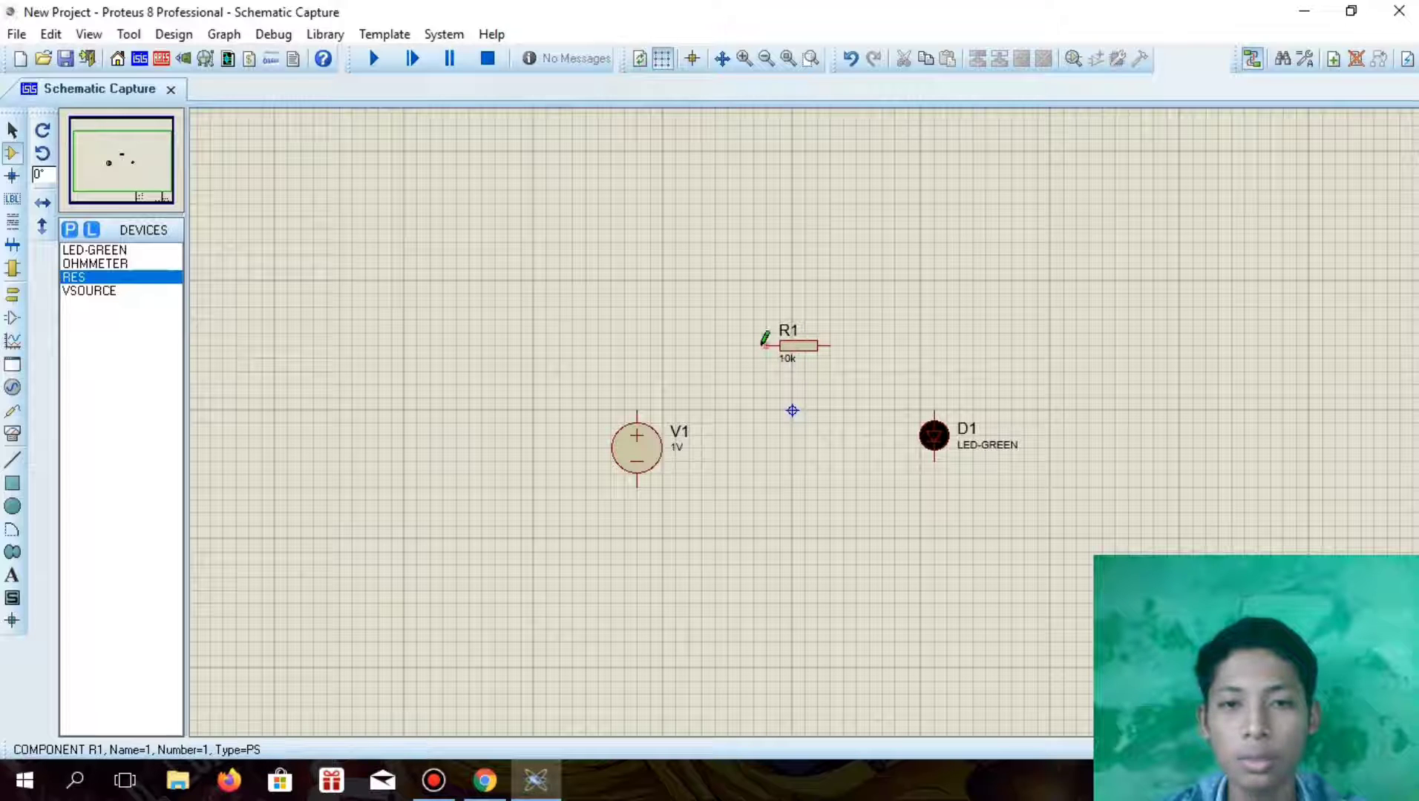
# Wire the voltage source, resistor and LED into a closed series loop, with the source's positive terminal connected to the resistor
pyautogui.click(767, 343)
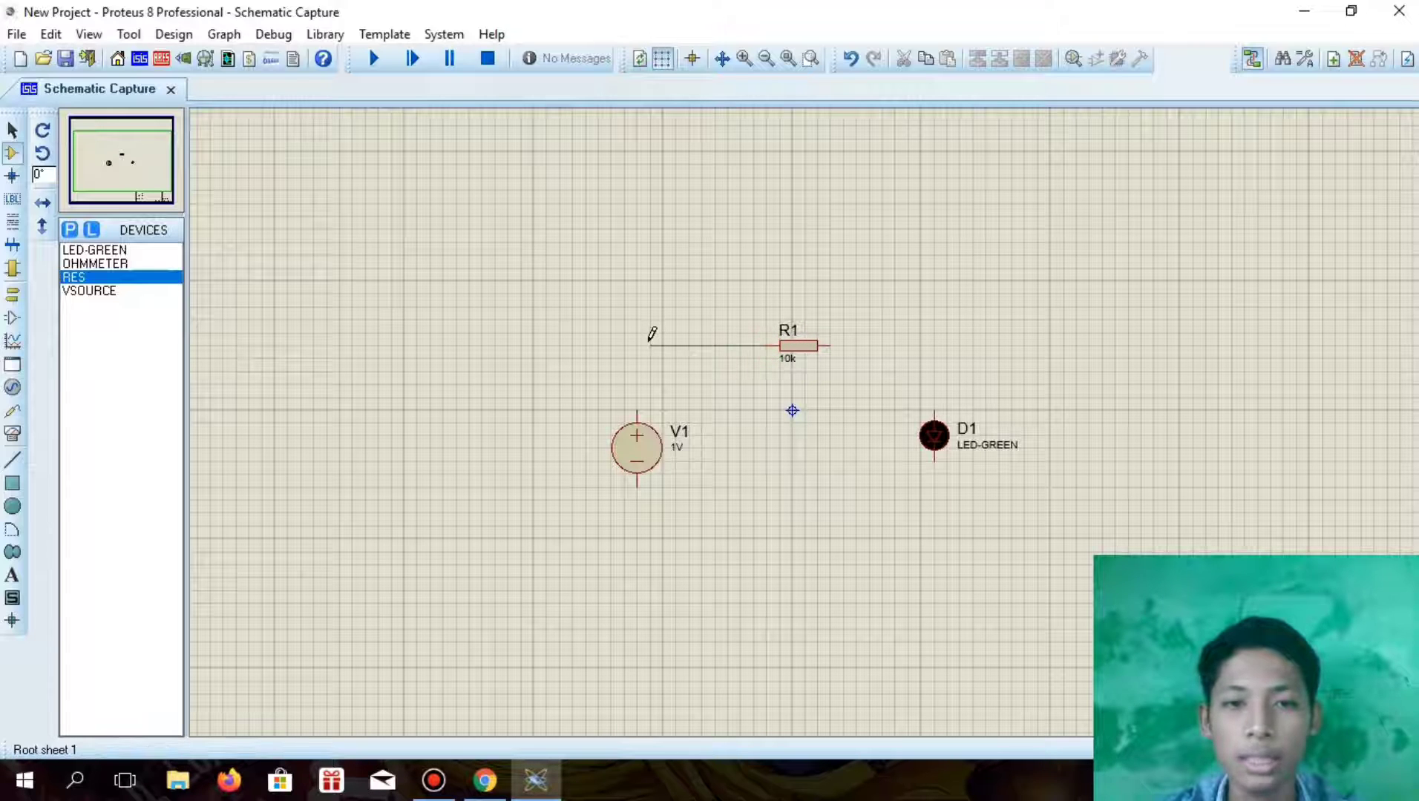
pyautogui.click(637, 412)
pyautogui.click(637, 485)
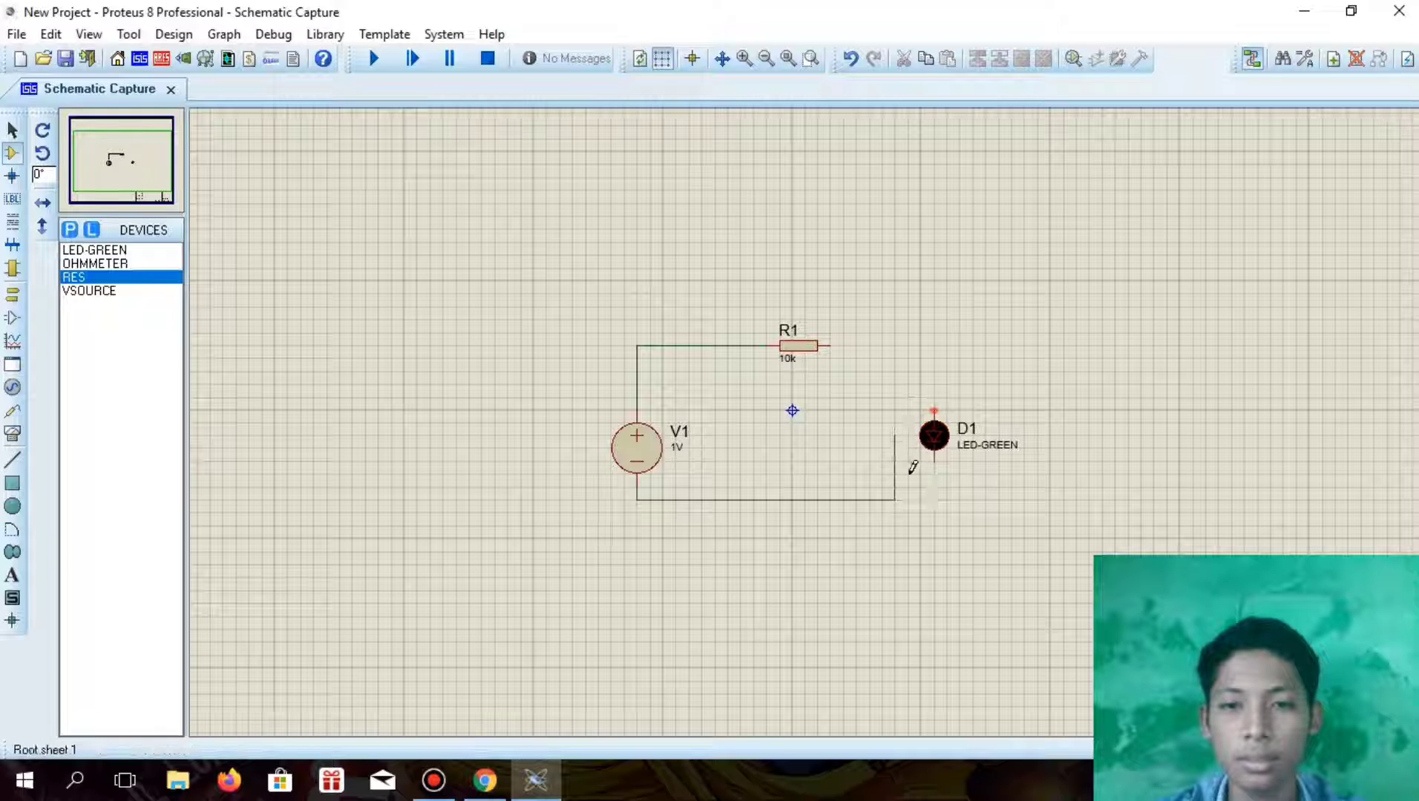
pyautogui.click(933, 475)
pyautogui.click(934, 408)
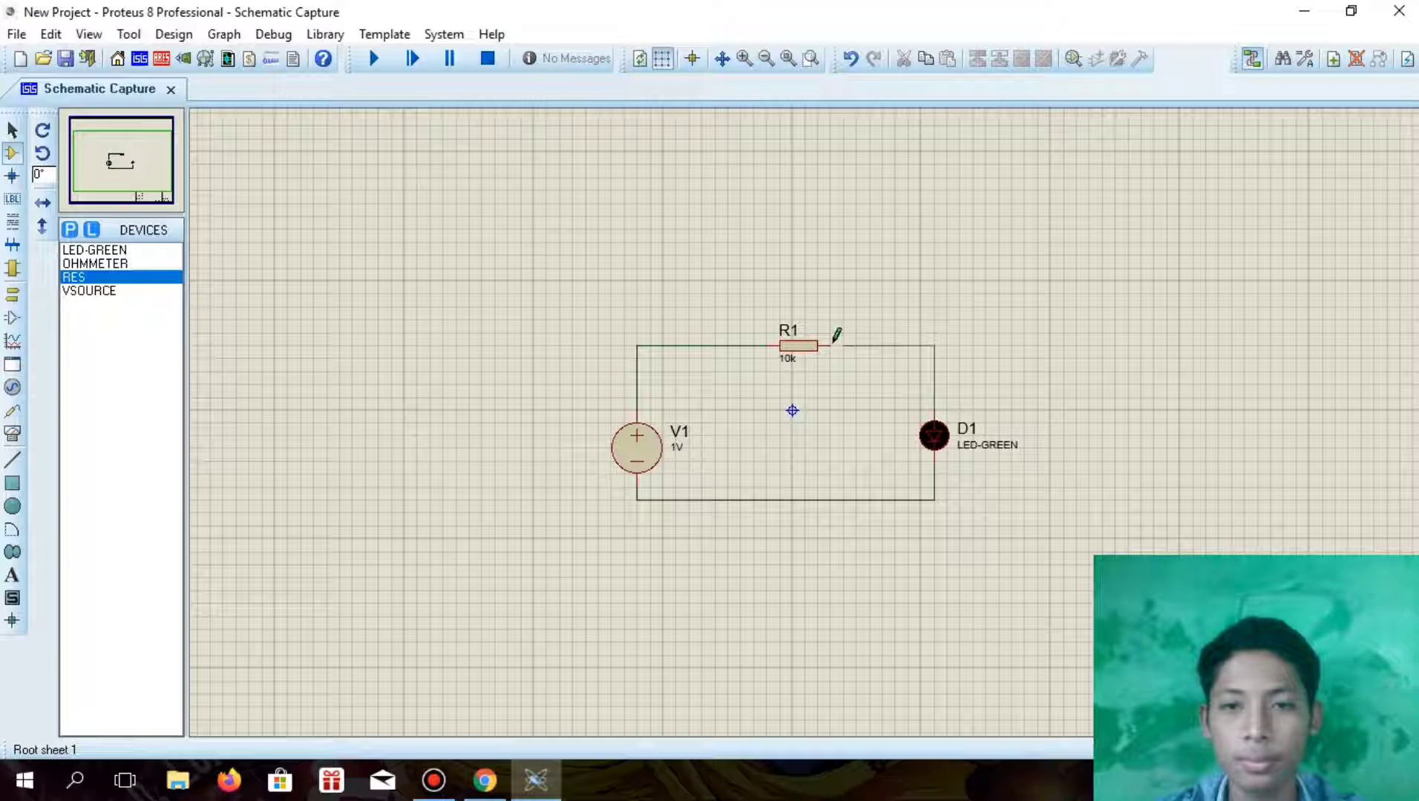
pyautogui.click(830, 346)
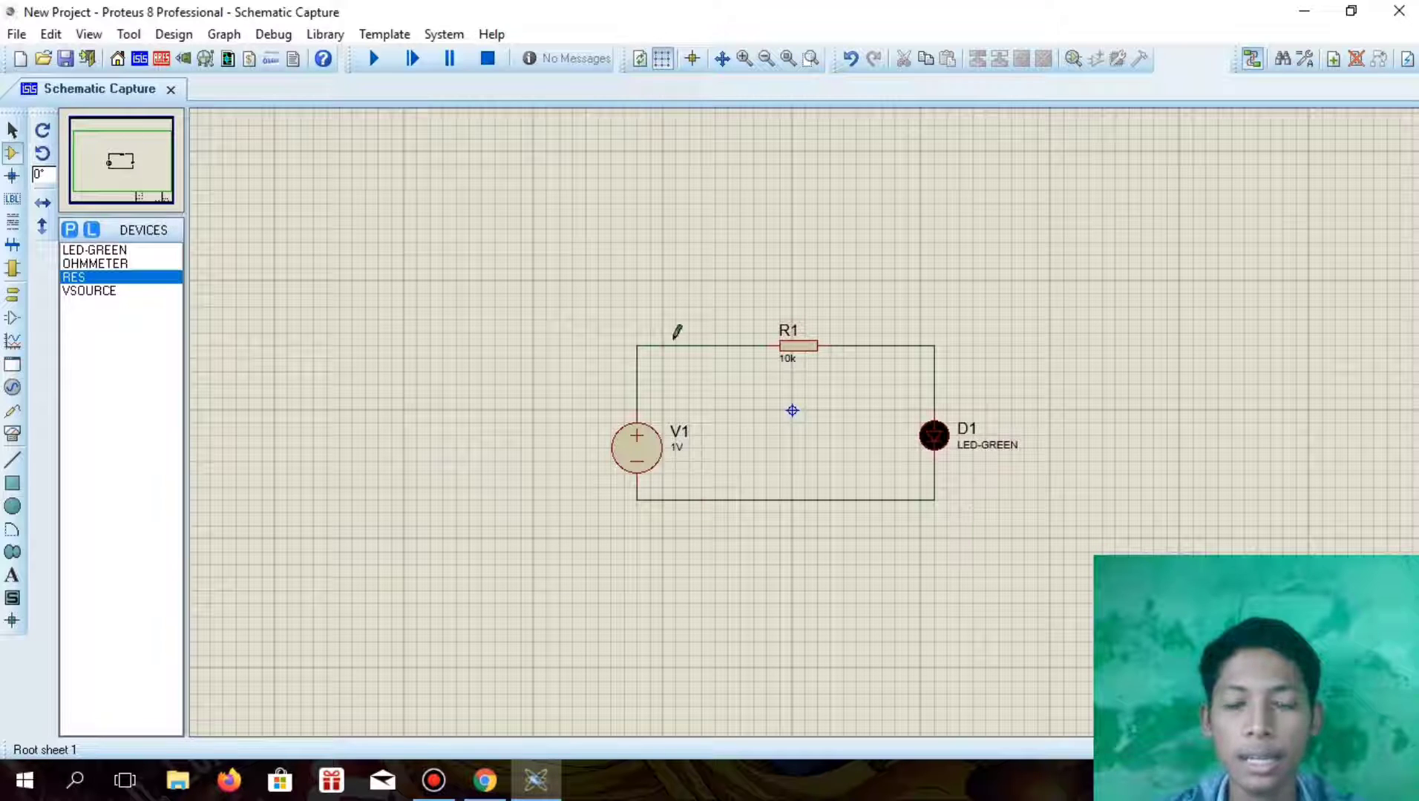
# Check question 1 of the assignment in the browser for the LED circuit's required current and supply voltage
pyautogui.click(111, 251)
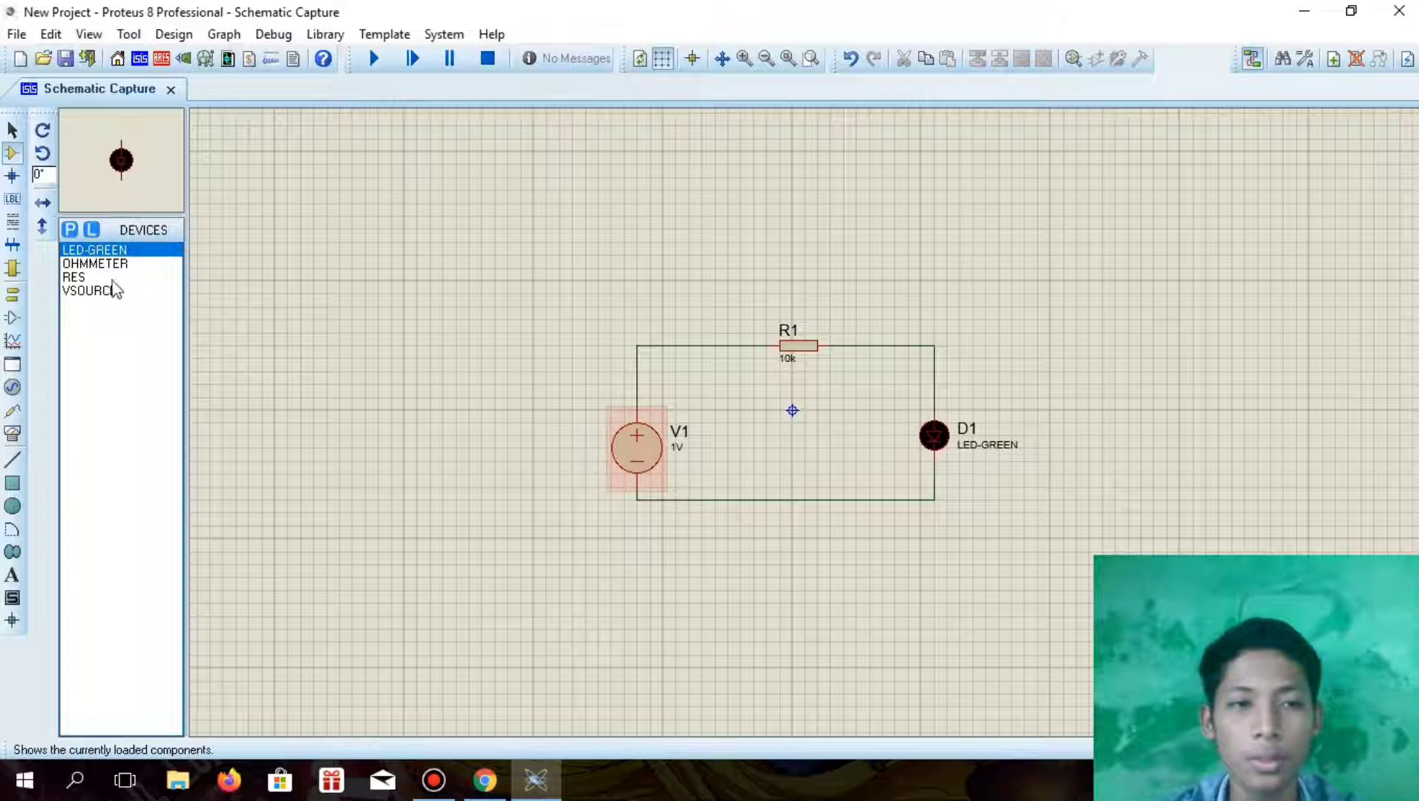
pyautogui.click(649, 462)
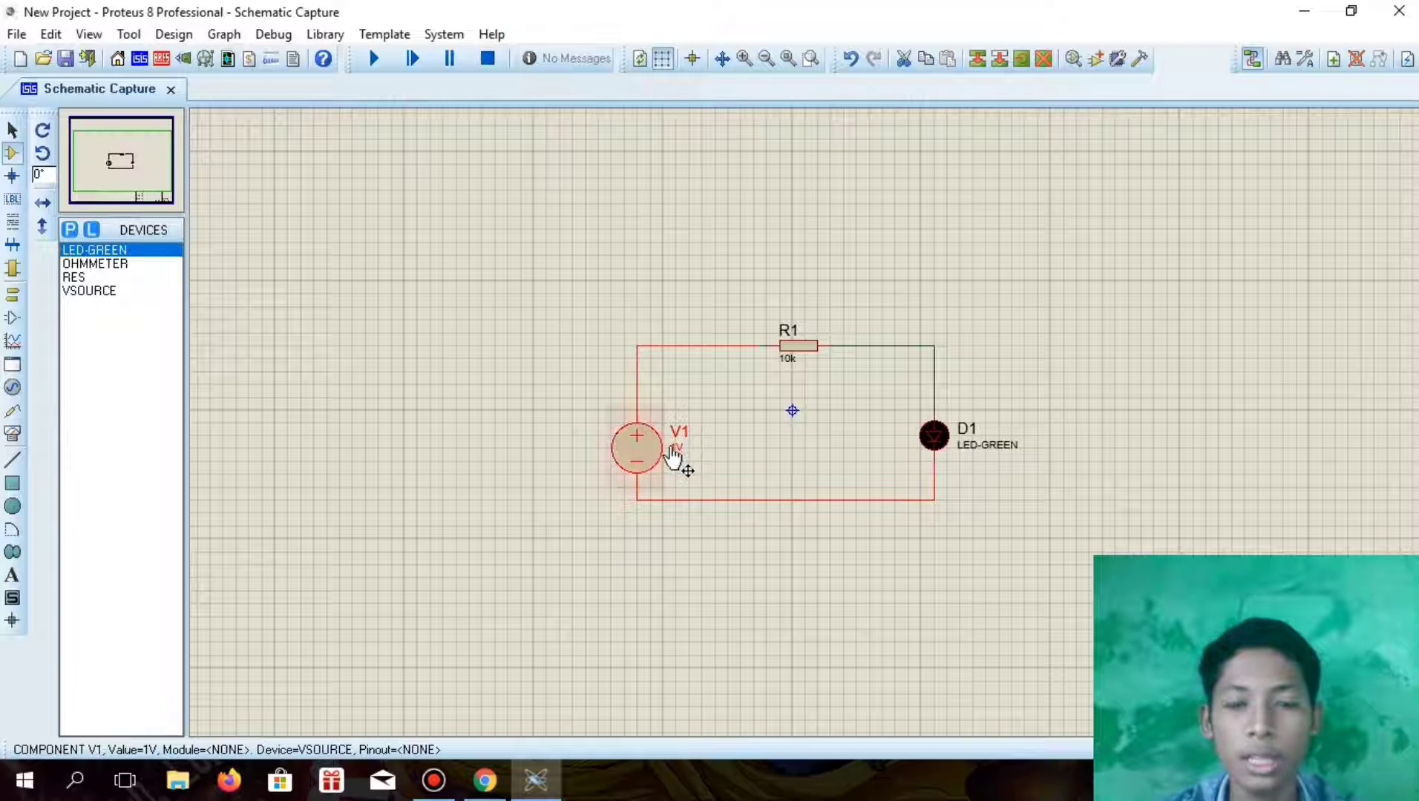
pyautogui.click(485, 780)
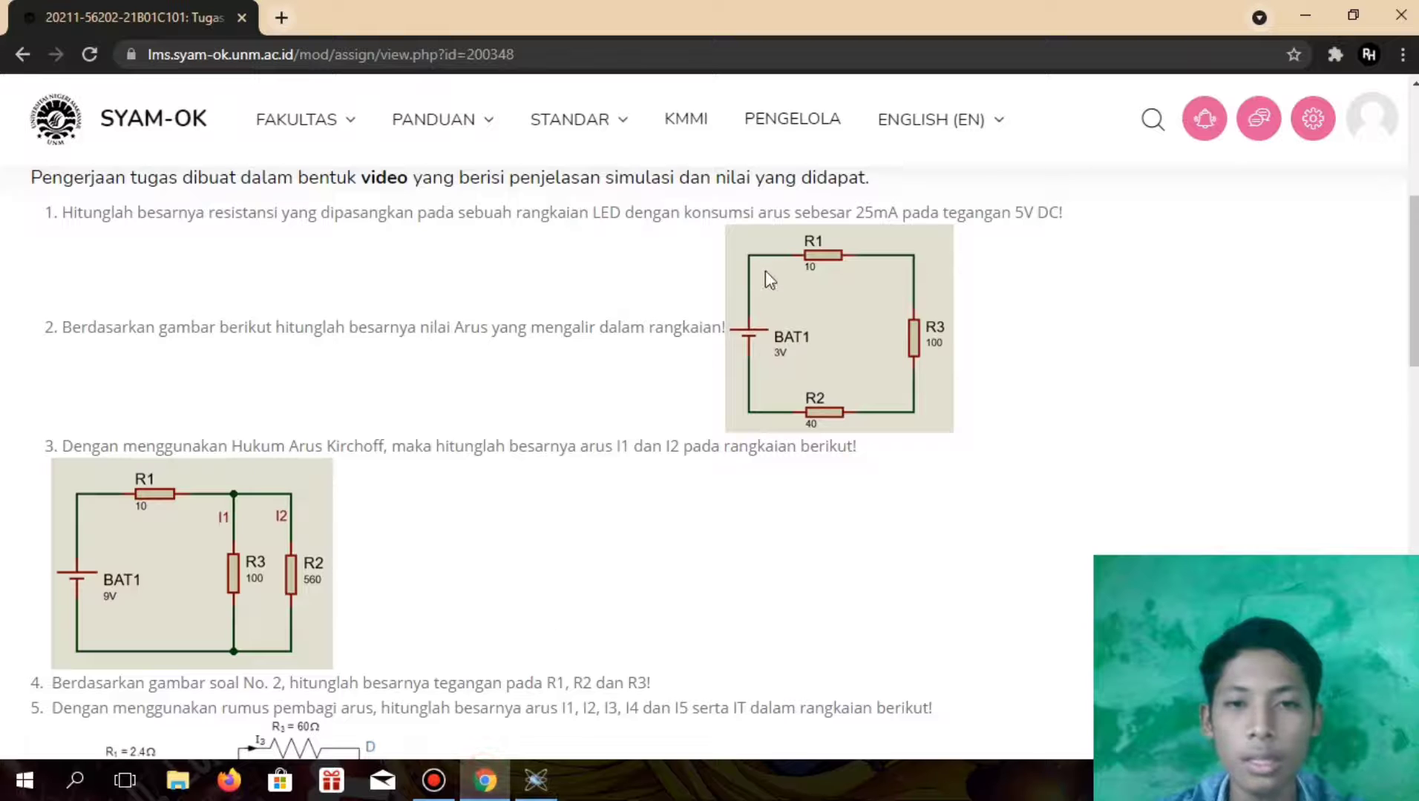
pyautogui.scroll(1, 819, 351)
pyautogui.scroll(2, 818, 351)
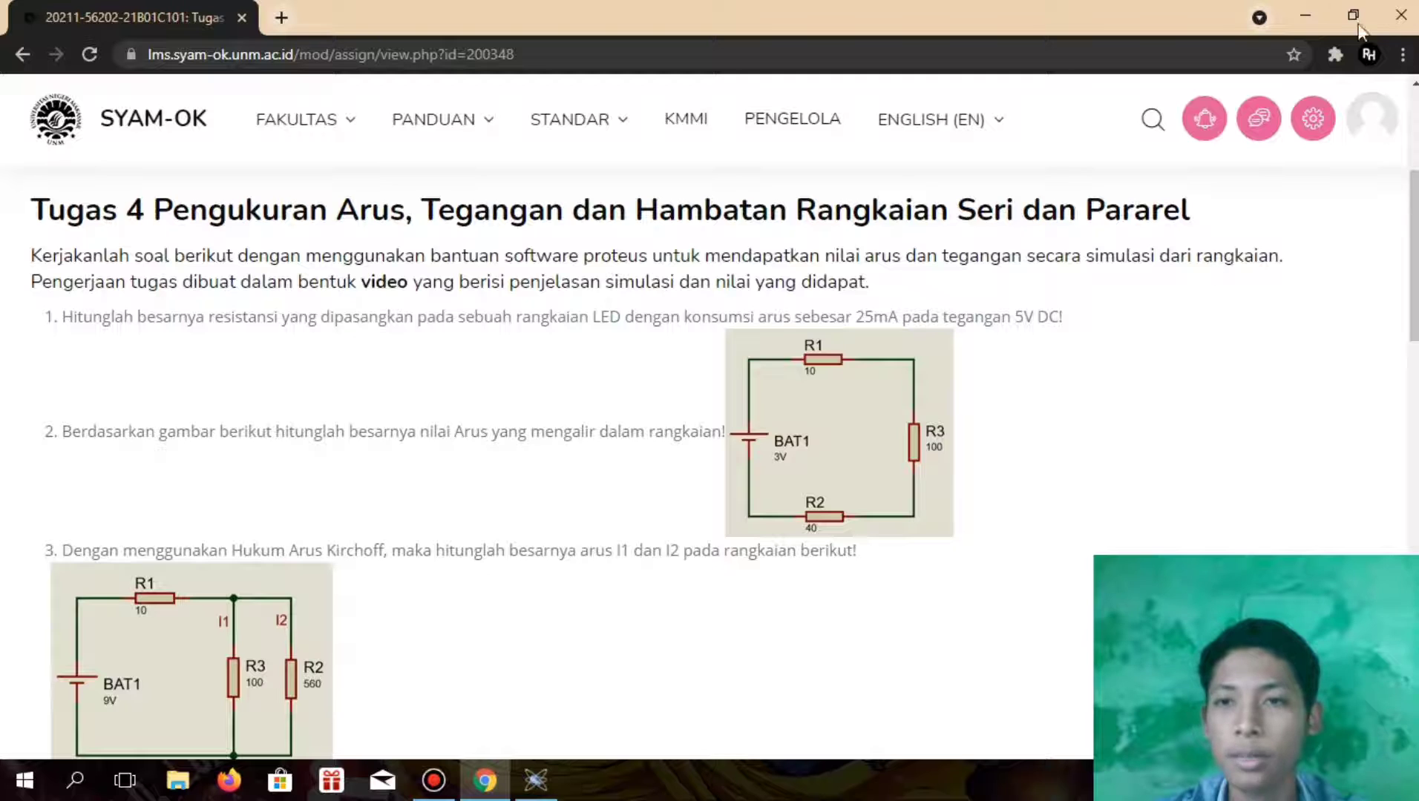
pyautogui.click(1321, 18)
# Set the voltage source's voltage to 5V
pyautogui.doubleClick(651, 459)
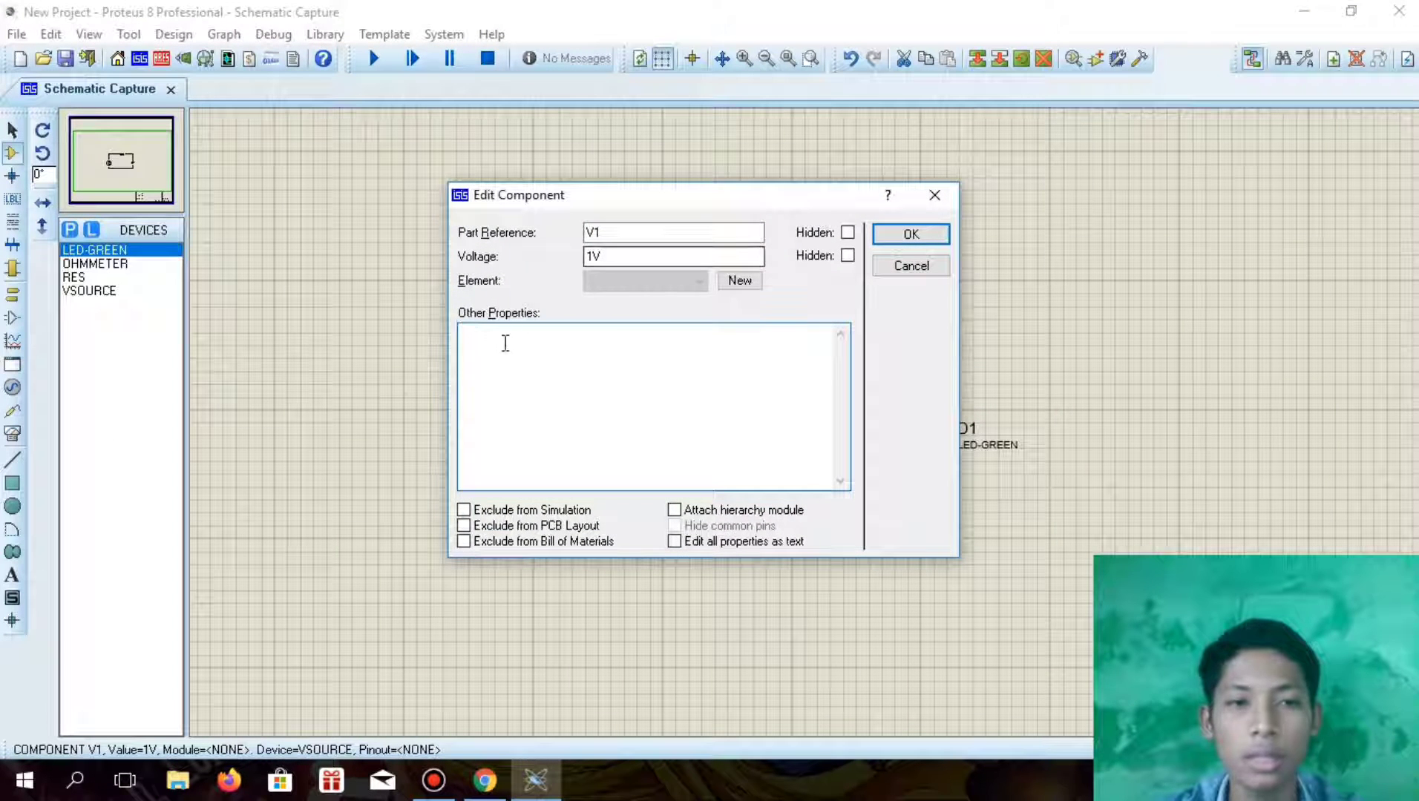
pyautogui.click(596, 258)
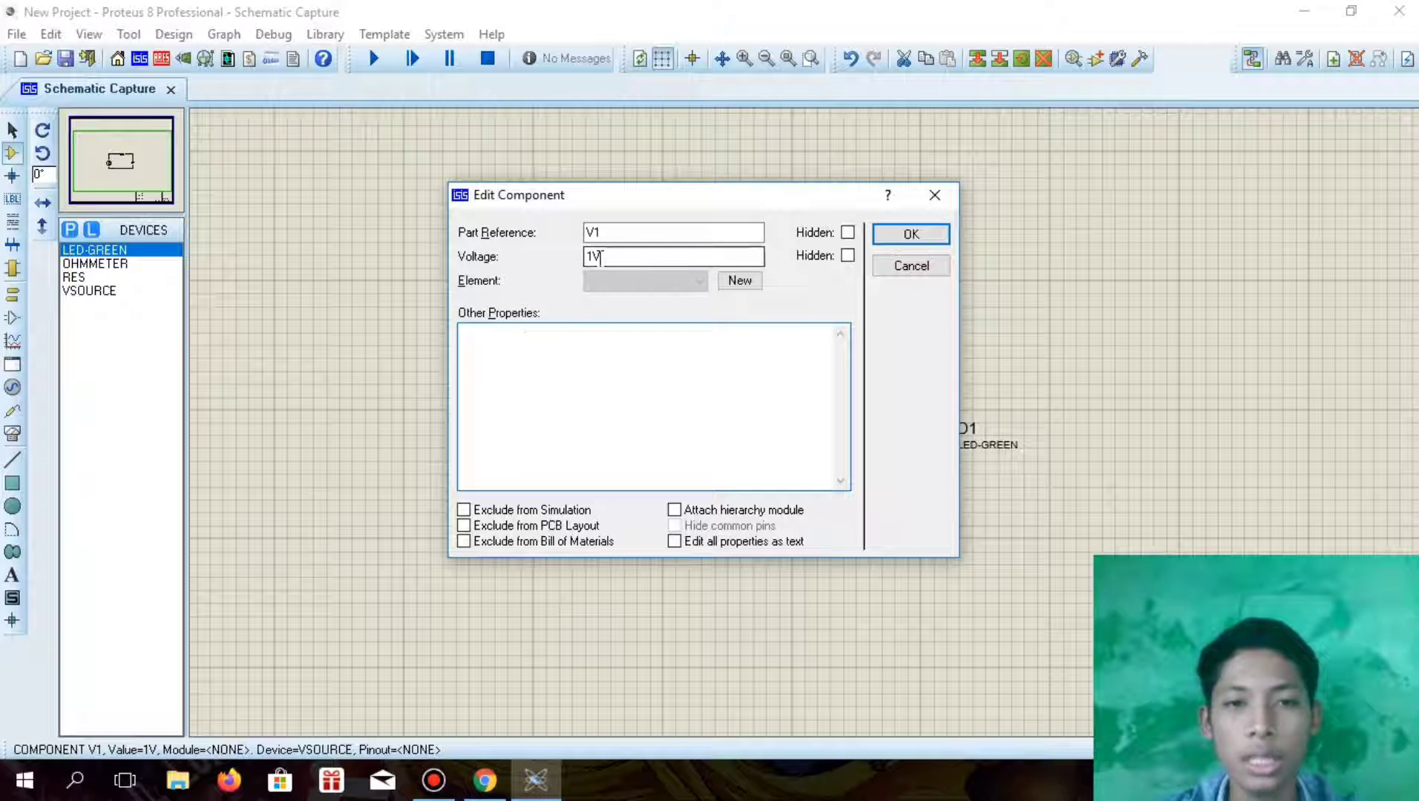
pyautogui.click(589, 258)
pyautogui.click(595, 256)
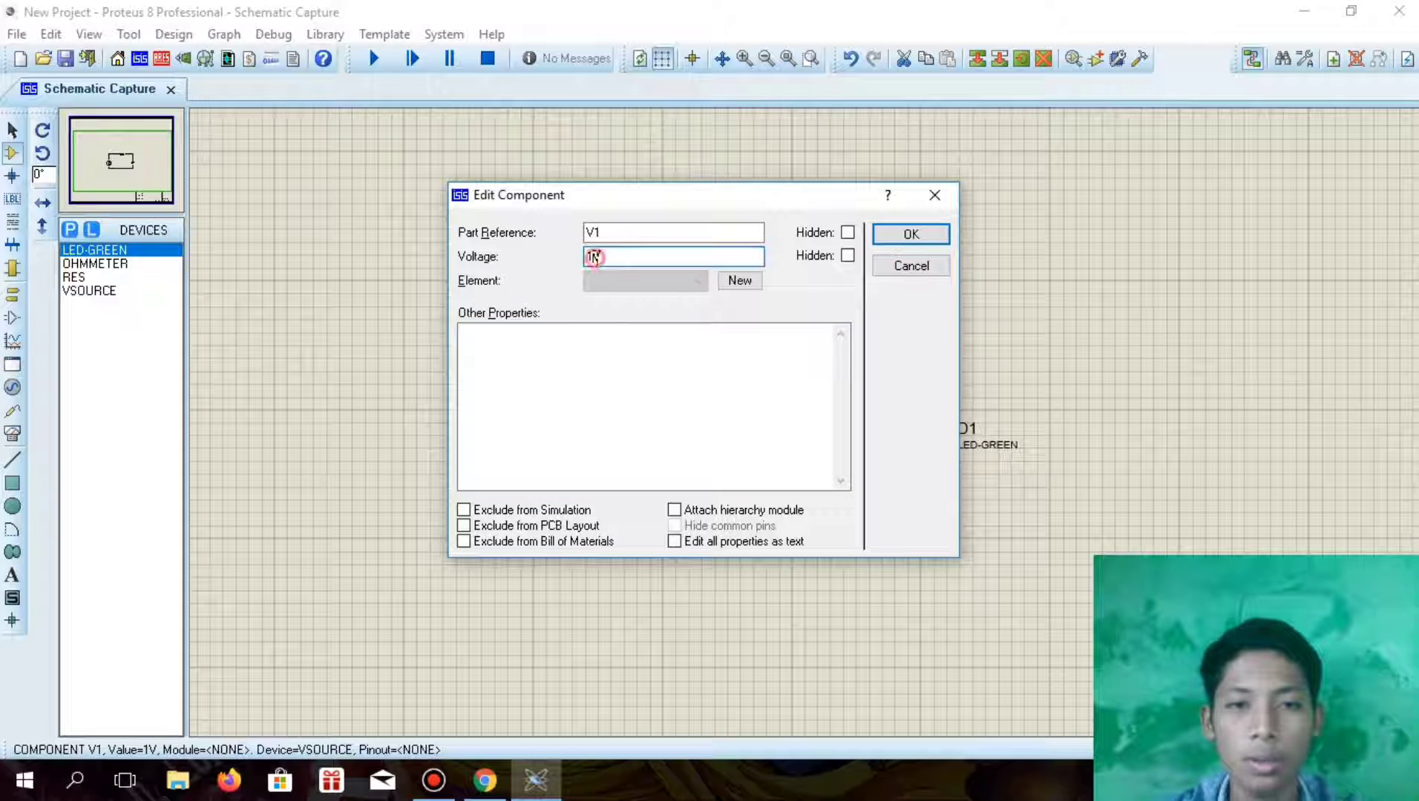
pyautogui.write('5')
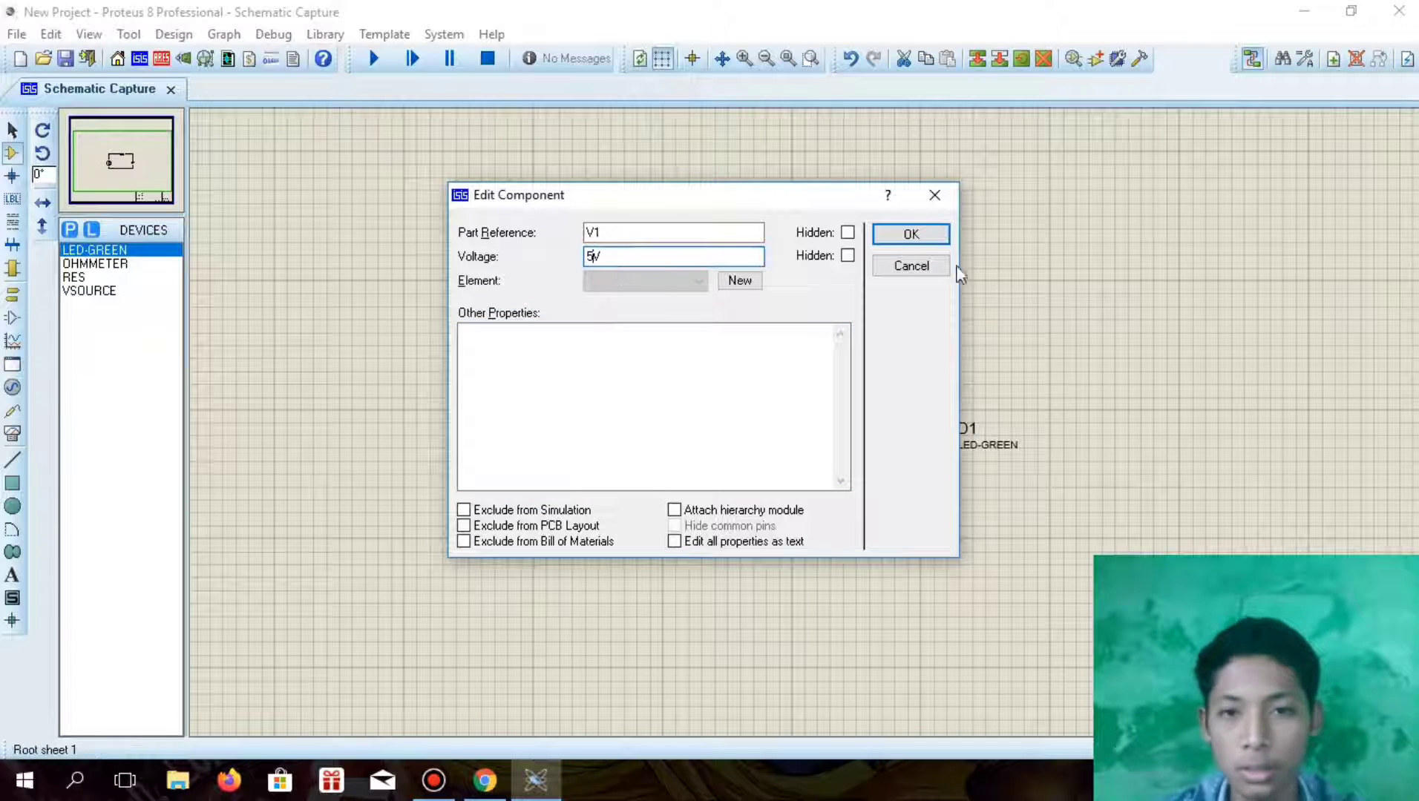
pyautogui.click(890, 234)
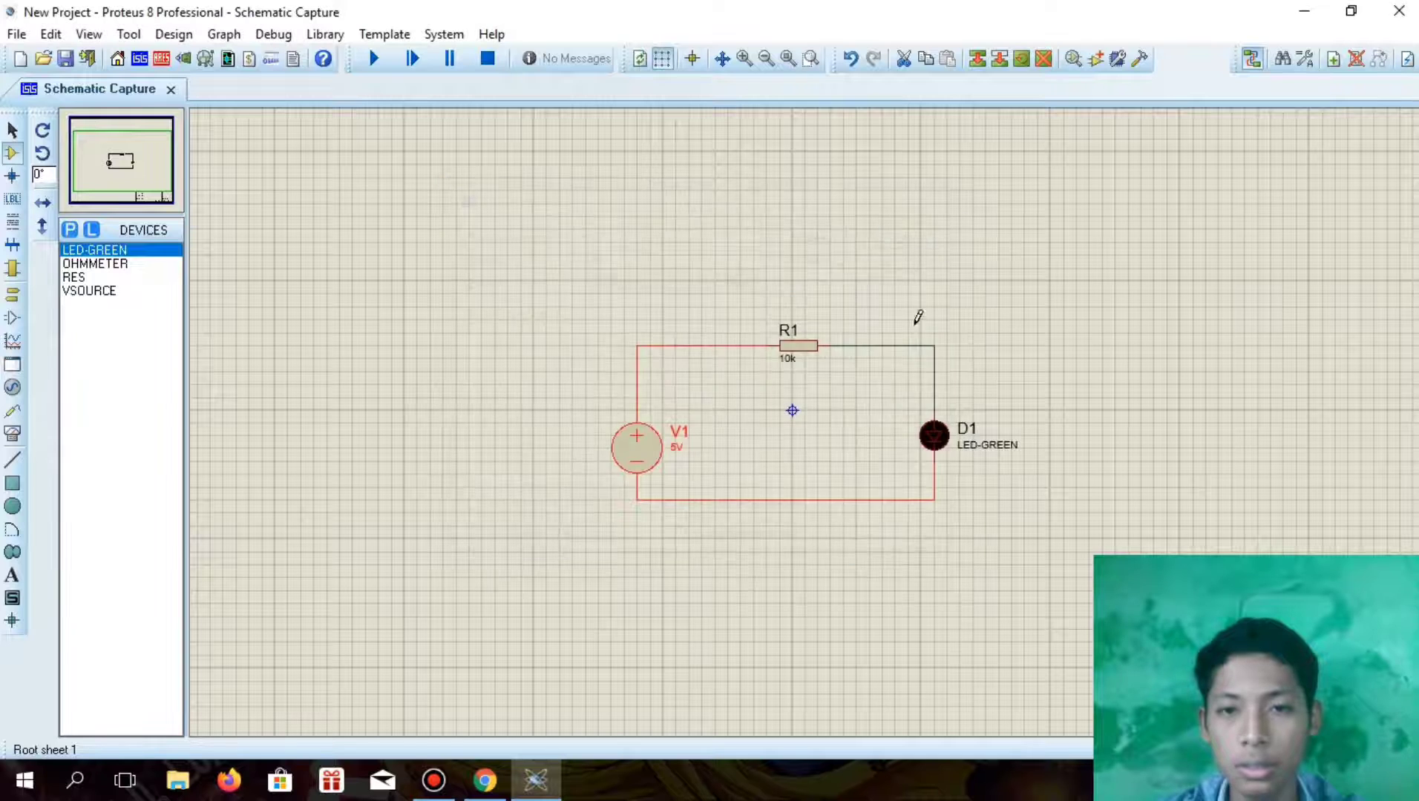
# Set the green LED's full drive current to 25mA
pyautogui.doubleClick(934, 436)
pyautogui.click(611, 329)
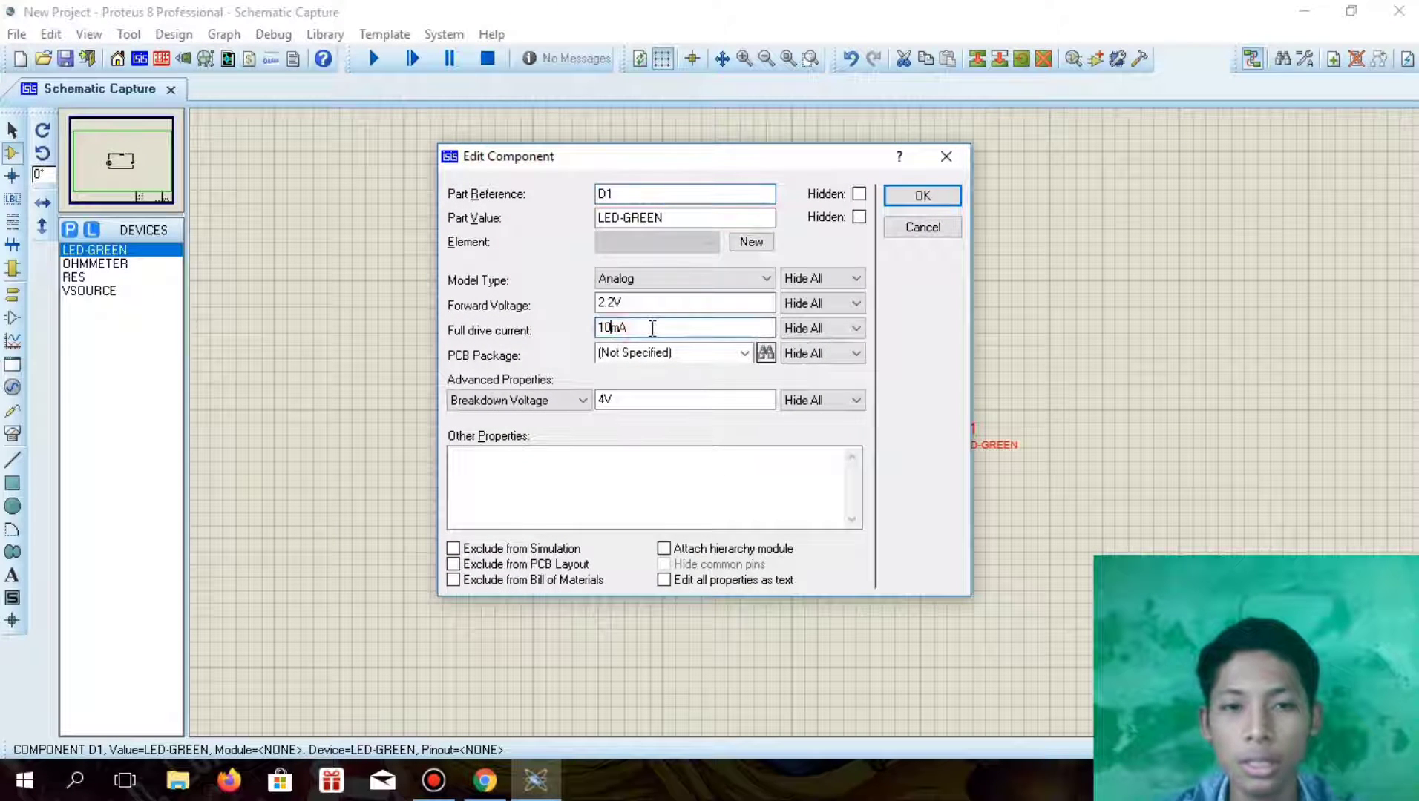
pyautogui.press('BackSpace')
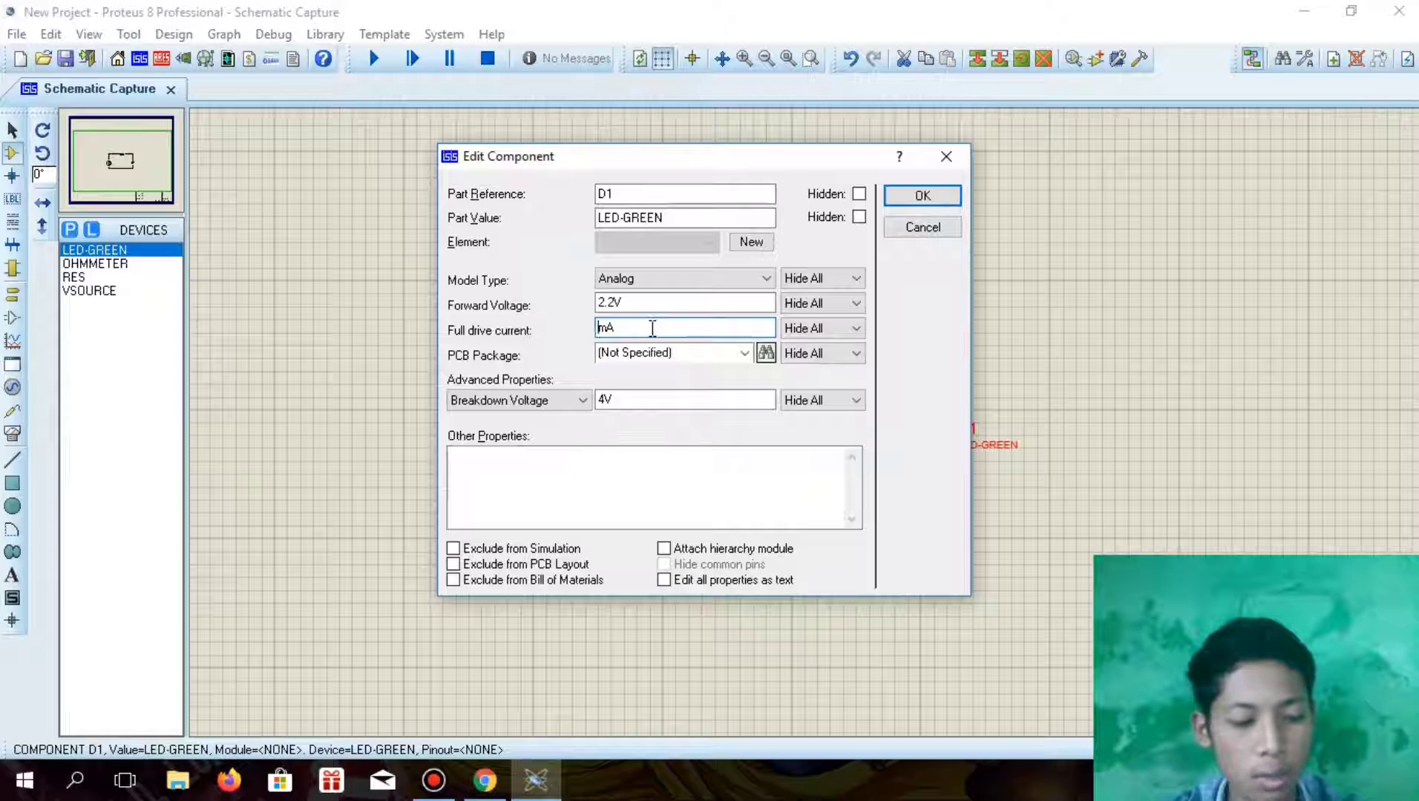
pyautogui.write('25')
# Set the LED's model type to Digital and choose Off Resistance as its advanced property
pyautogui.click(697, 279)
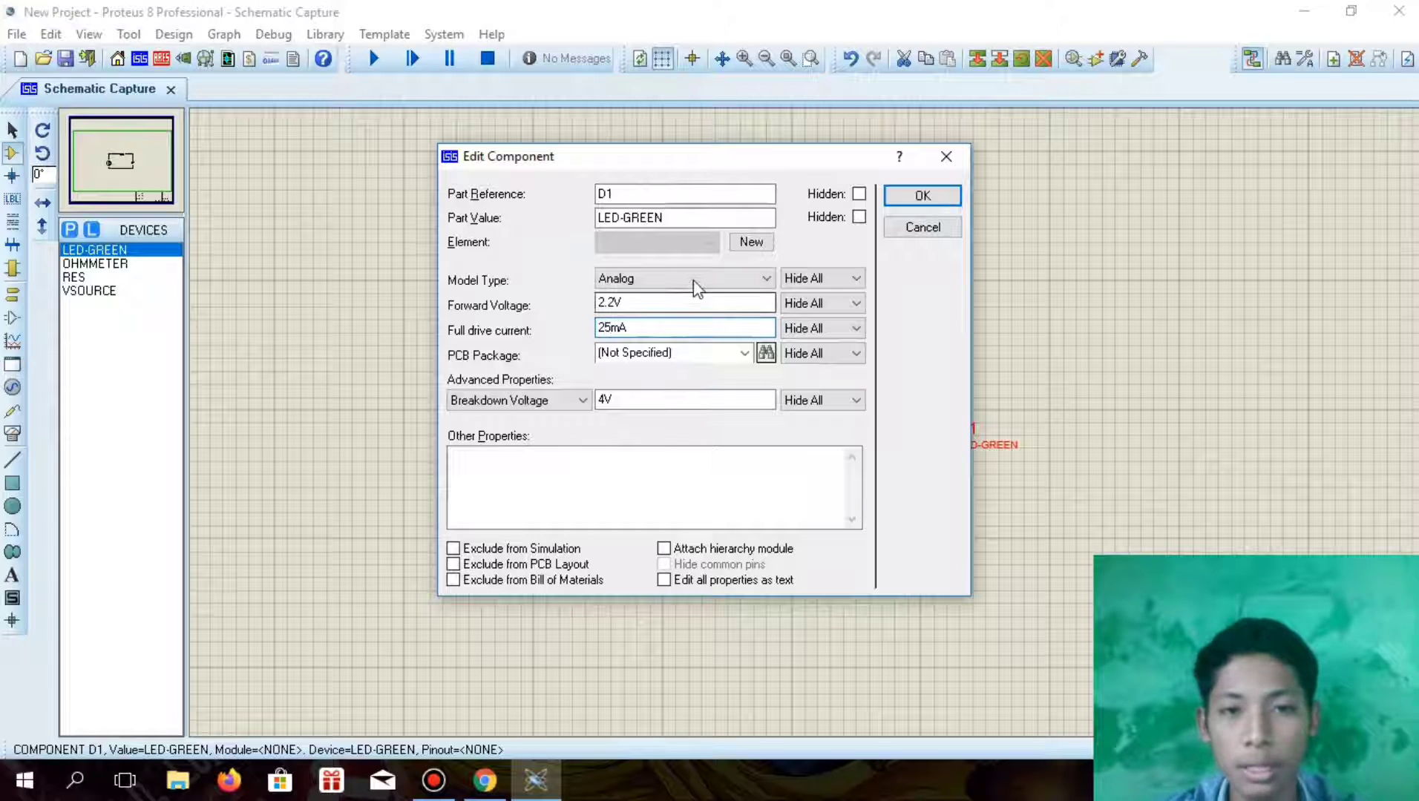
pyautogui.click(639, 323)
pyautogui.click(583, 401)
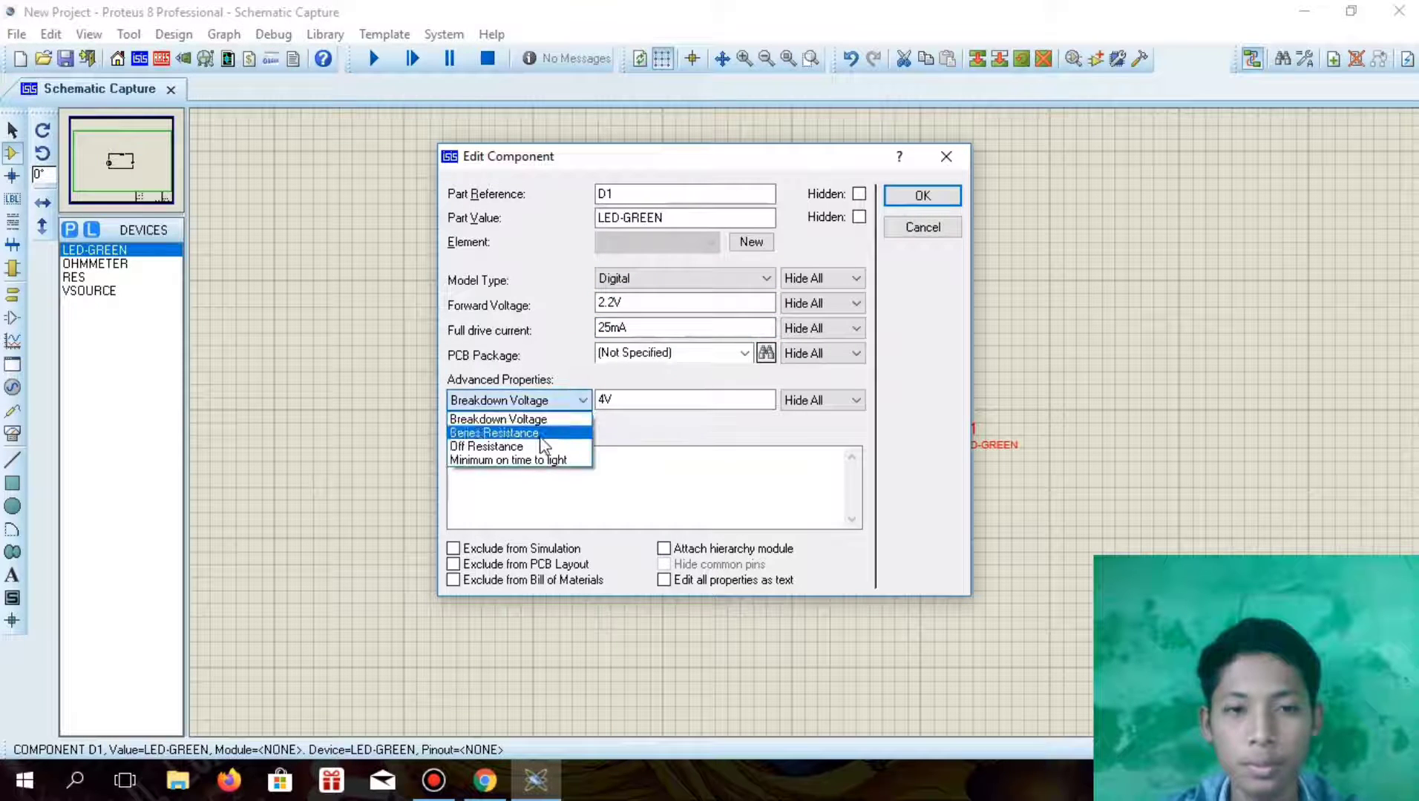
pyautogui.click(542, 446)
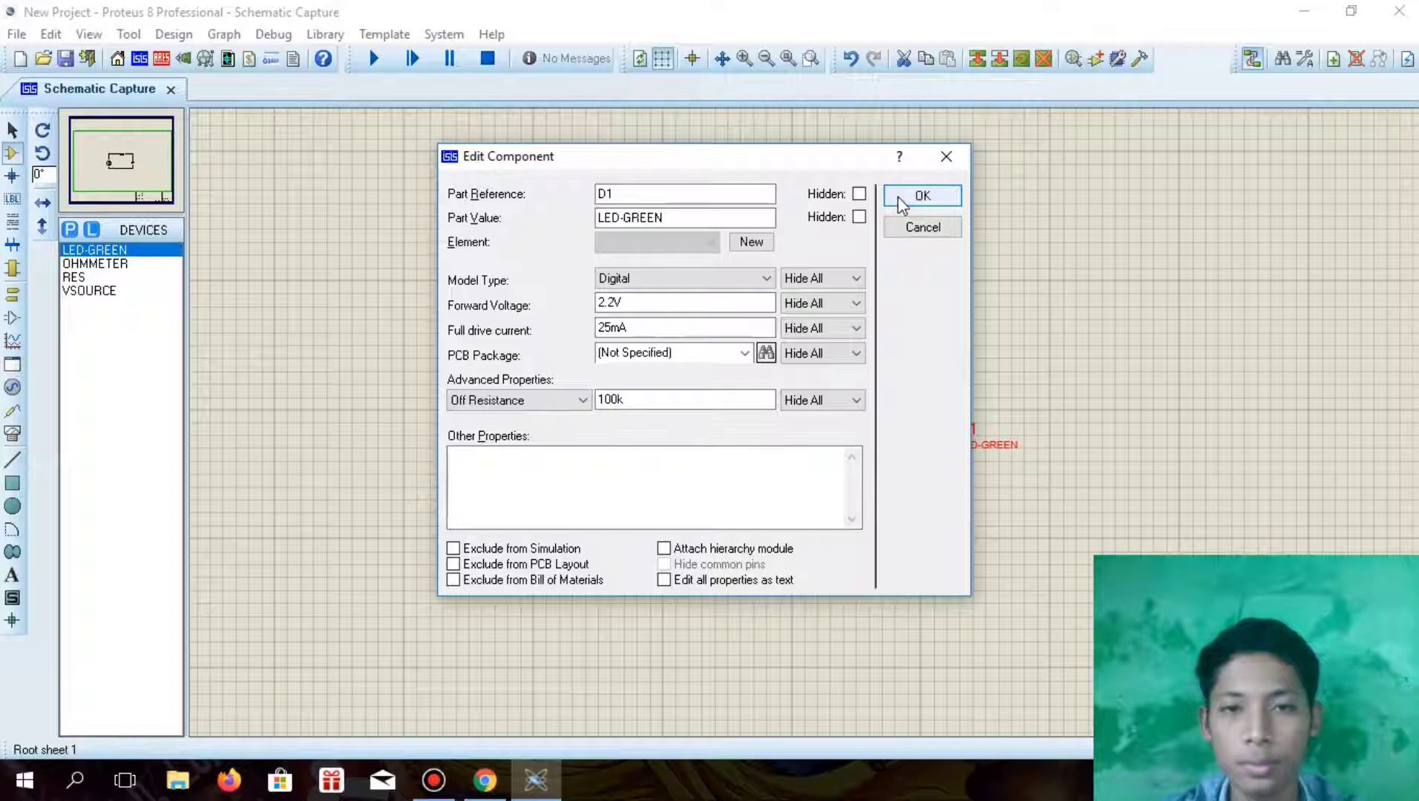
pyautogui.click(893, 199)
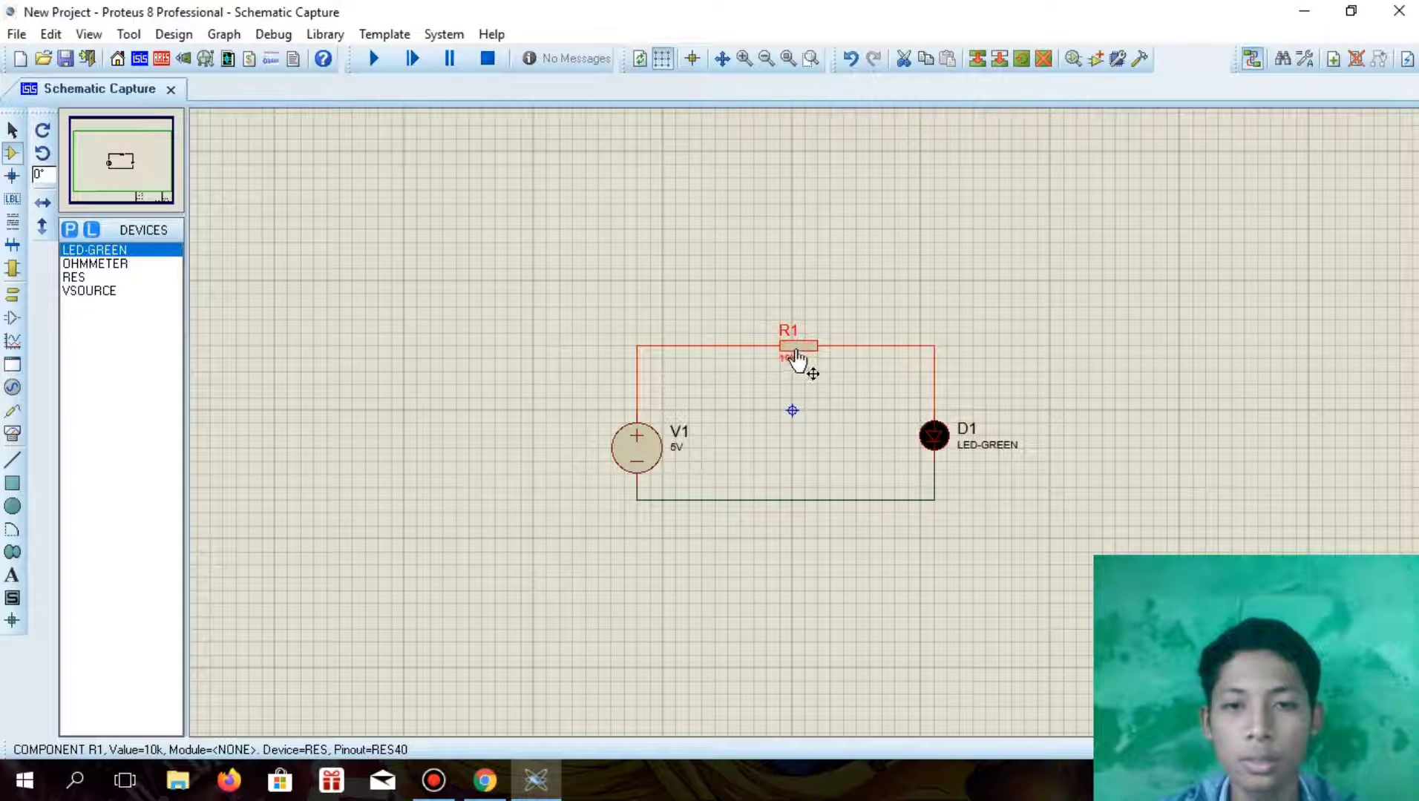
# Set the resistor's part value to 260
pyautogui.doubleClick(794, 359)
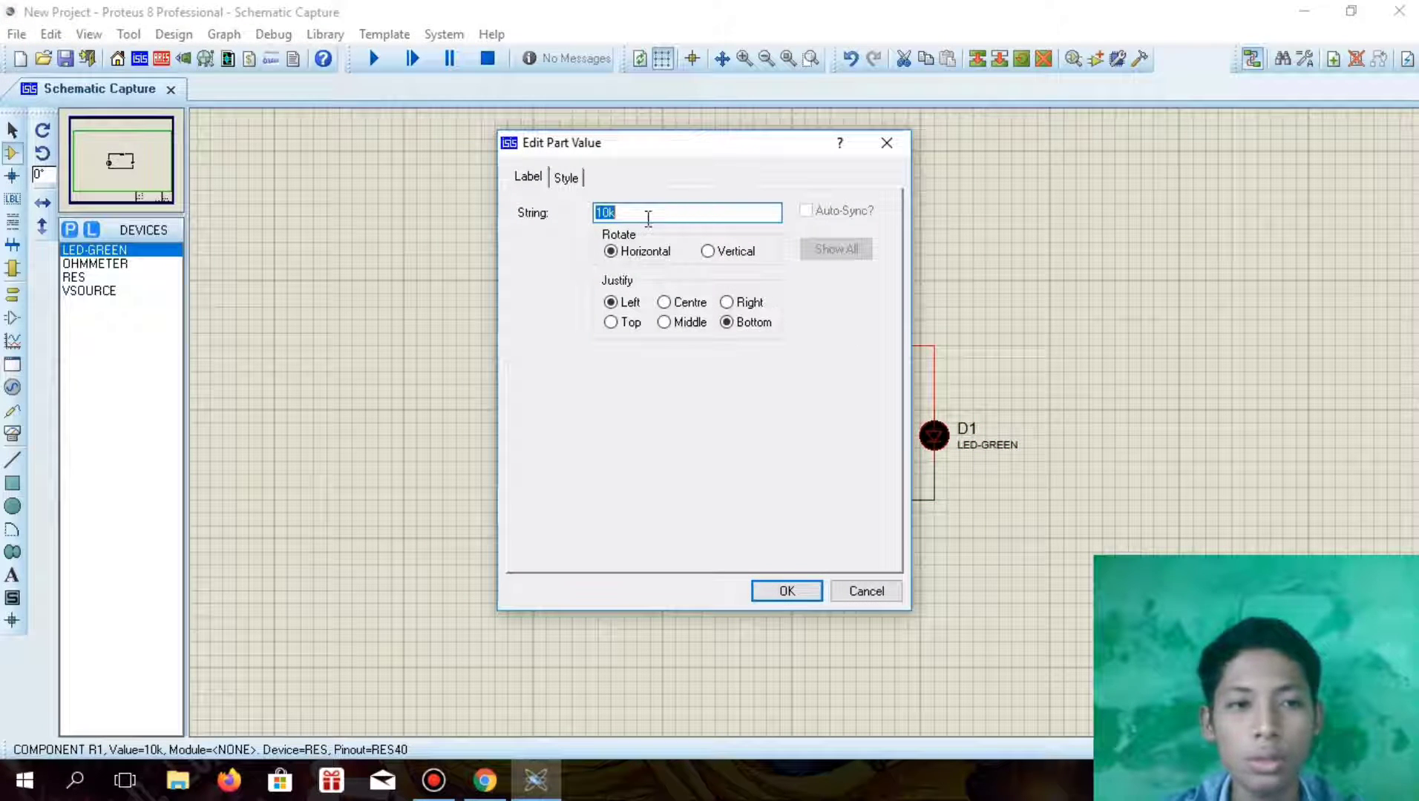
pyautogui.click(648, 220)
pyautogui.press('BackSpace')
pyautogui.press('BackSpace')
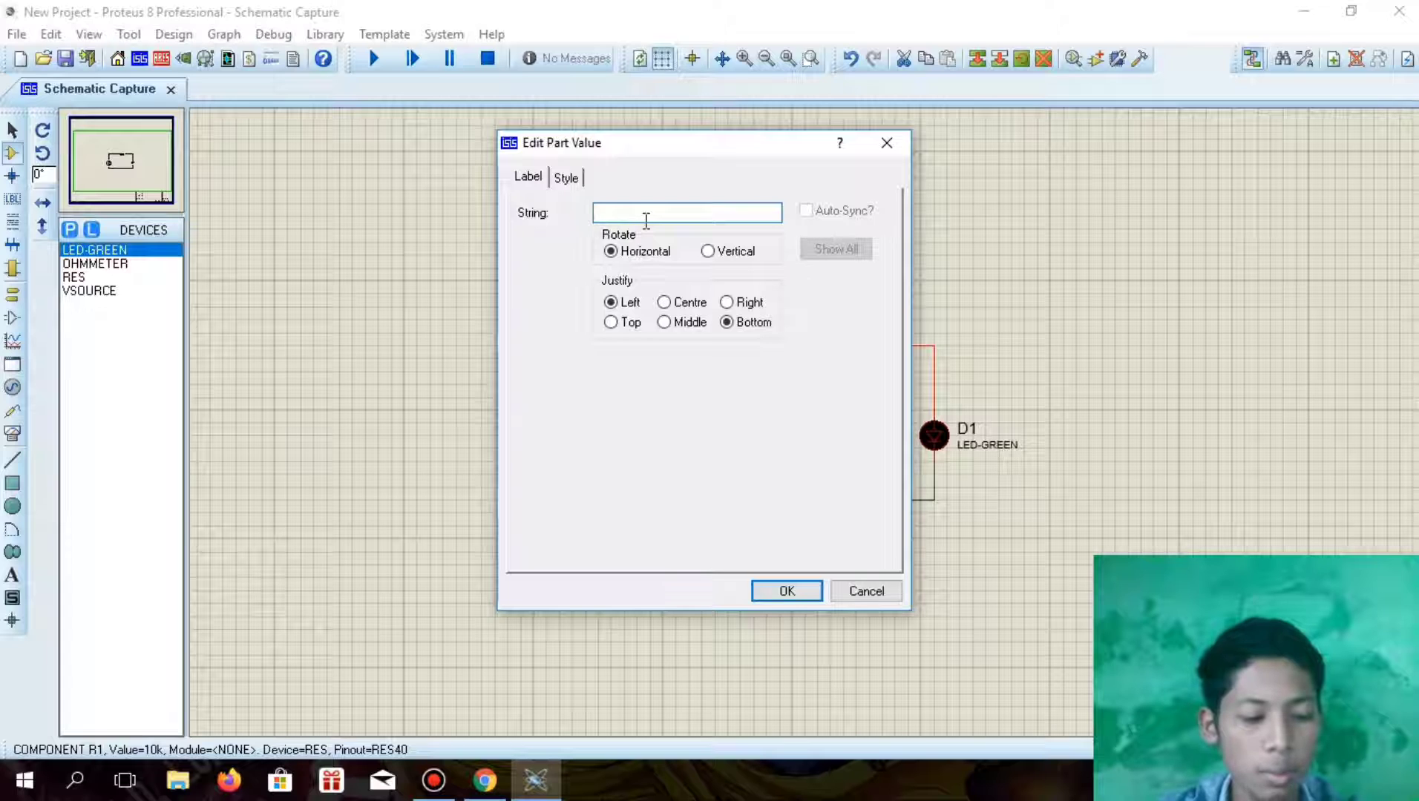
pyautogui.write('260')
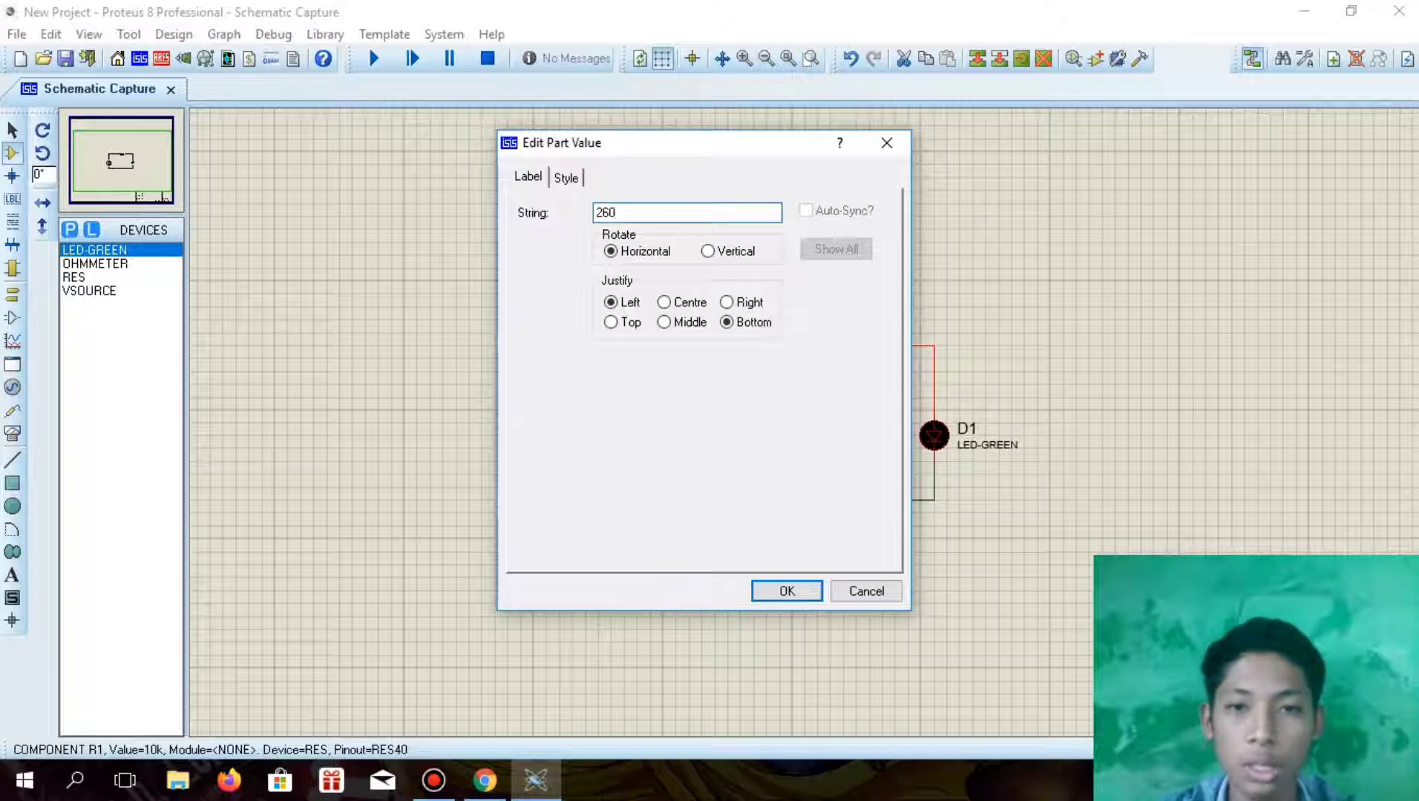
pyautogui.click(776, 590)
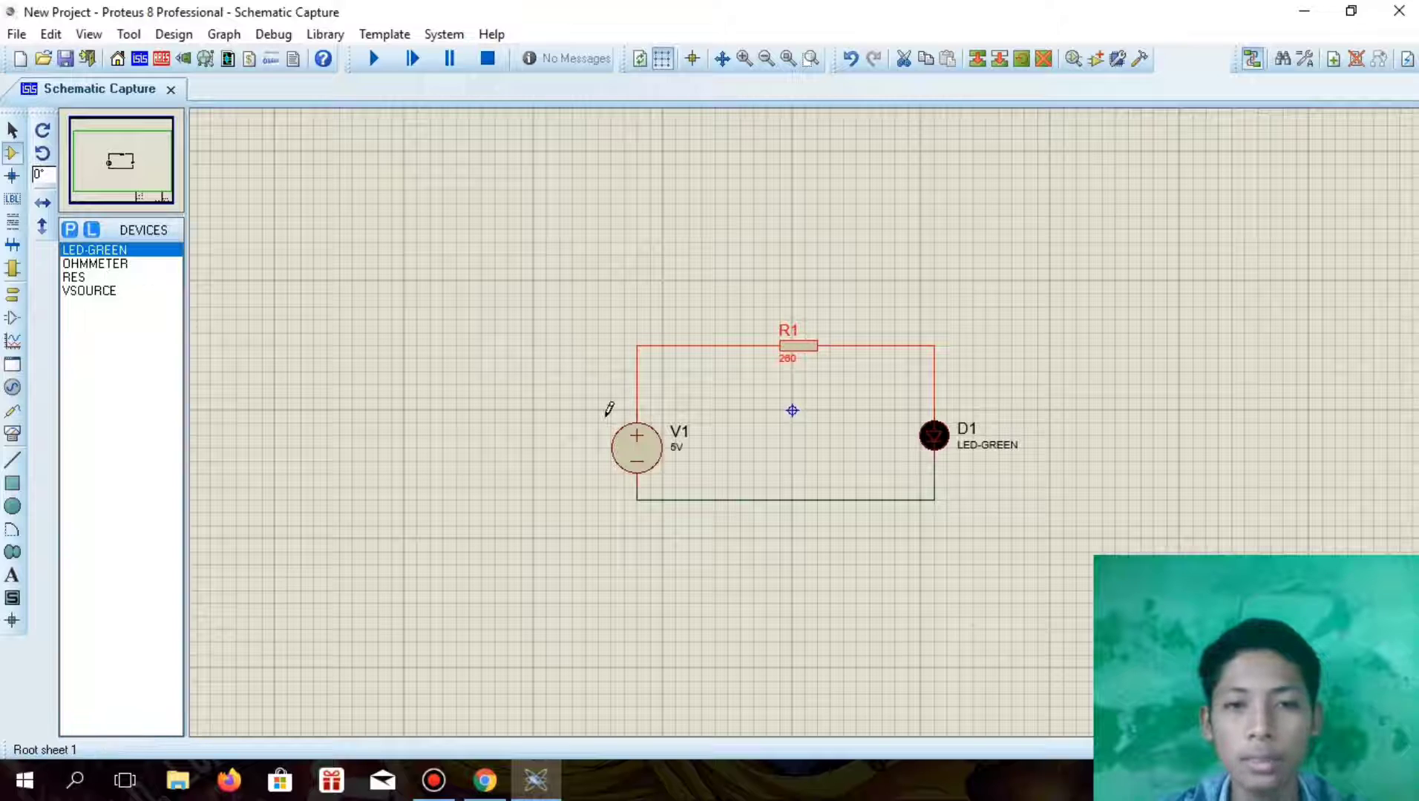
pyautogui.click(604, 410)
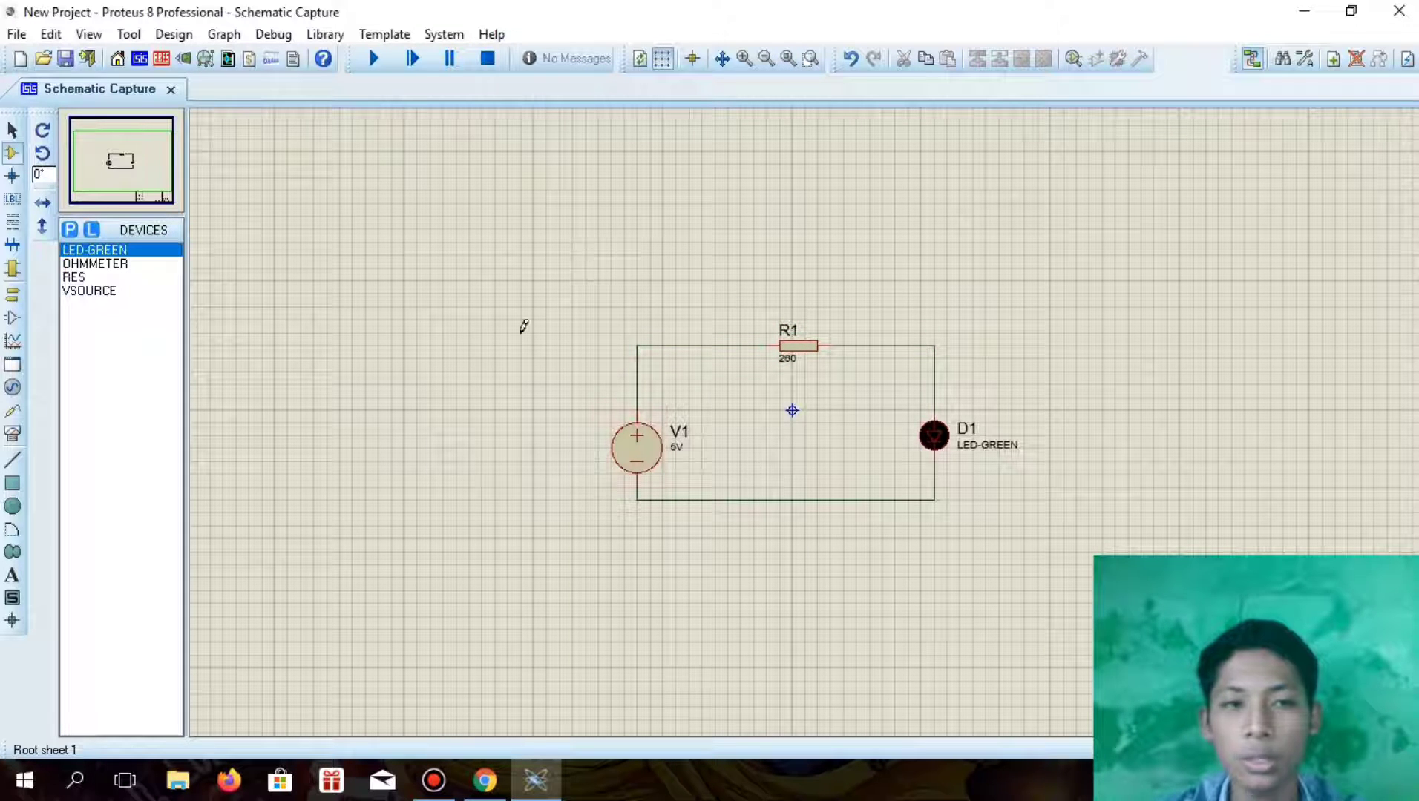
# Place one OHMMETER above the resistor and wire its two inner terminals to the wires on either side of the resistor
pyautogui.click(95, 263)
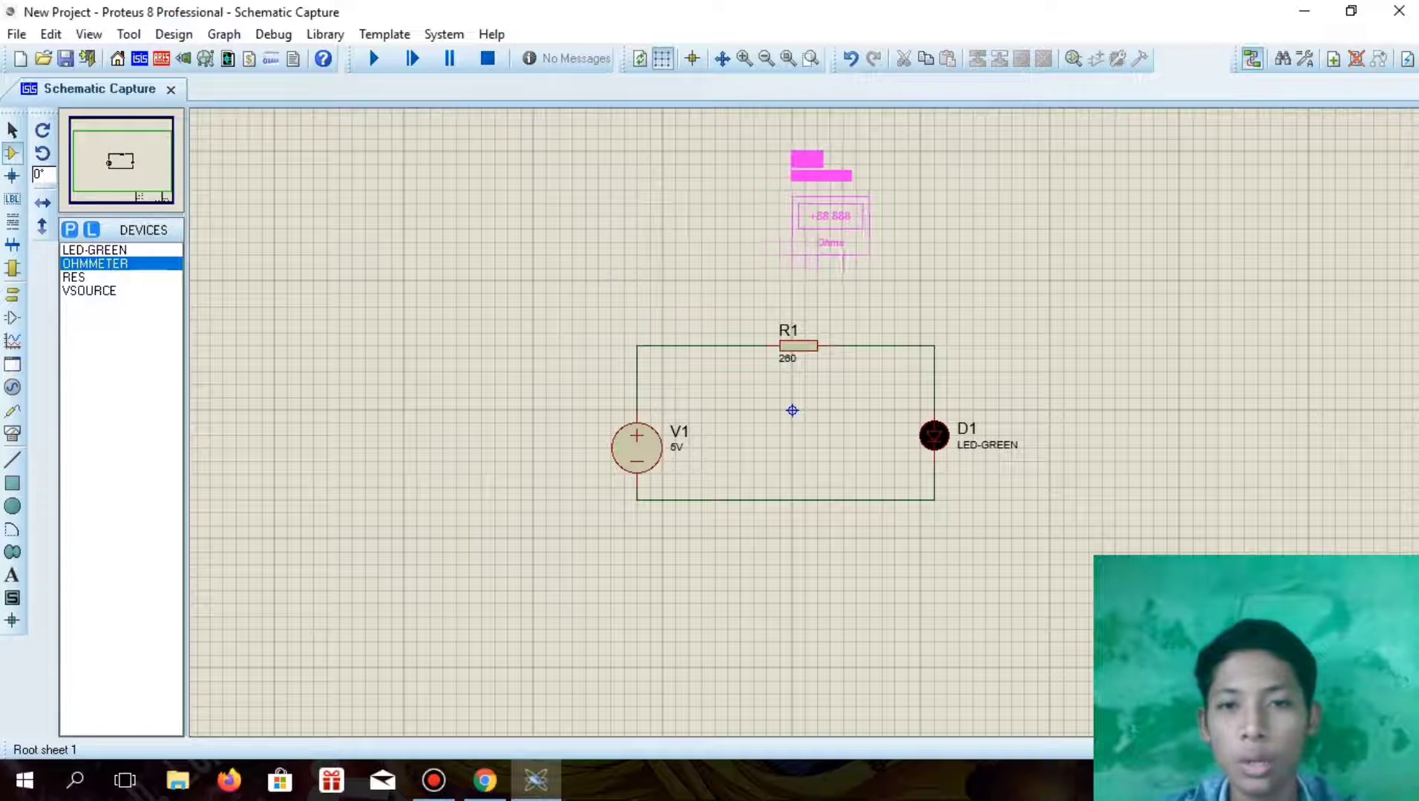
pyautogui.click(792, 223)
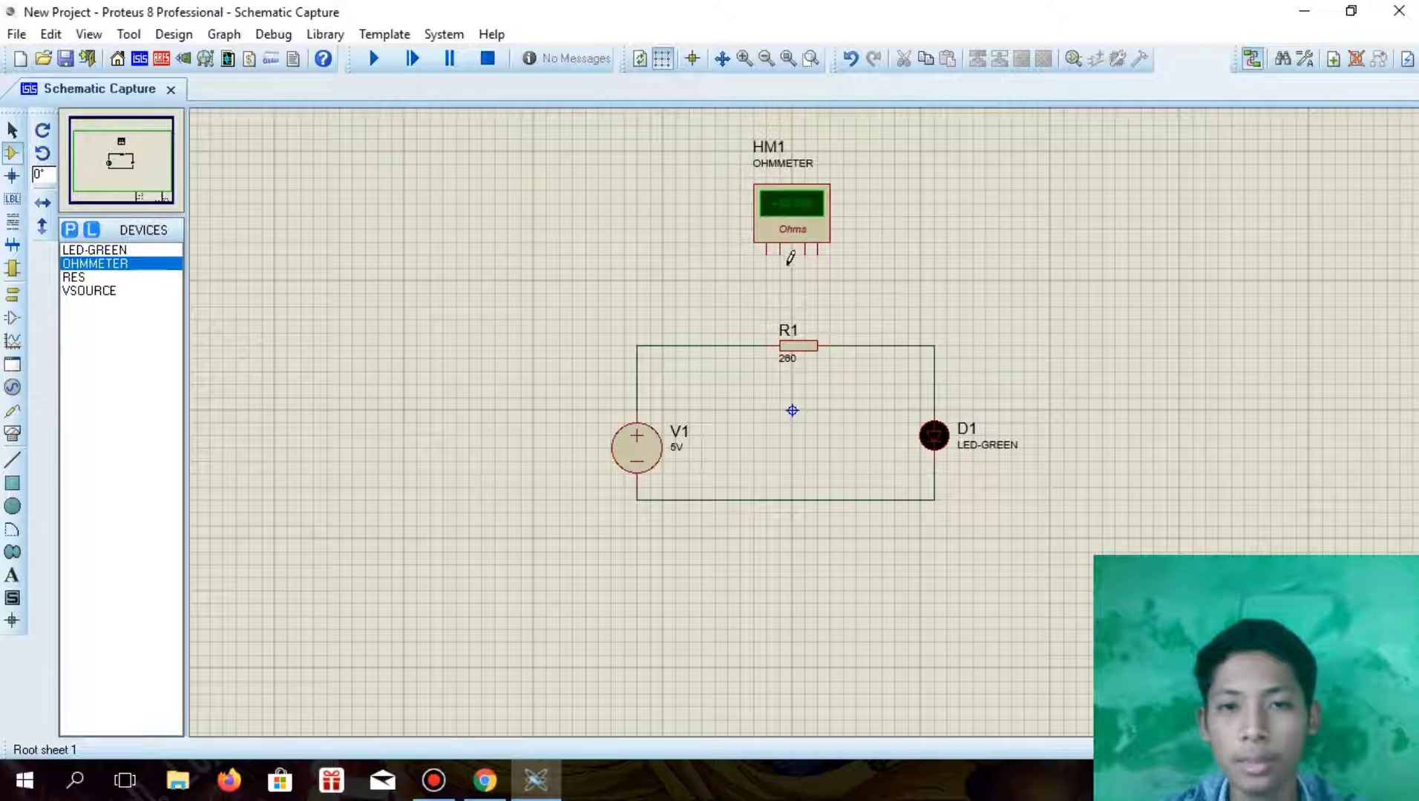
pyautogui.click(782, 254)
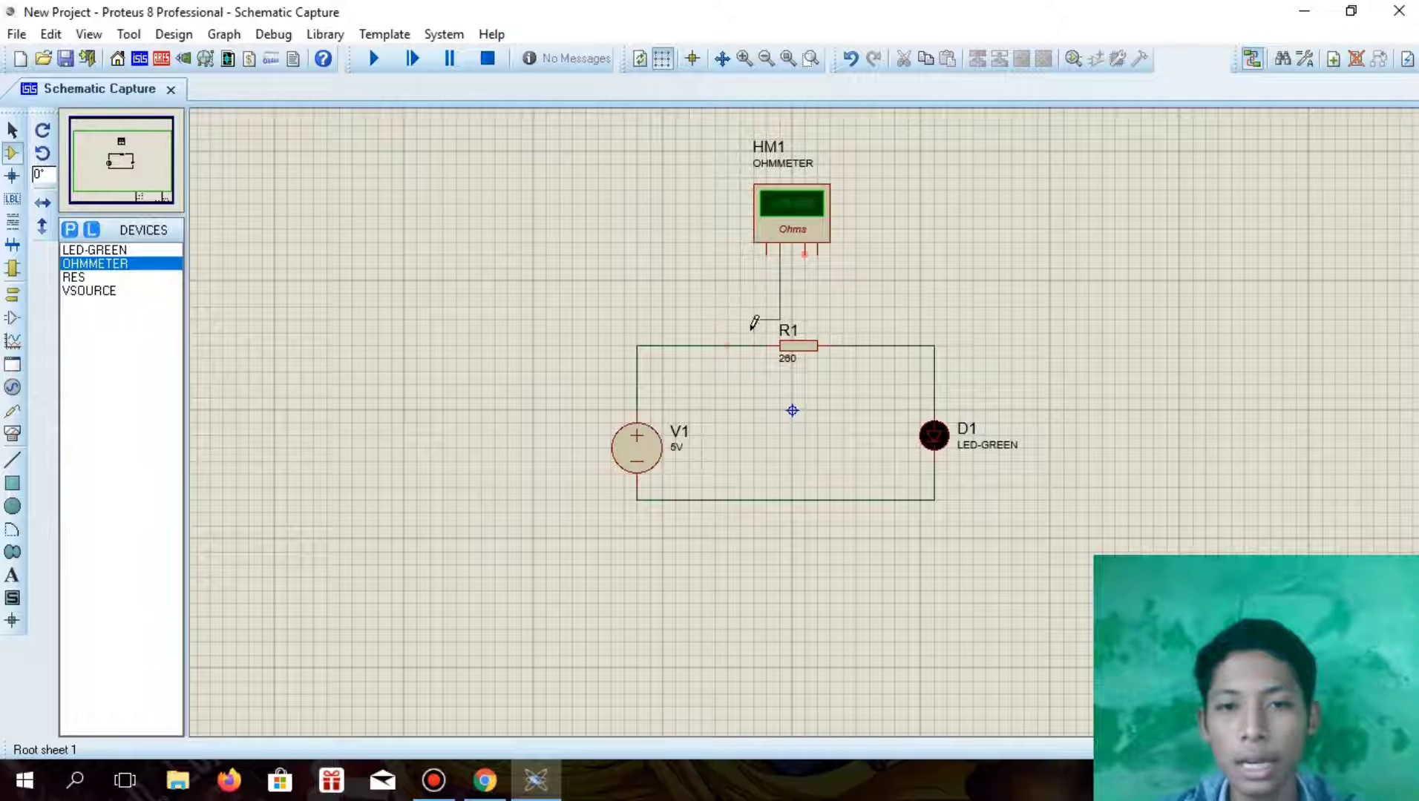
pyautogui.click(740, 346)
pyautogui.click(804, 254)
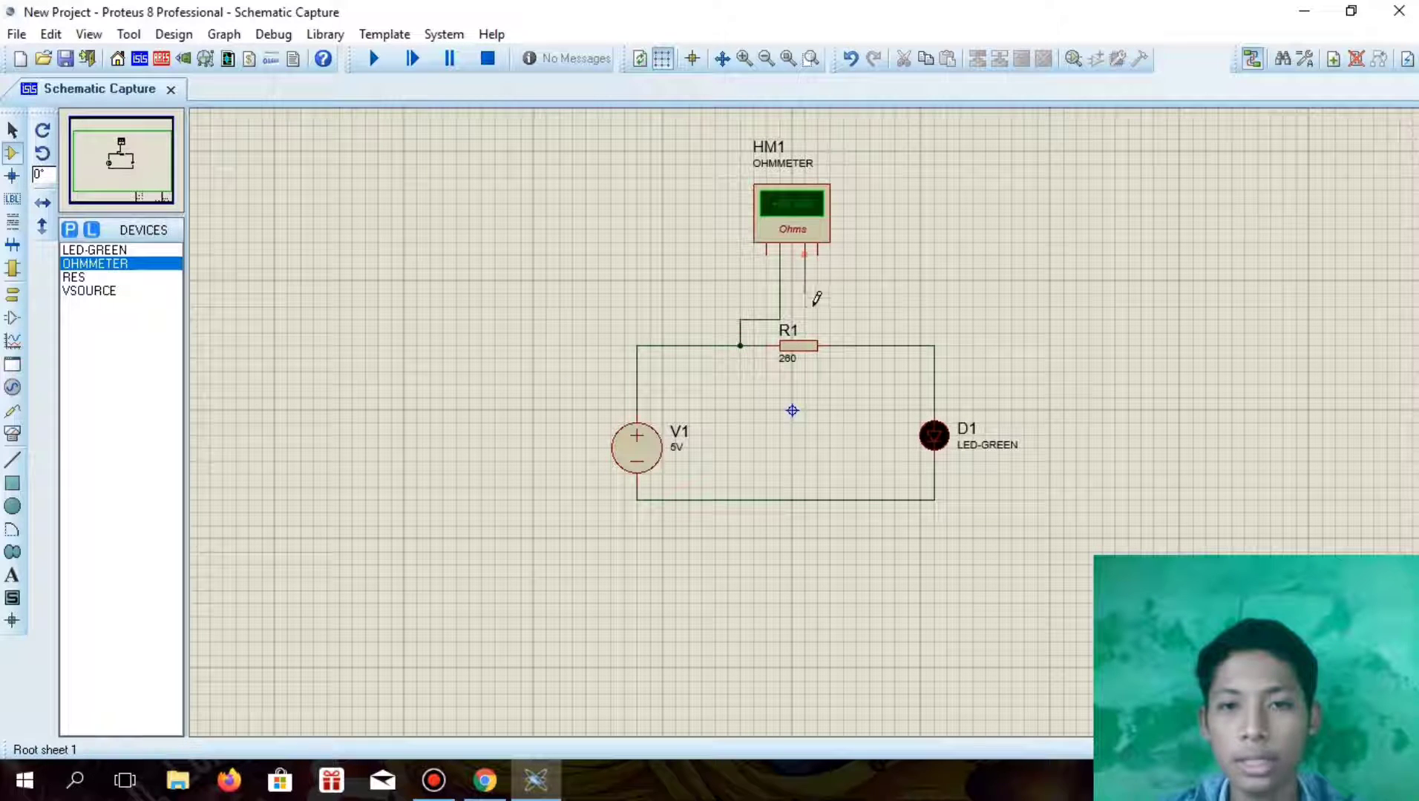
pyautogui.click(856, 346)
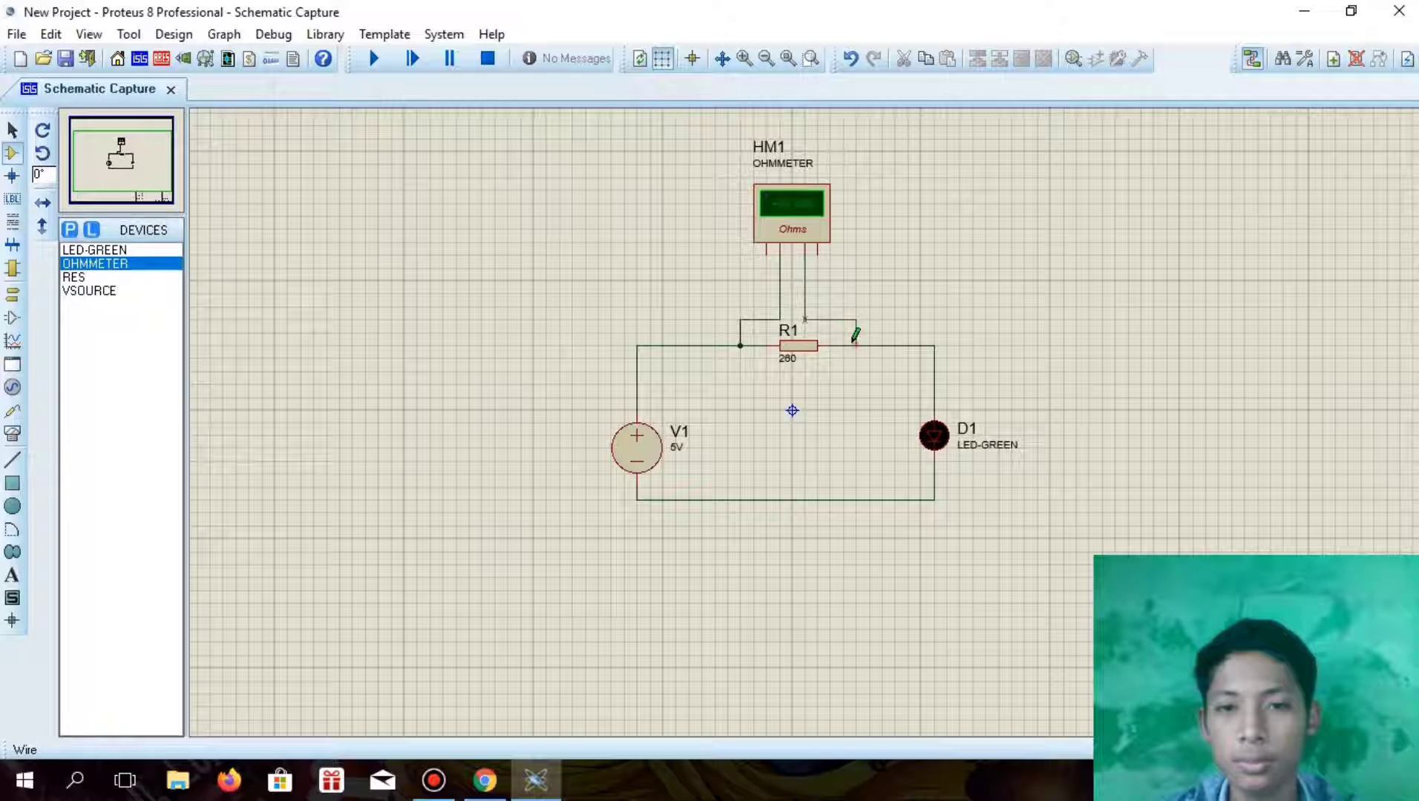
# Wire the ohmmeter's outer terminals to the source's positive wire and to the wire just below the LED
pyautogui.click(768, 253)
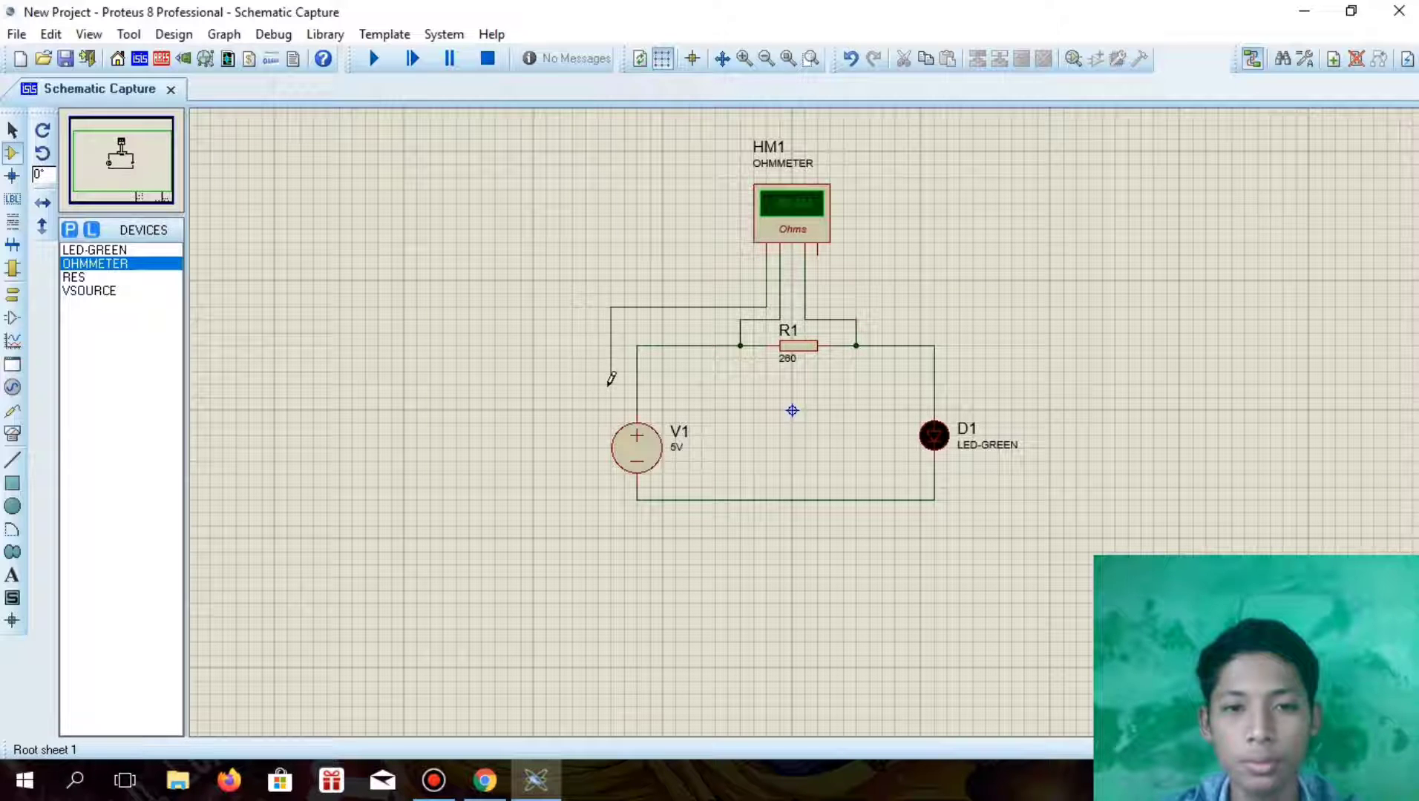
pyautogui.click(636, 383)
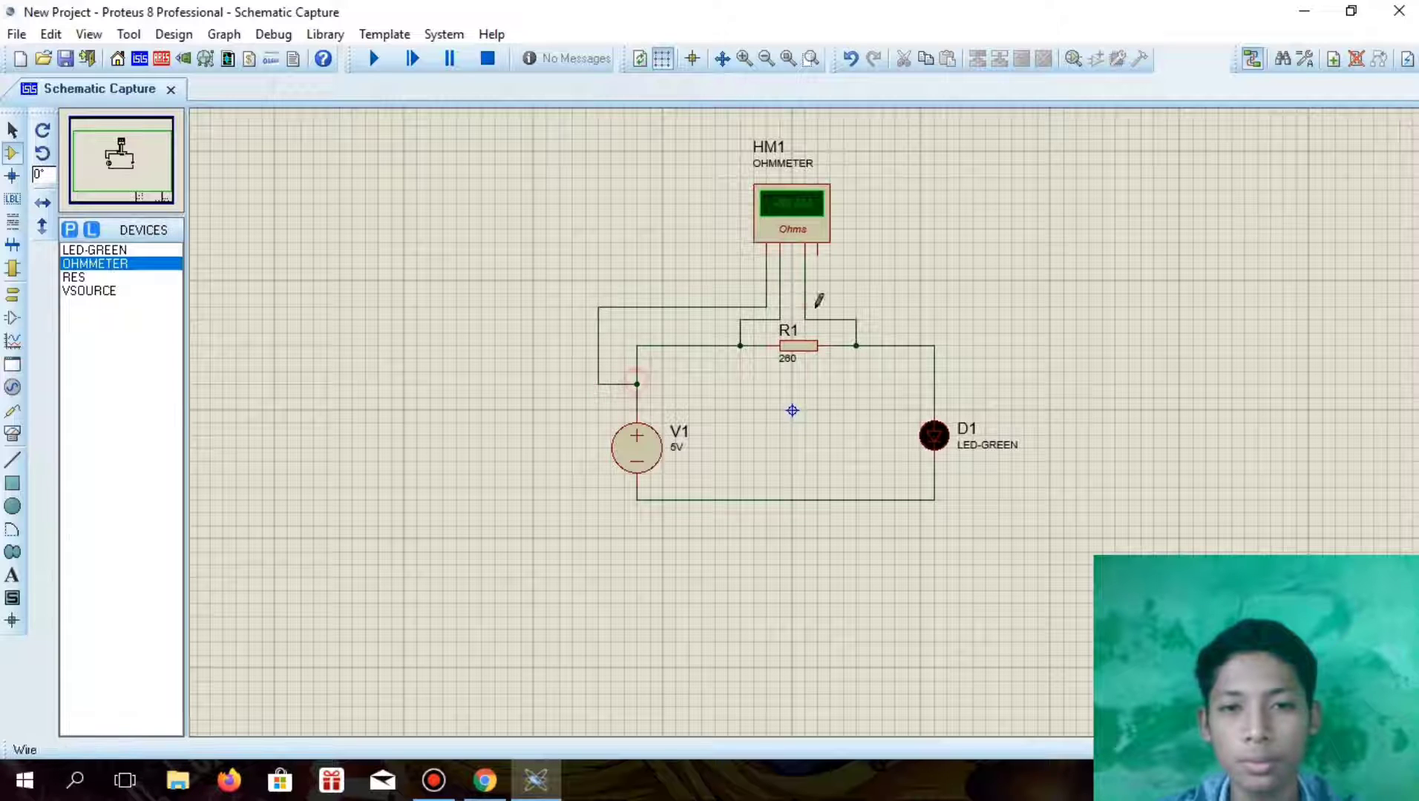
pyautogui.click(817, 254)
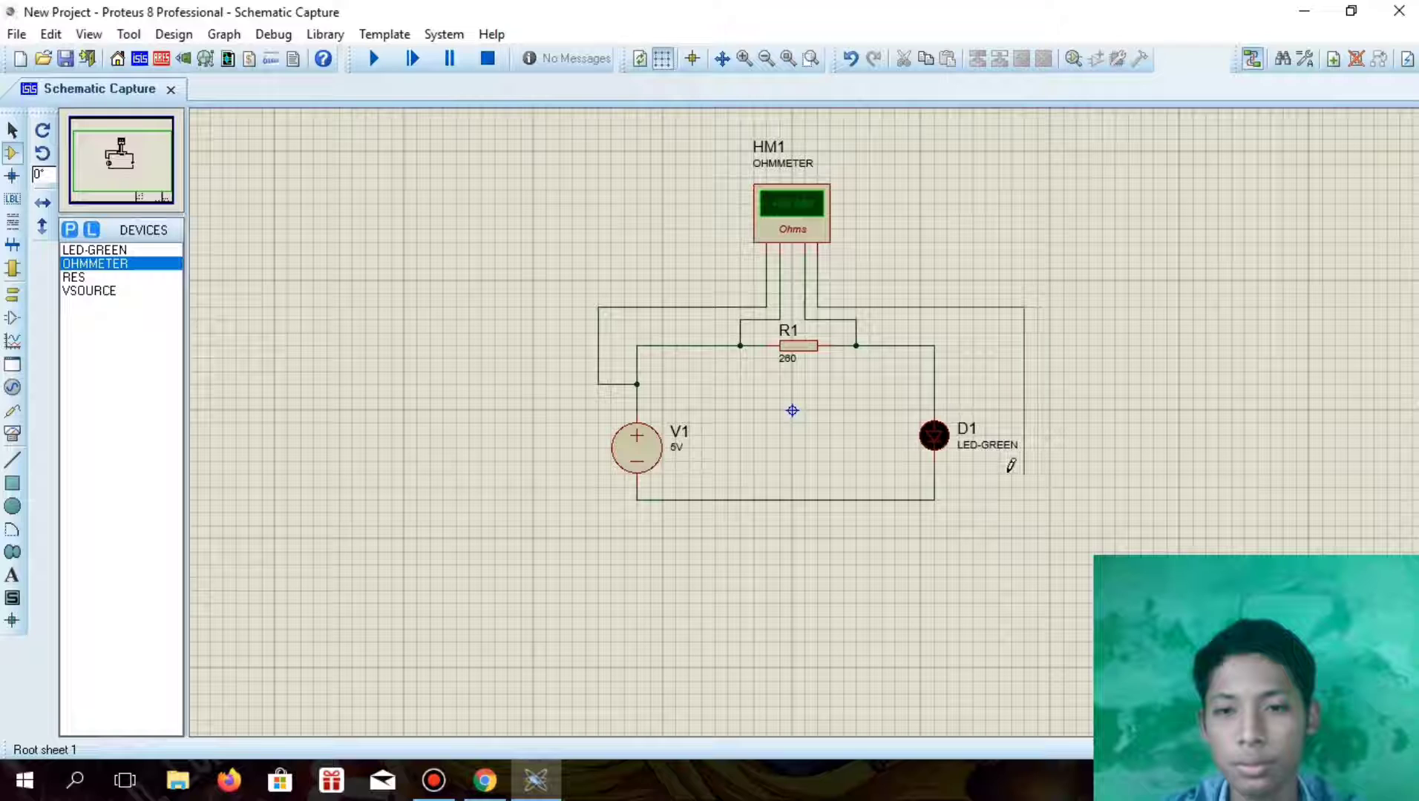
pyautogui.click(935, 473)
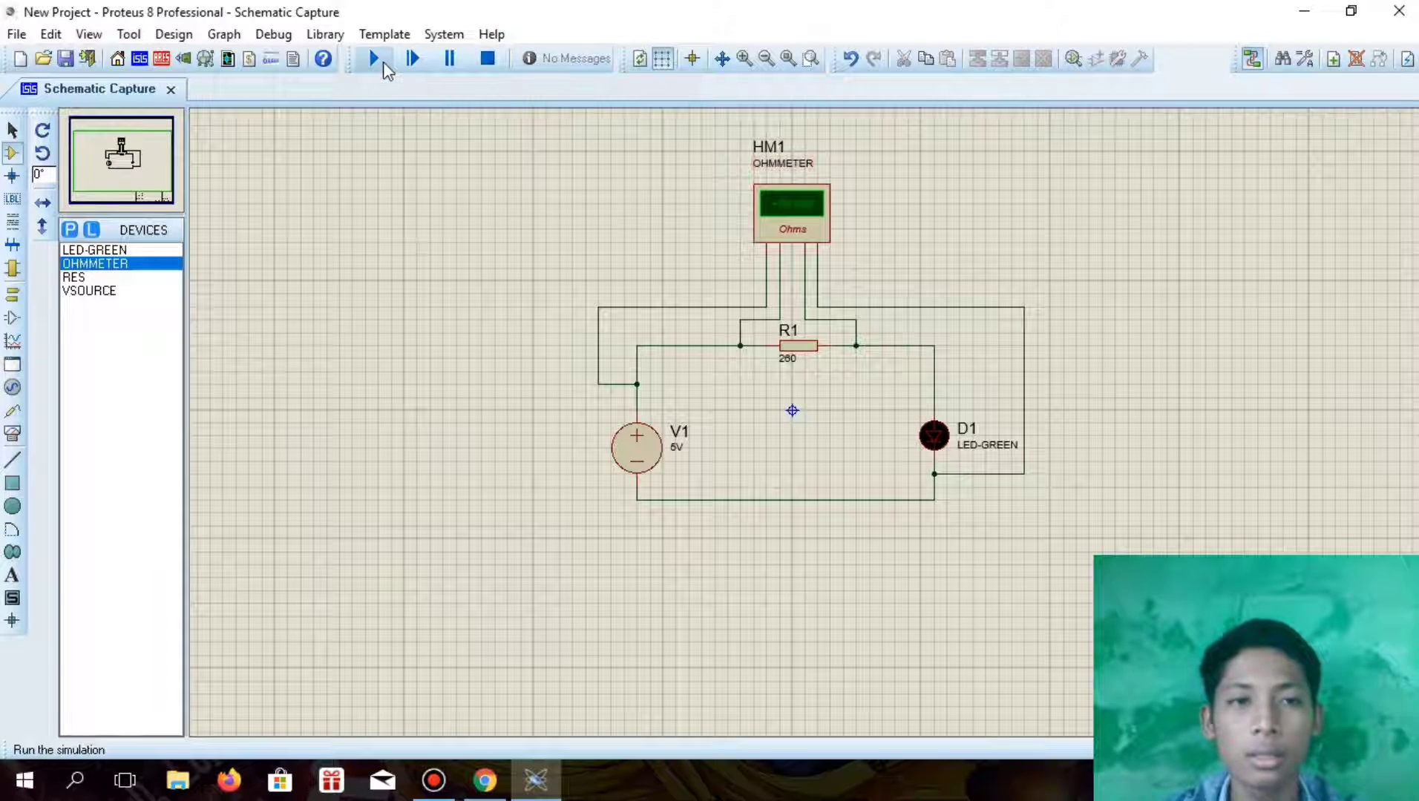
# Run the simulation of the LED circuit and examine the ohmmeter reading
pyautogui.click(140, 253)
pyautogui.click(142, 266)
pyautogui.click(382, 55)
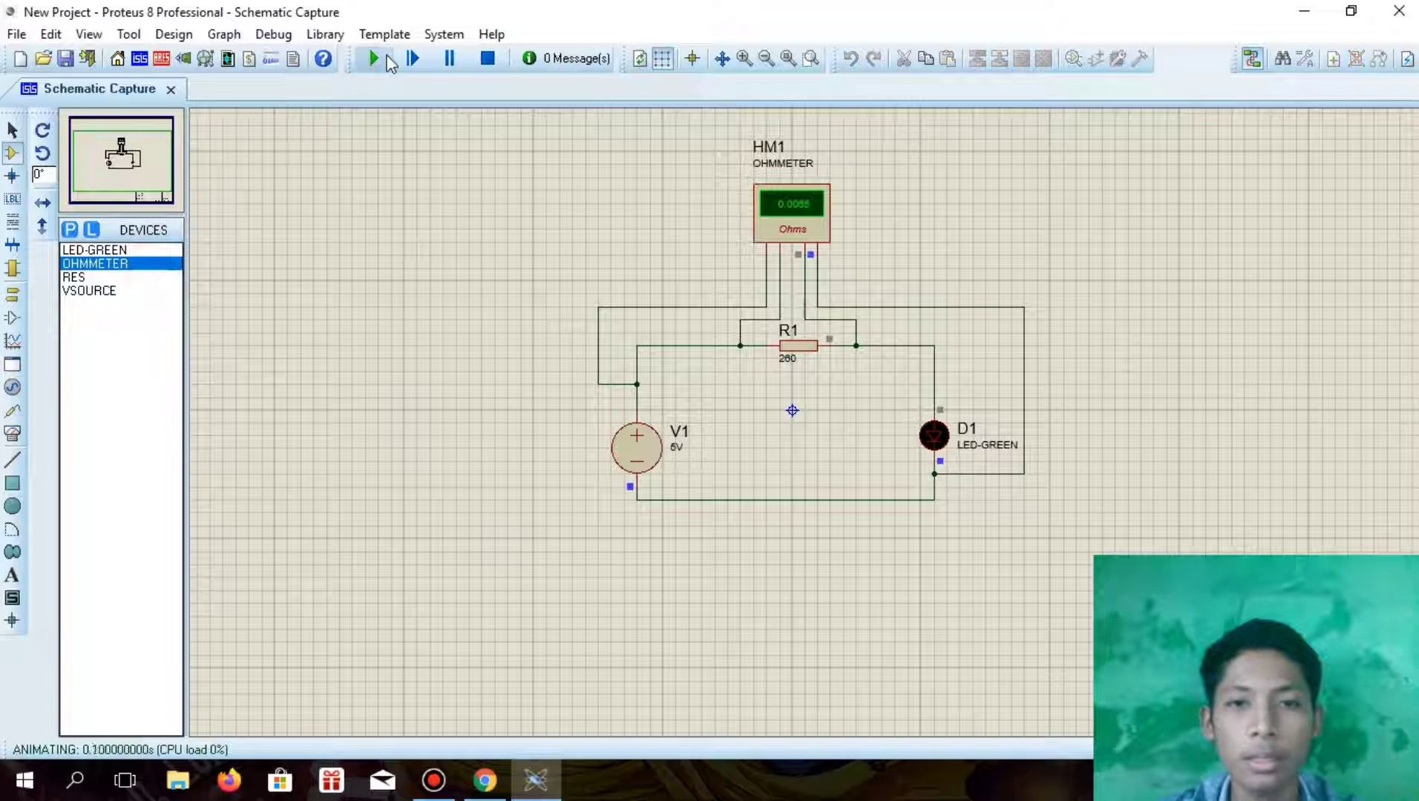
pyautogui.scroll(1, 823, 362)
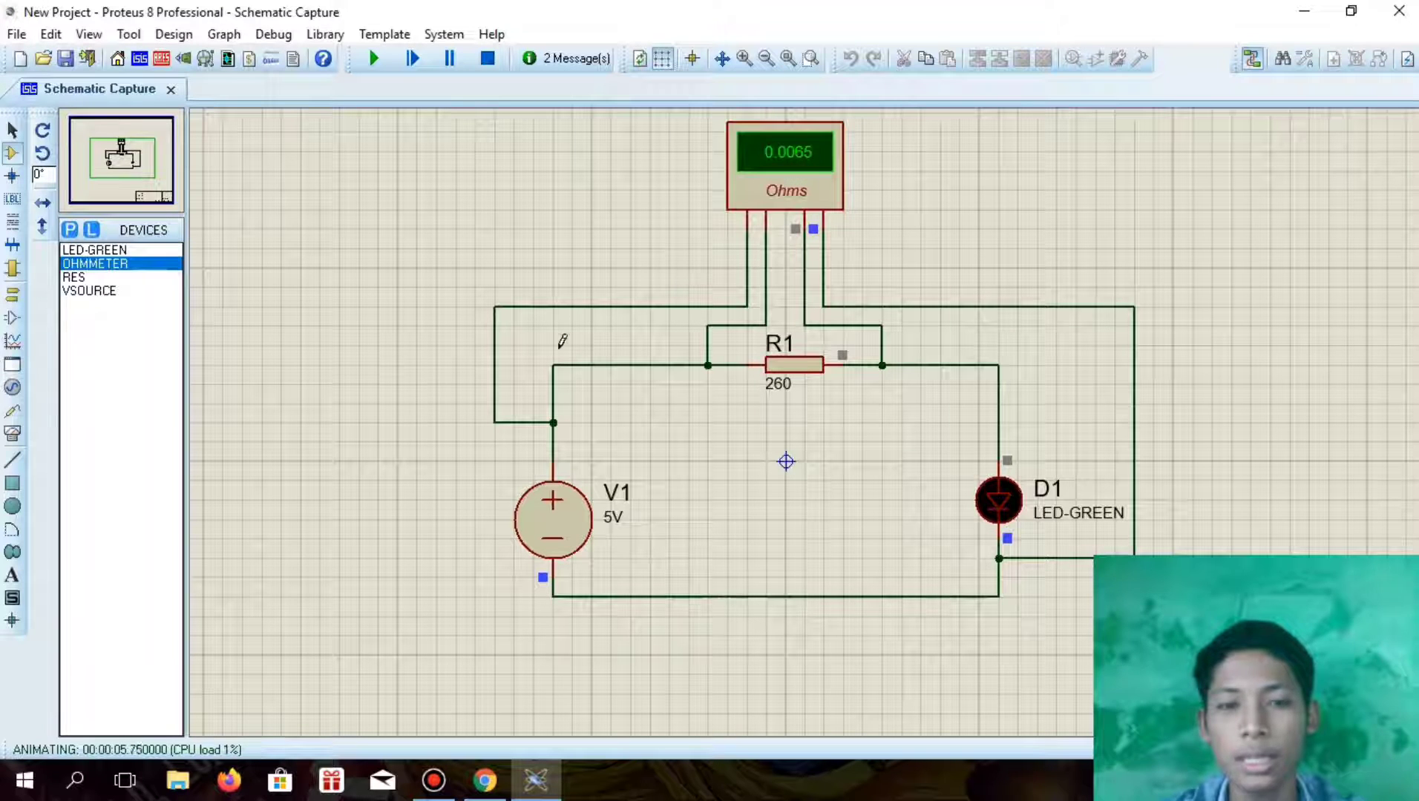
pyautogui.moveTo(531, 364); pyautogui.dragTo(1019, 639)
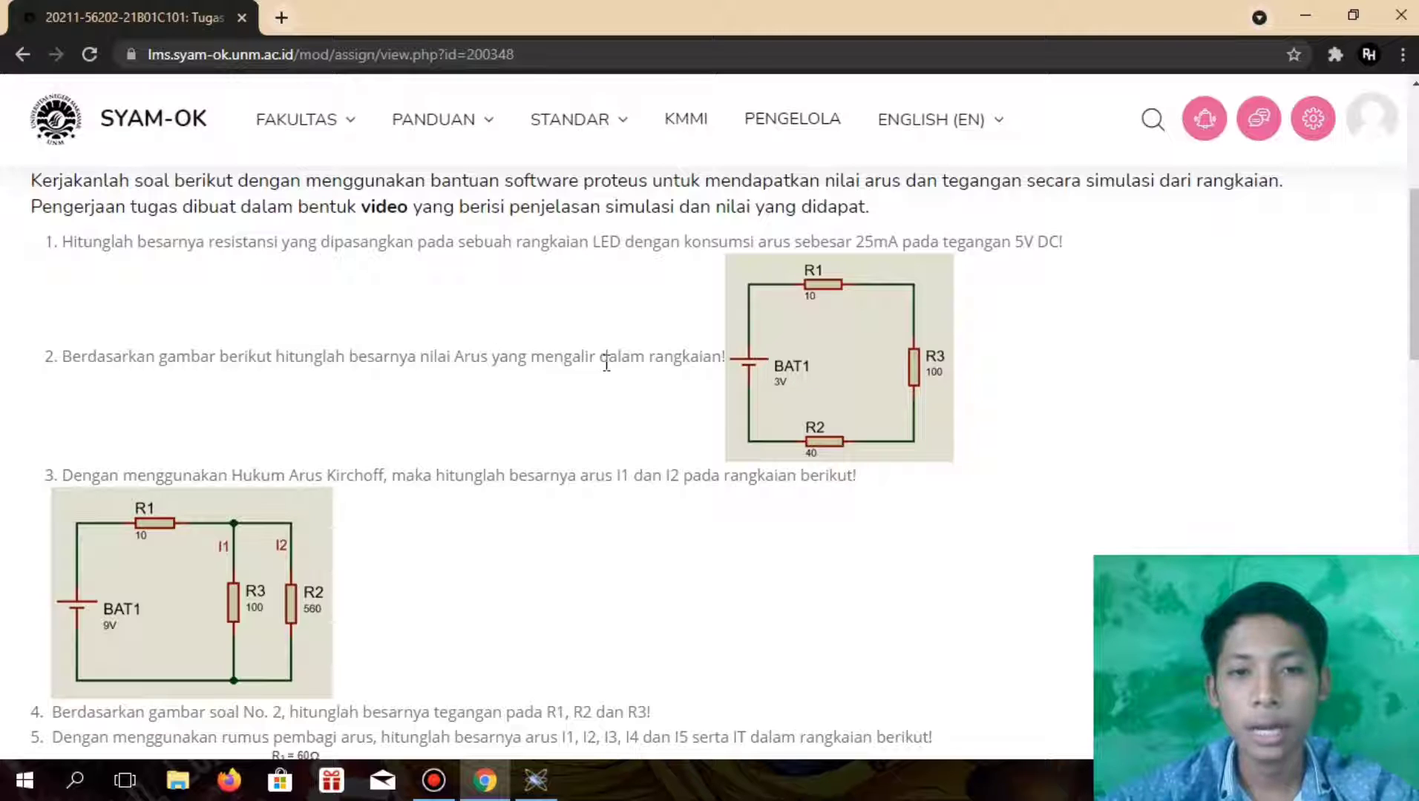
# Switch back to Proteus and place three RES resistors one below another in a column on the empty schematic
pyautogui.click(536, 780)
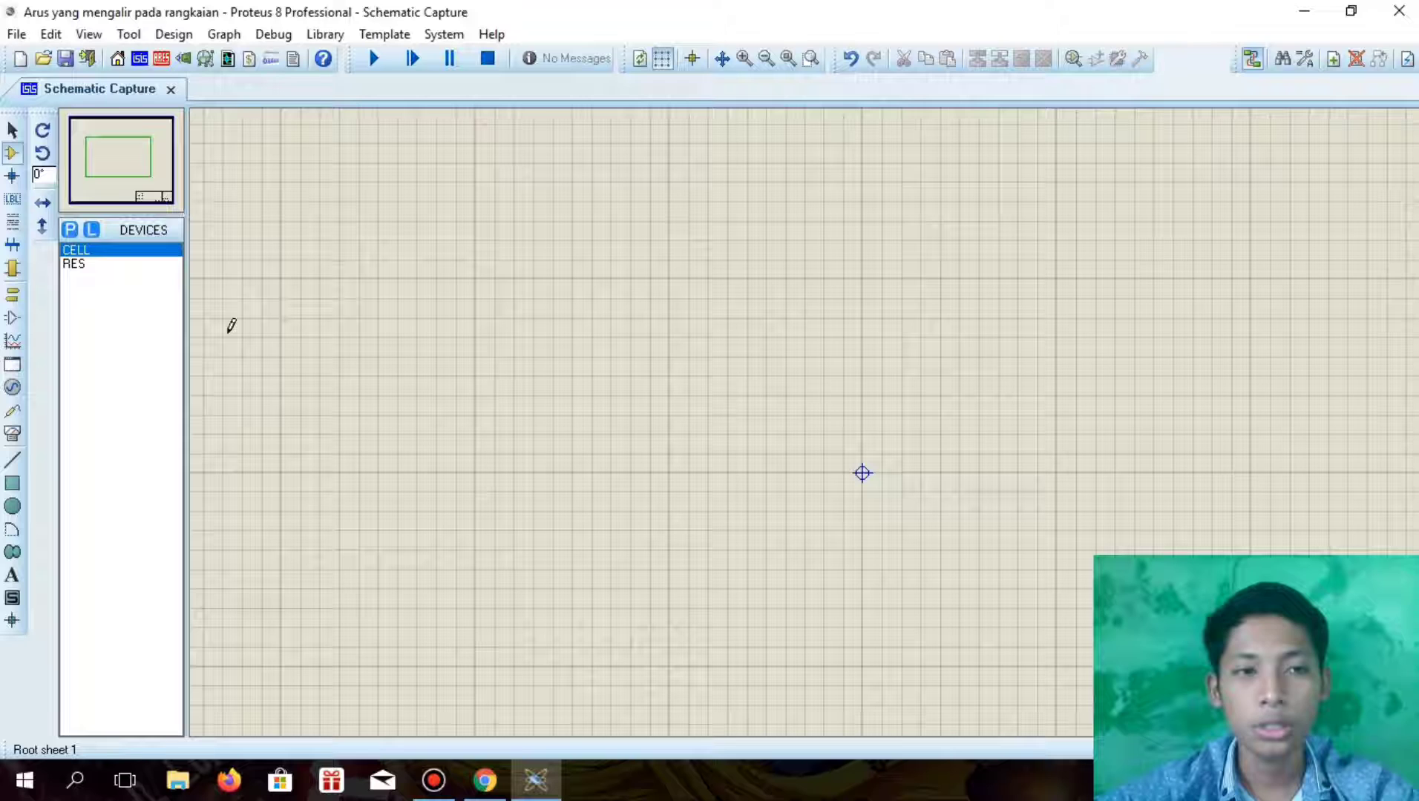
pyautogui.click(108, 265)
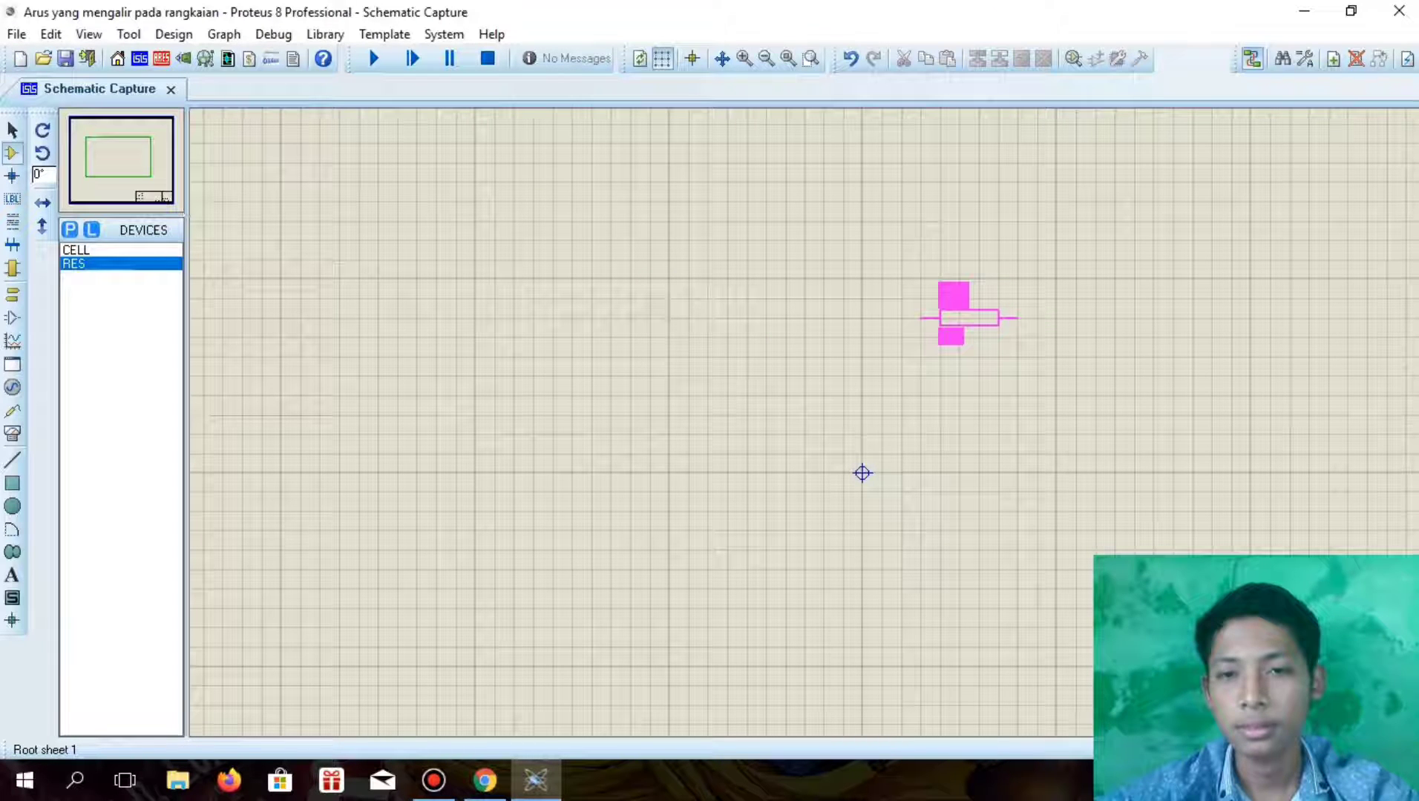
pyautogui.click(969, 317)
pyautogui.click(968, 414)
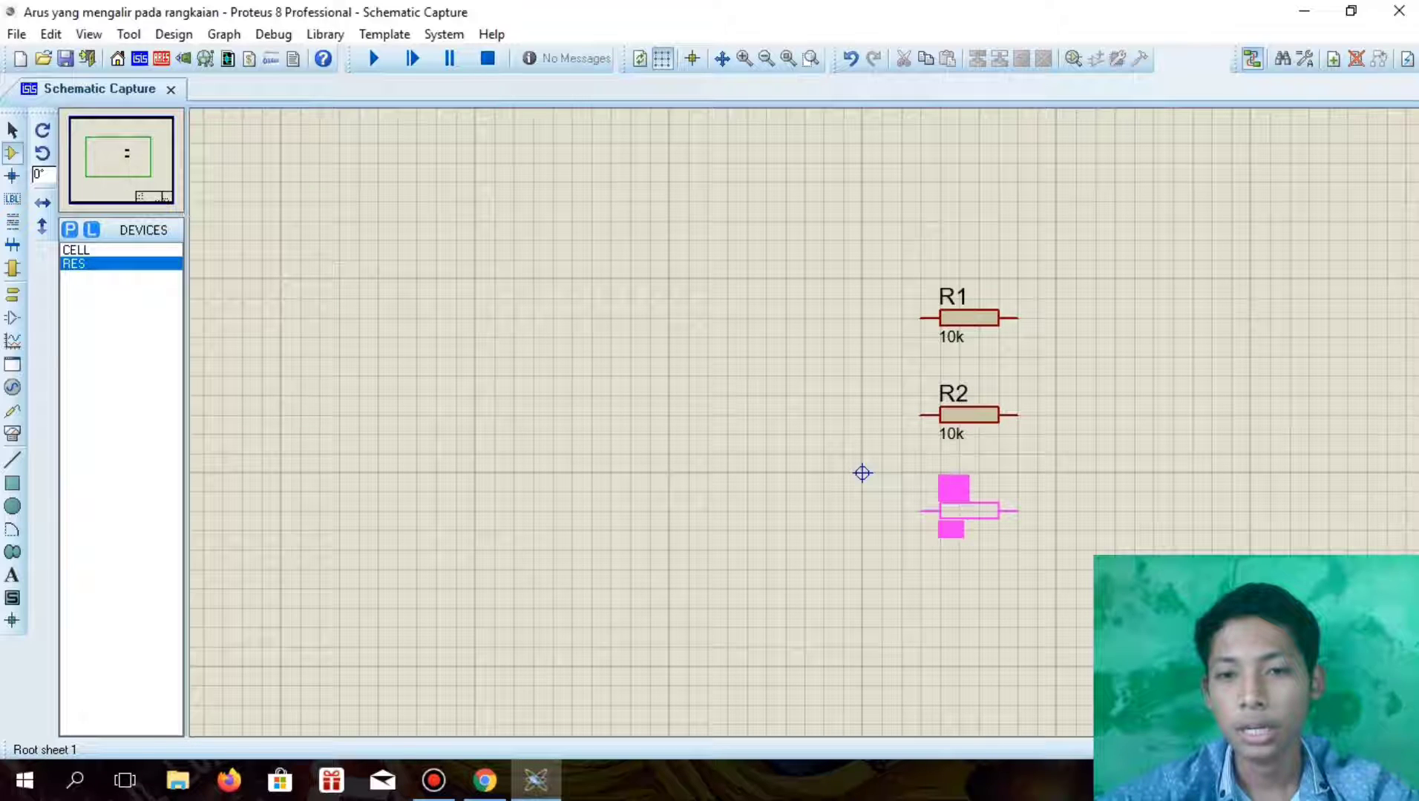
pyautogui.click(969, 511)
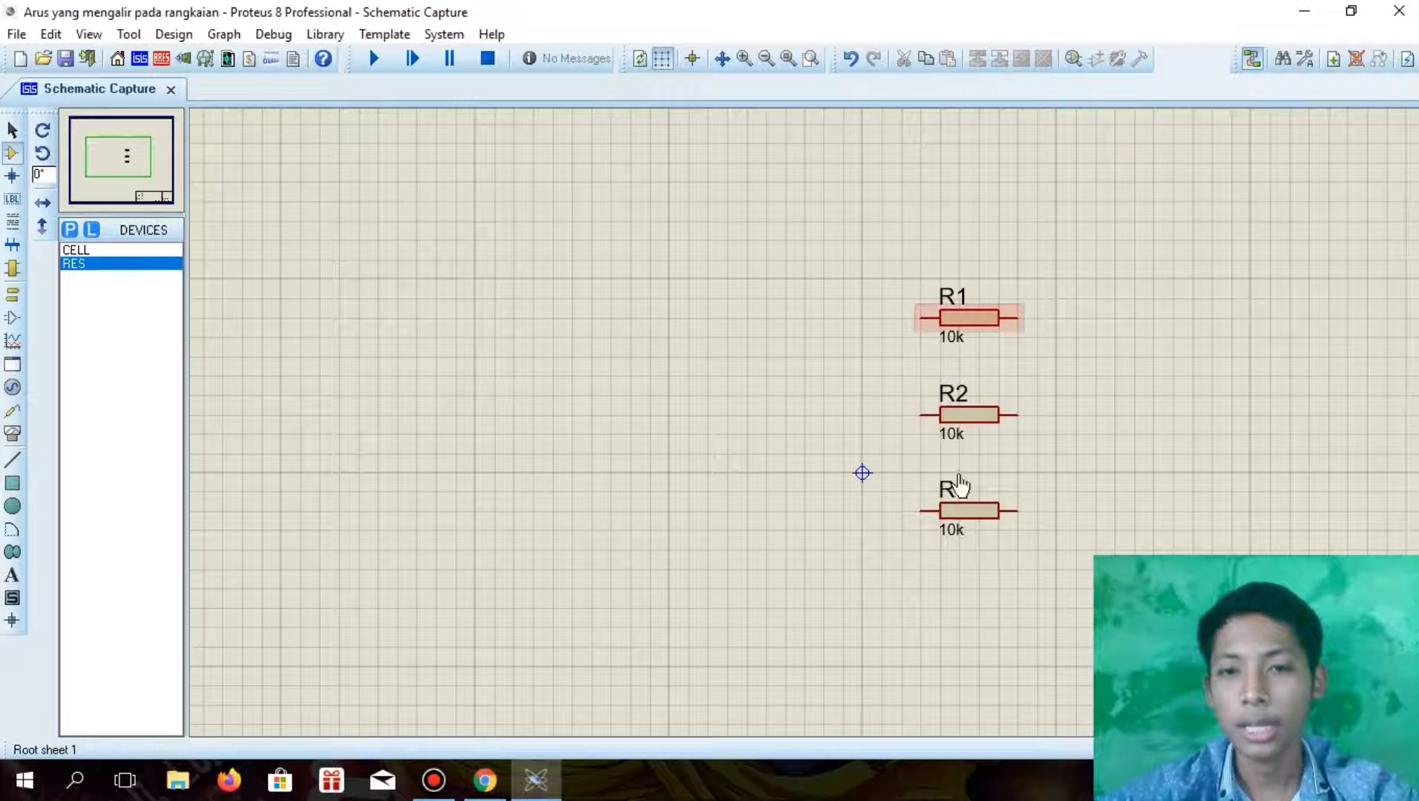
# Place three AC AMMETER instruments in a column, one to the right of each resistor
pyautogui.click(12, 434)
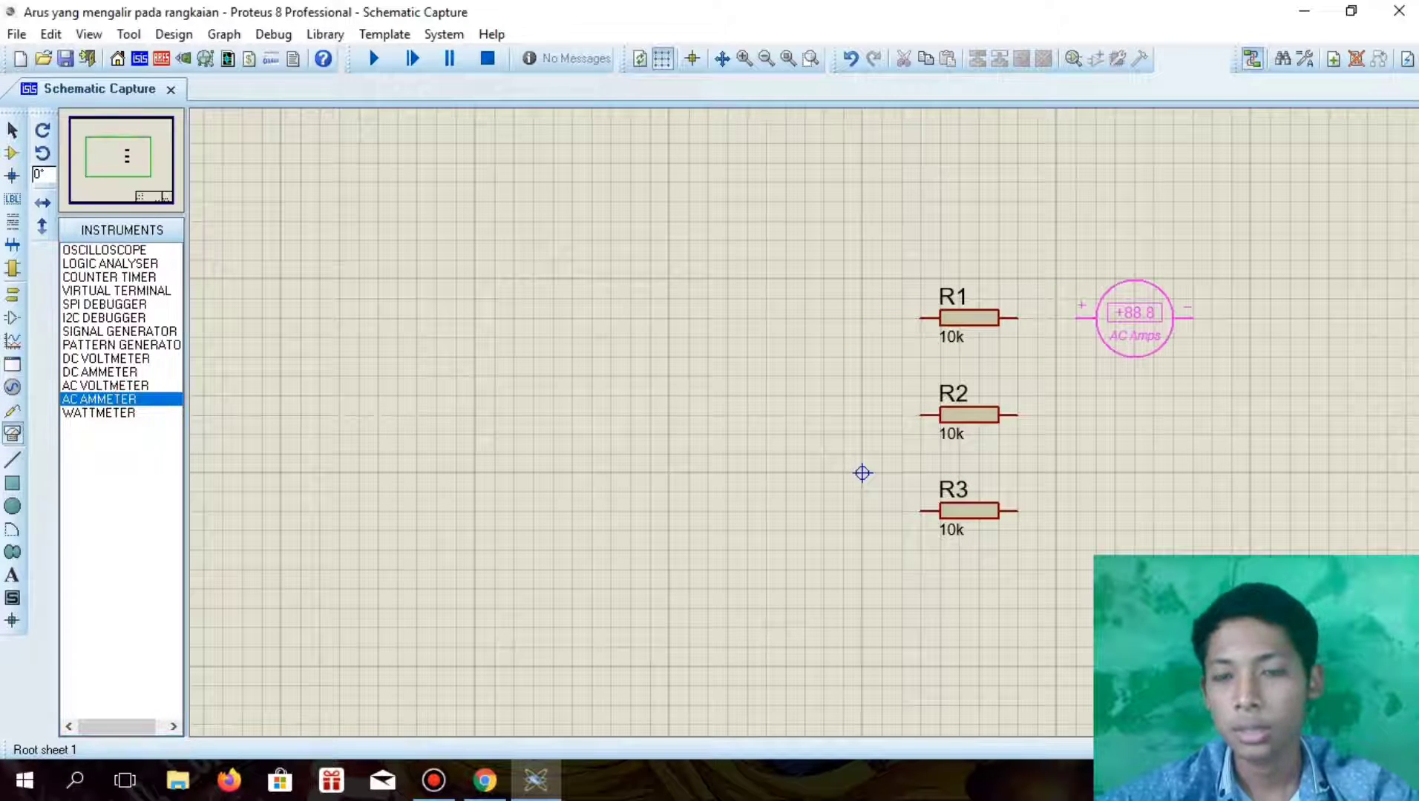
pyautogui.click(1136, 306)
pyautogui.click(1135, 404)
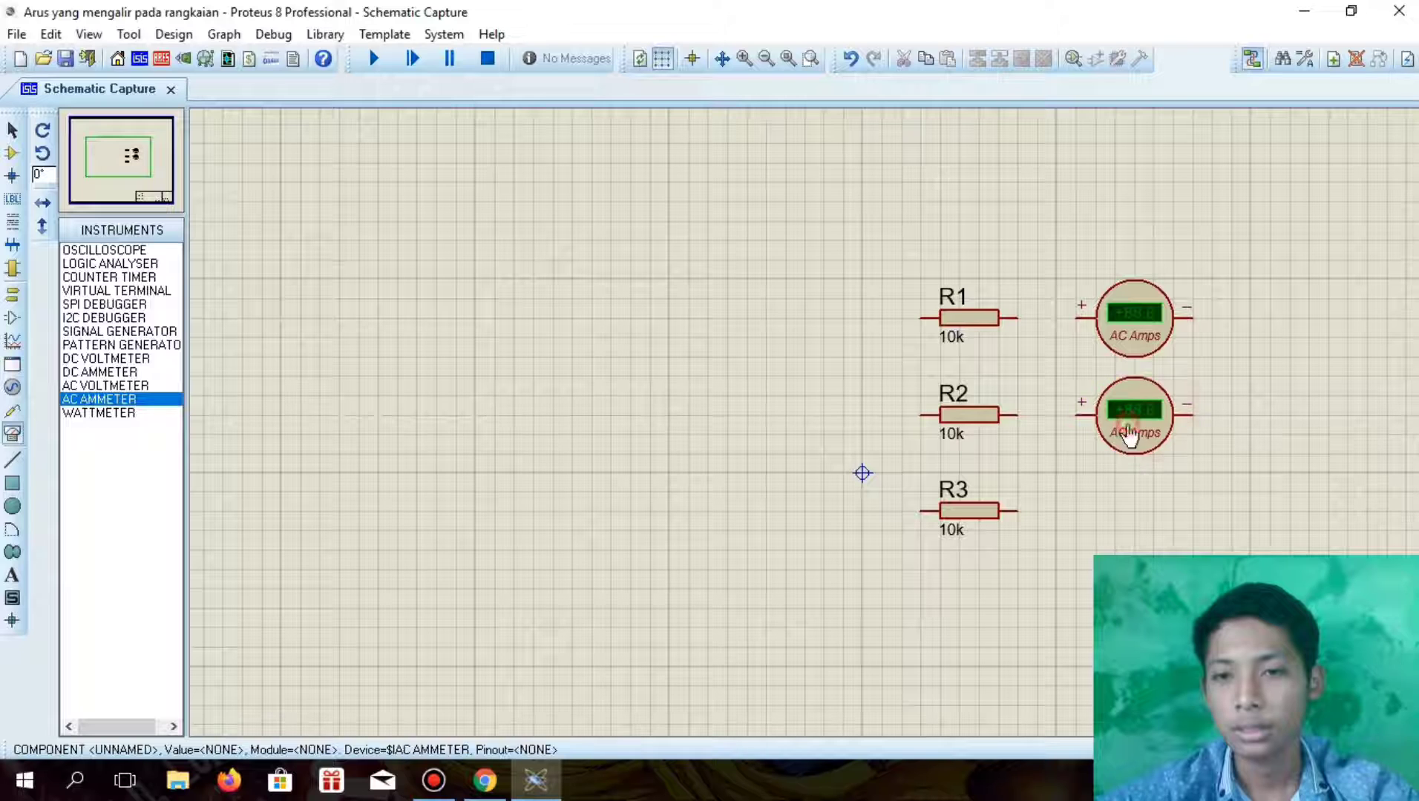
pyautogui.click(1136, 501)
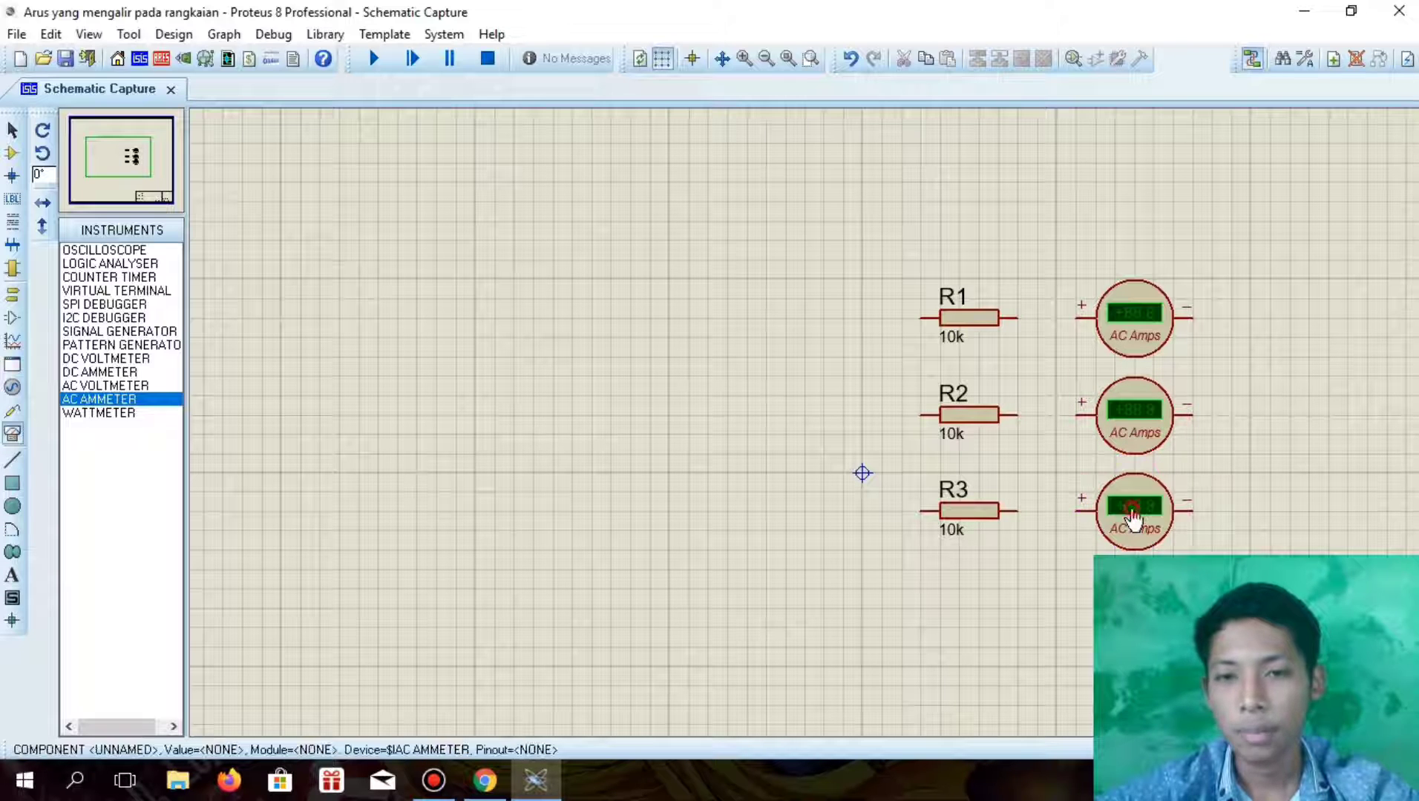
# Wire the right end of each resistor to the positive terminal of the ammeter beside it
pyautogui.click(1076, 510)
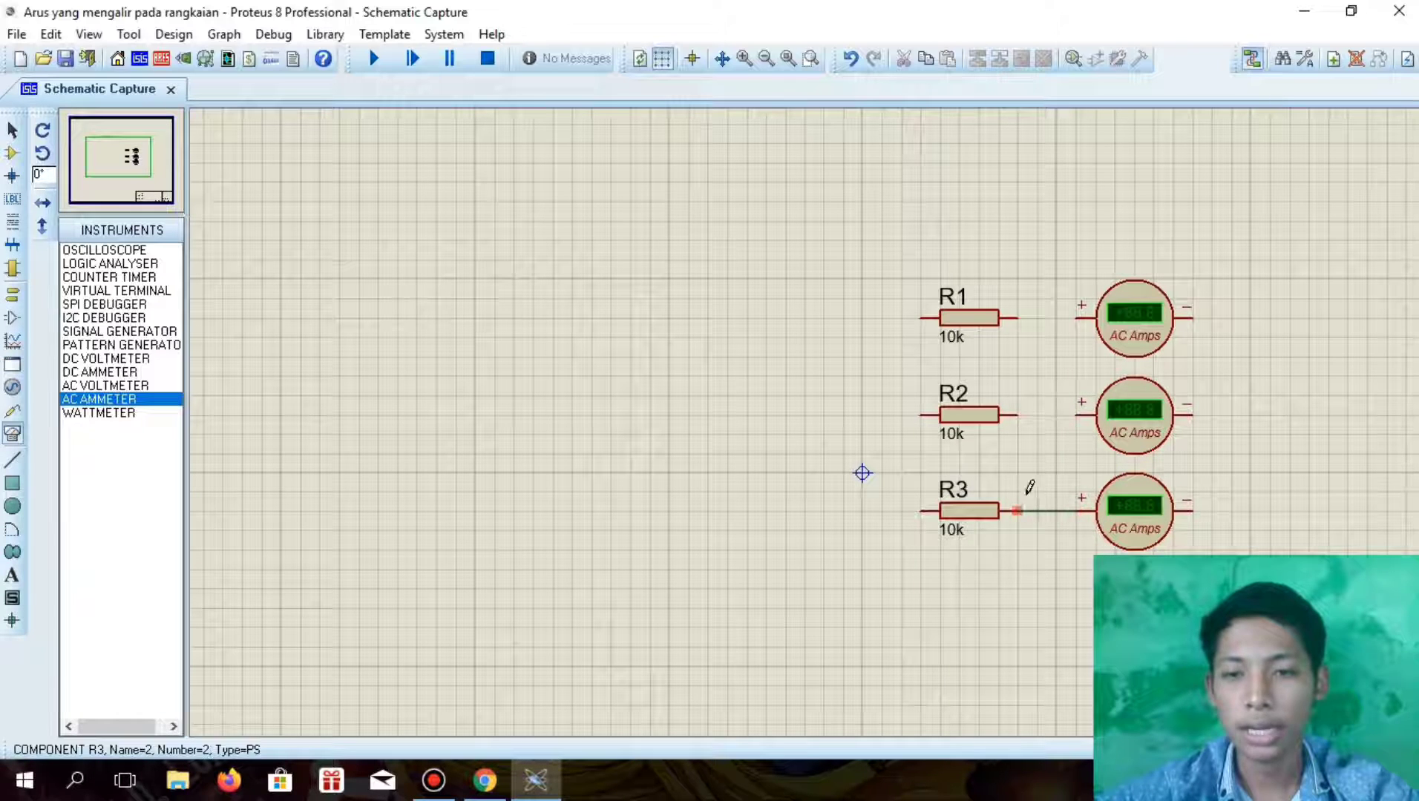
pyautogui.click(1016, 510)
pyautogui.click(1017, 415)
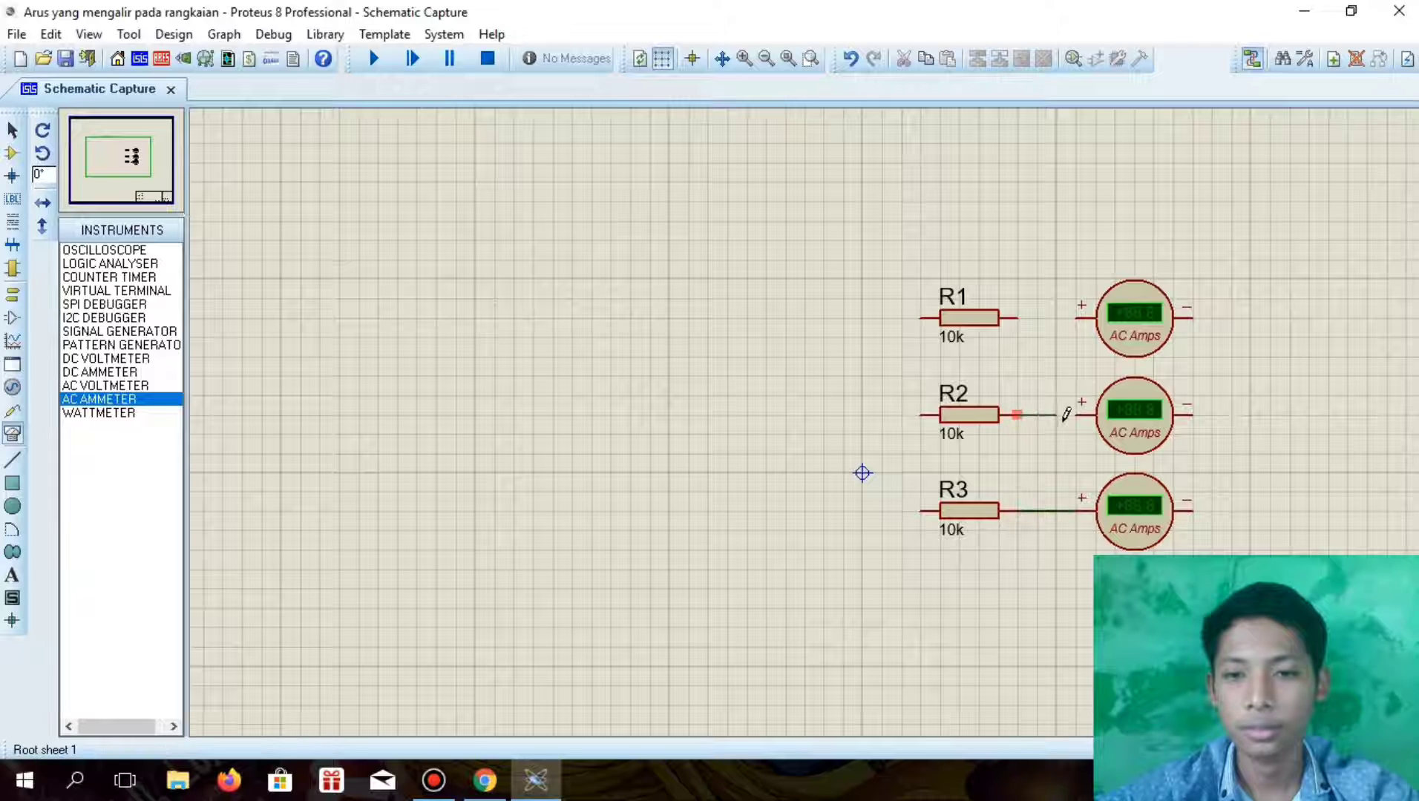
pyautogui.click(1077, 416)
pyautogui.click(1017, 318)
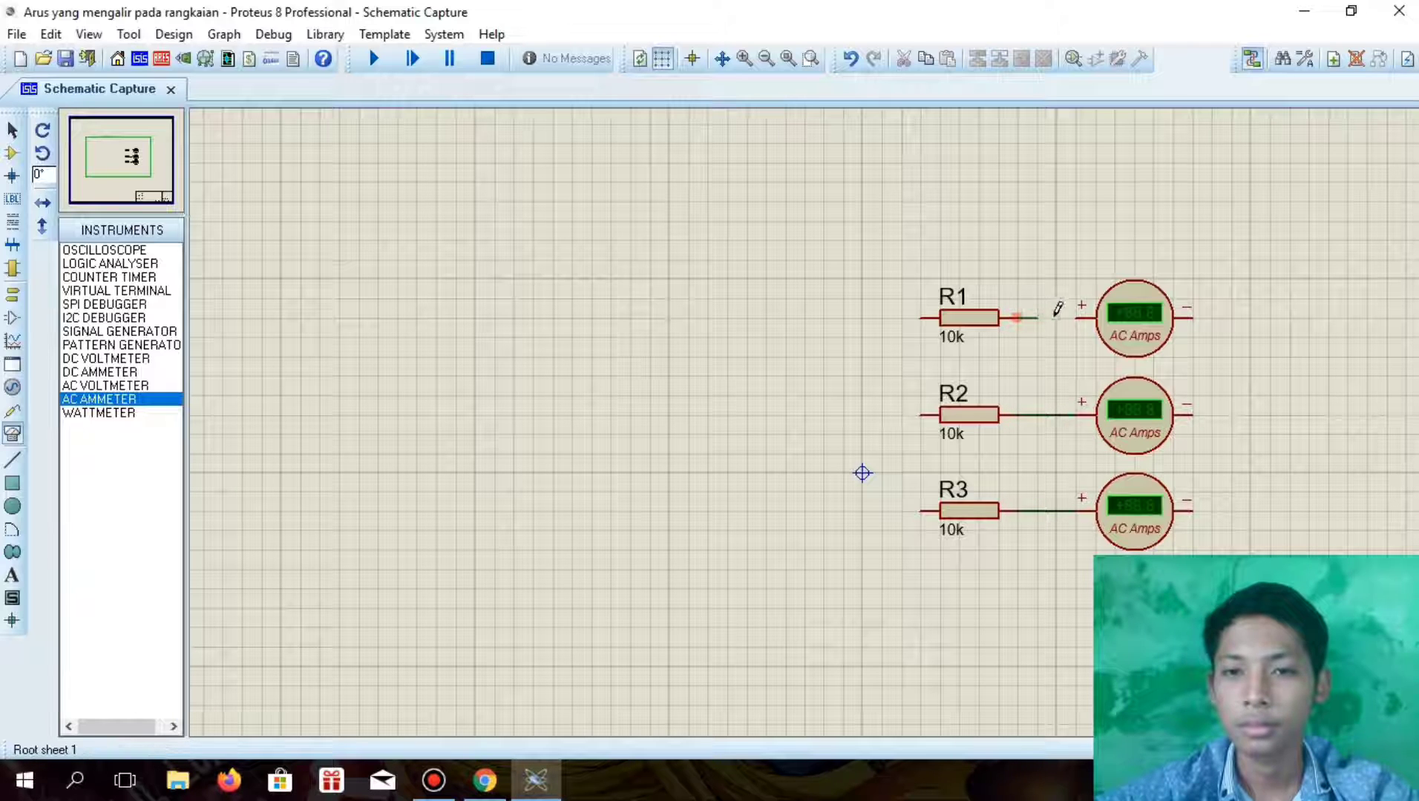
pyautogui.click(1077, 325)
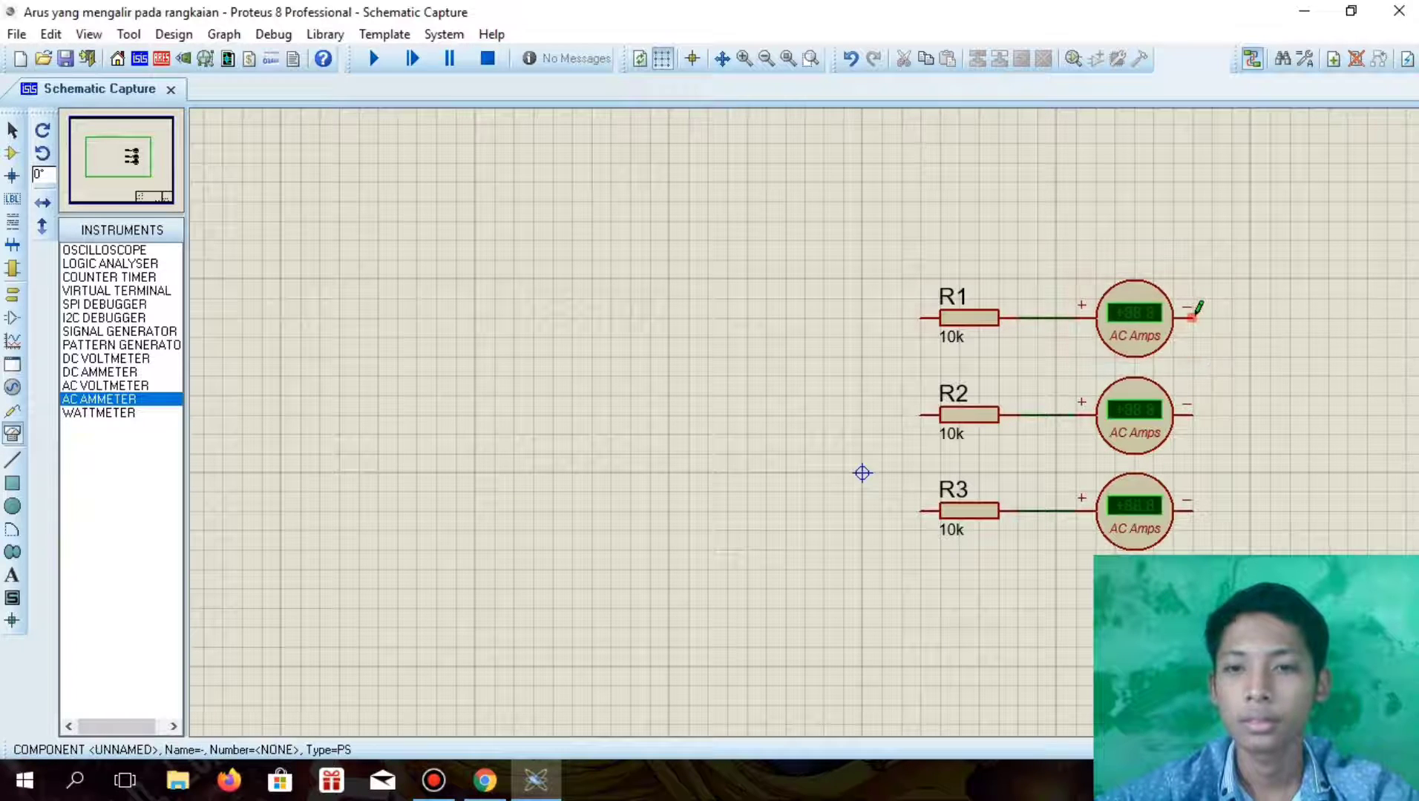
# Connect the negative terminals of all three ammeters together, and join the left ends of the three resistors the same way
pyautogui.click(1192, 510)
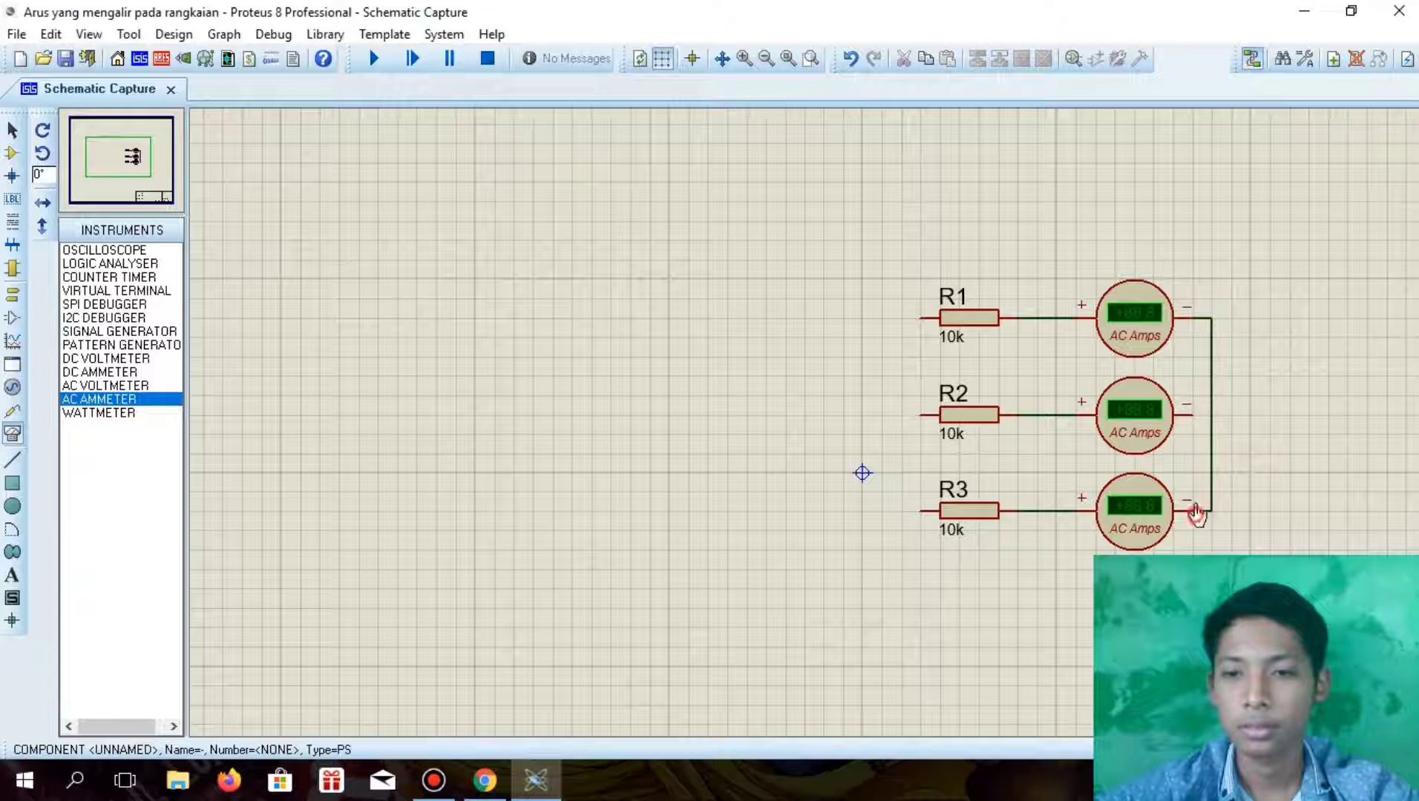
pyautogui.click(1192, 415)
pyautogui.click(1211, 416)
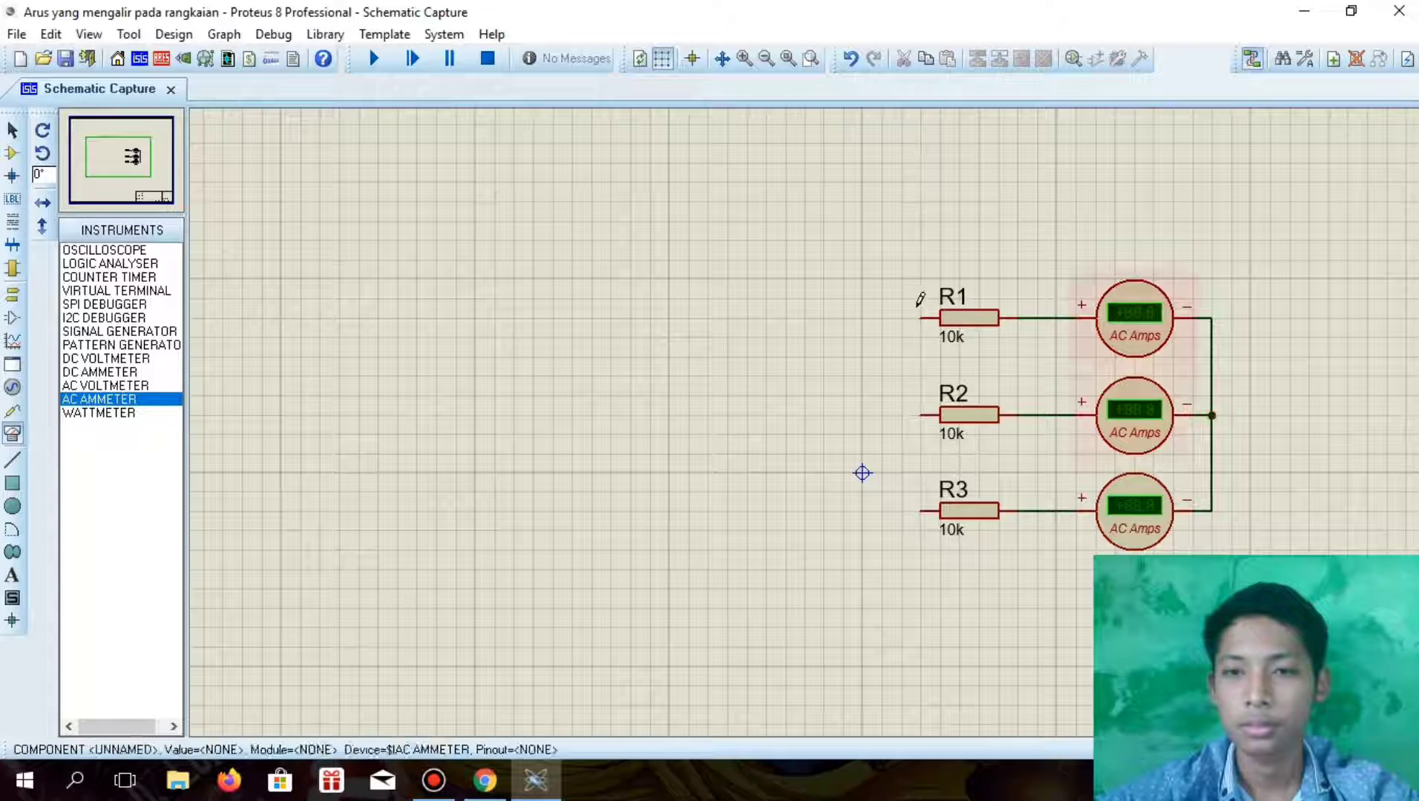
pyautogui.click(922, 316)
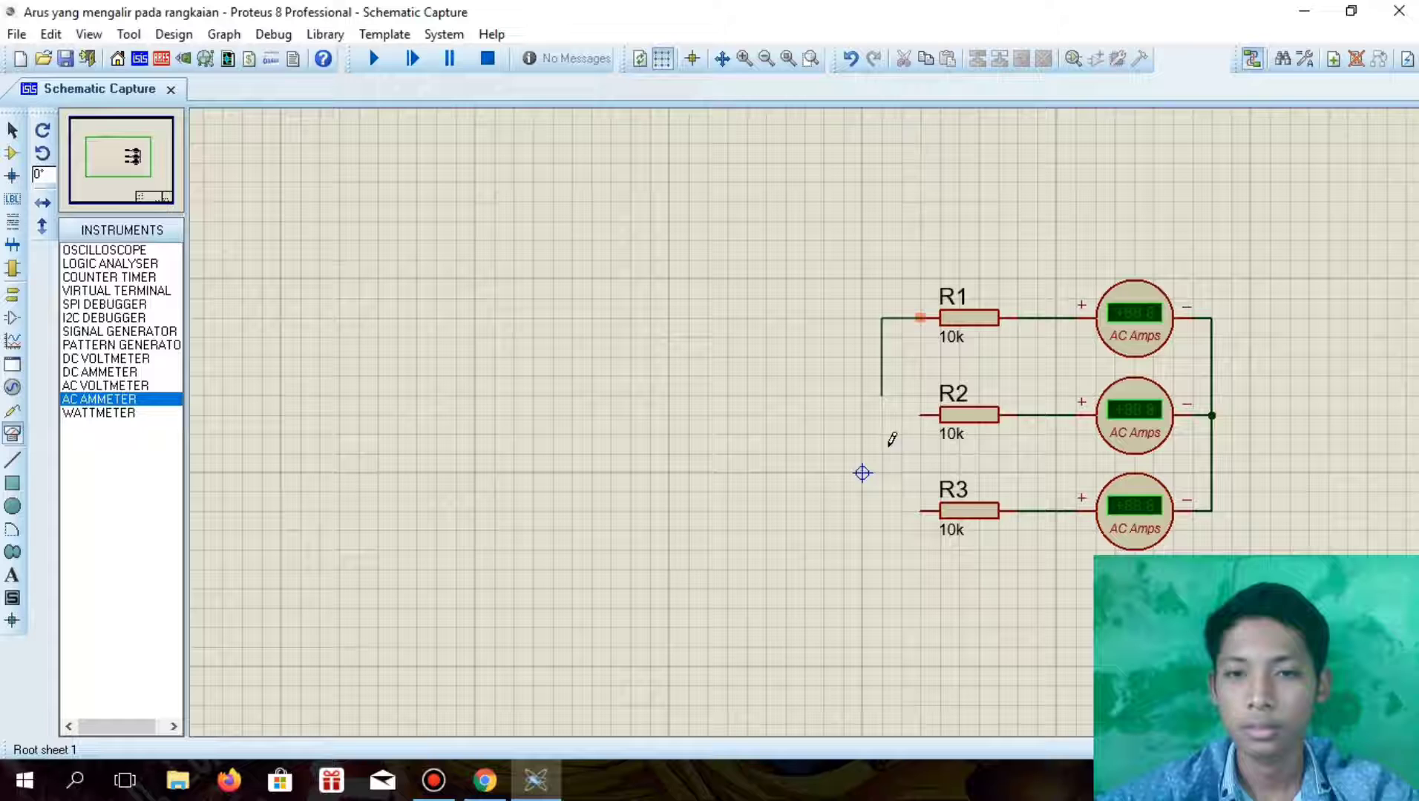
pyautogui.click(922, 510)
pyautogui.click(924, 413)
pyautogui.click(901, 416)
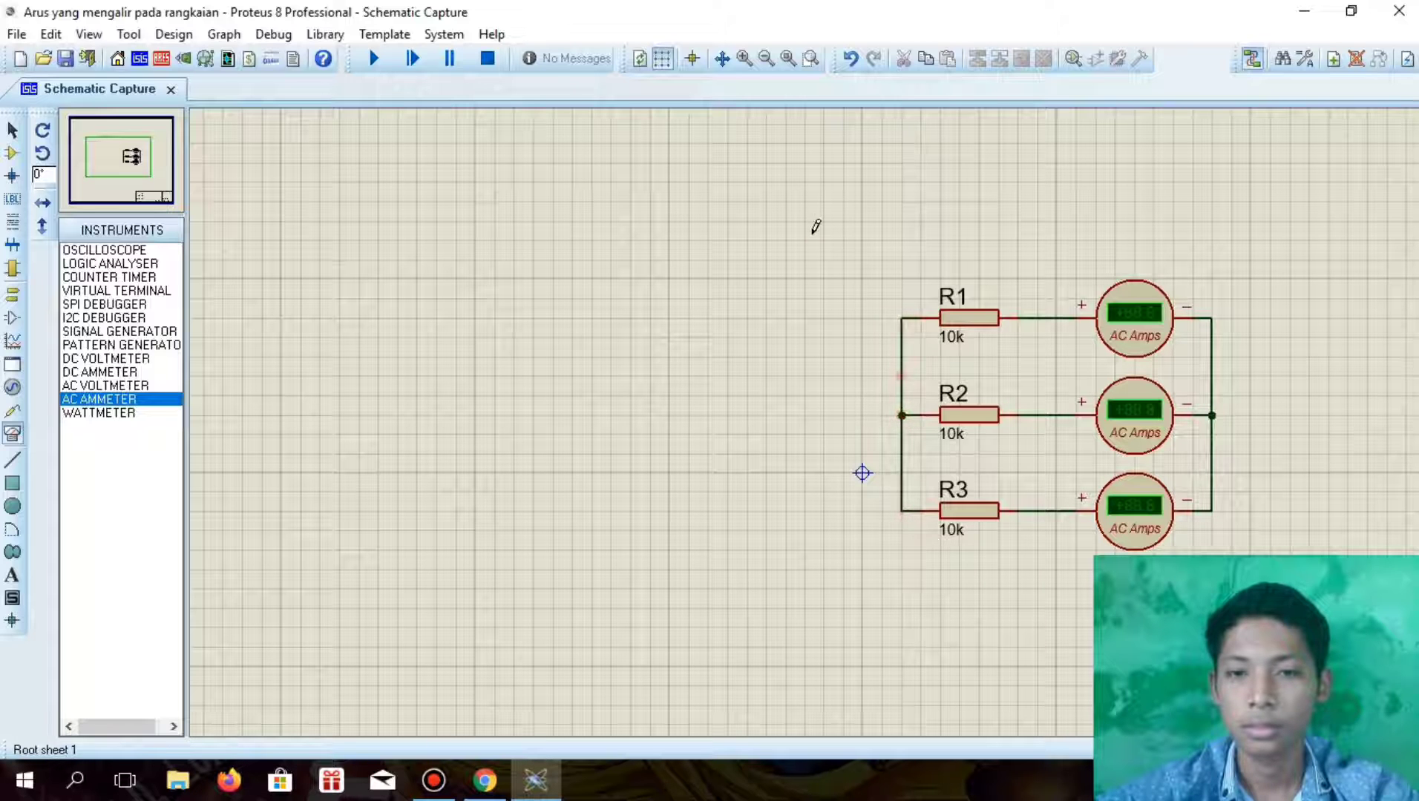
# Move the whole group of wired resistors and ammeters up and to the left on the sheet
pyautogui.moveTo(805, 240); pyautogui.dragTo(1270, 569)
pyautogui.moveTo(1102, 452); pyautogui.dragTo(986, 375)
pyautogui.click(1195, 522)
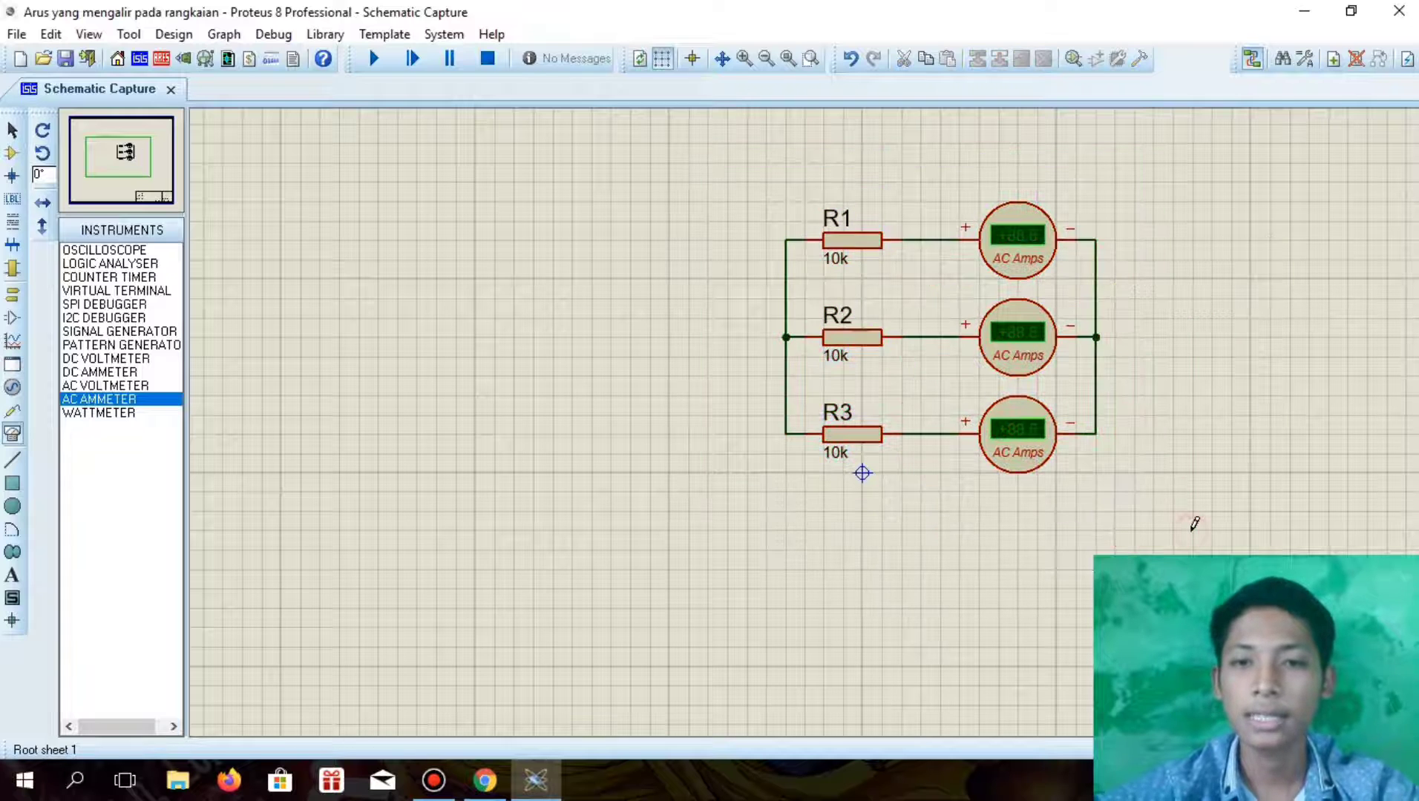
# Place one CELL battery on the sheet to the left of R3
pyautogui.click(11, 153)
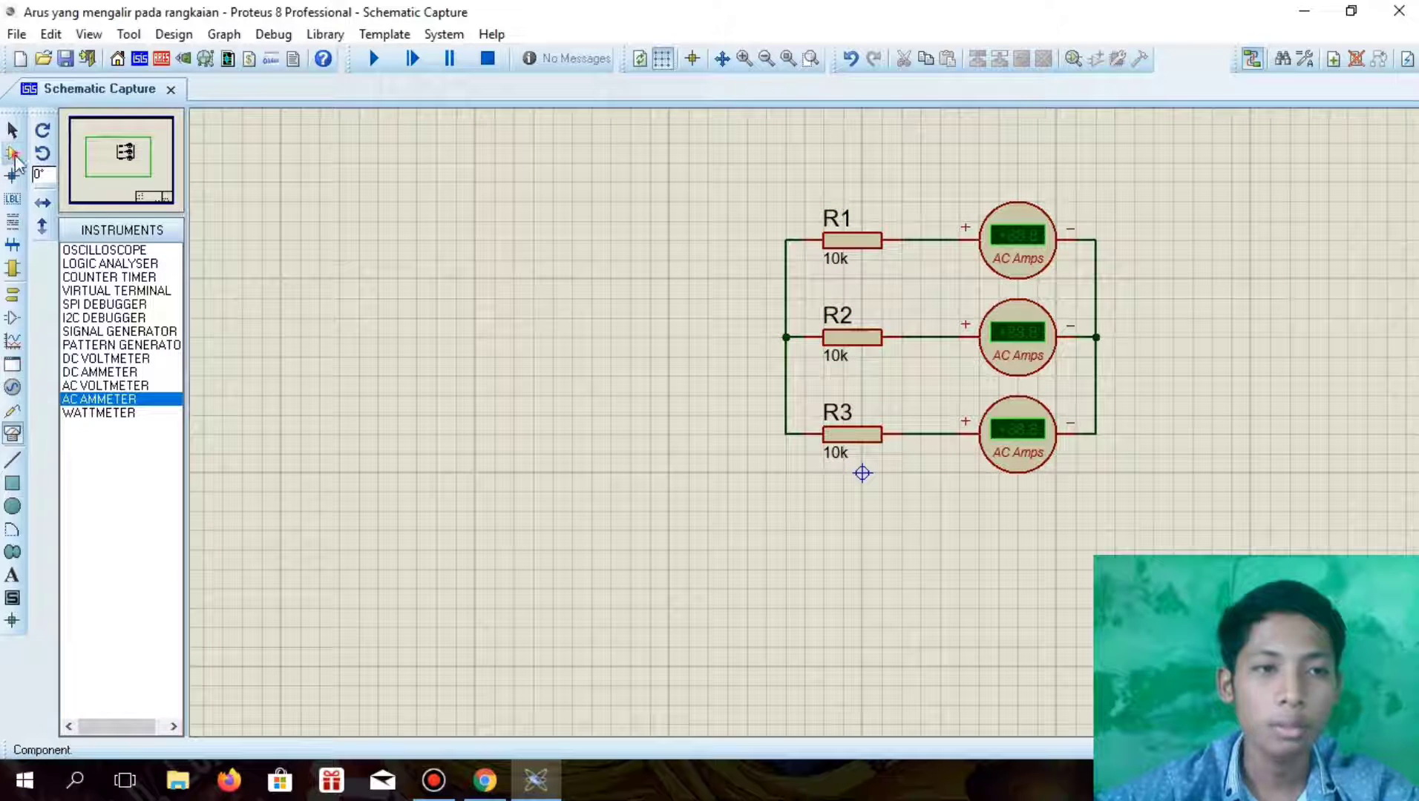
pyautogui.click(553, 420)
pyautogui.click(572, 434)
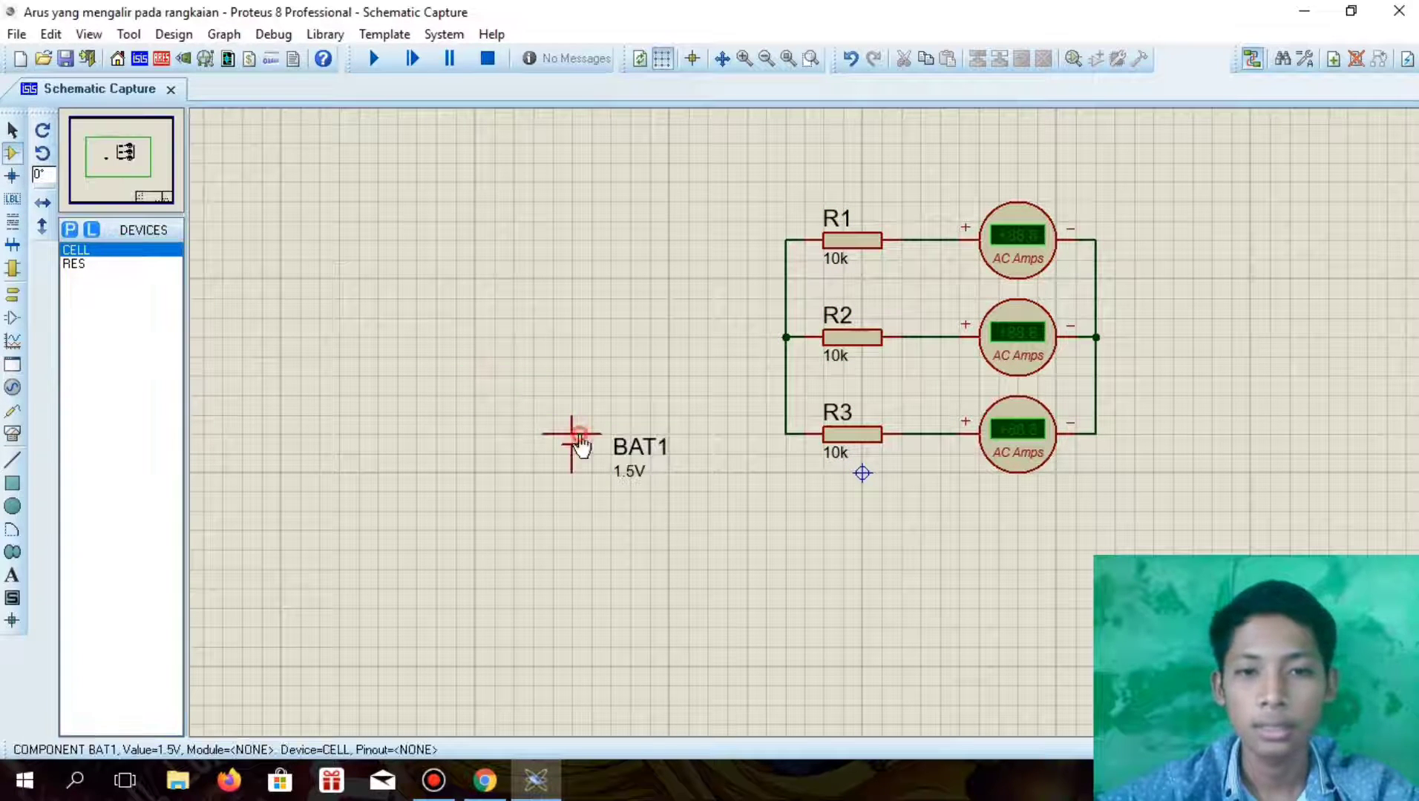
# Wire the battery's upper terminal to the resistors' common junction and its lower terminal around to the ammeters' common junction
pyautogui.click(572, 400)
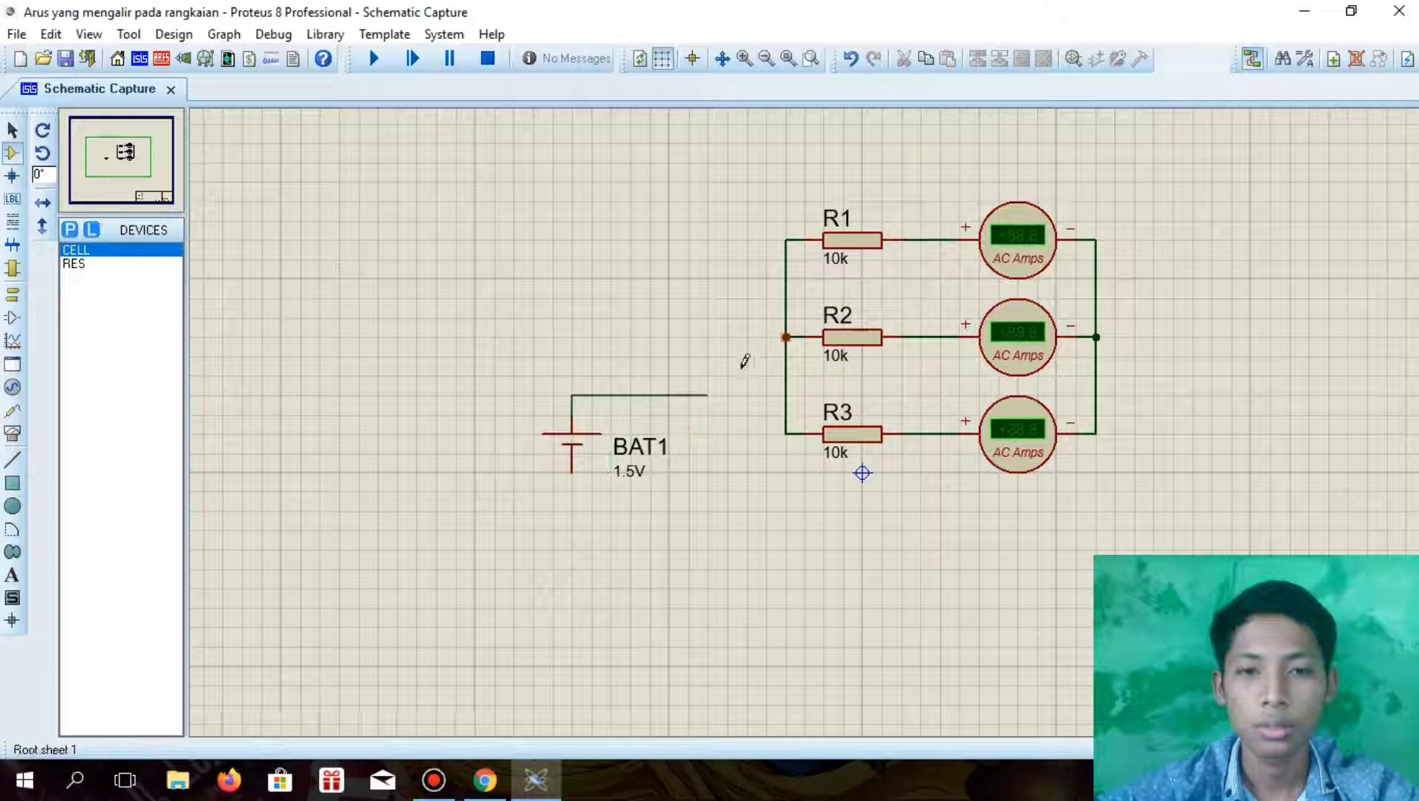
pyautogui.click(785, 338)
pyautogui.click(574, 469)
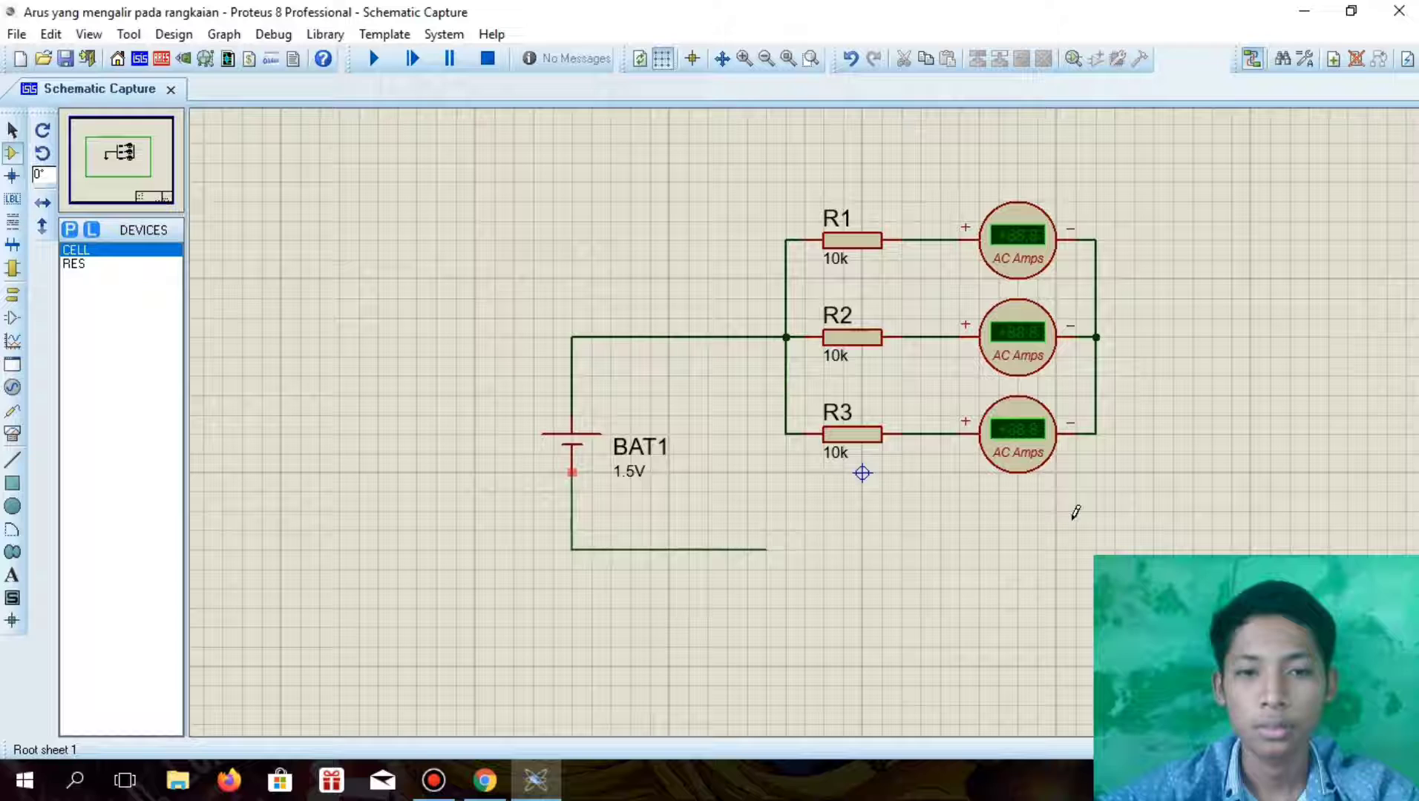
pyautogui.click(1174, 490)
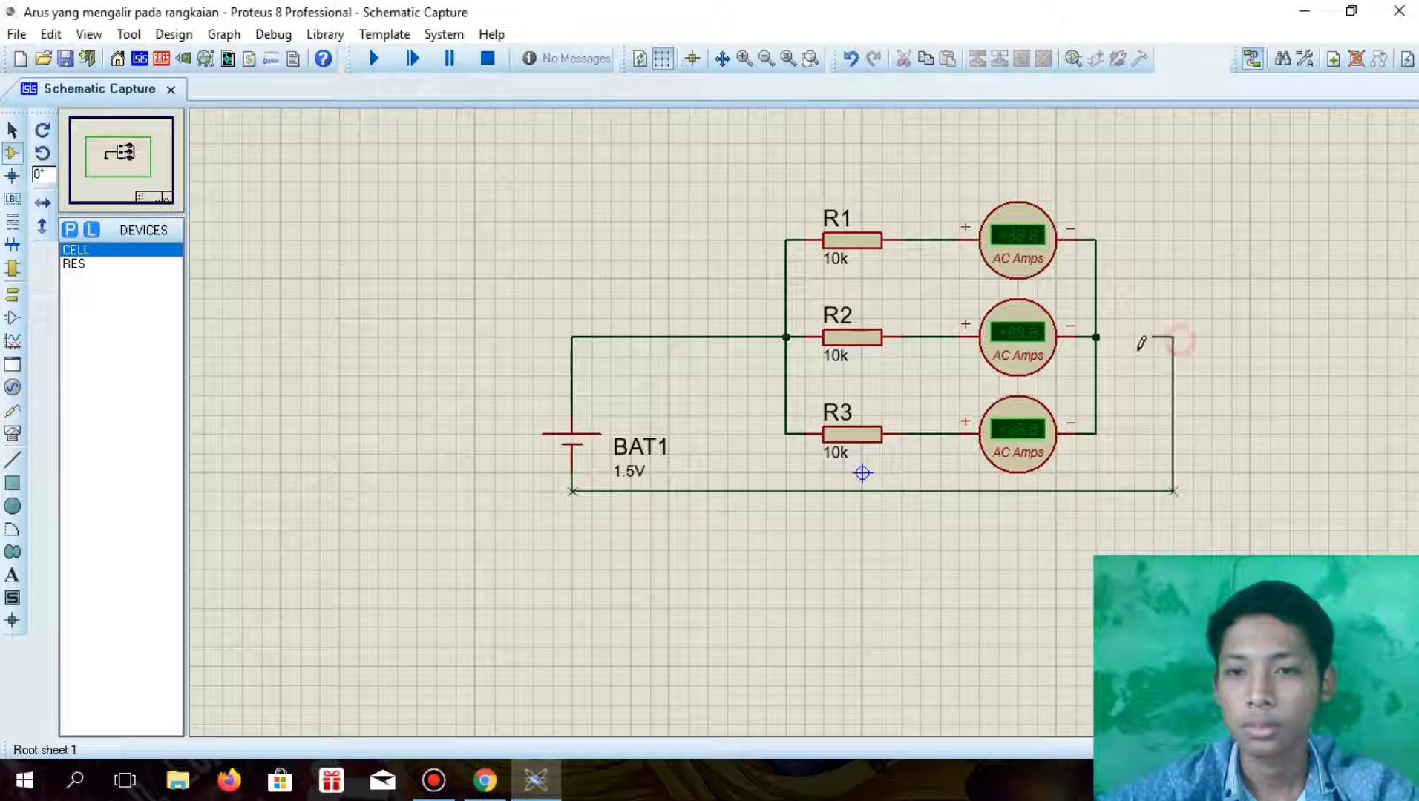
pyautogui.click(1098, 337)
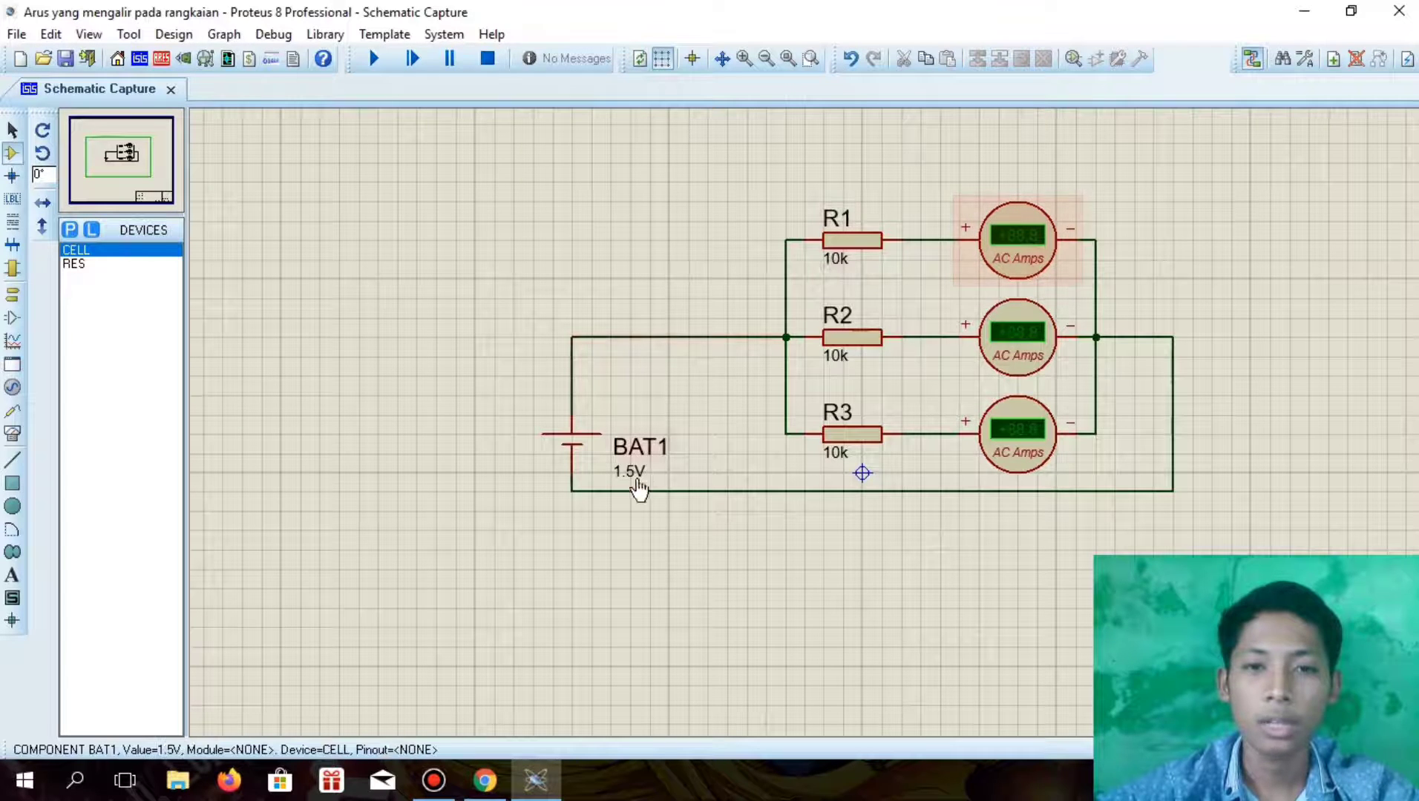
# Check the battery voltage in the assignment's question 2 diagram and set BAT1's part value to 3V
pyautogui.click(483, 781)
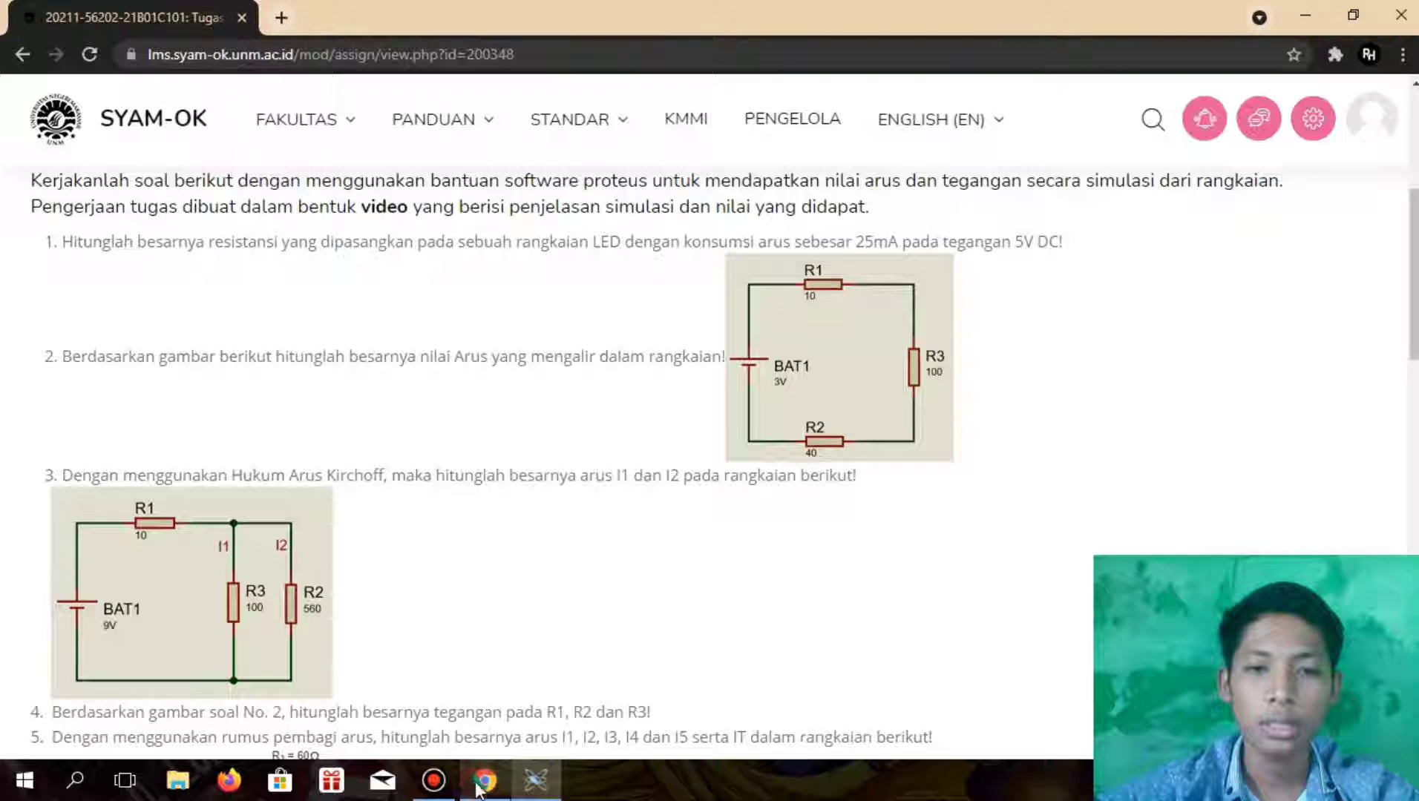
pyautogui.click(534, 779)
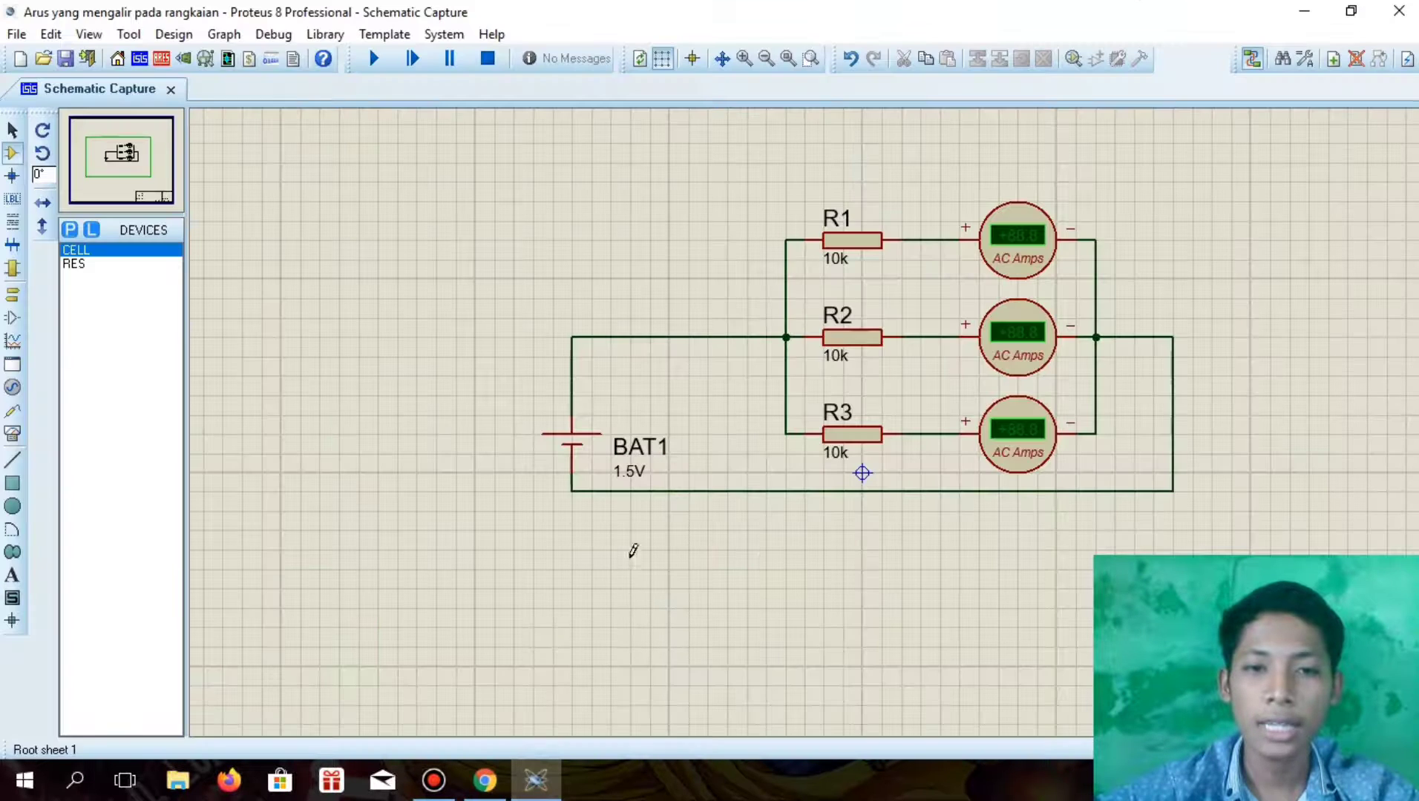
pyautogui.click(484, 779)
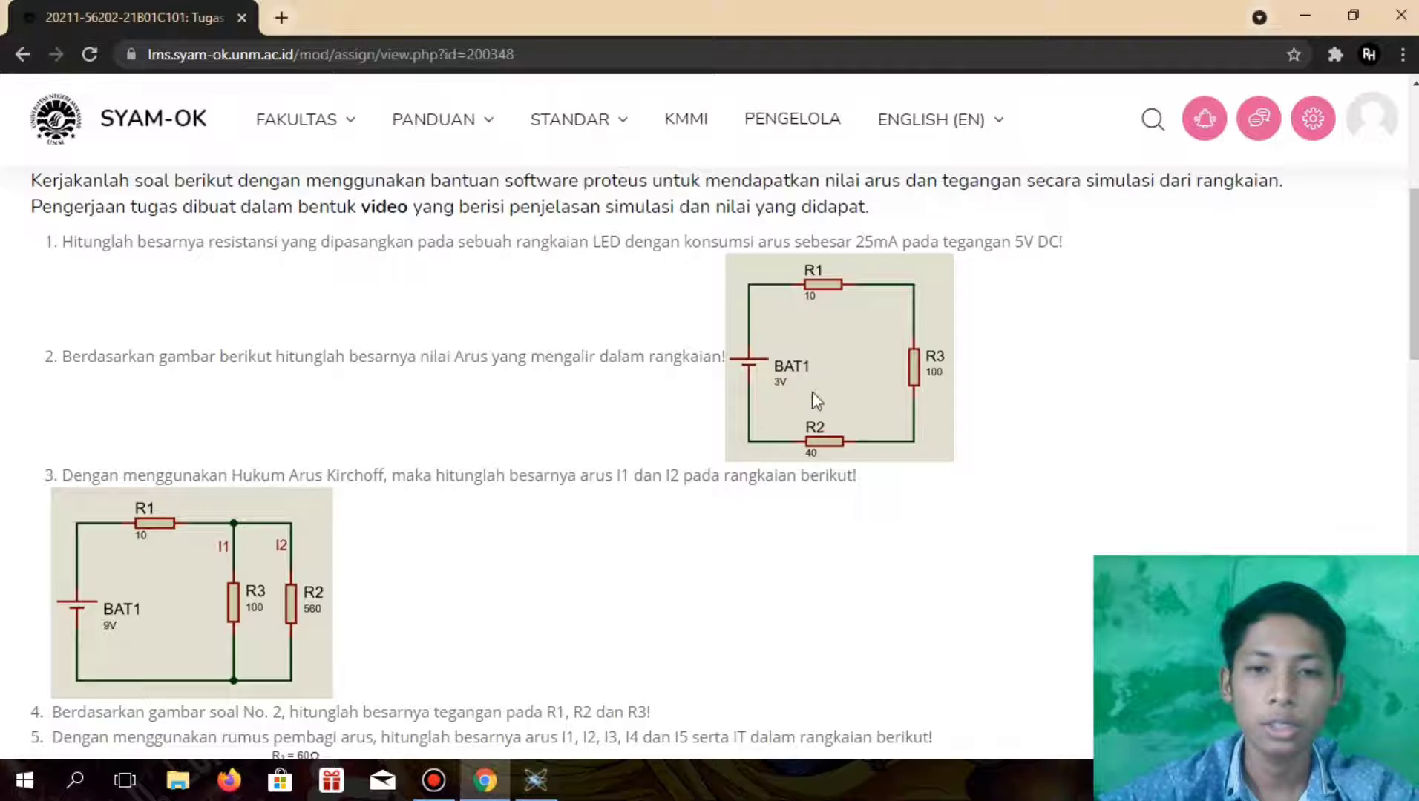
pyautogui.click(533, 779)
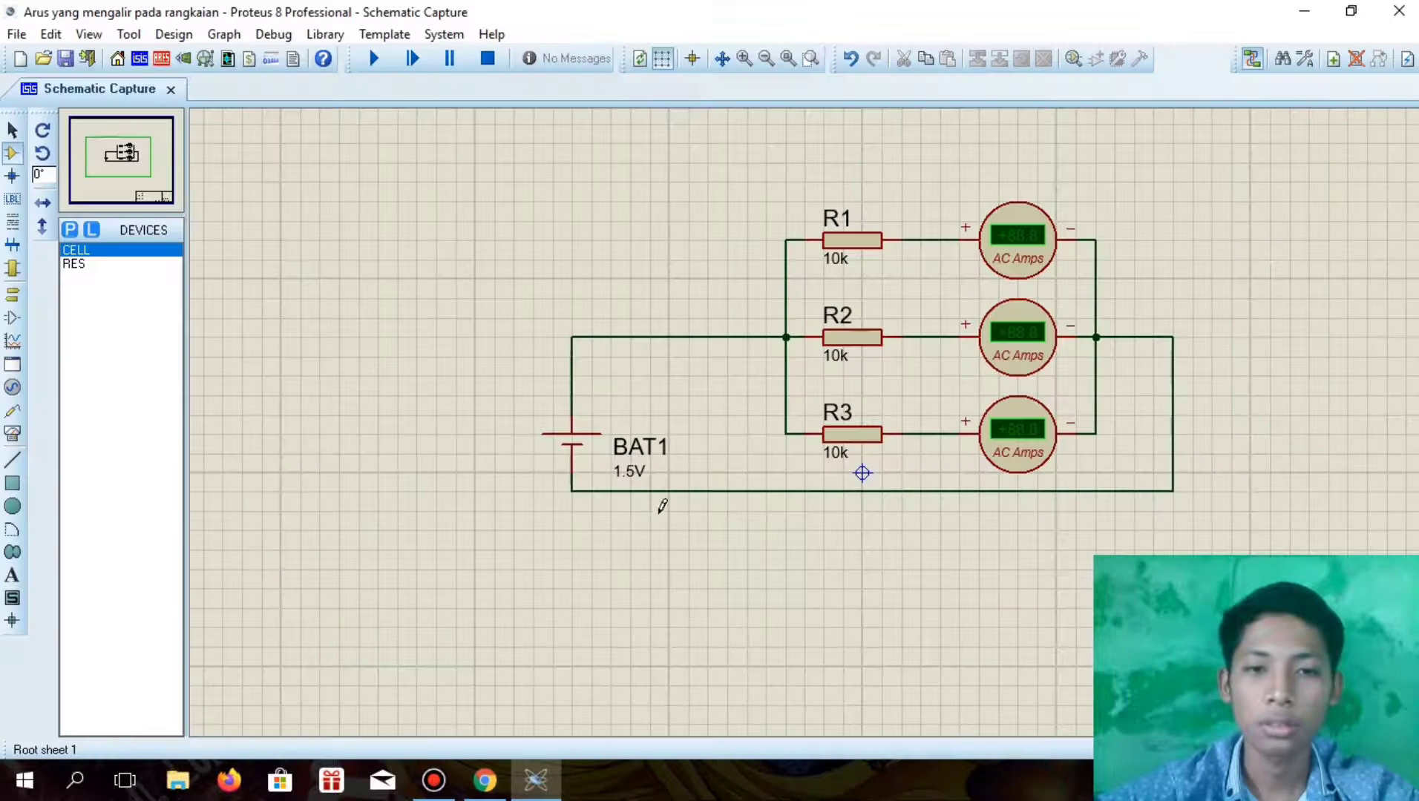
pyautogui.doubleClick(629, 474)
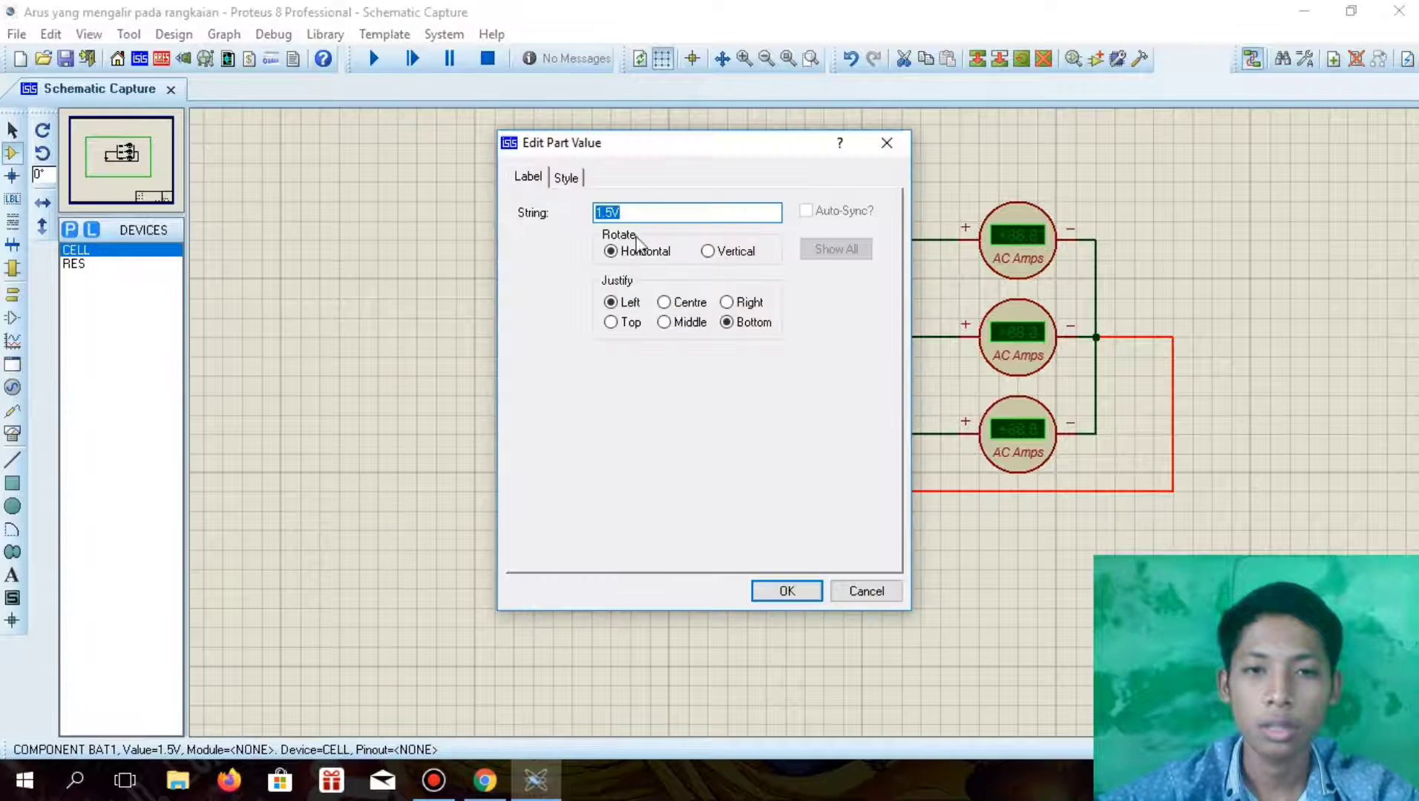
pyautogui.click(644, 213)
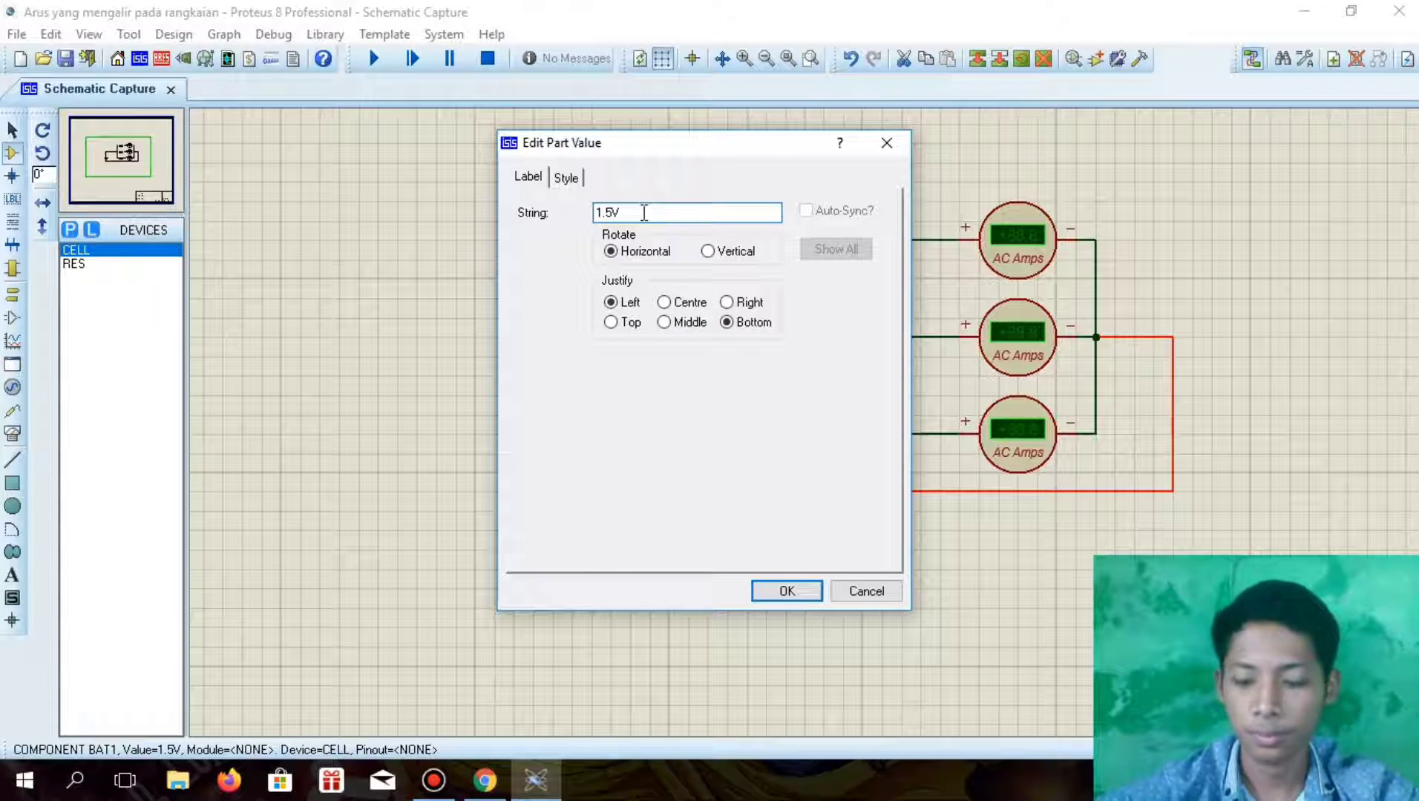
pyautogui.write('3V')
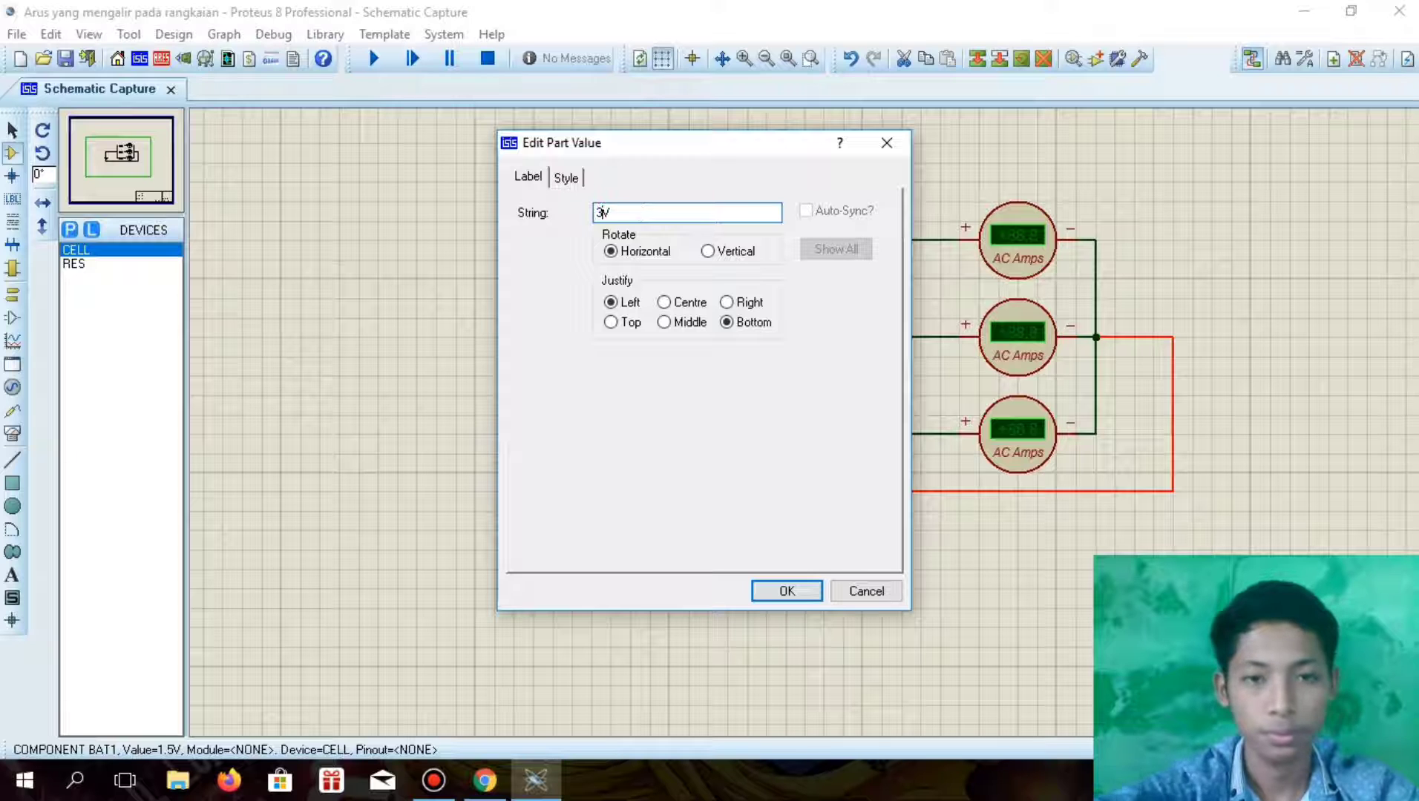
pyautogui.click(787, 591)
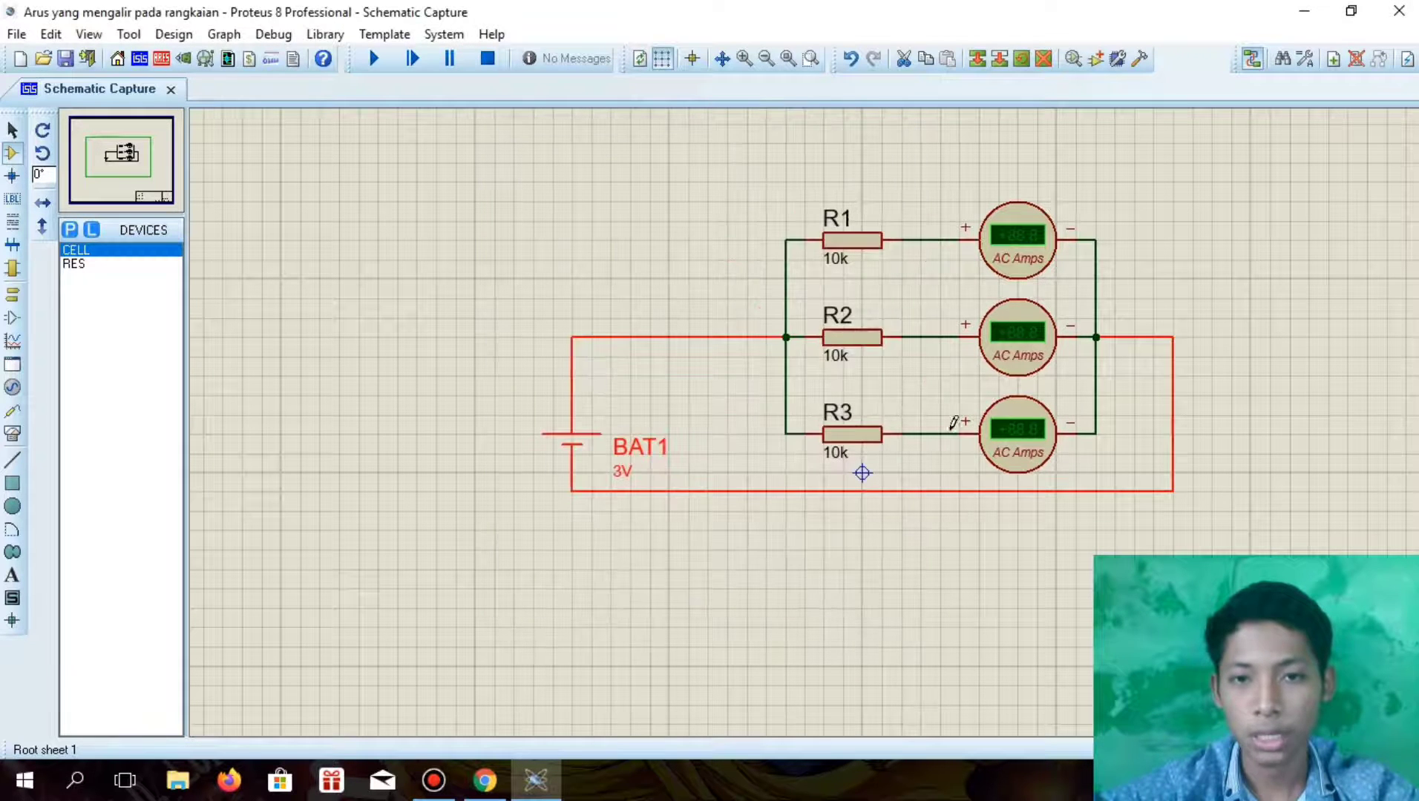
# Check the resistor values in the assignment's question 2 diagram and set R1's part value to 10
pyautogui.click(485, 780)
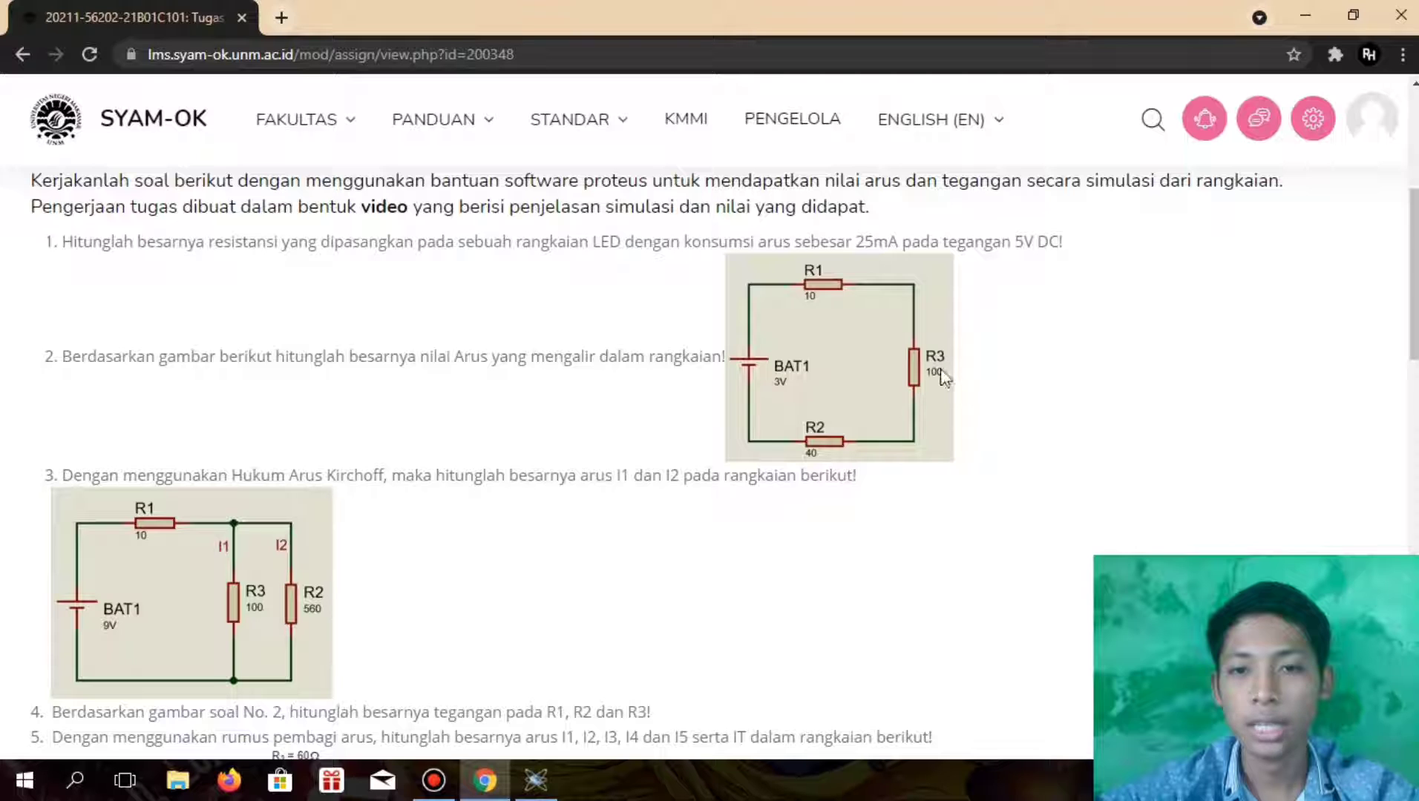
pyautogui.click(535, 780)
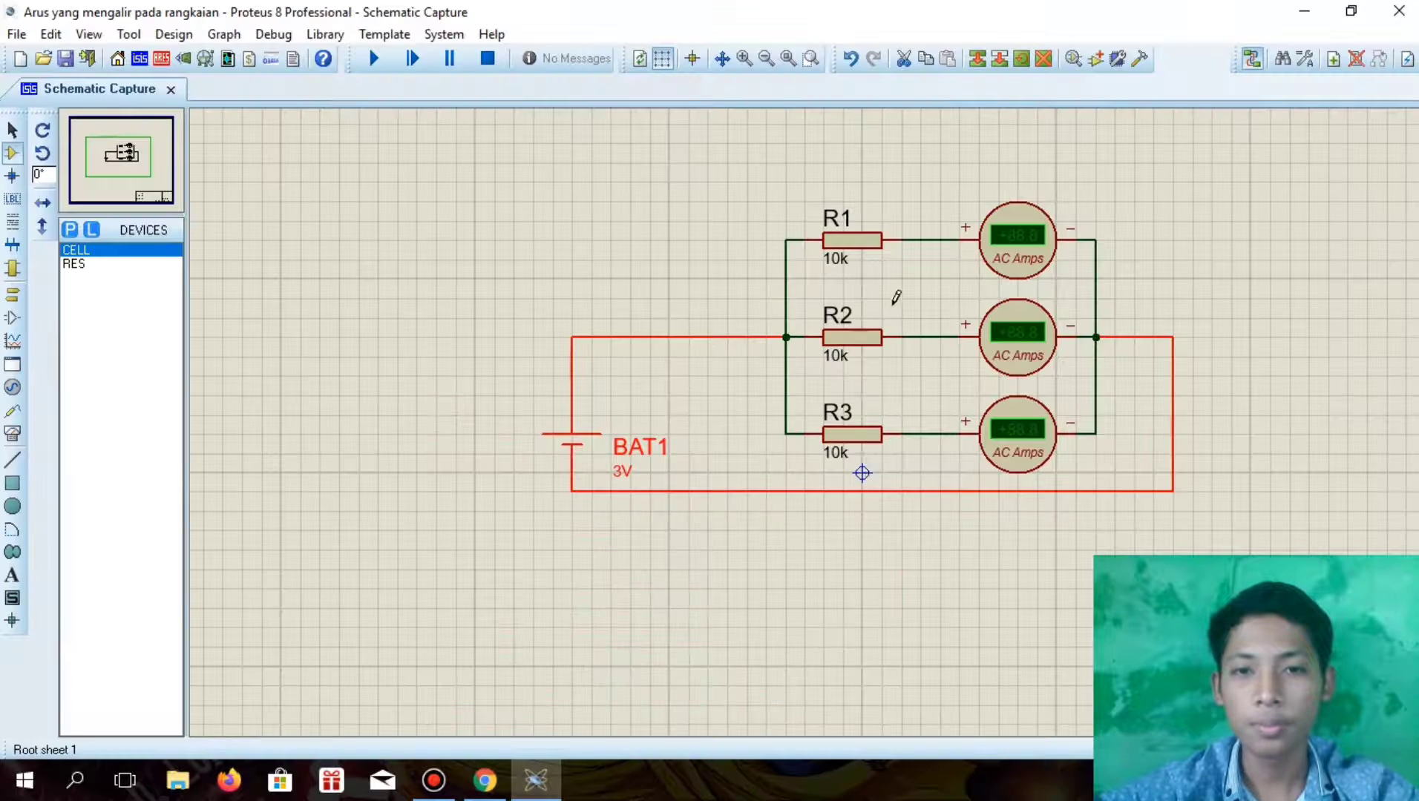
pyautogui.doubleClick(843, 268)
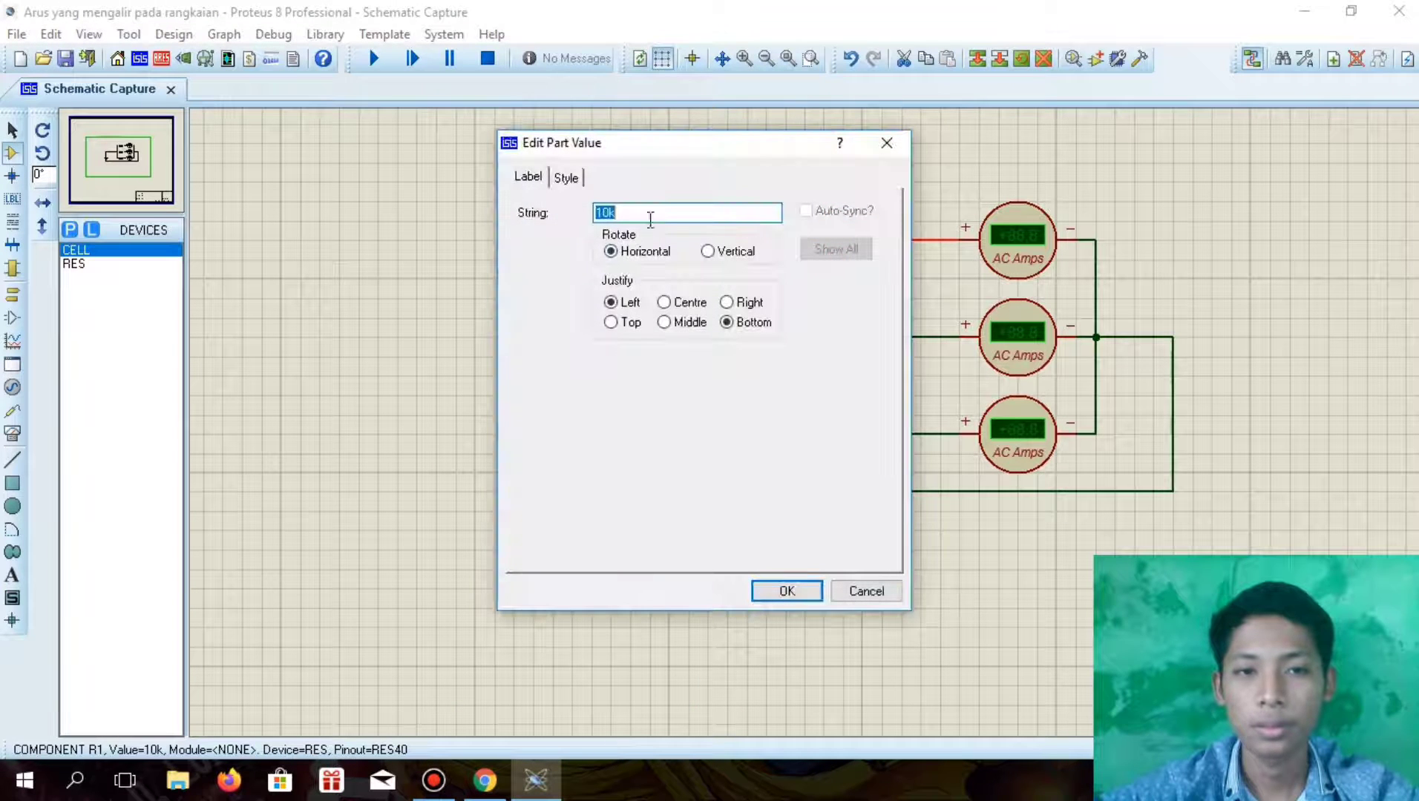
pyautogui.click(650, 213)
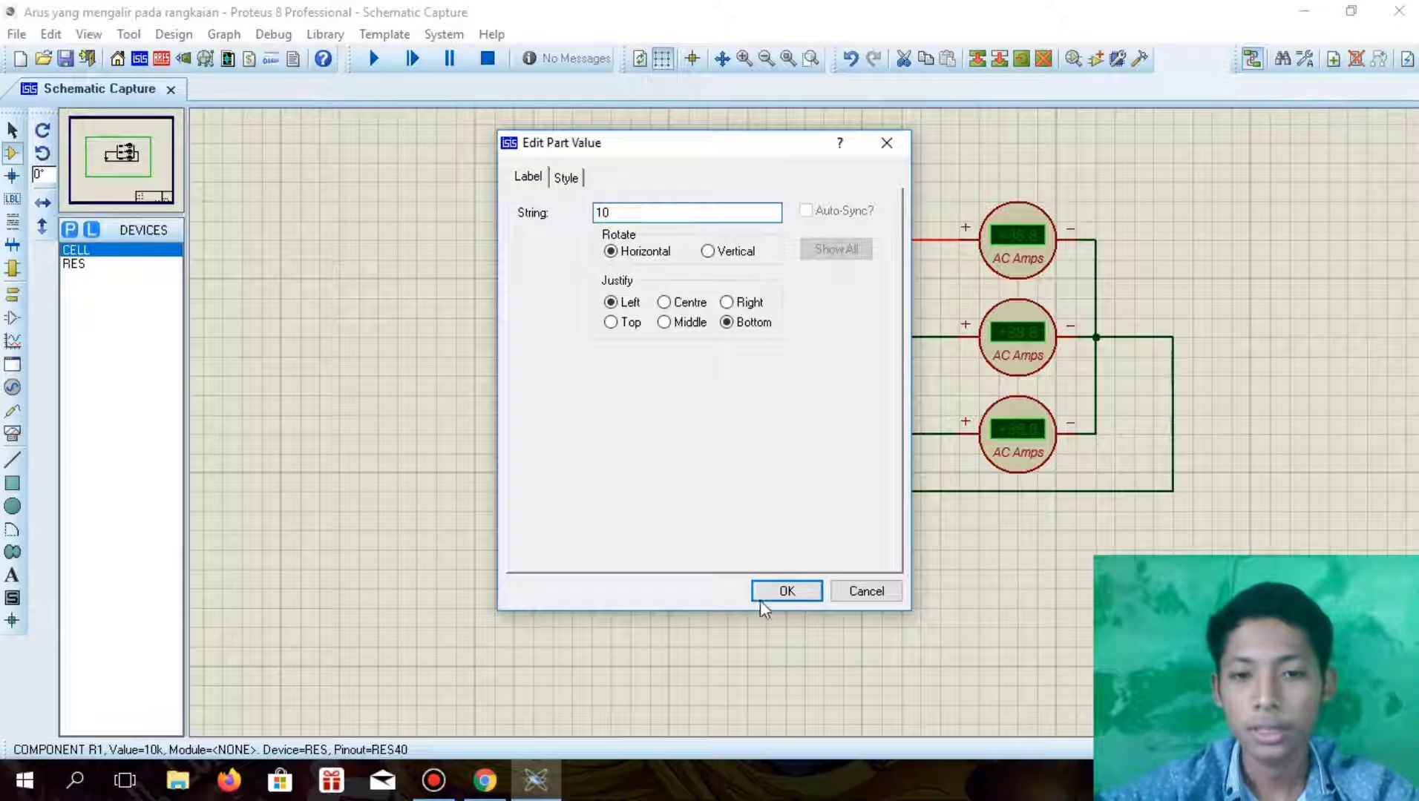
pyautogui.click(785, 591)
# Set R2's part value to 40
pyautogui.doubleClick(826, 346)
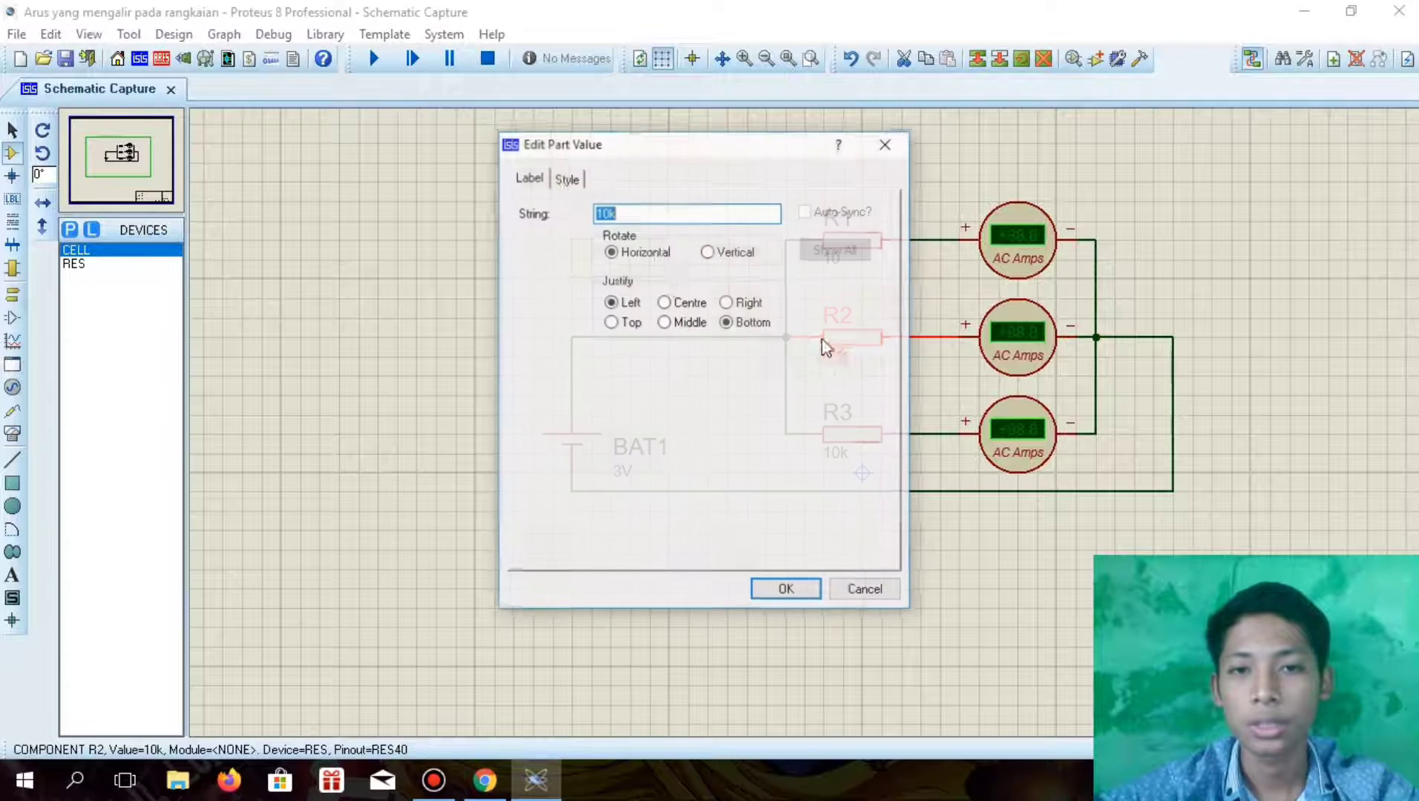
pyautogui.click(643, 214)
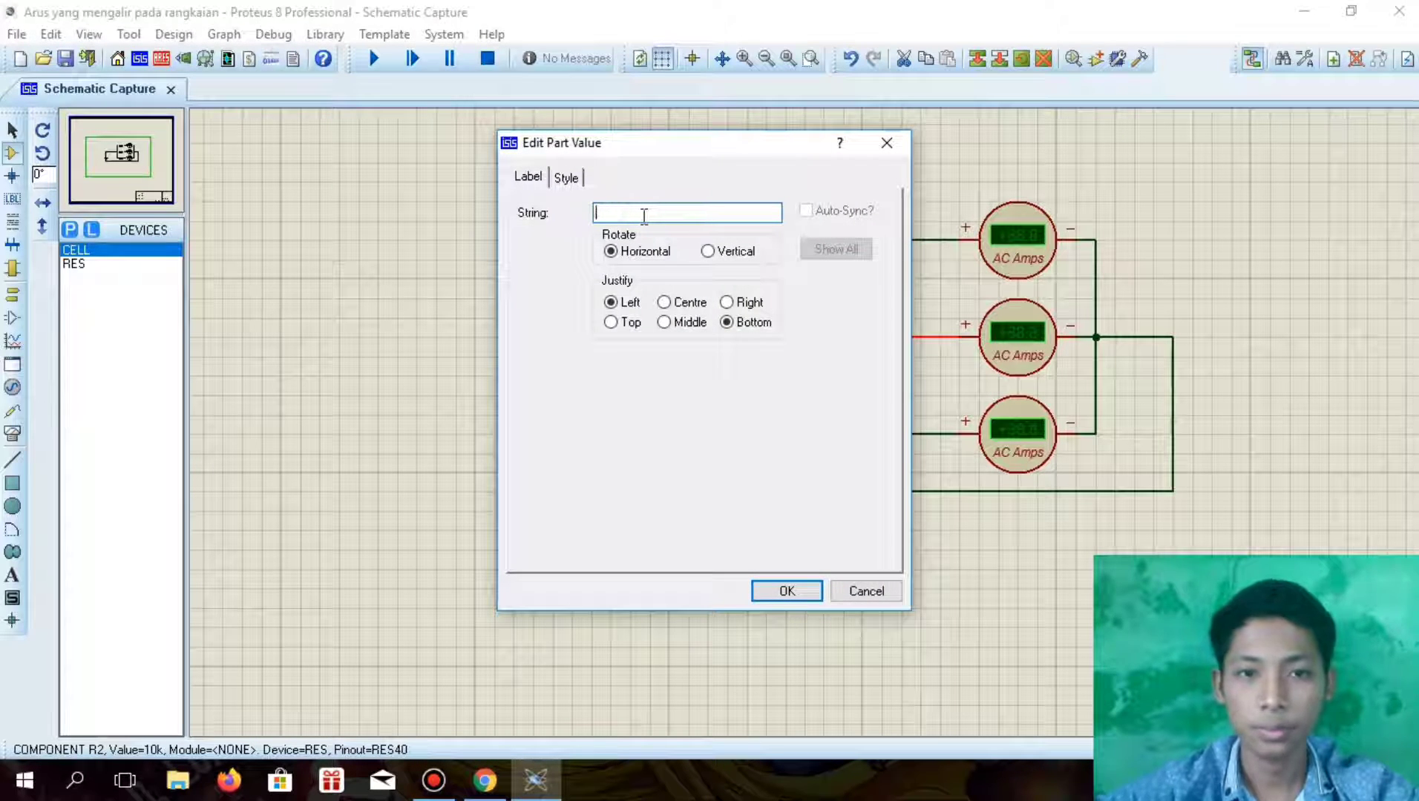
pyautogui.write('40')
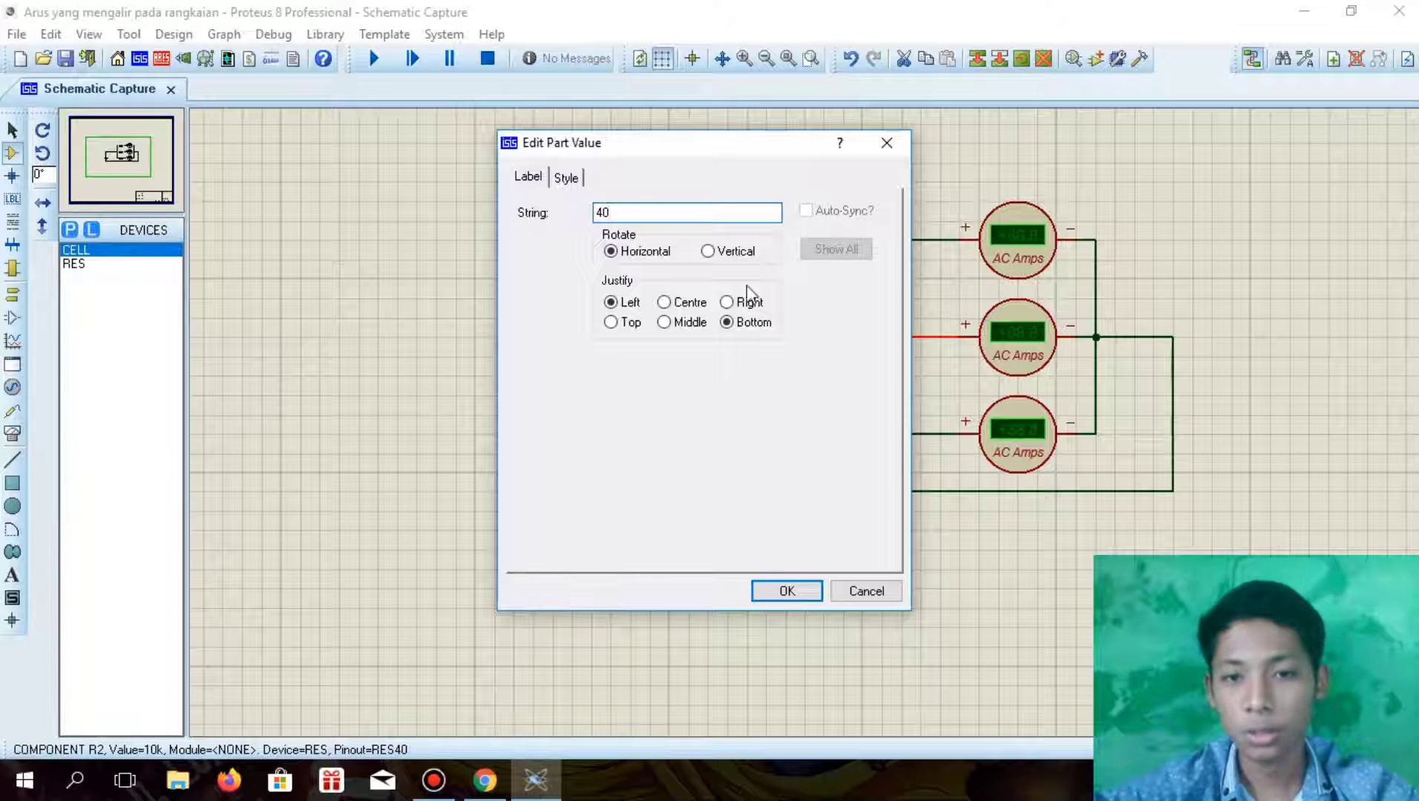
pyautogui.click(785, 592)
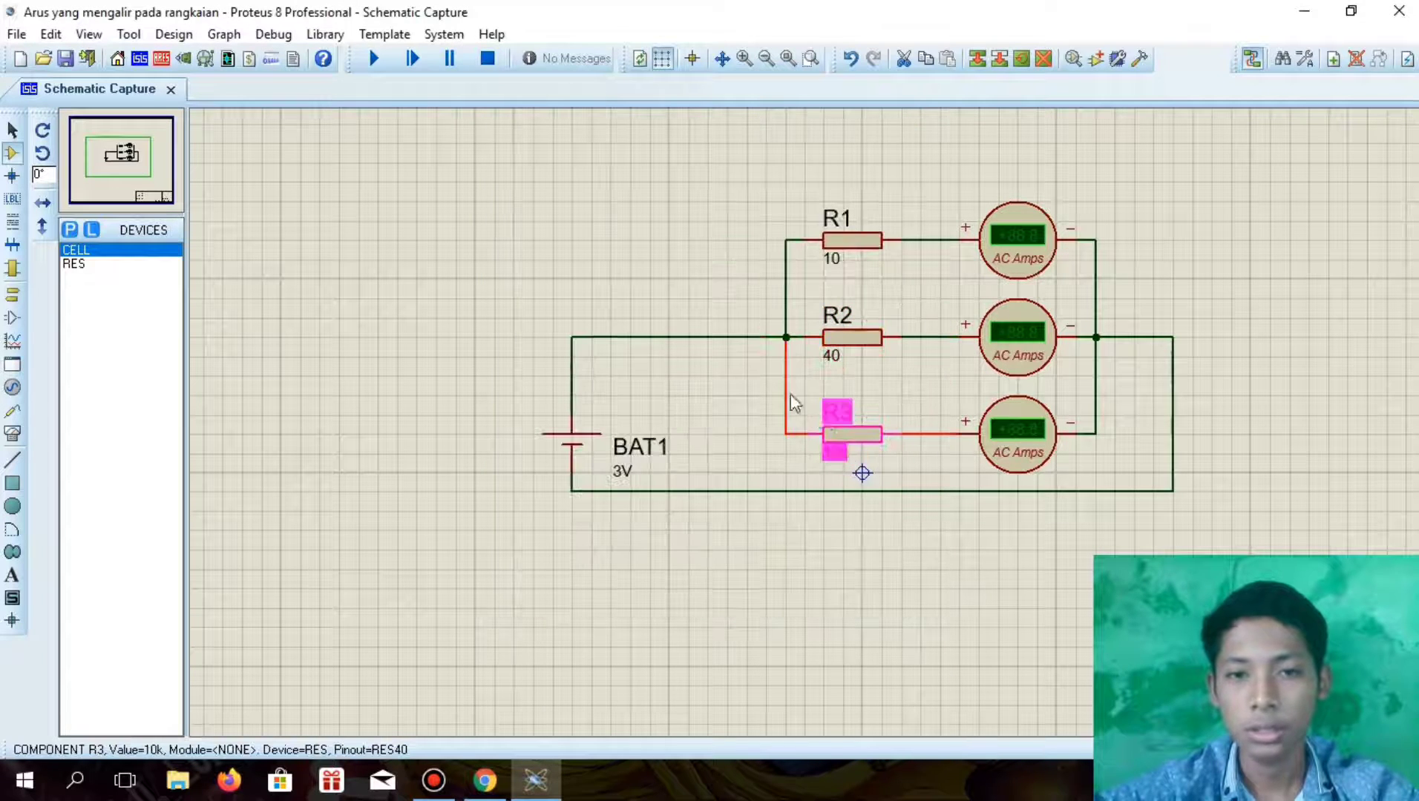
# Set R3's part value to 100
pyautogui.doubleClick(834, 450)
pyautogui.click(679, 212)
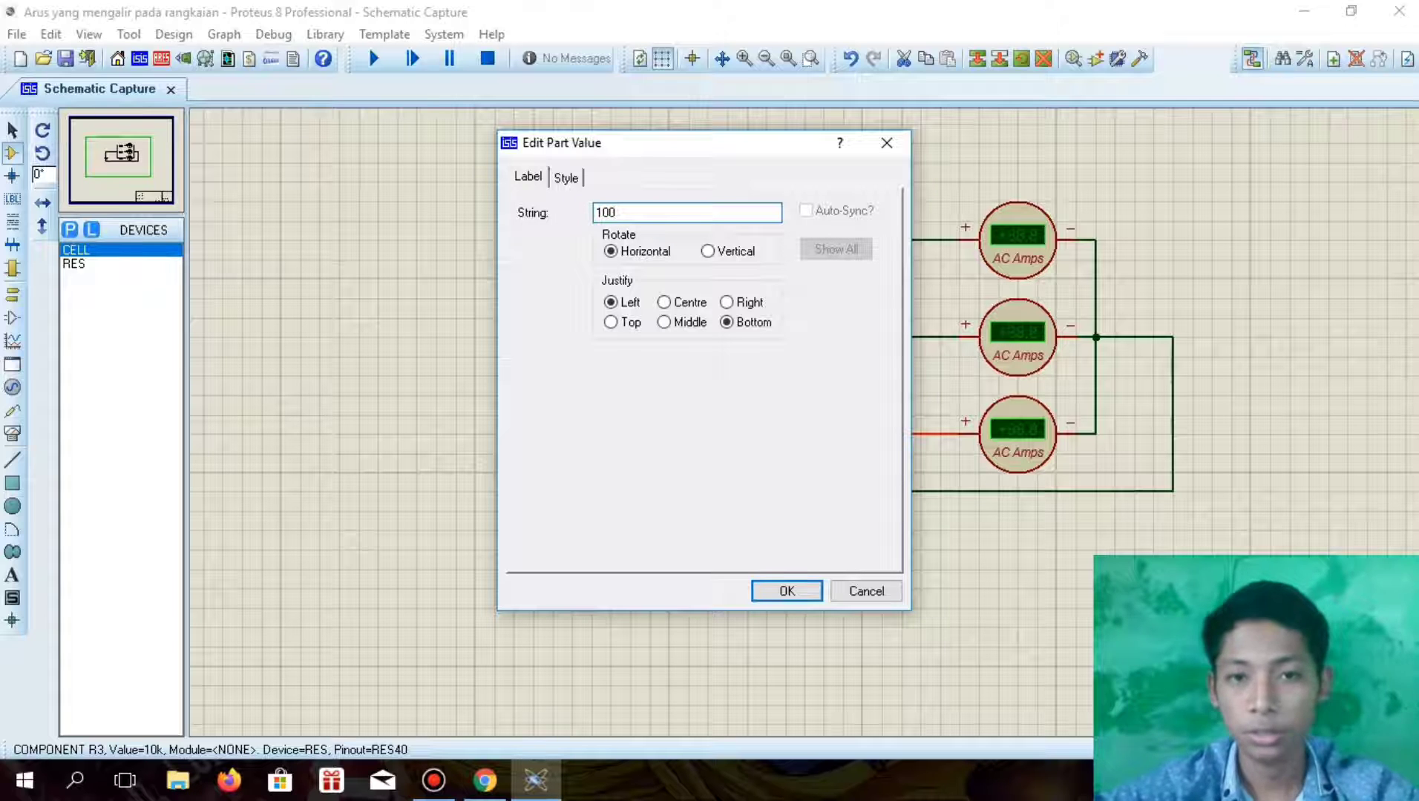
pyautogui.click(765, 590)
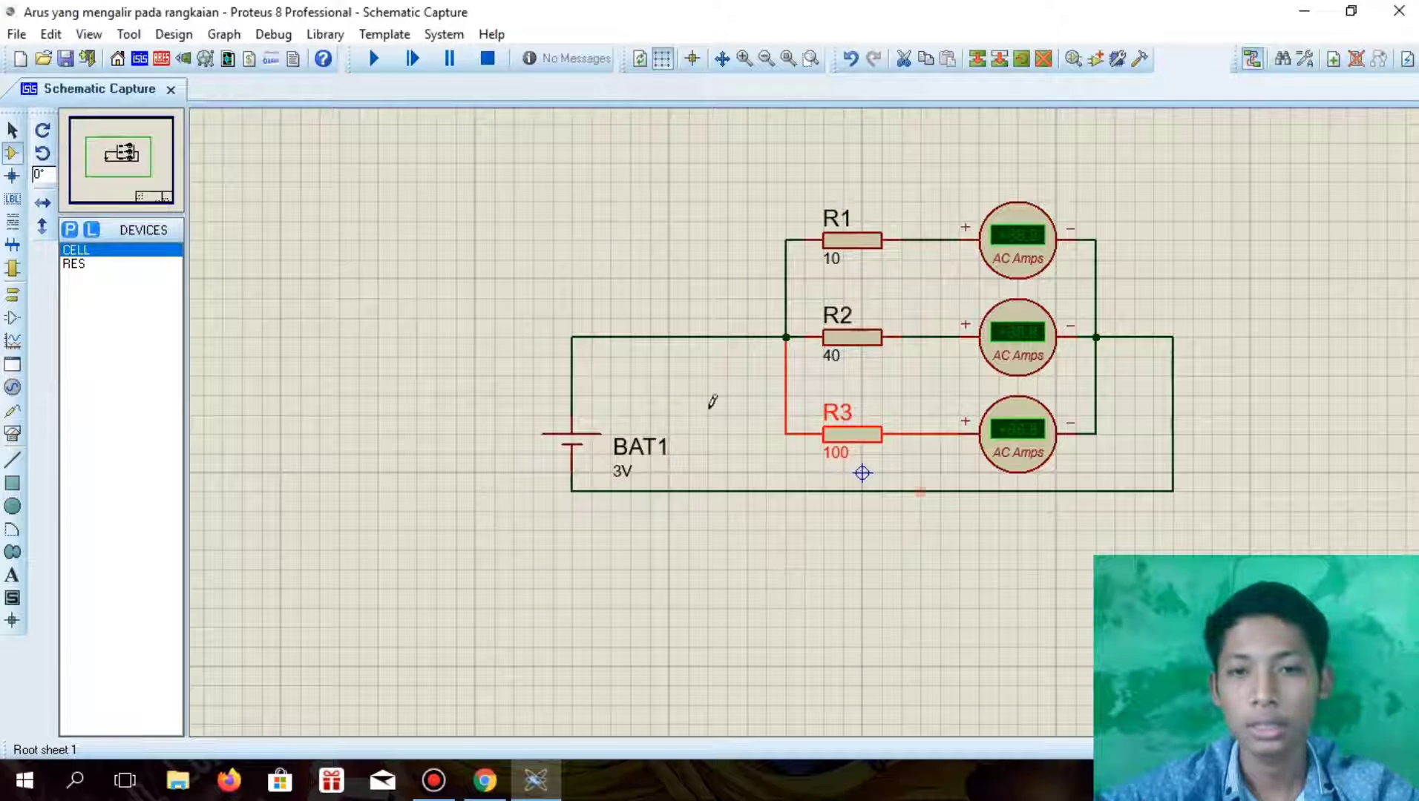
pyautogui.click(745, 224)
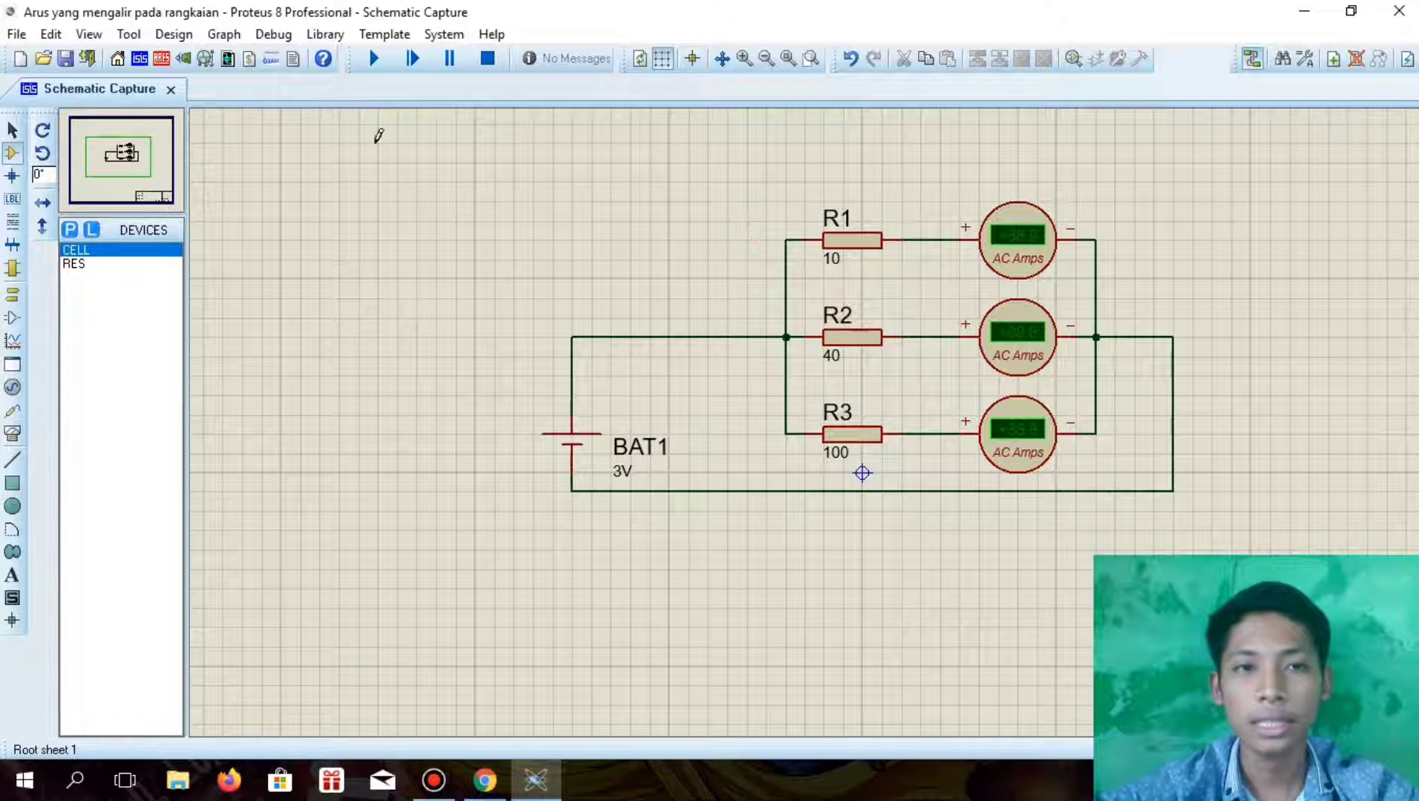
# Run the simulation of the parallel circuit and read the current on each of the three ammeters
pyautogui.click(371, 59)
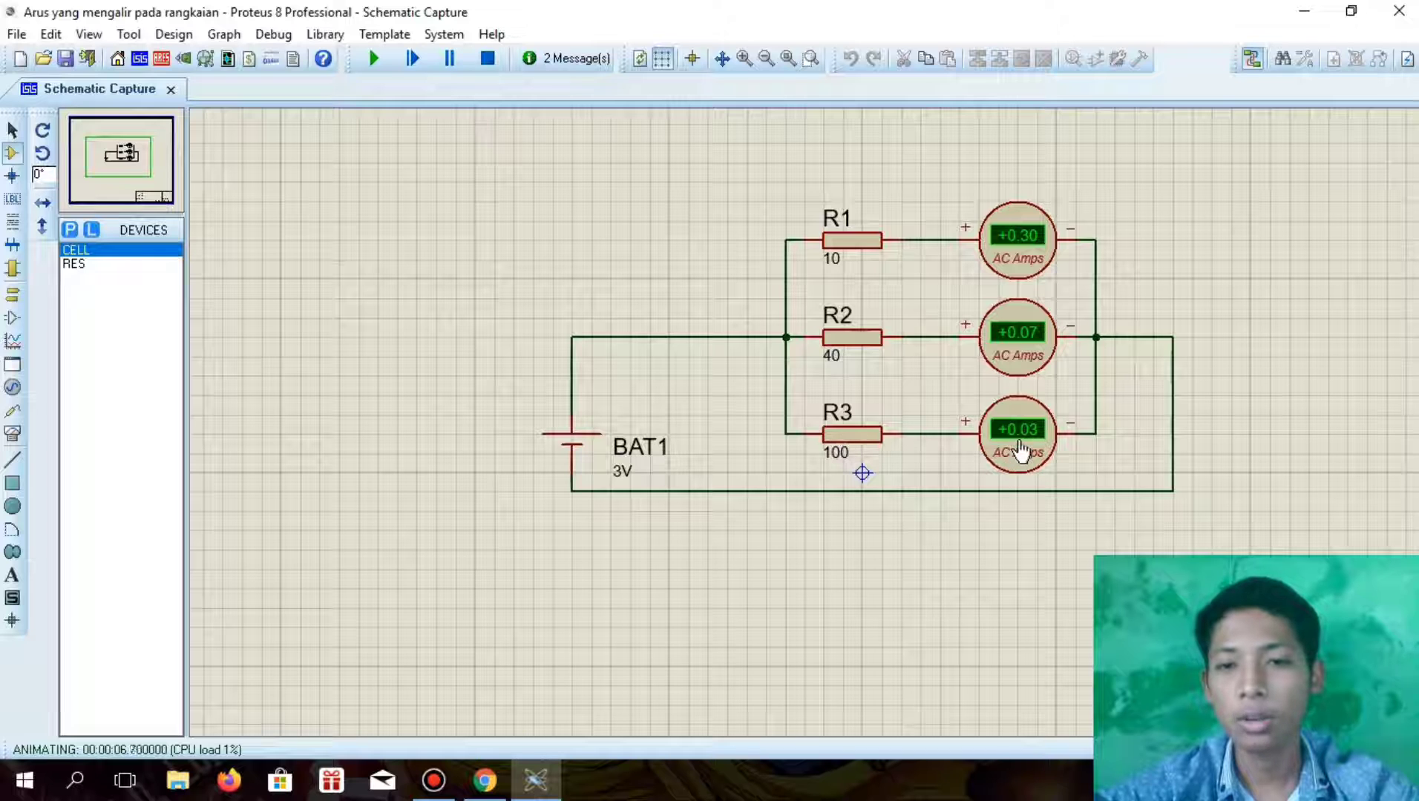
pyautogui.moveTo(514, 260); pyautogui.dragTo(1289, 588)
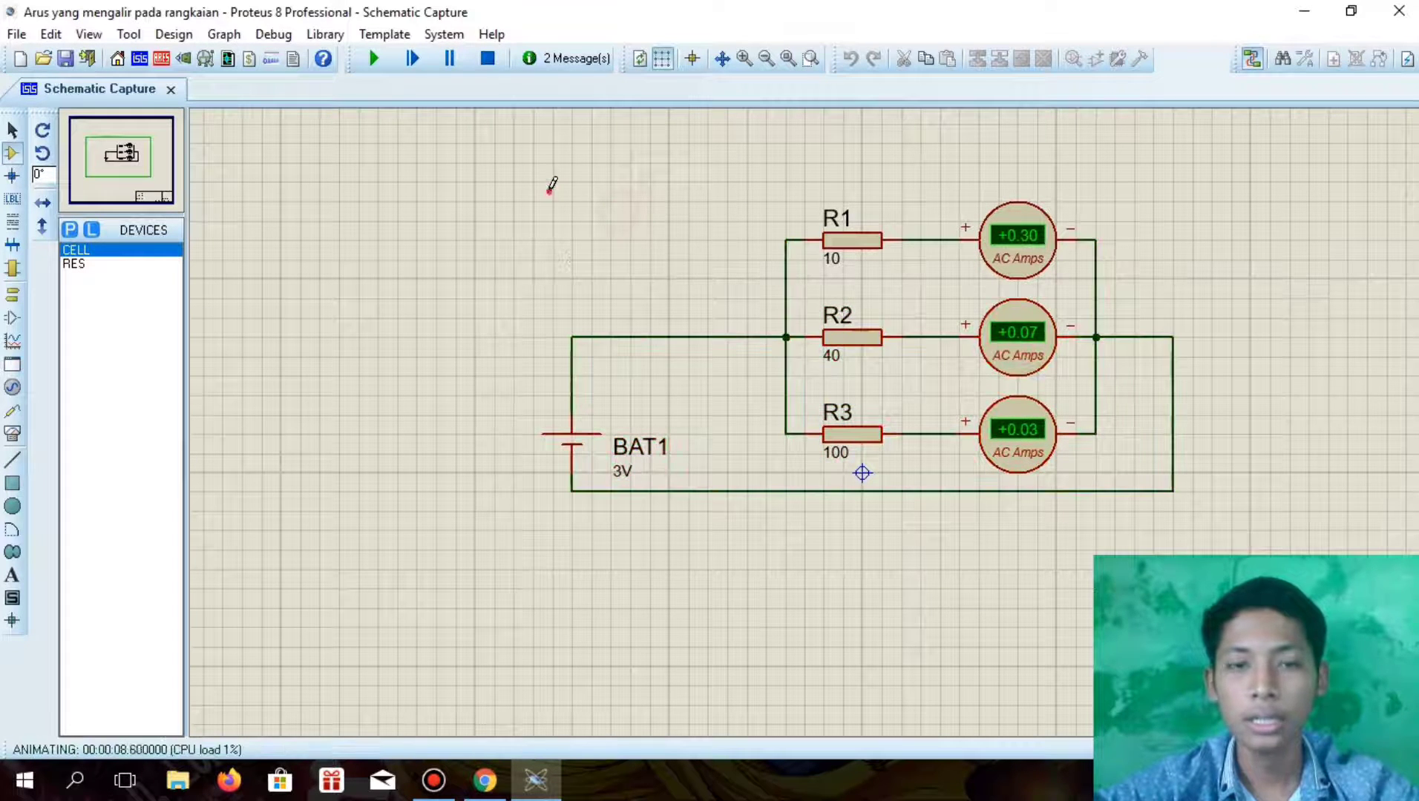
pyautogui.moveTo(552, 182); pyautogui.dragTo(1328, 627)
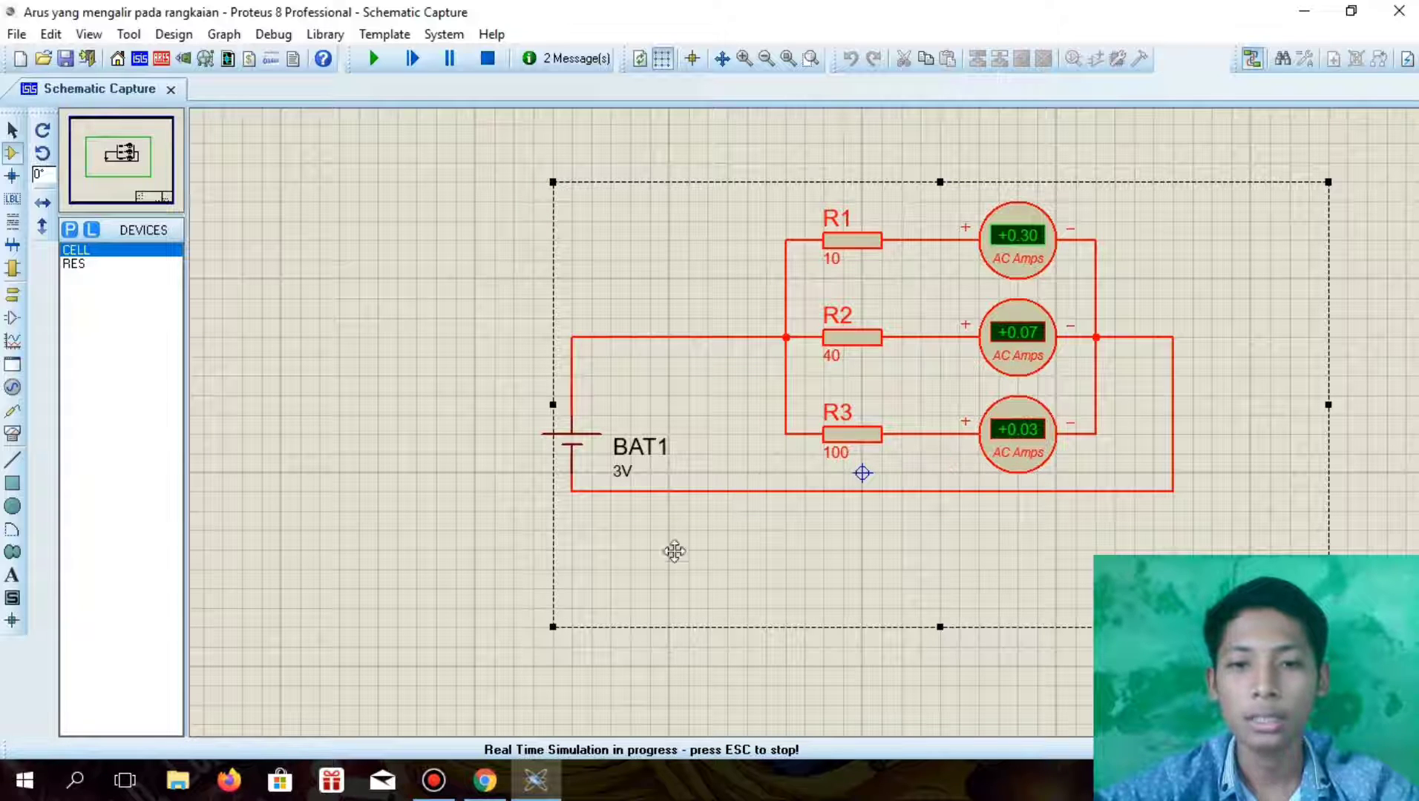
pyautogui.click(757, 678)
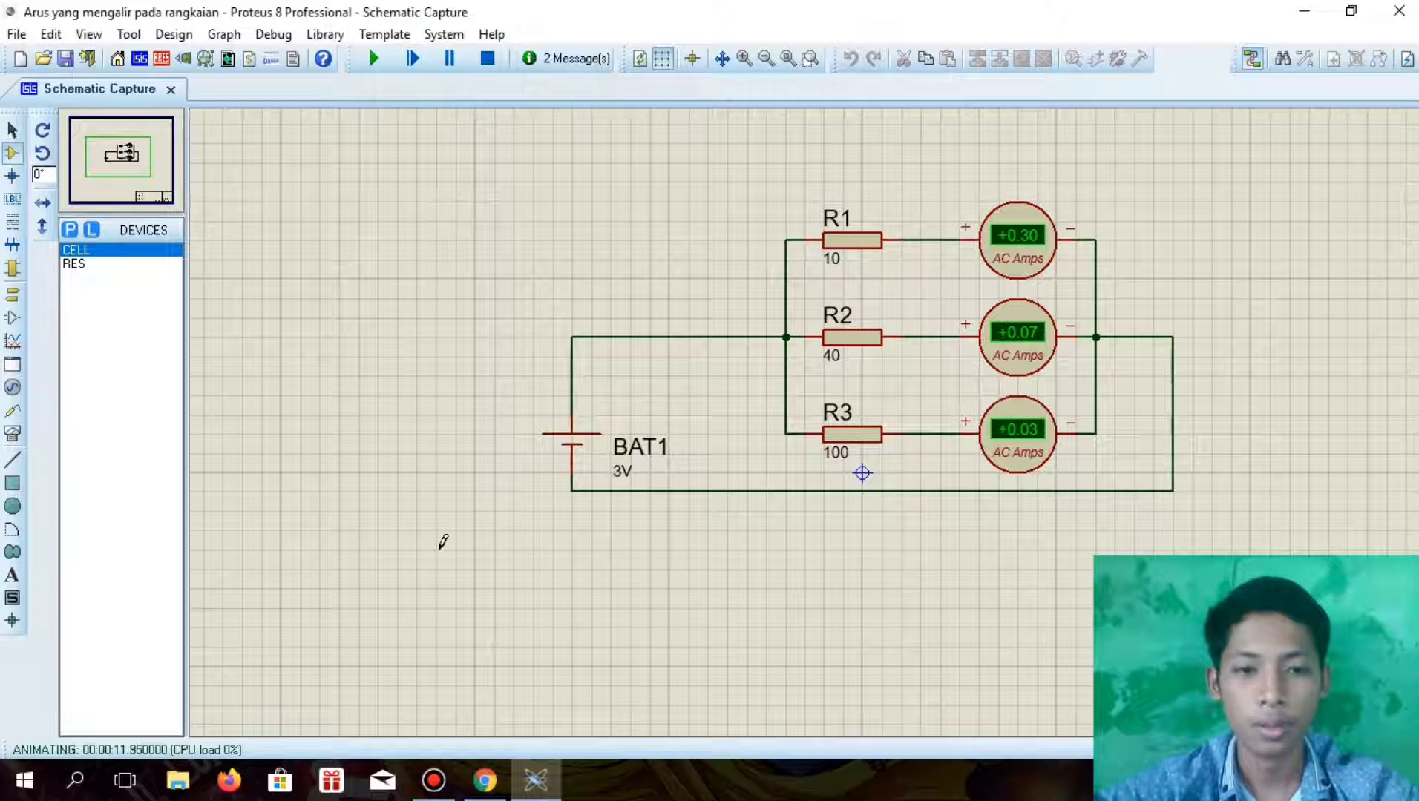
pyautogui.click(435, 783)
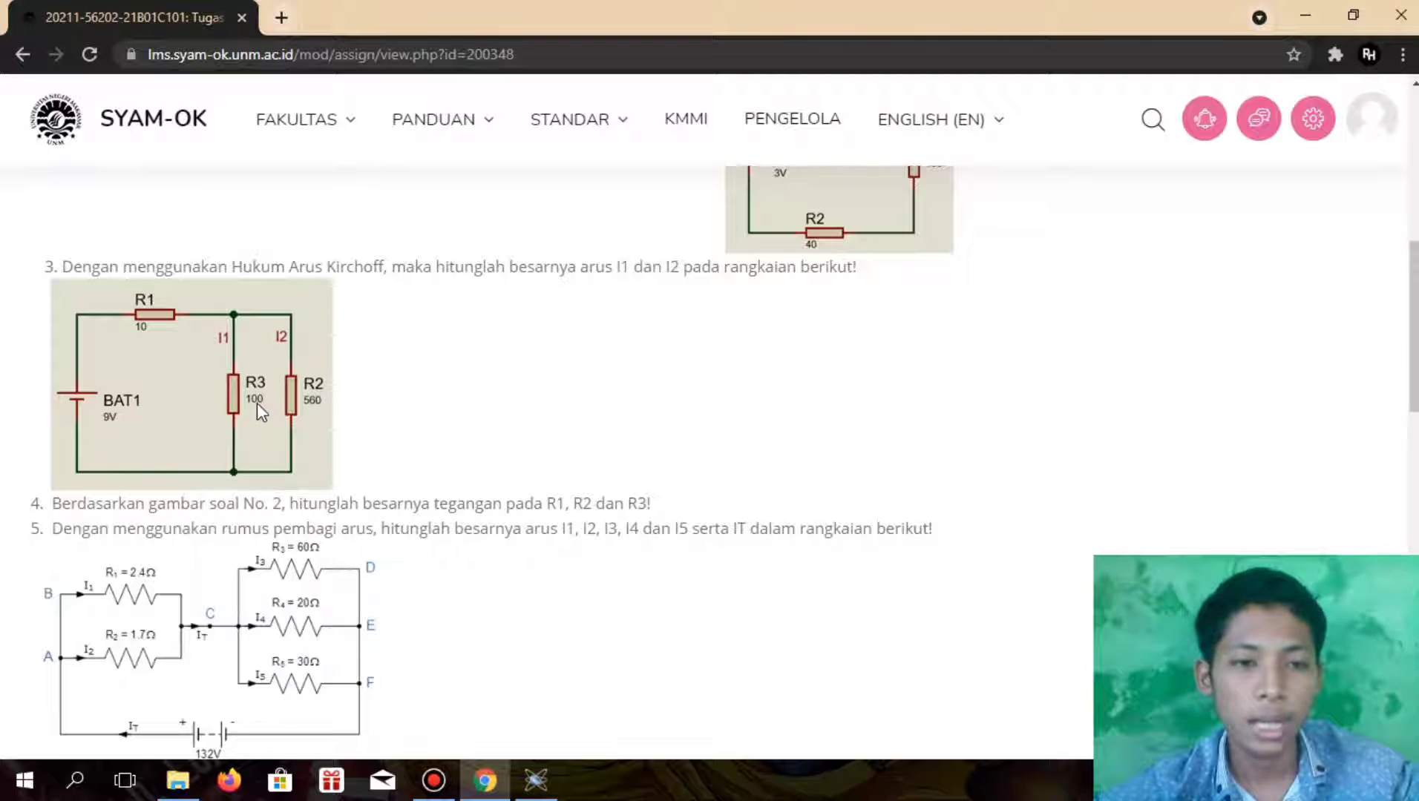
# Switch from the assignment page to the empty Arus Kirchoff project in Proteus and choose the RES device for placement
pyautogui.click(539, 783)
pyautogui.click(93, 265)
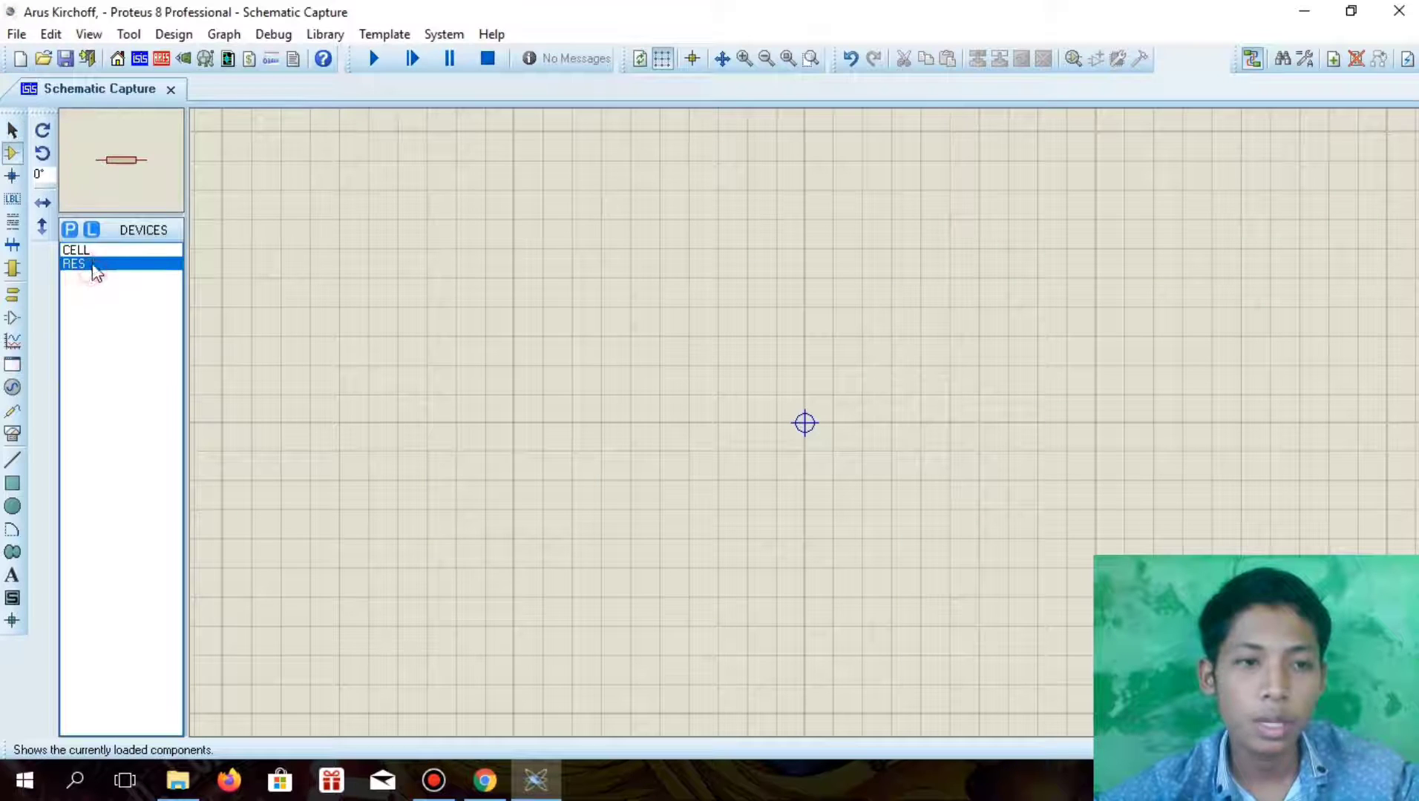
pyautogui.click(691, 239)
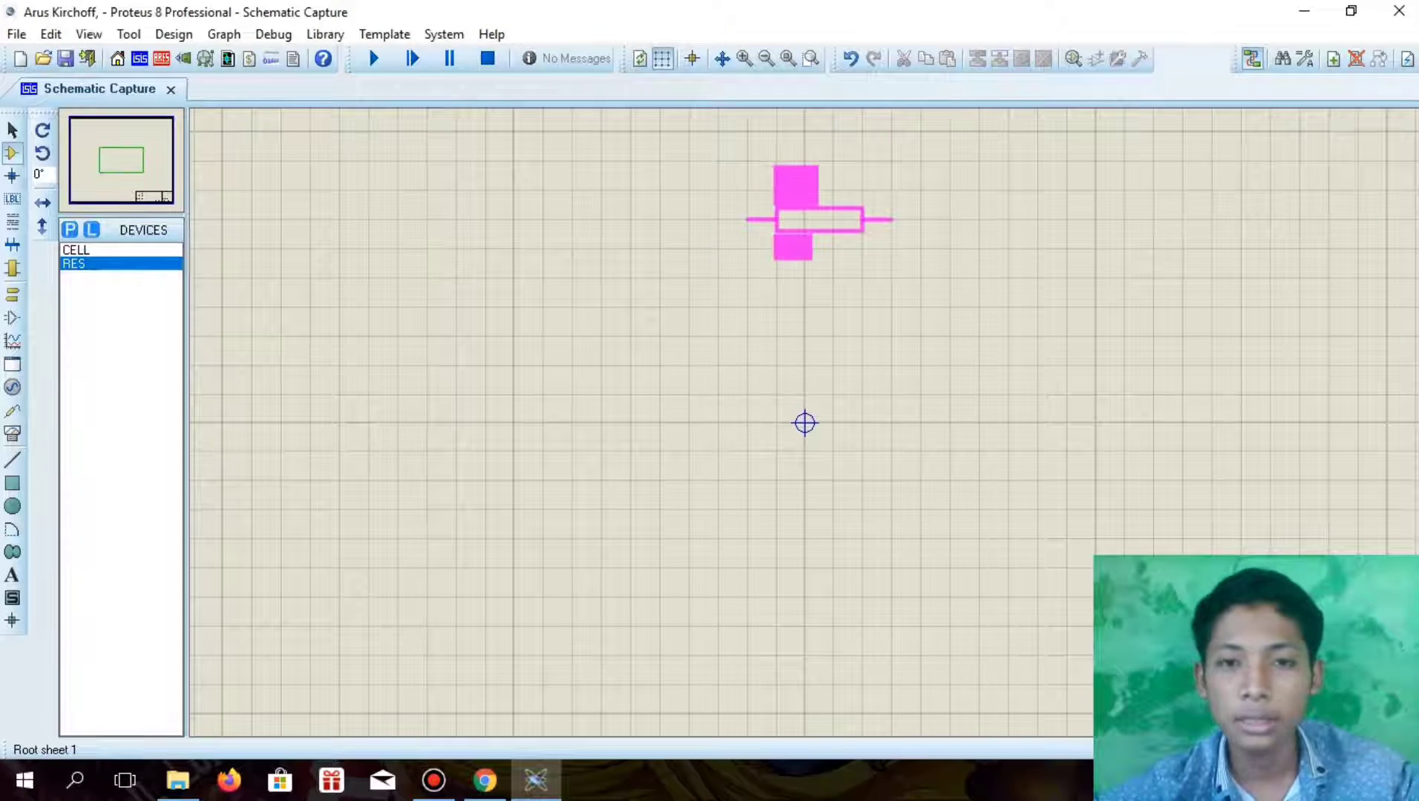
pyautogui.click(789, 219)
pyautogui.click(765, 268)
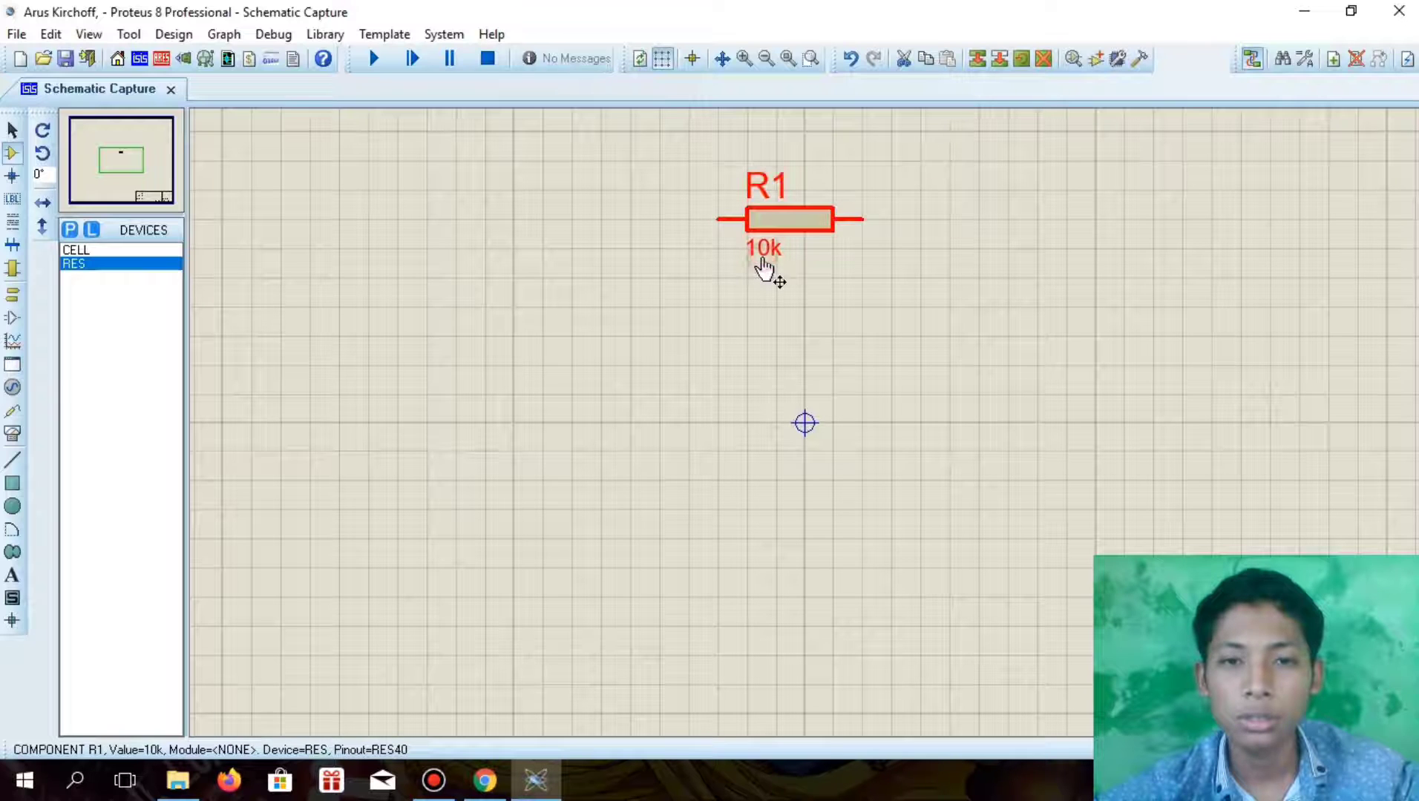
pyautogui.doubleClick(764, 269)
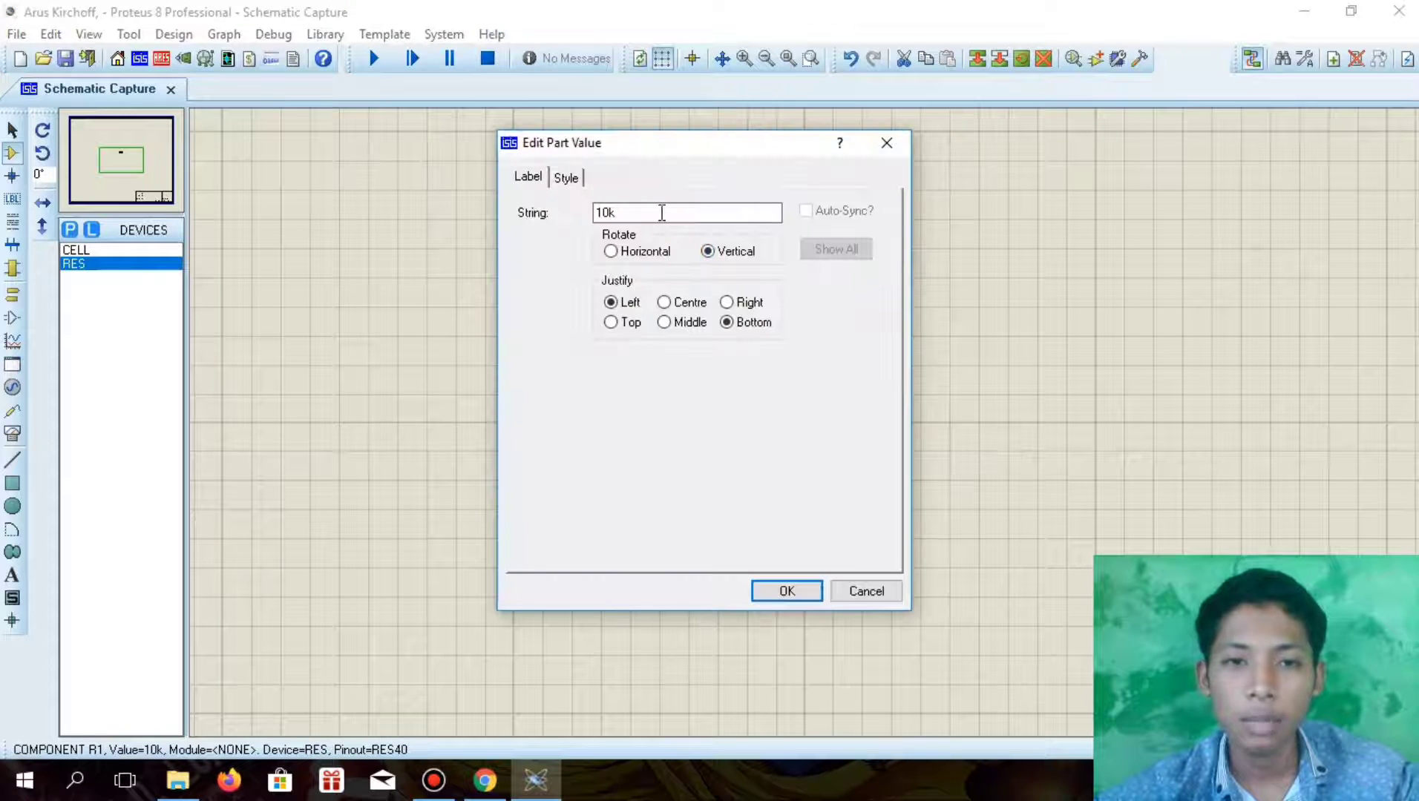
pyautogui.press('Return')
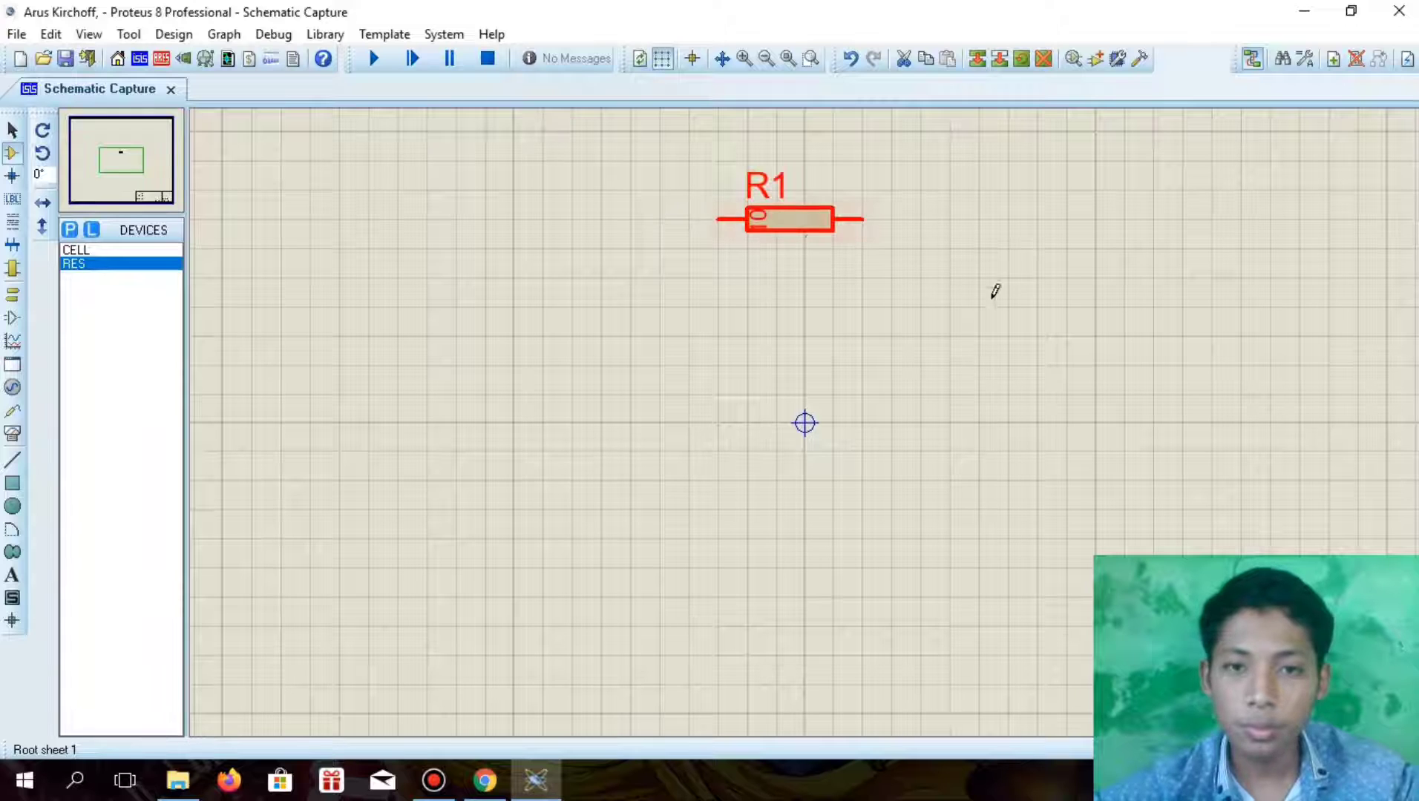
pyautogui.doubleClick(775, 224)
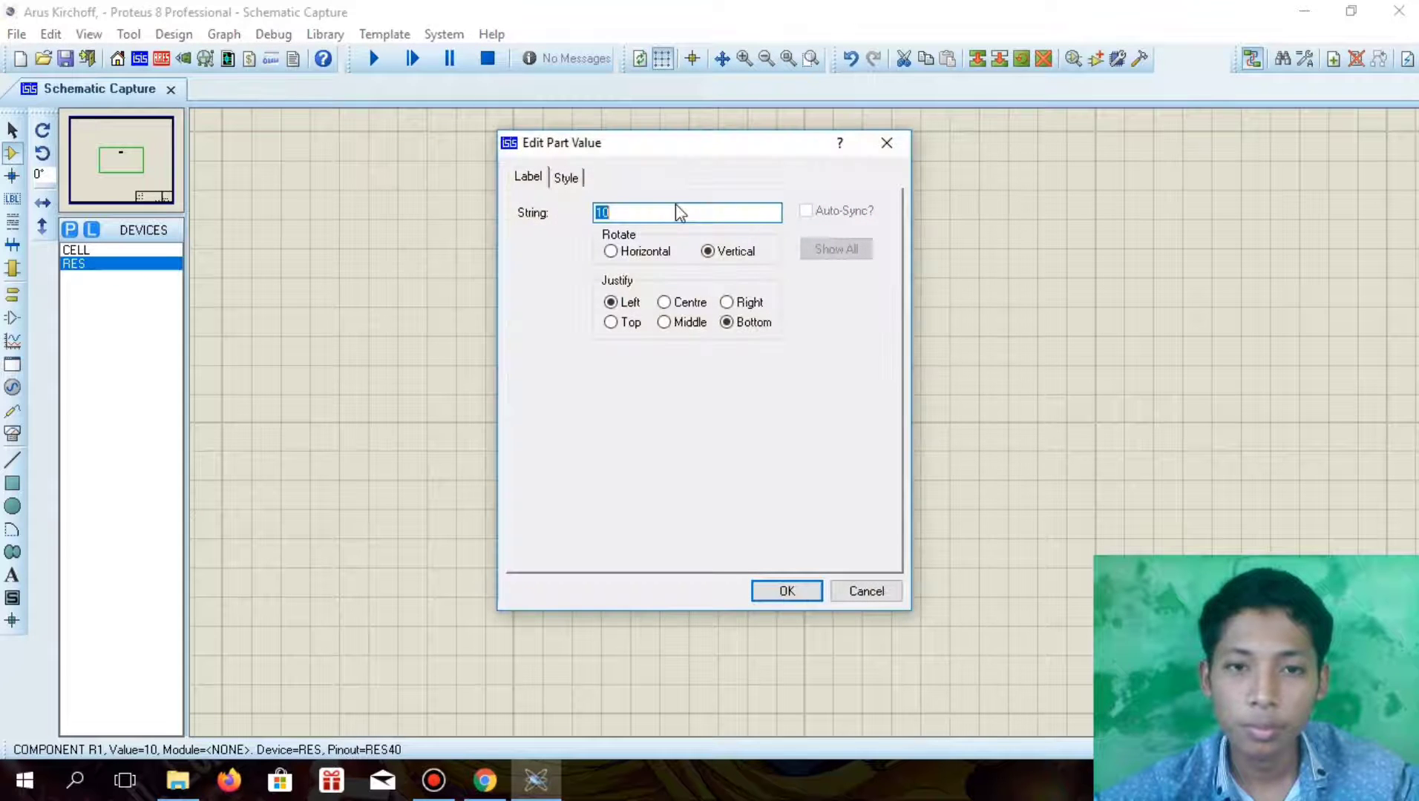
pyautogui.press('Return')
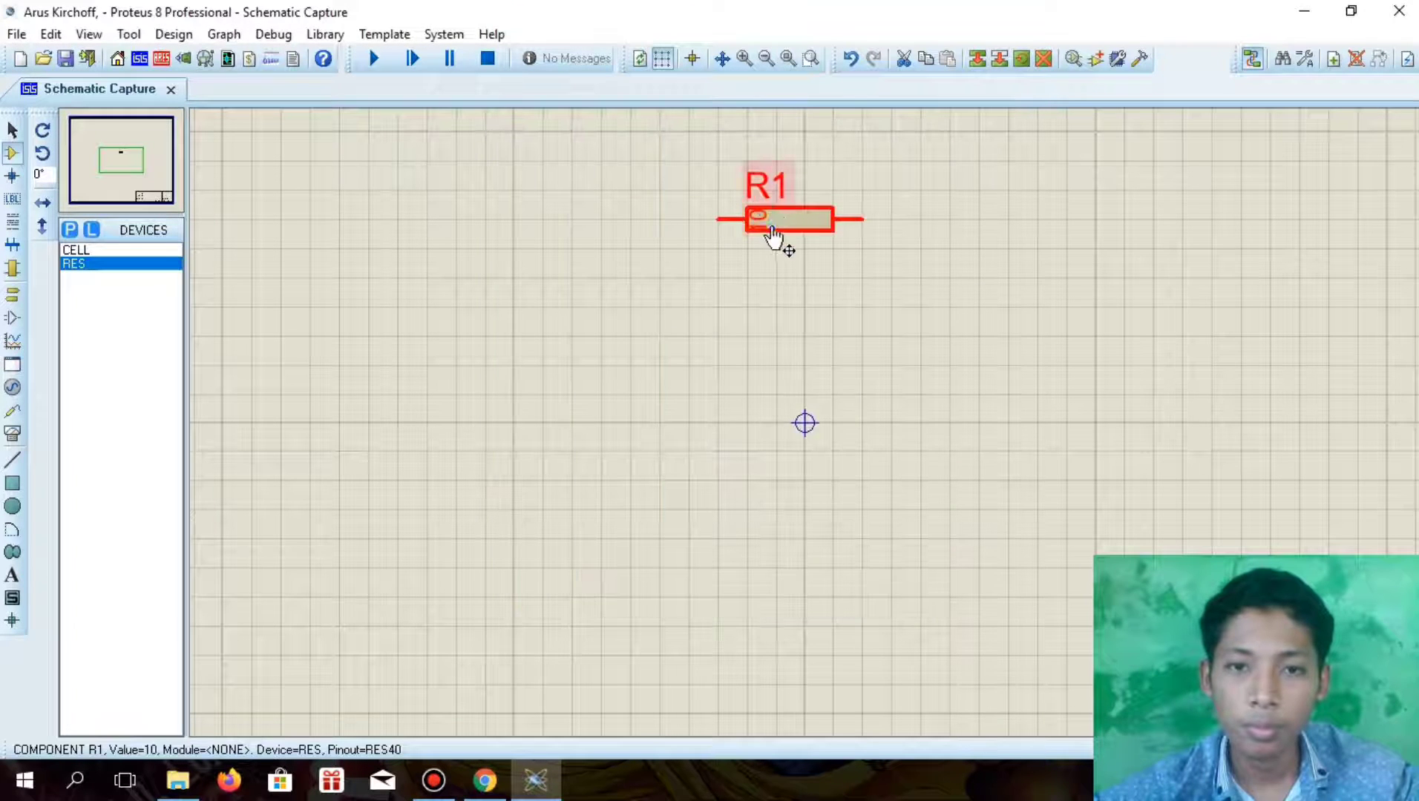
pyautogui.rightClick(776, 218)
pyautogui.click(831, 249)
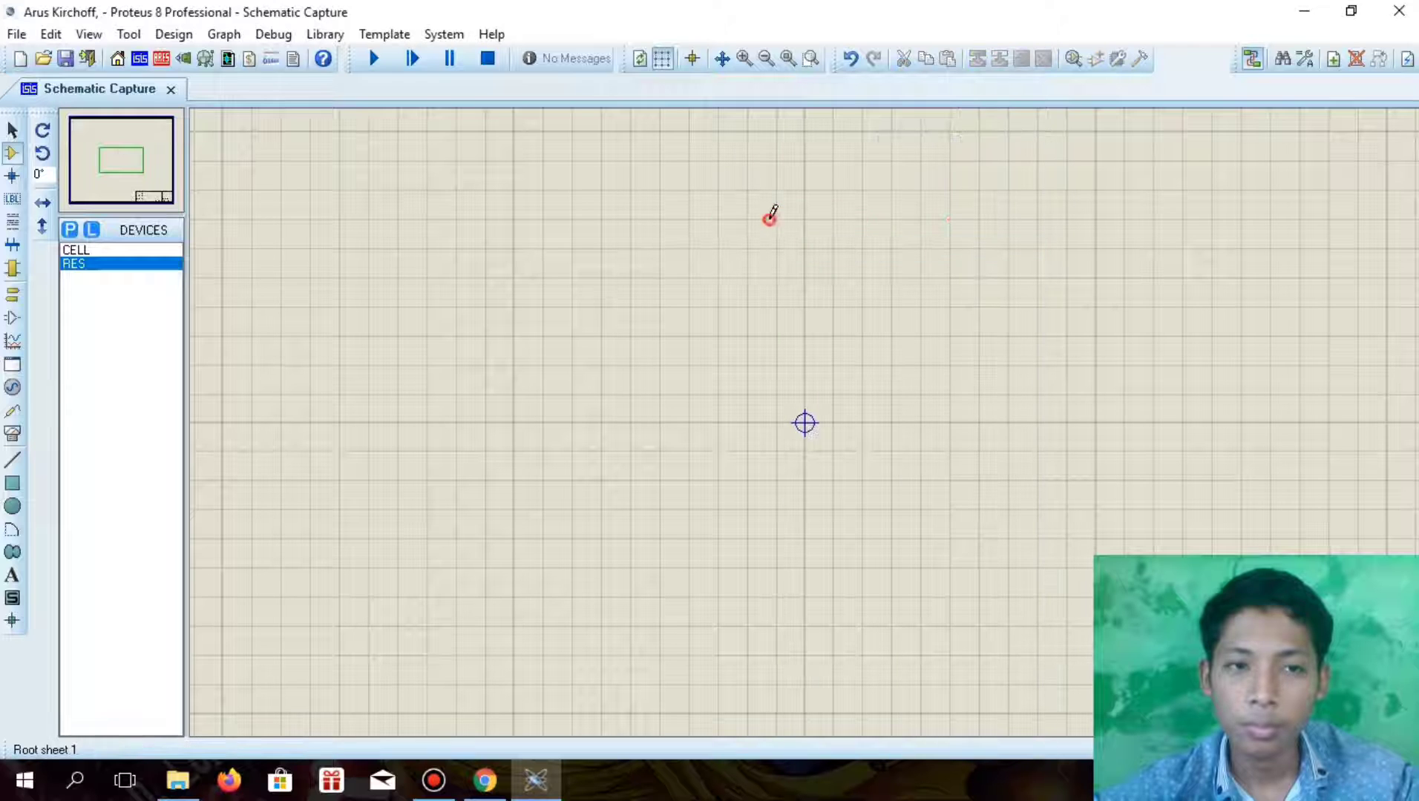
# Place a horizontal RES resistor near the sheet's upper middle and set its part value to 10
pyautogui.doubleClick(770, 219)
pyautogui.doubleClick(768, 248)
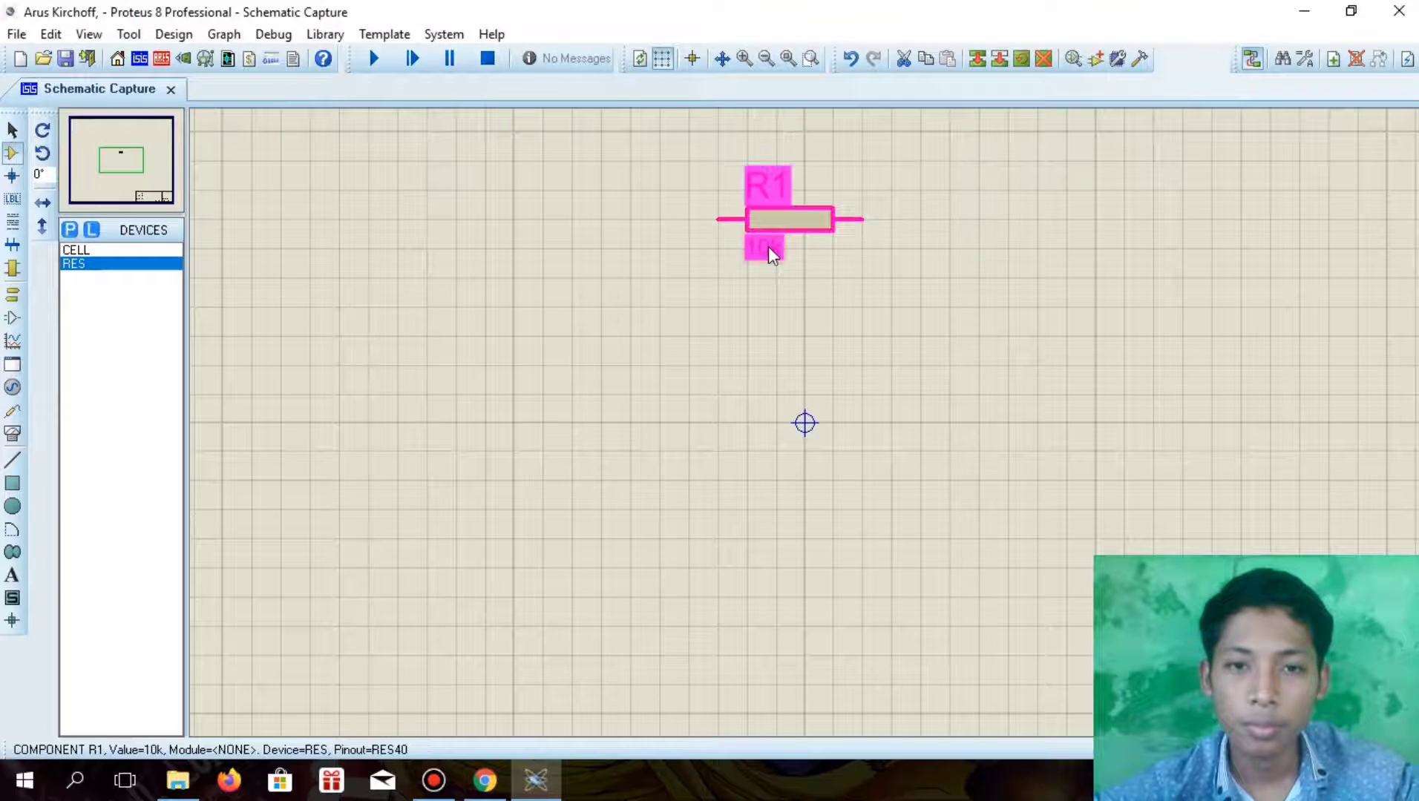
pyautogui.click(692, 214)
pyautogui.press('BackSpace')
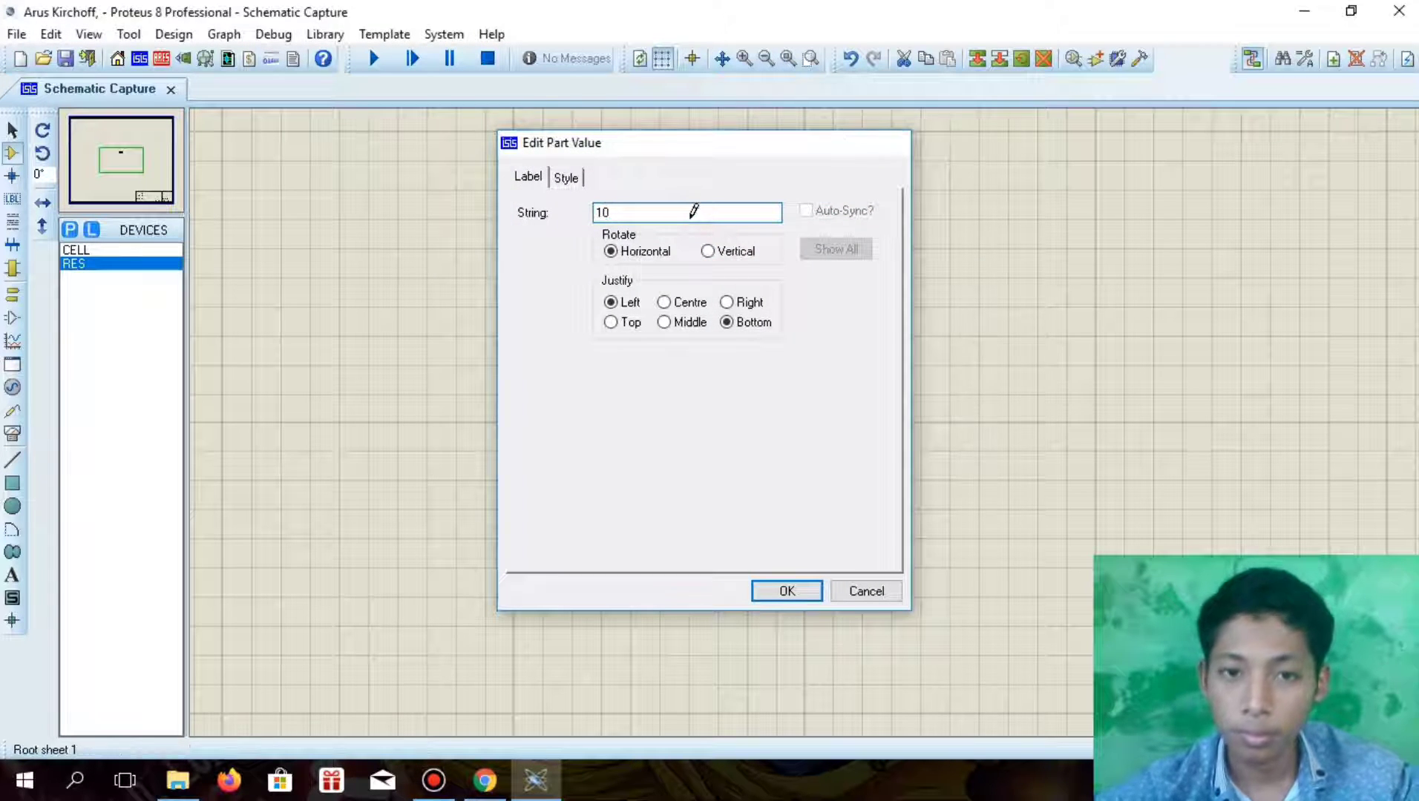
pyautogui.press('Return')
pyautogui.click(924, 351)
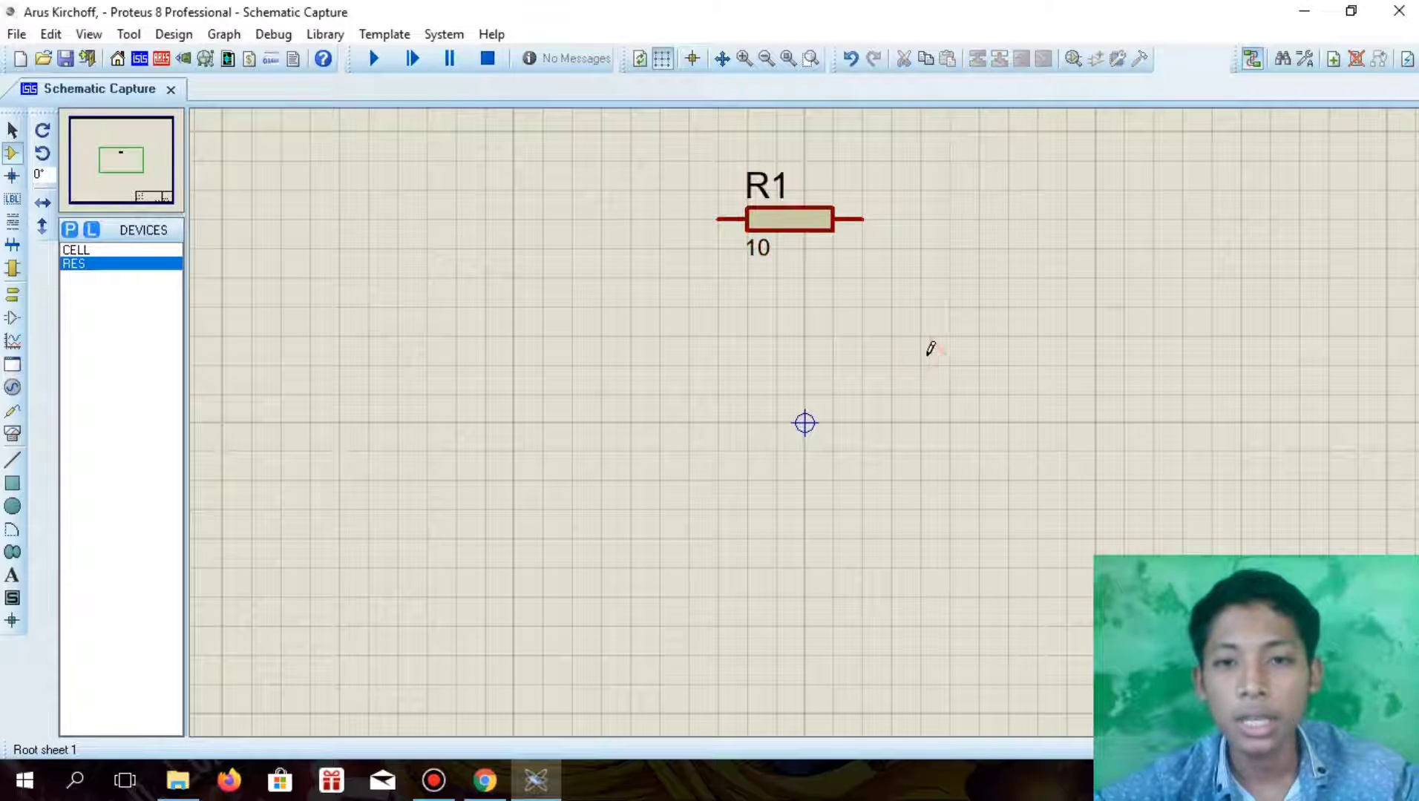
# Place two more RES resistors side by side, below and to the right of R1
pyautogui.click(930, 349)
pyautogui.click(1147, 425)
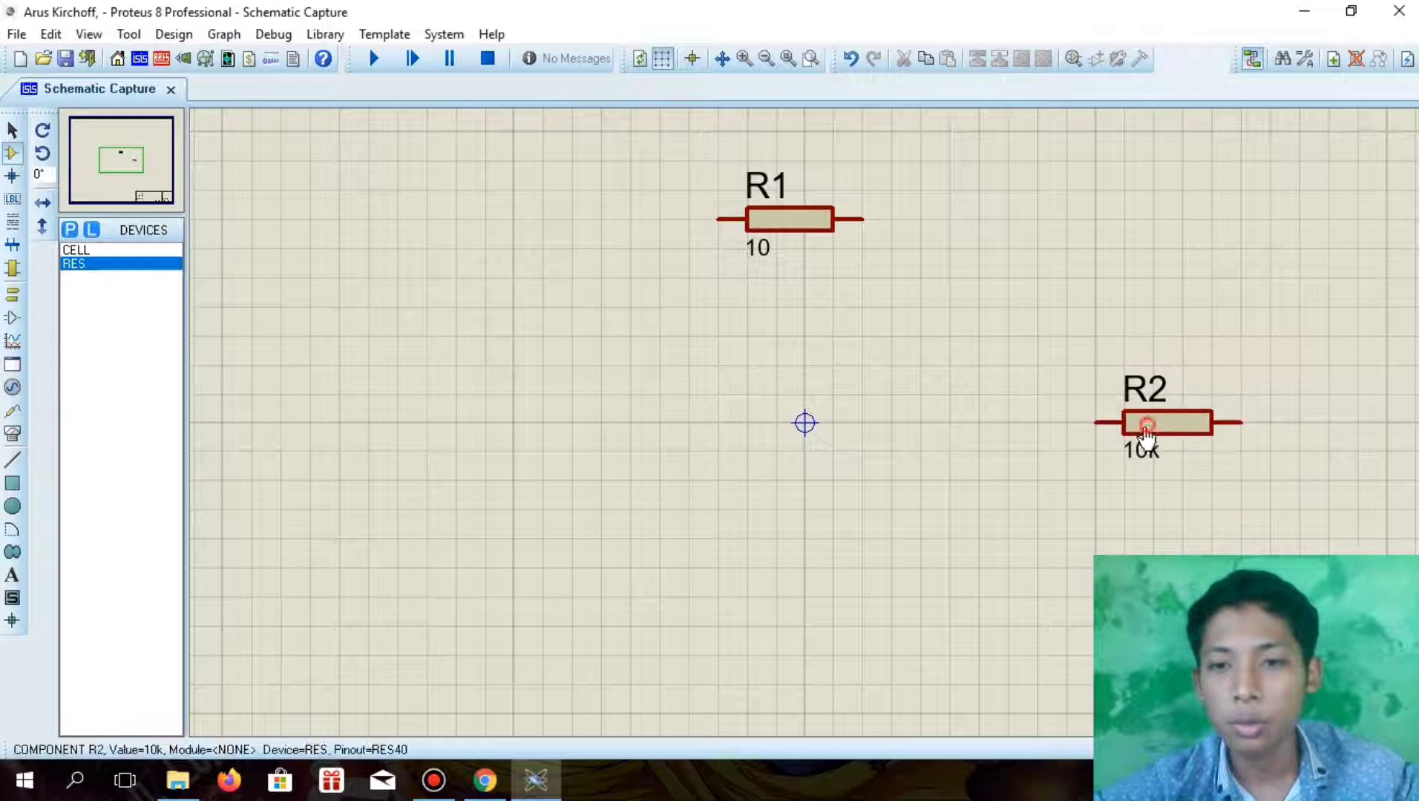
pyautogui.click(975, 430)
pyautogui.click(972, 427)
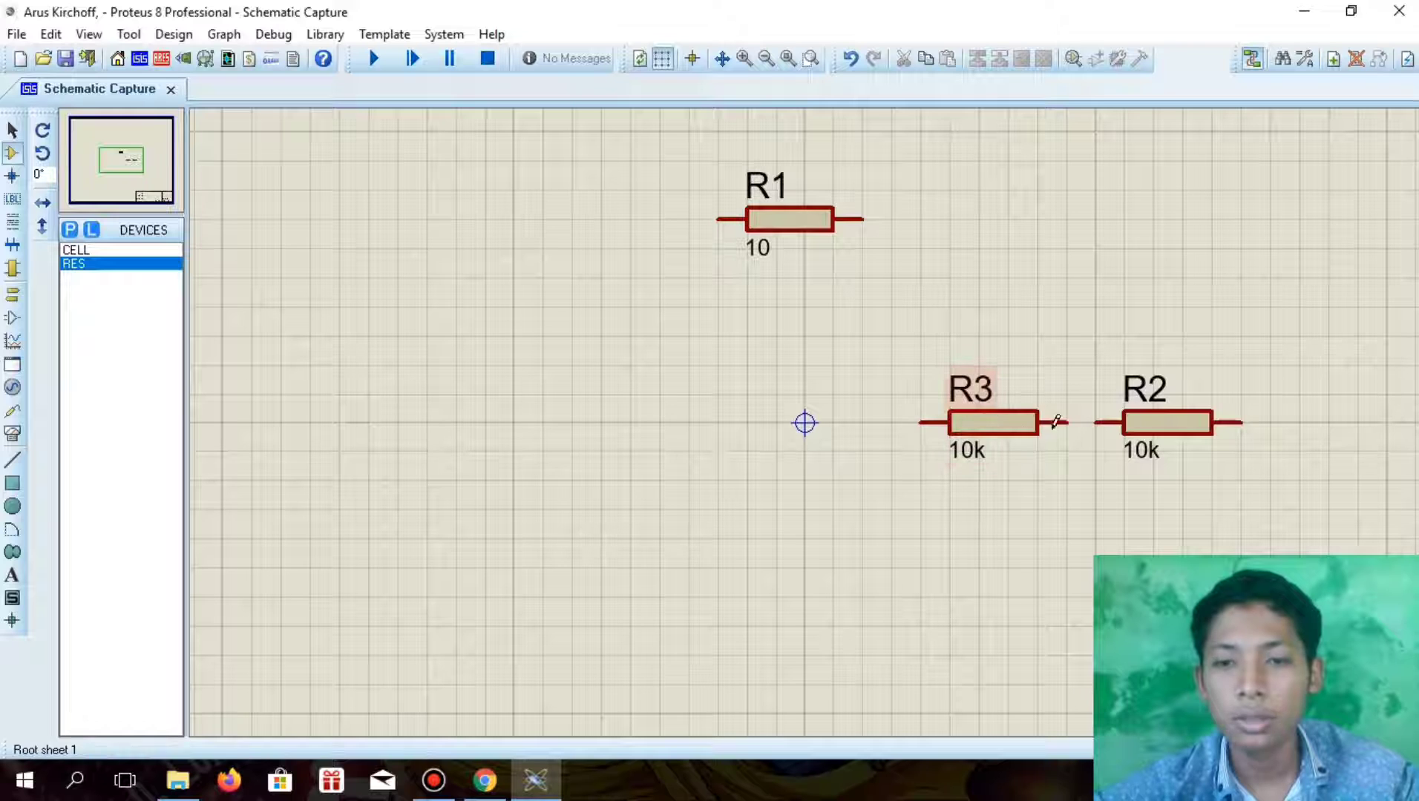
# Rotate R2 and R3 clockwise so both stand vertically, and move R2 slightly closer to R3
pyautogui.click(1187, 434)
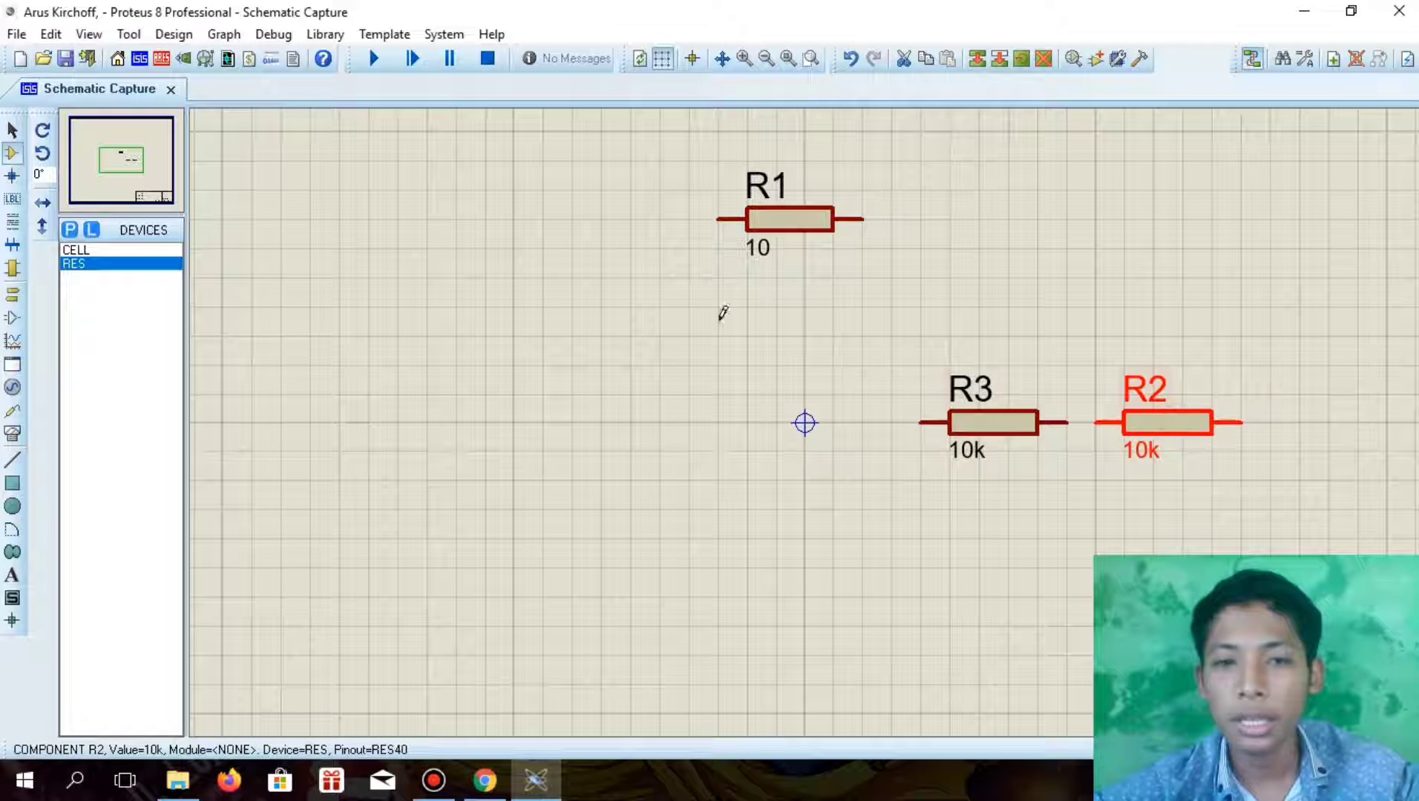
pyautogui.rightClick(1146, 425)
pyautogui.click(1241, 279)
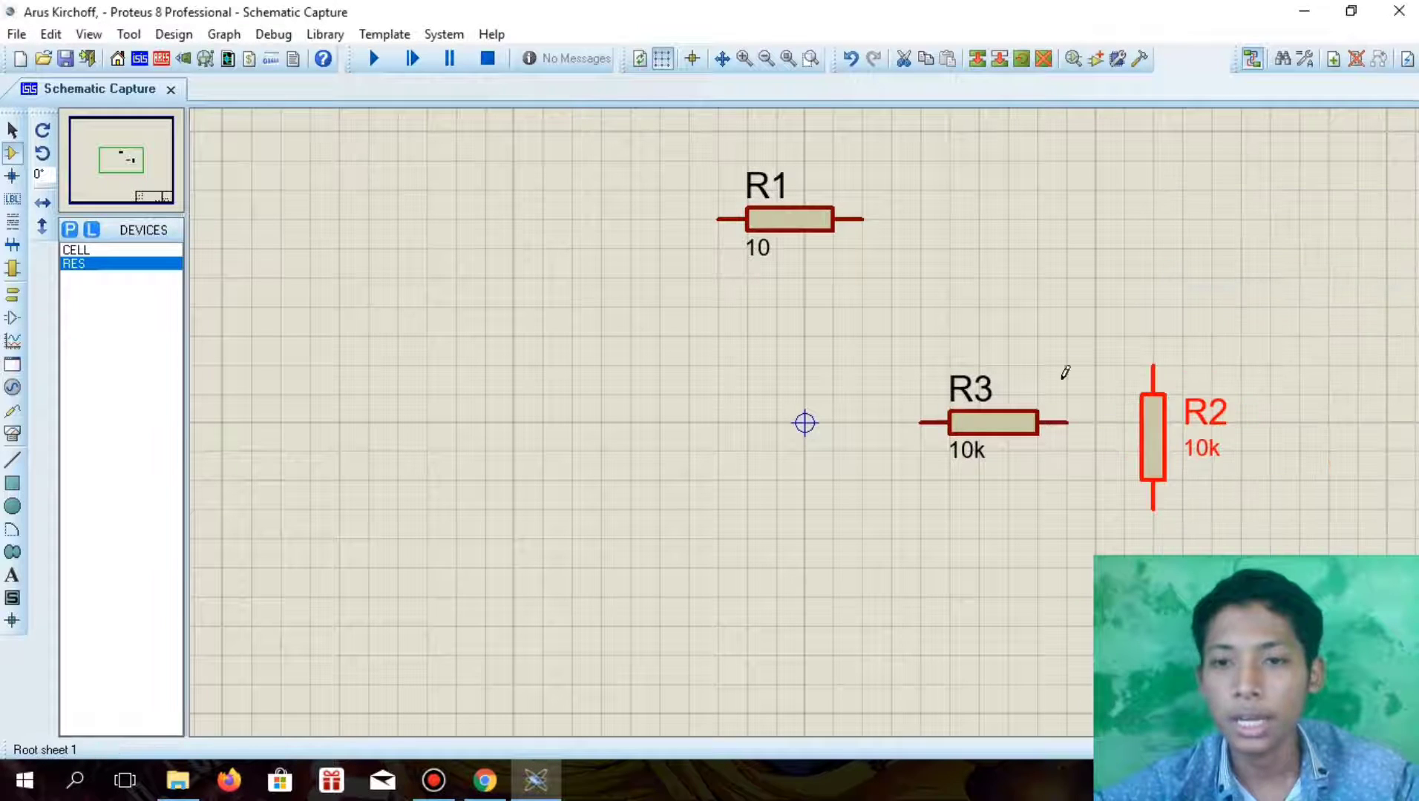
pyautogui.click(1024, 422)
pyautogui.rightClick(1024, 421)
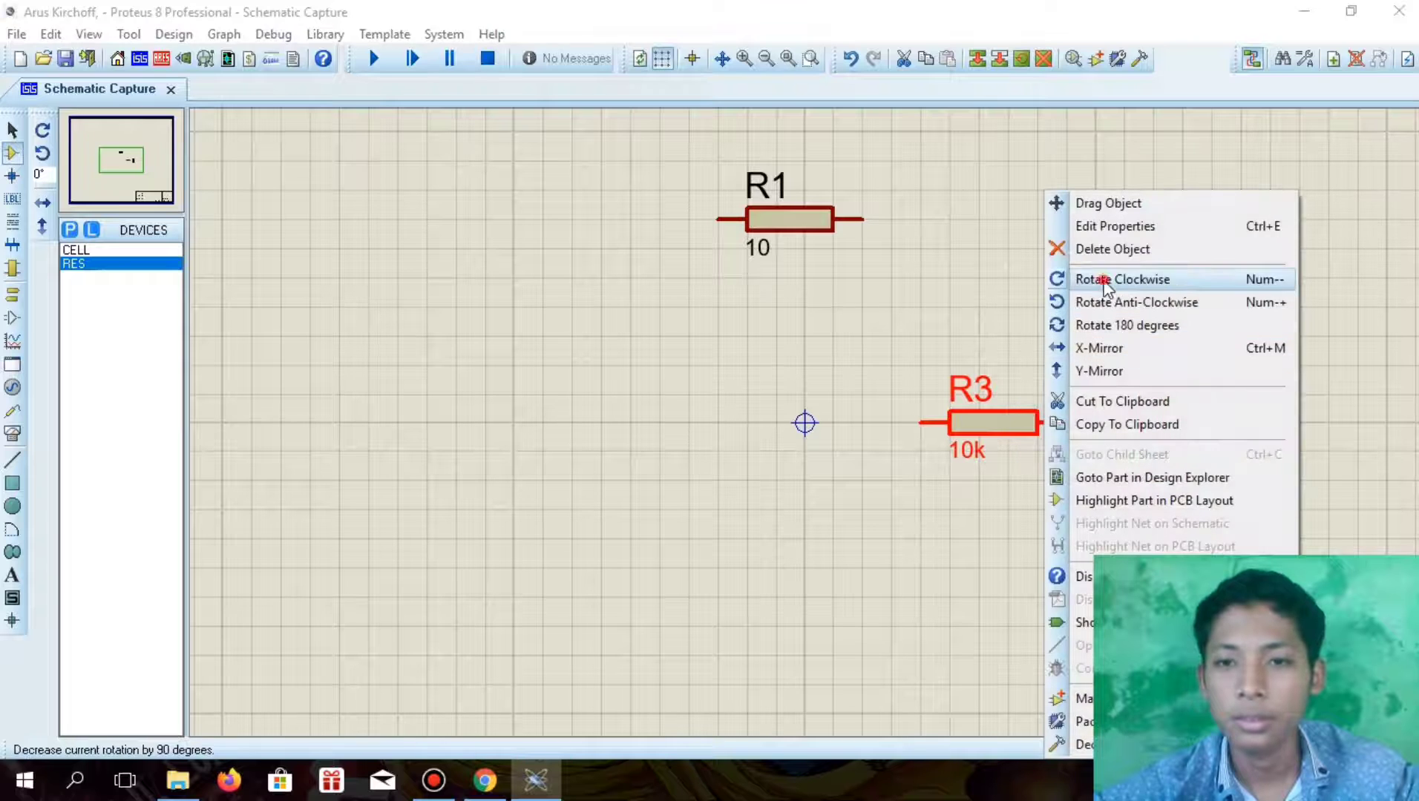
pyautogui.click(1103, 280)
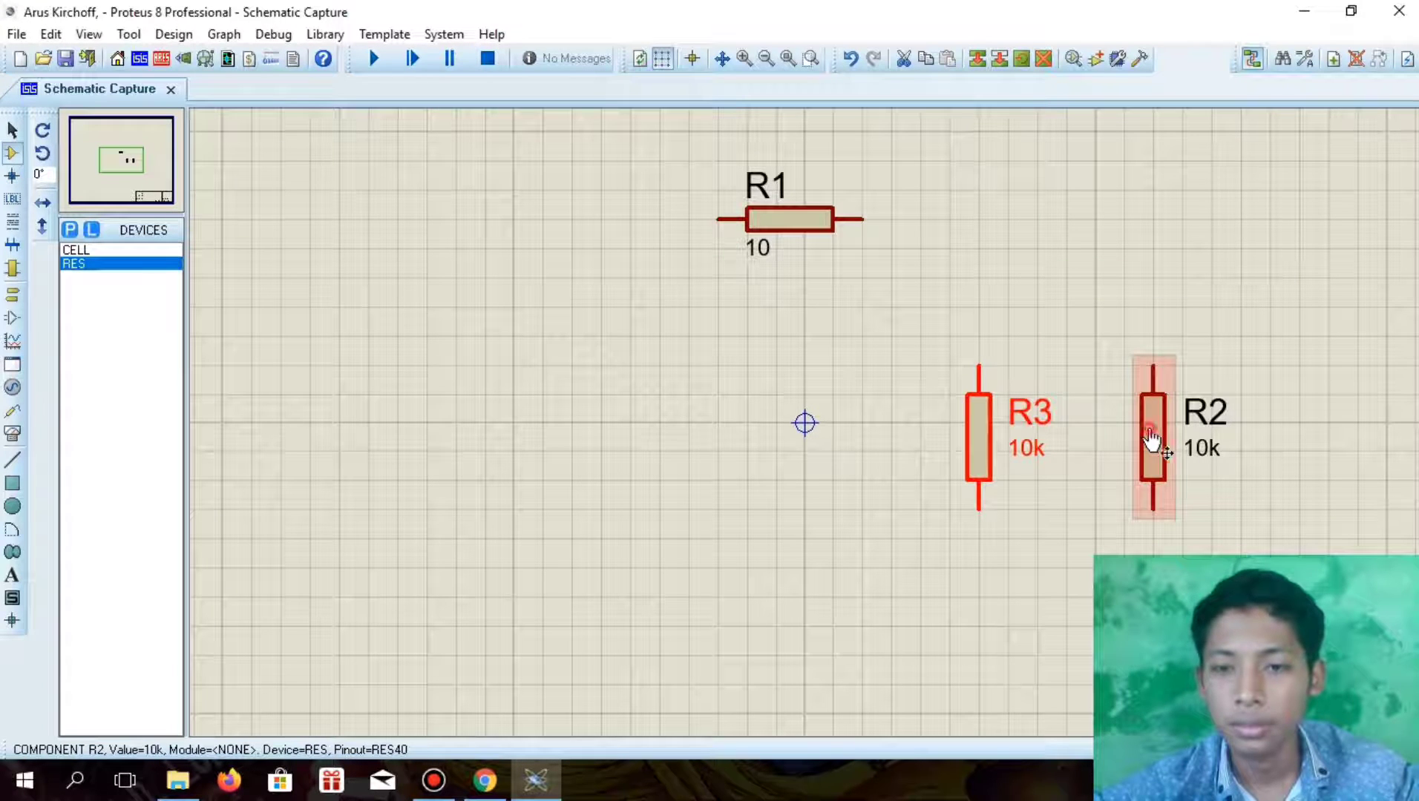
pyautogui.click(1150, 440)
pyautogui.moveTo(1150, 440); pyautogui.dragTo(1128, 443)
pyautogui.click(1035, 454)
# Set R2's part value to 560
pyautogui.doubleClick(1189, 452)
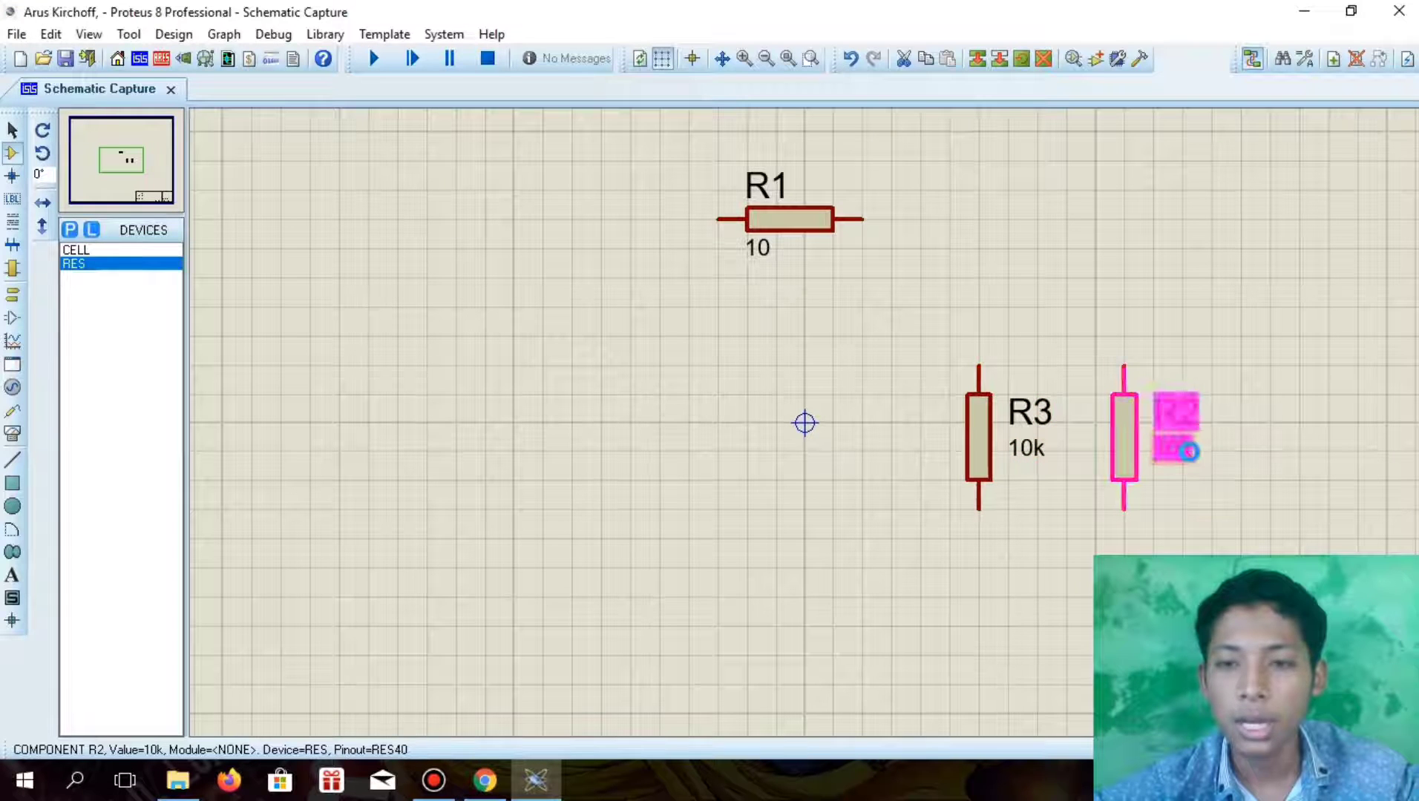
pyautogui.click(686, 216)
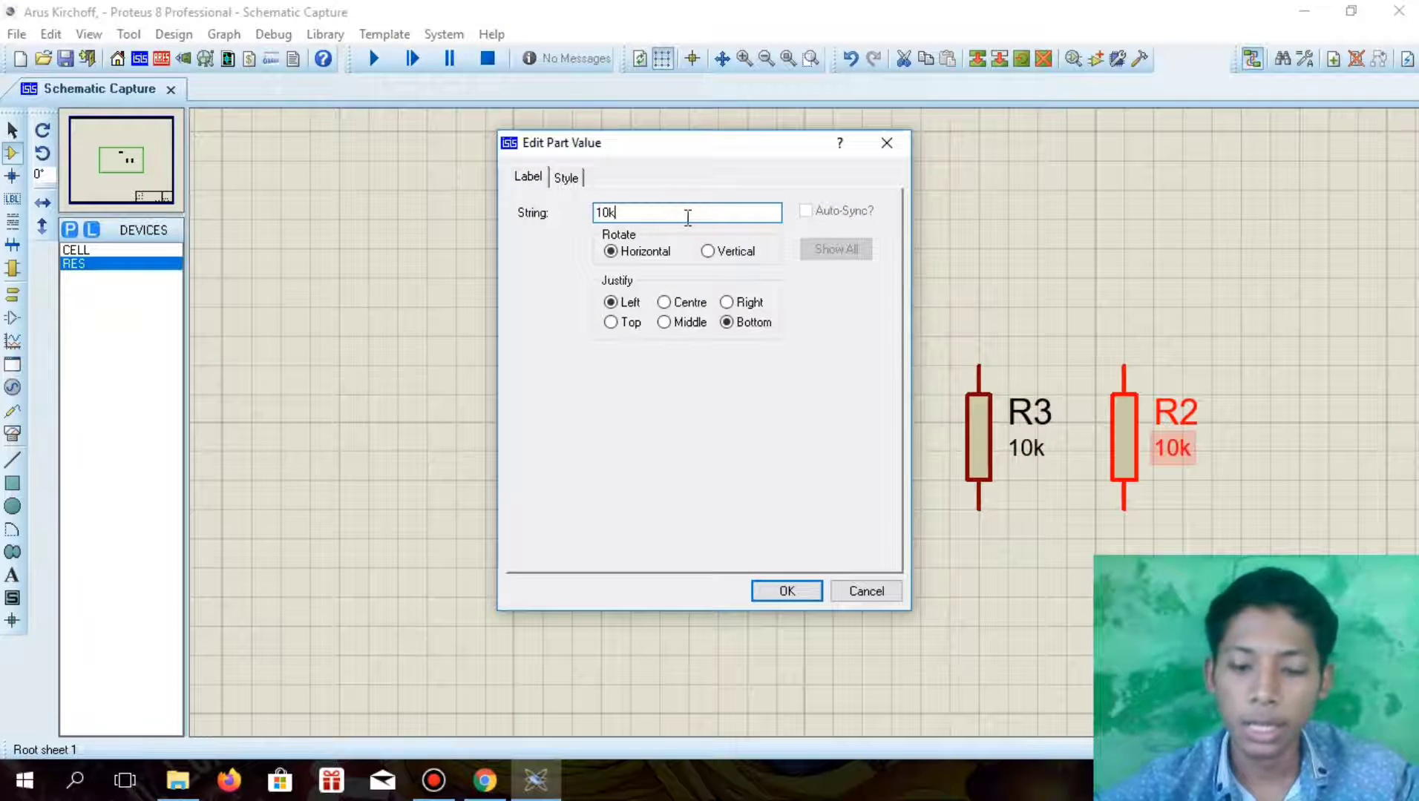
pyautogui.press('BackSpace')
pyautogui.press('BackSpace')
pyautogui.press('BackSpace')
pyautogui.write('560')
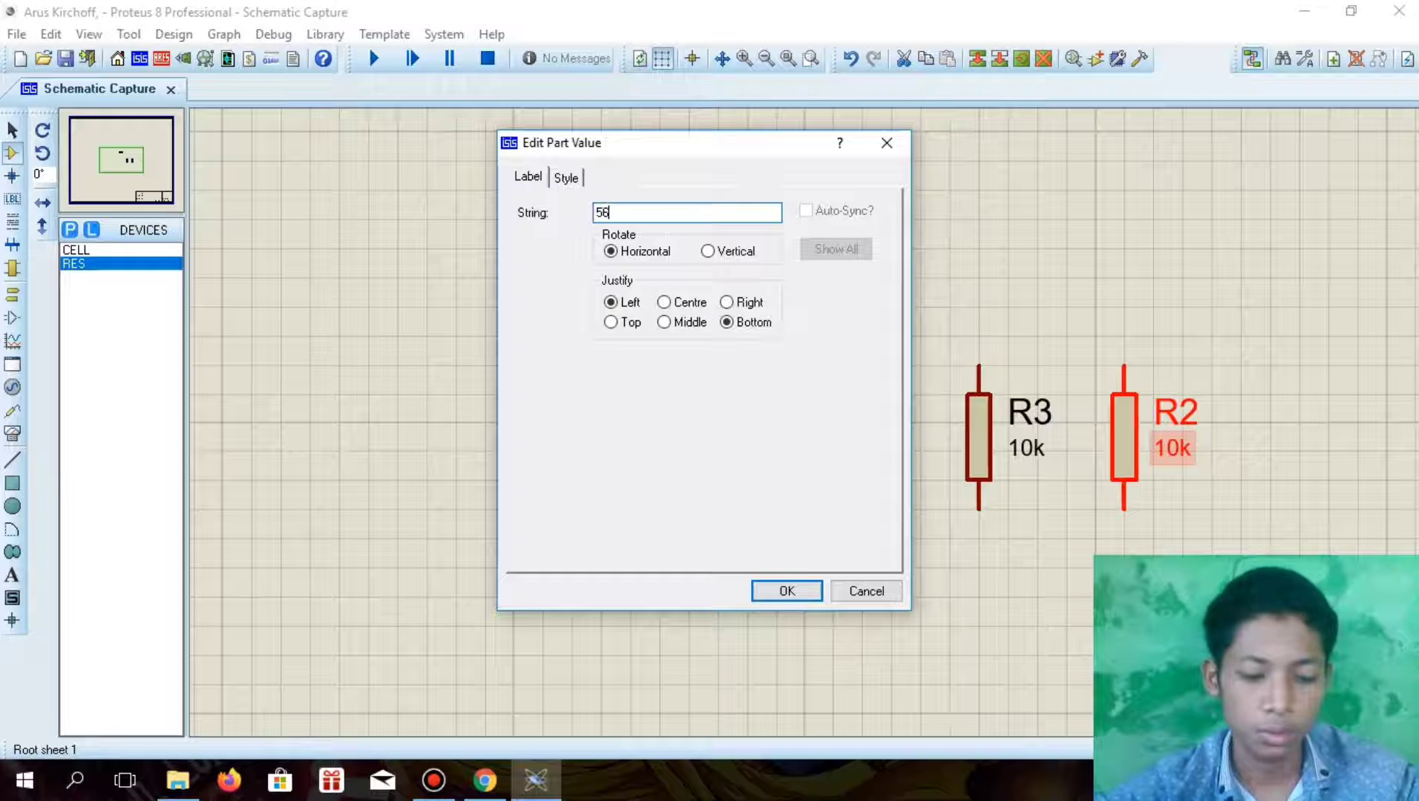
pyautogui.click(762, 591)
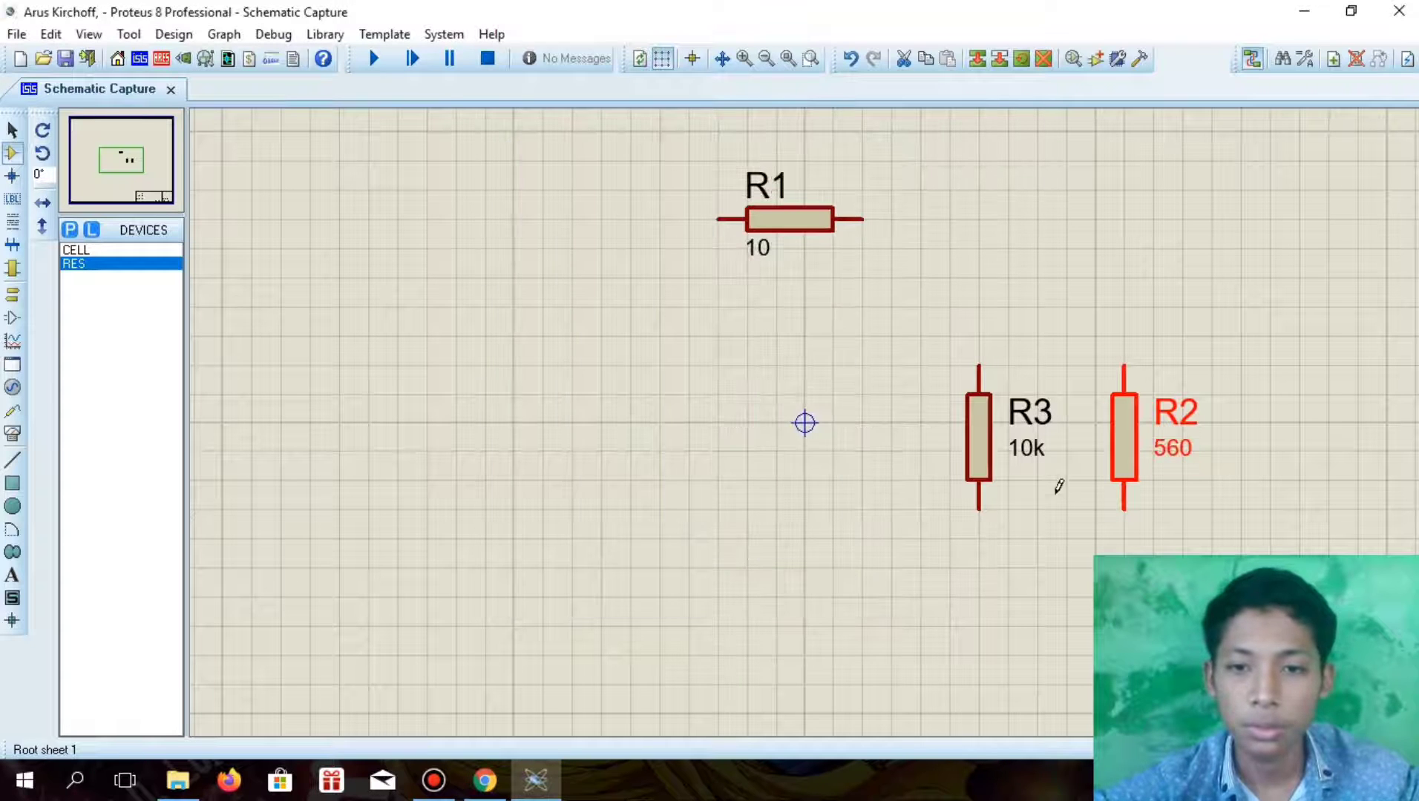
# Set R3's part value to 100
pyautogui.doubleClick(1016, 448)
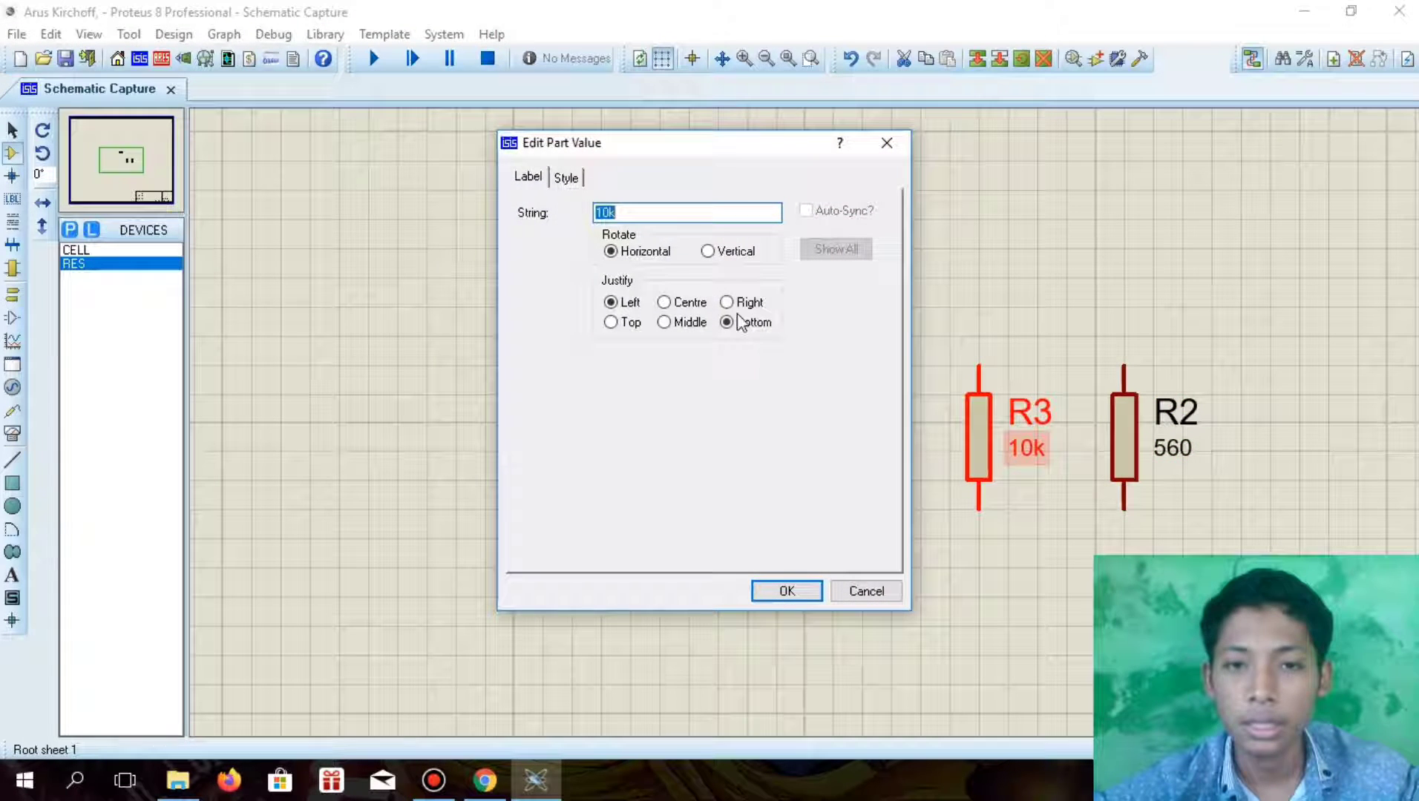
pyautogui.click(673, 215)
pyautogui.press('BackSpace')
pyautogui.write('0')
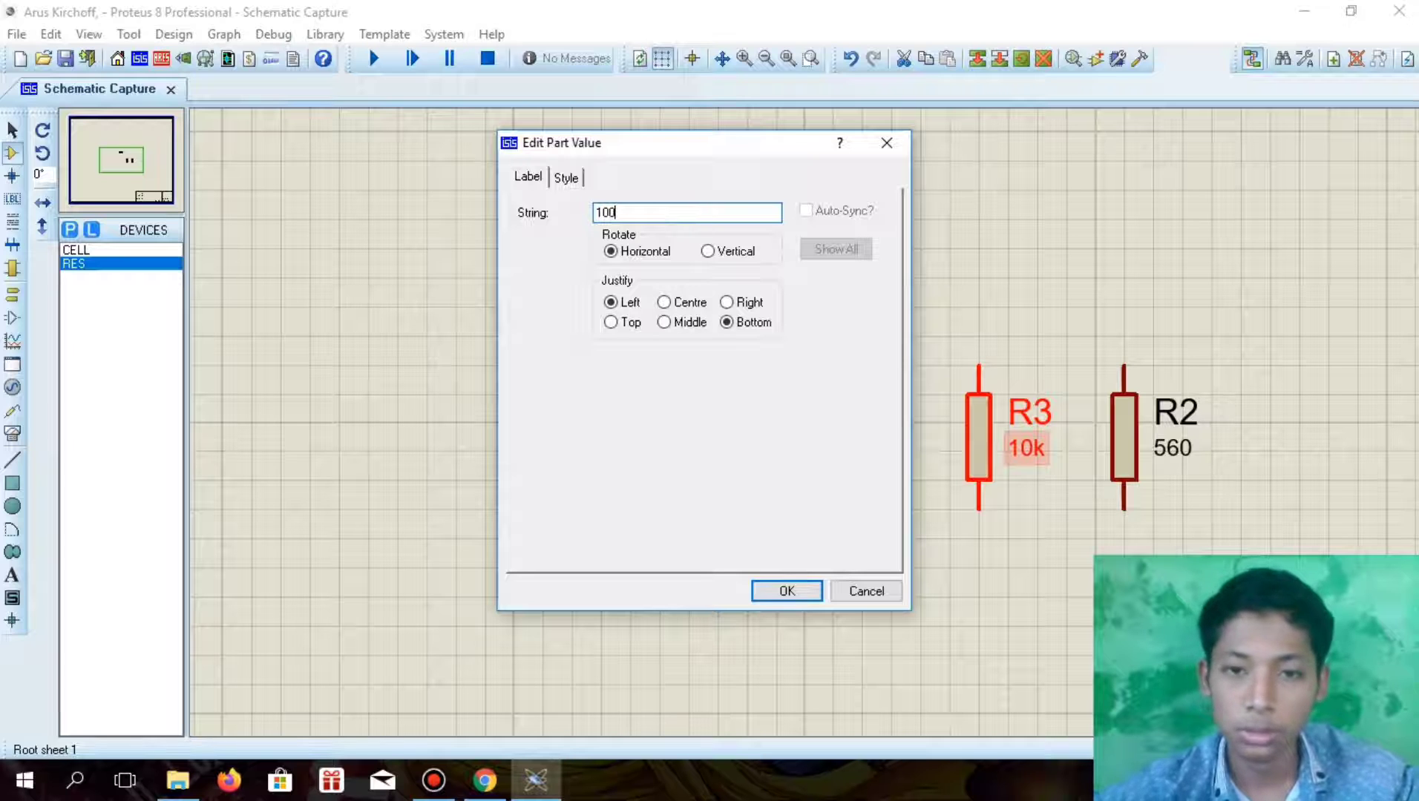
pyautogui.click(788, 591)
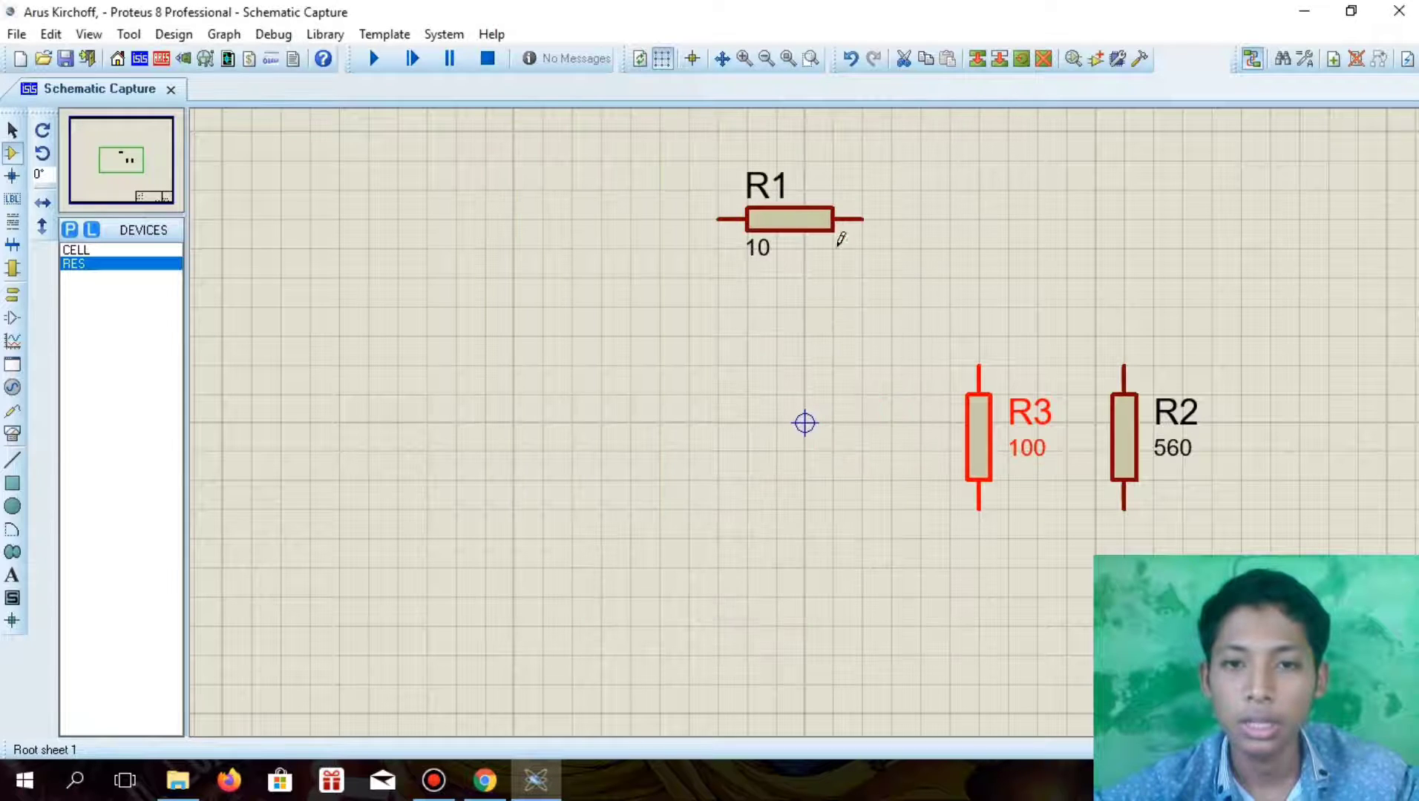
# Wire R1's free end nearest the vertical resistors to the top of R2, and branch that wire down to the top of R3
pyautogui.click(863, 220)
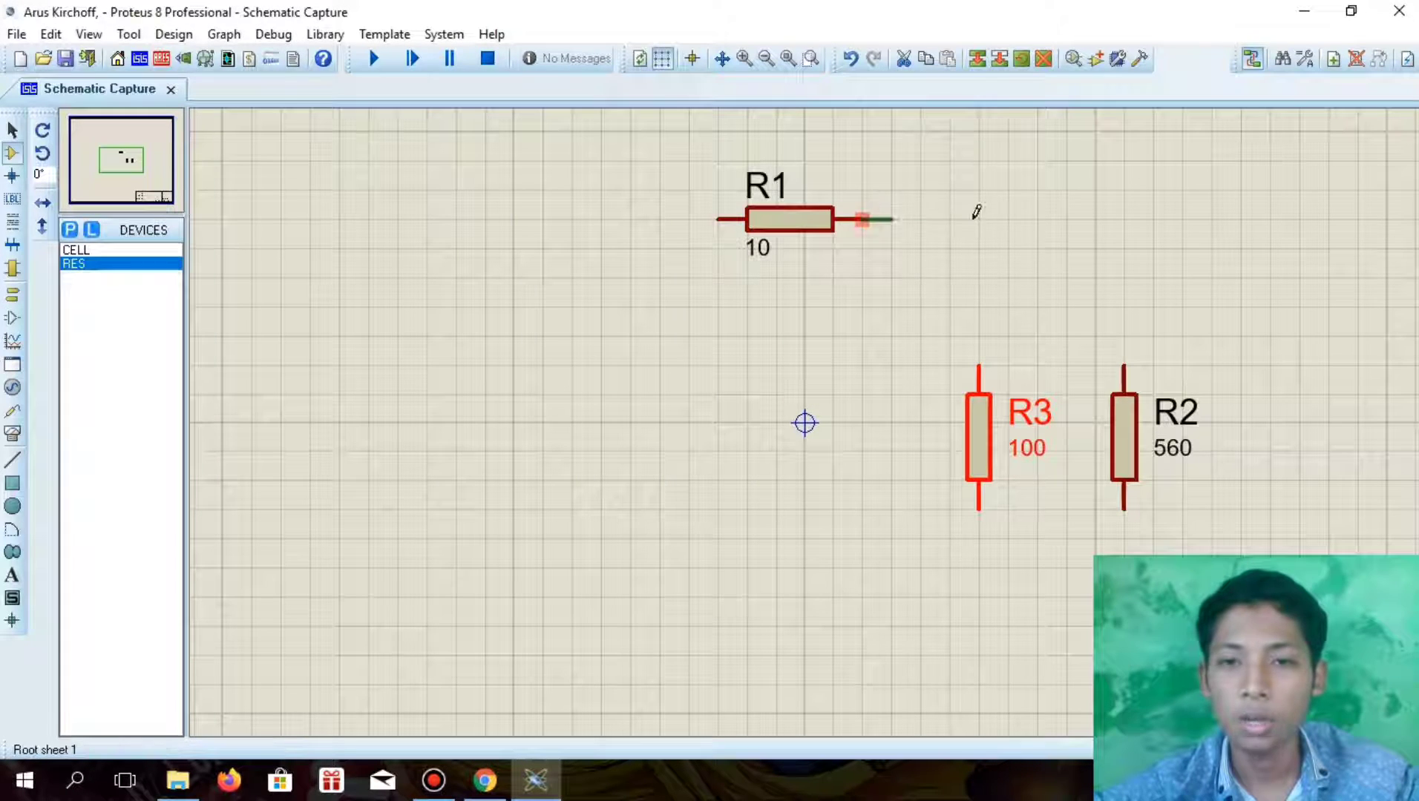
pyautogui.click(1123, 365)
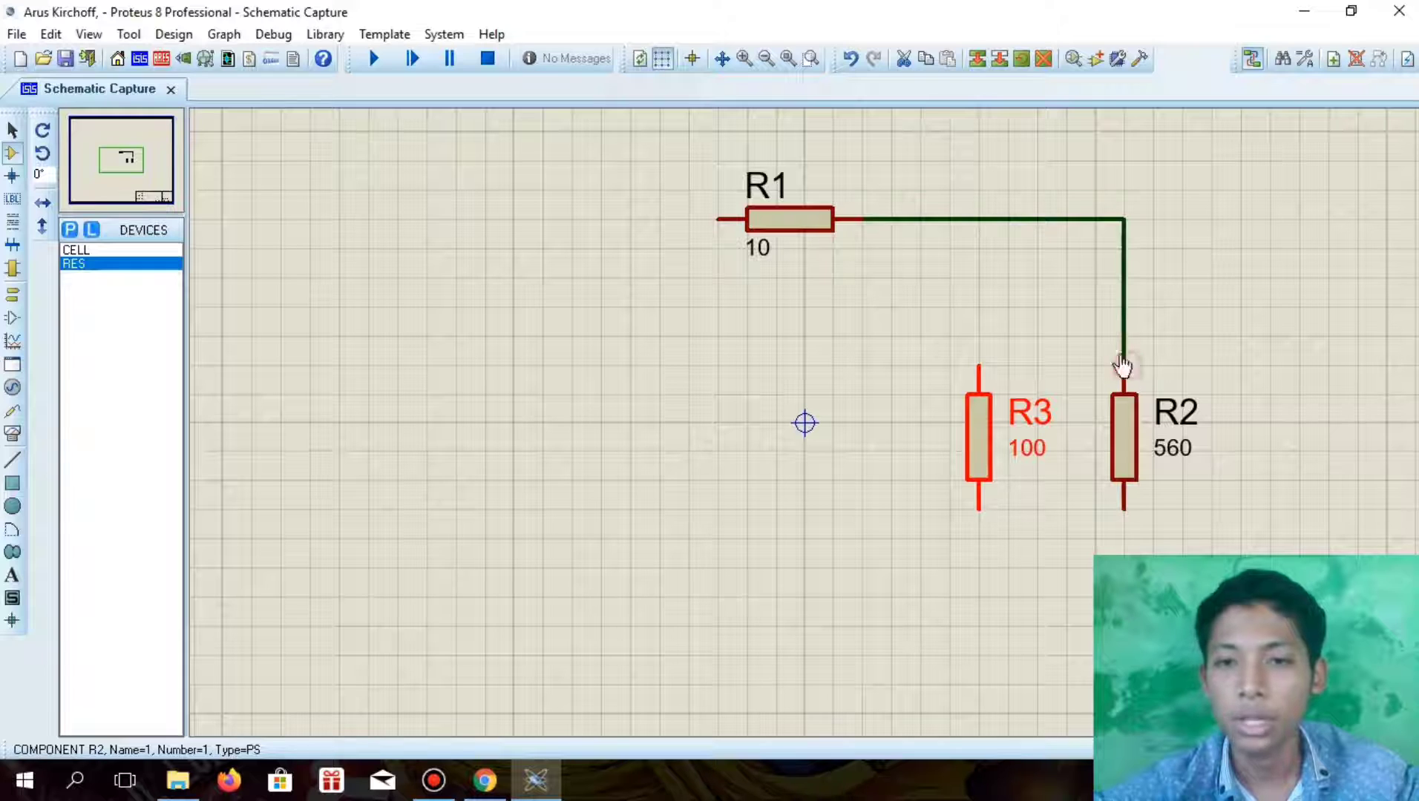
pyautogui.click(978, 220)
pyautogui.click(979, 365)
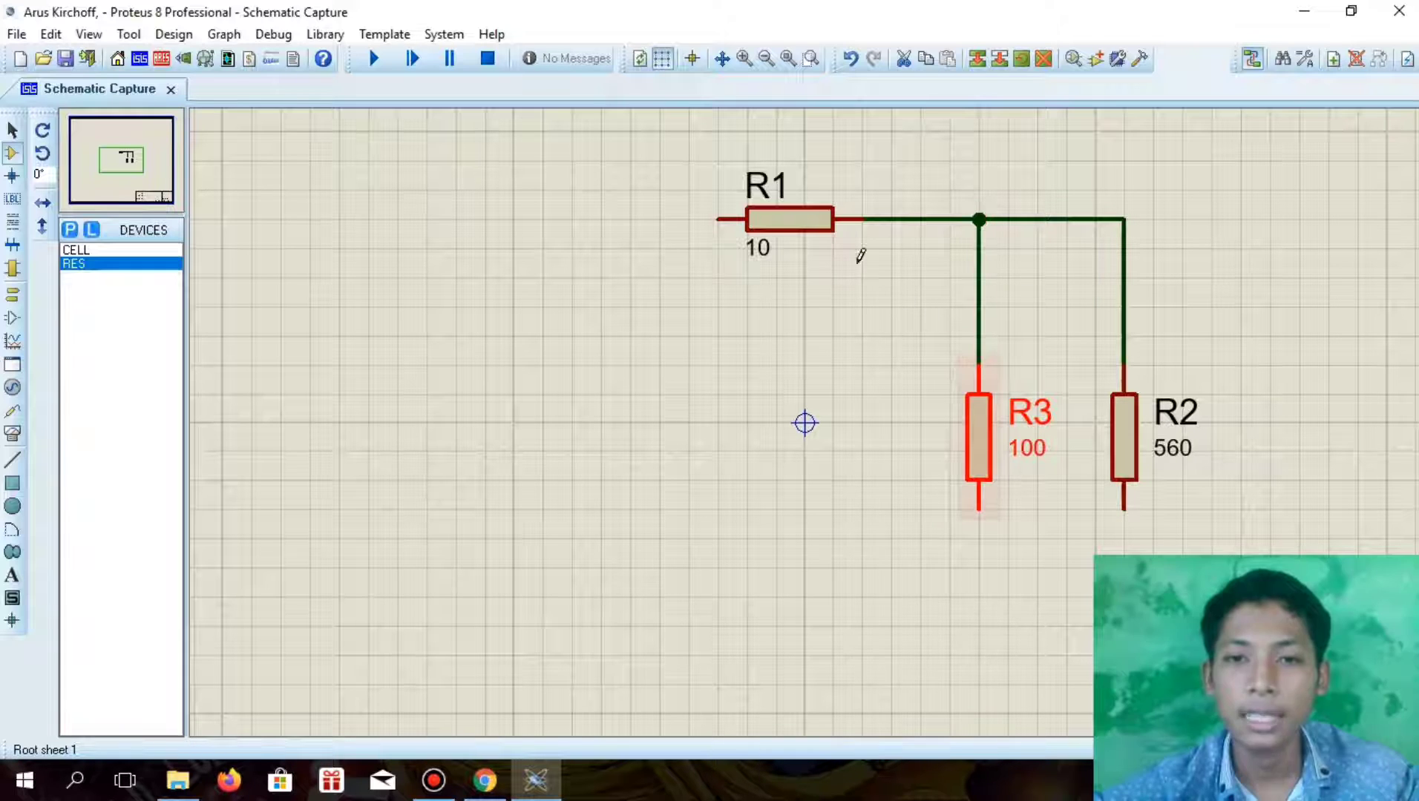
# Place a CELL battery below and to the left of R1 and wire its positive terminal to R1's free end
pyautogui.click(117, 250)
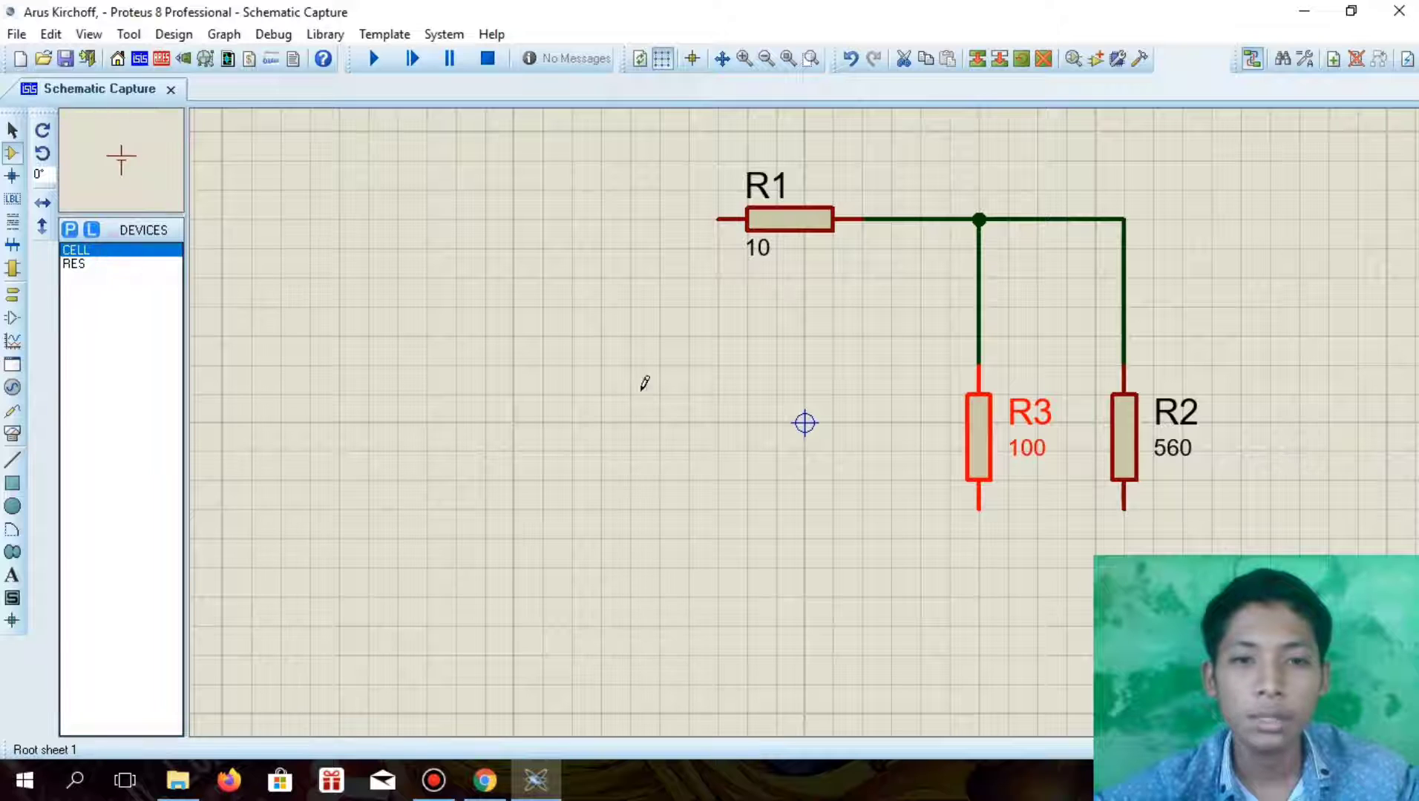
pyautogui.click(576, 386)
pyautogui.click(529, 406)
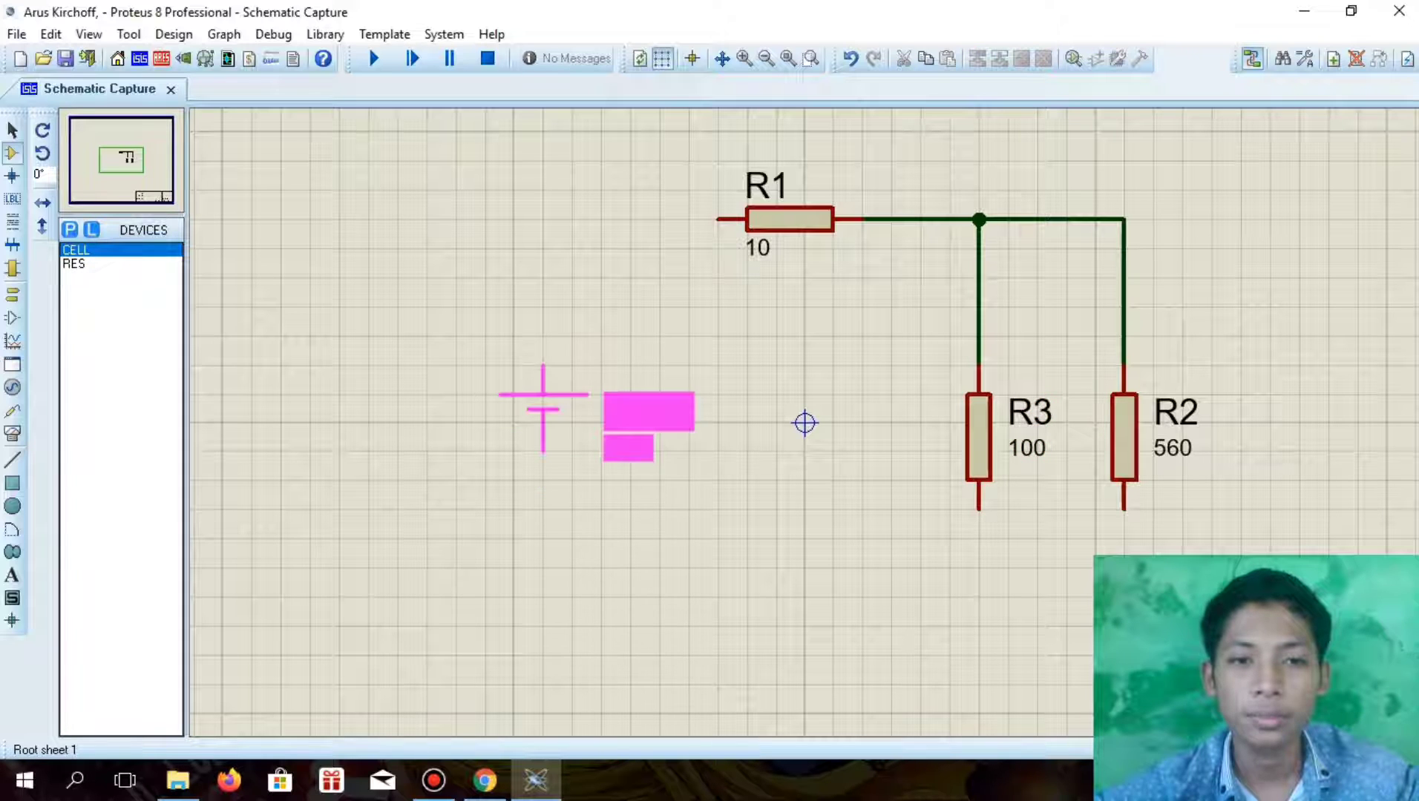
pyautogui.click(542, 380)
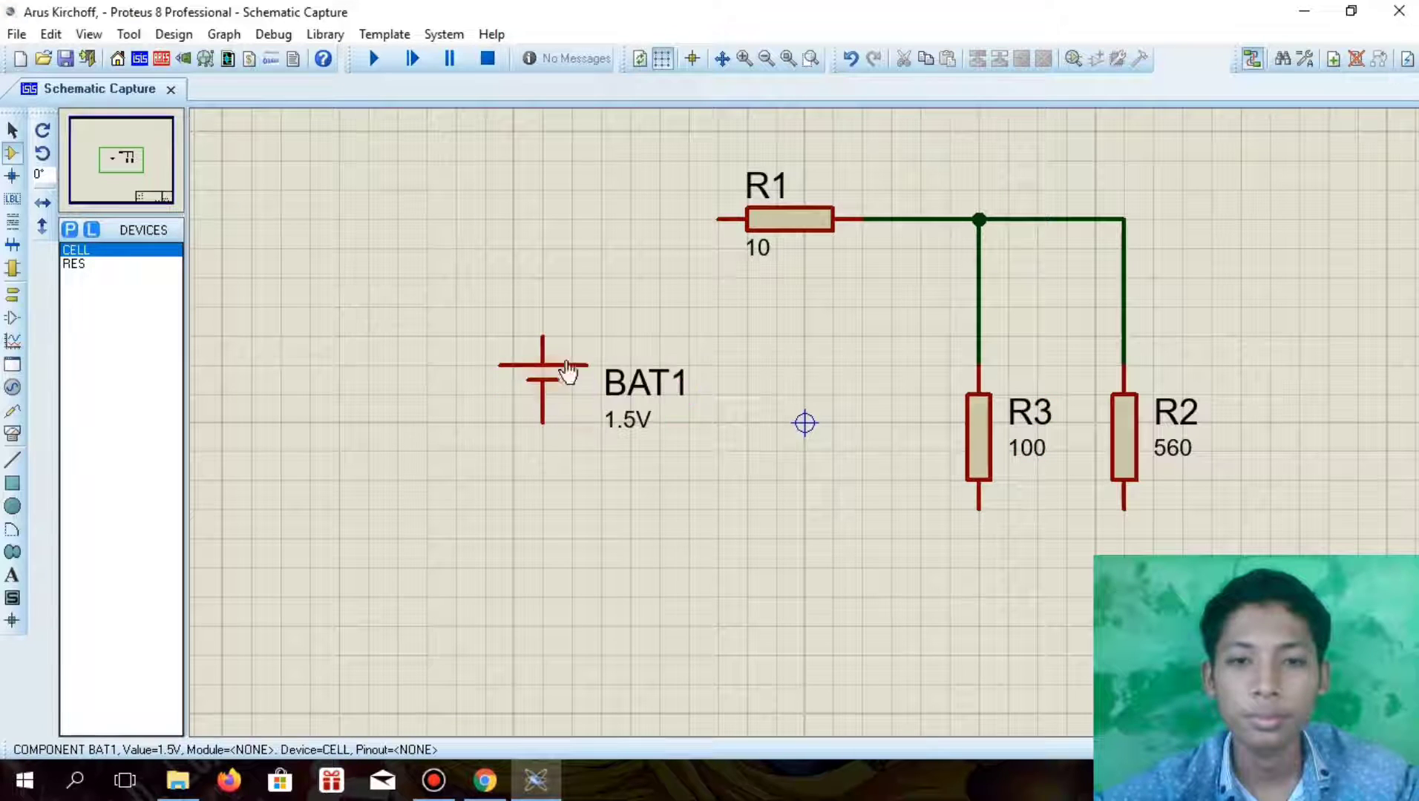
pyautogui.click(718, 218)
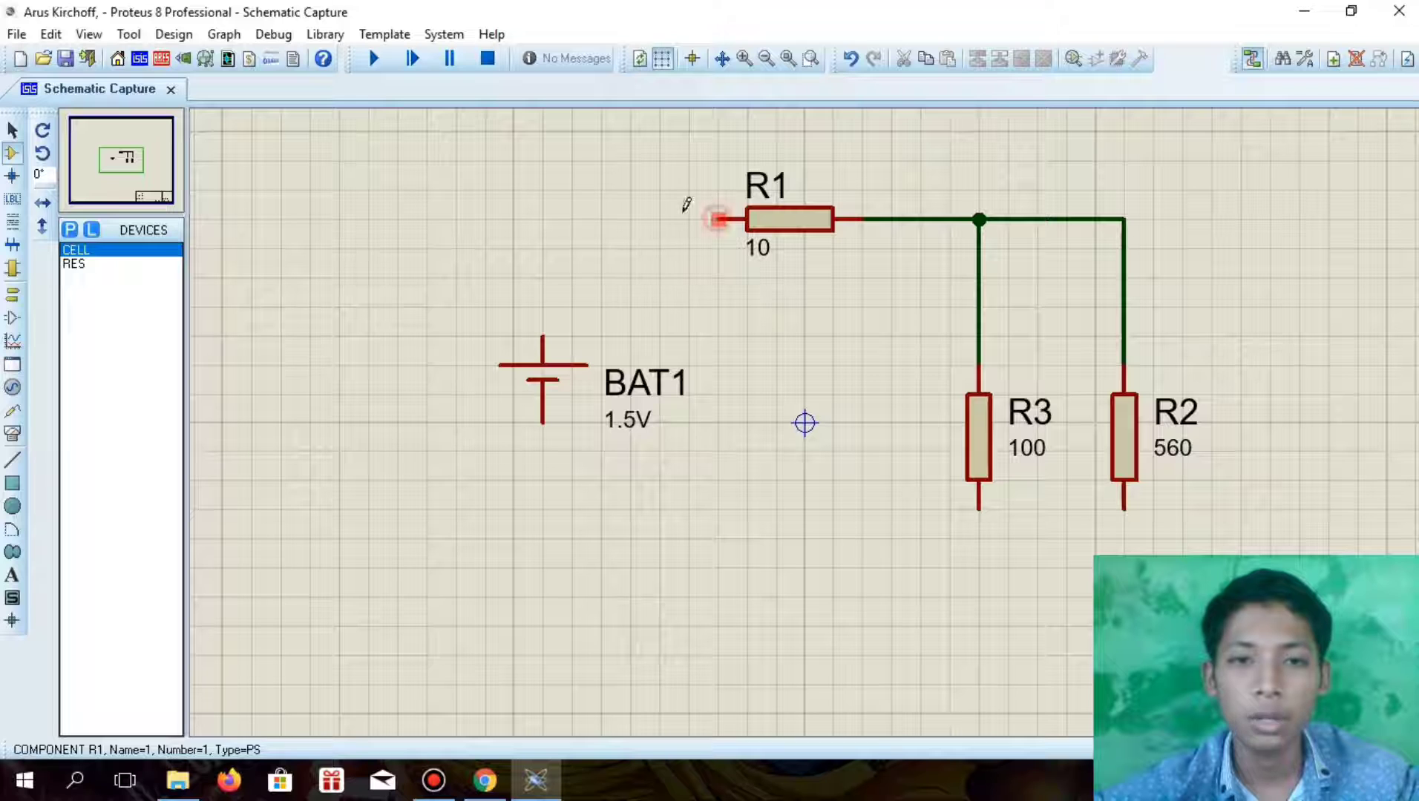
pyautogui.click(543, 335)
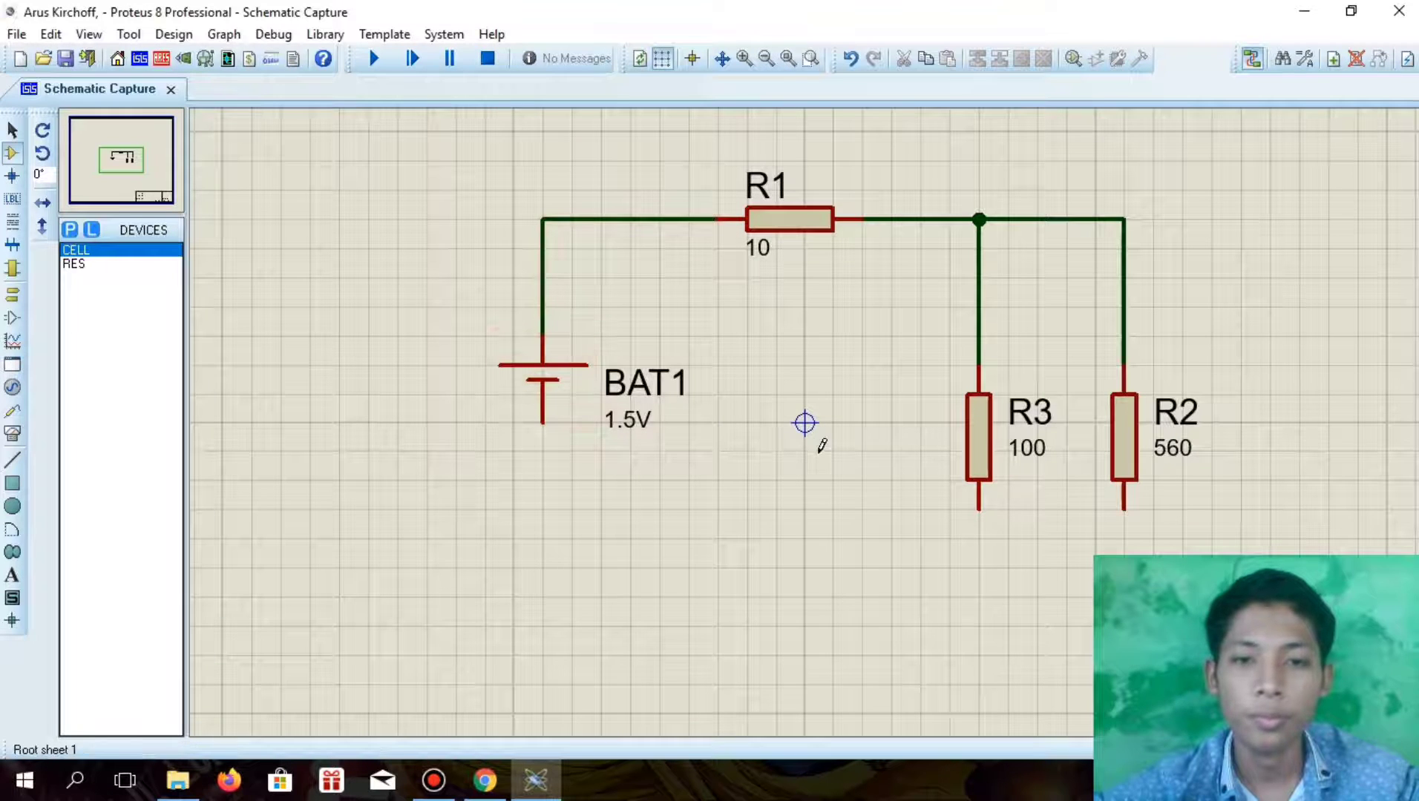
# Set BAT1's part value to 9V
pyautogui.scroll(-1, 813, 461)
pyautogui.scroll(1, 805, 416)
pyautogui.scroll(-1, 806, 401)
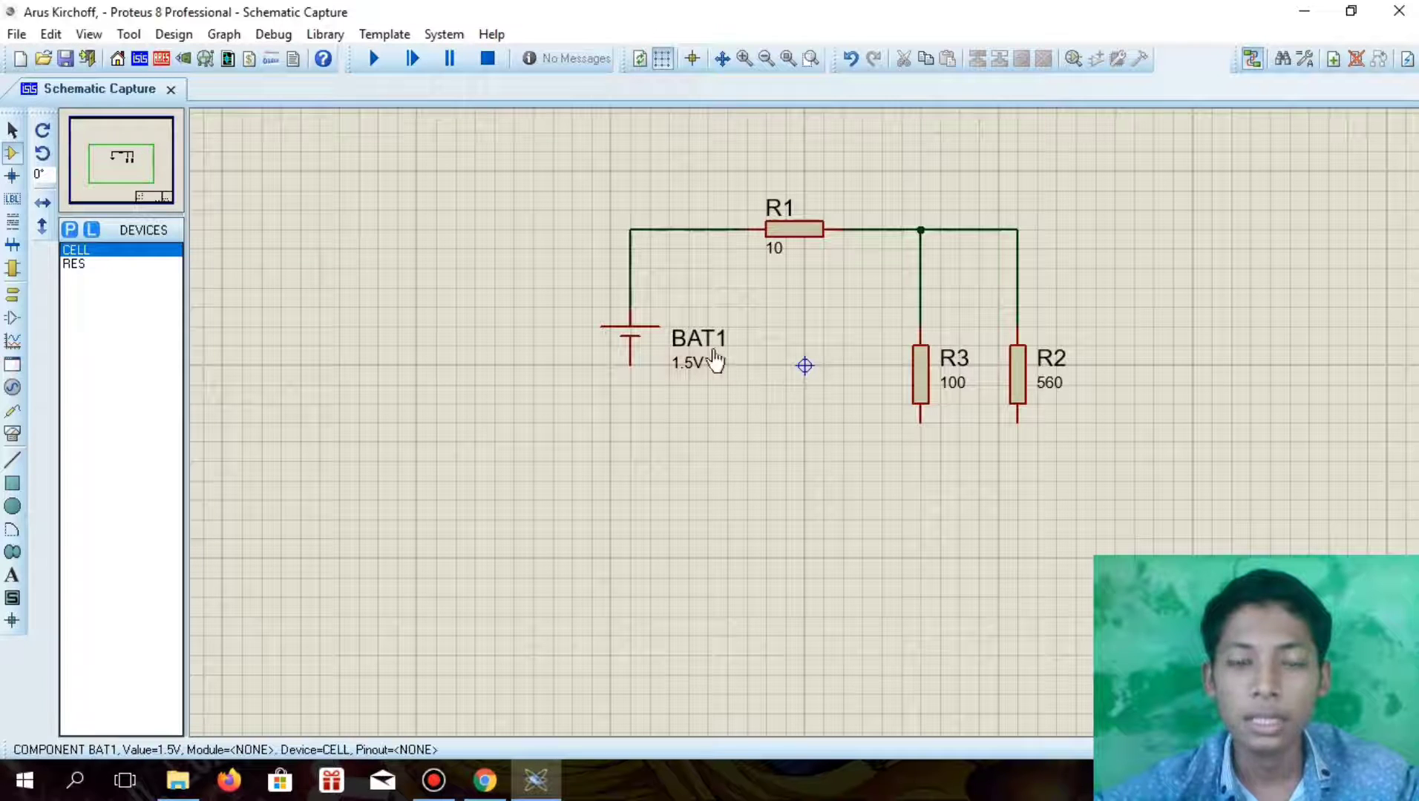
pyautogui.click(681, 373)
pyautogui.click(684, 371)
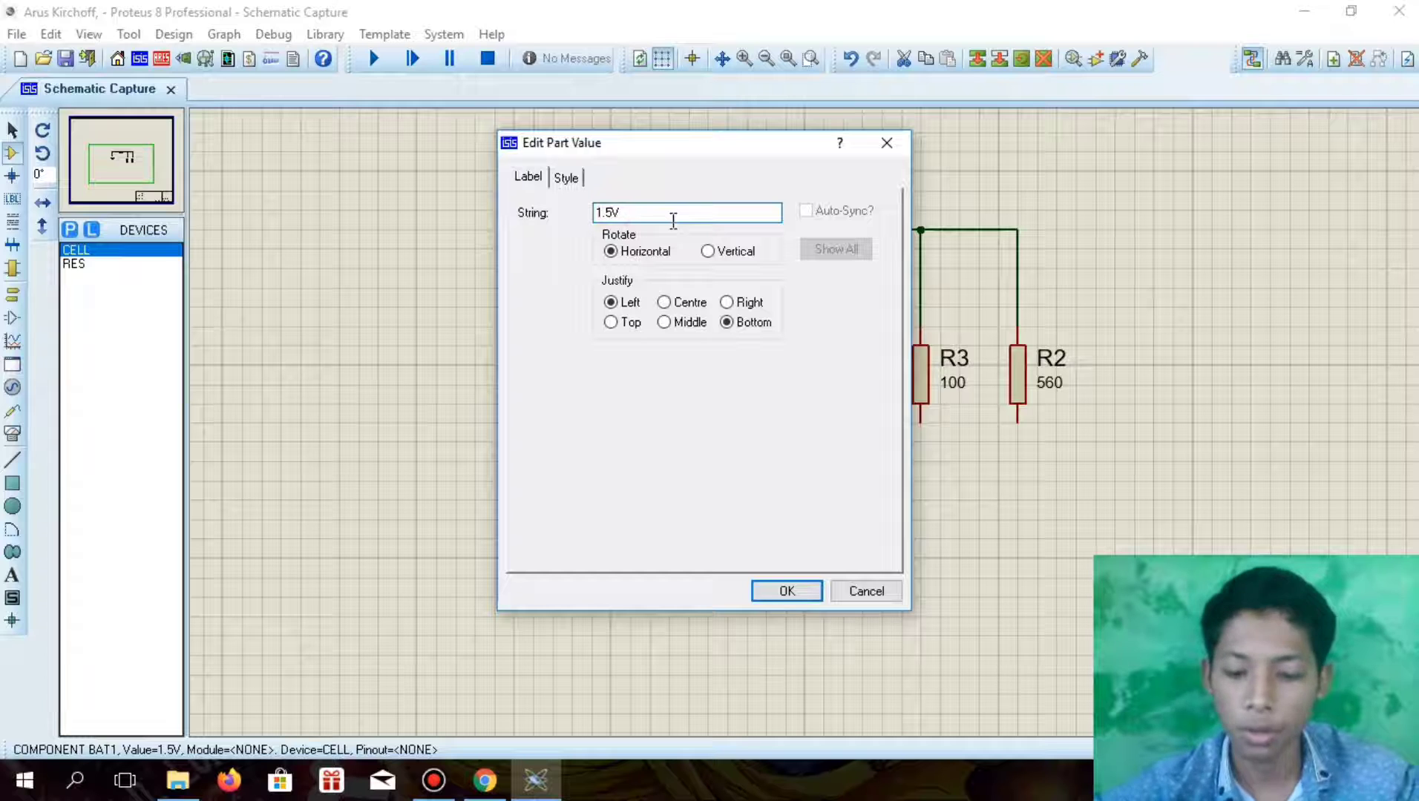
pyautogui.write('9V')
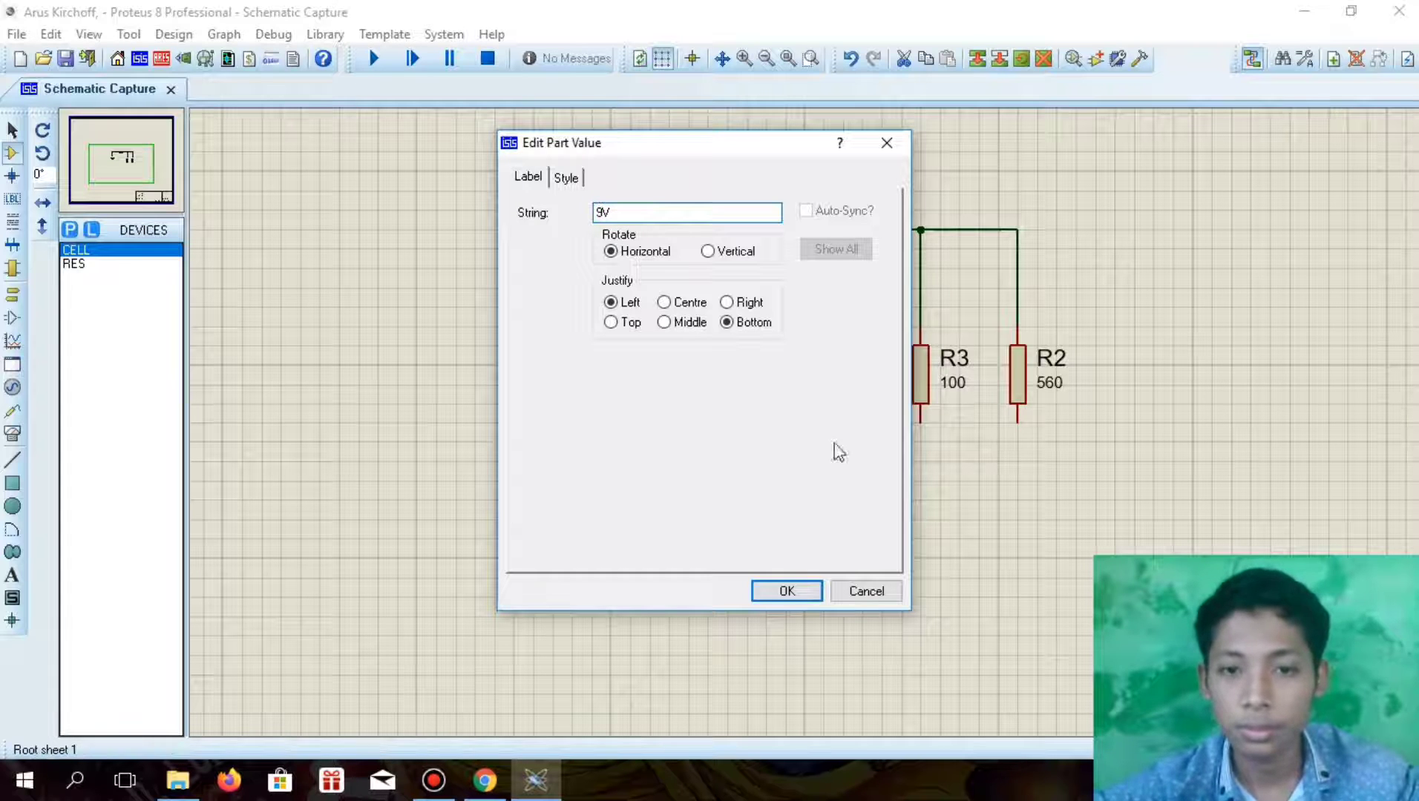
pyautogui.click(786, 591)
pyautogui.click(770, 424)
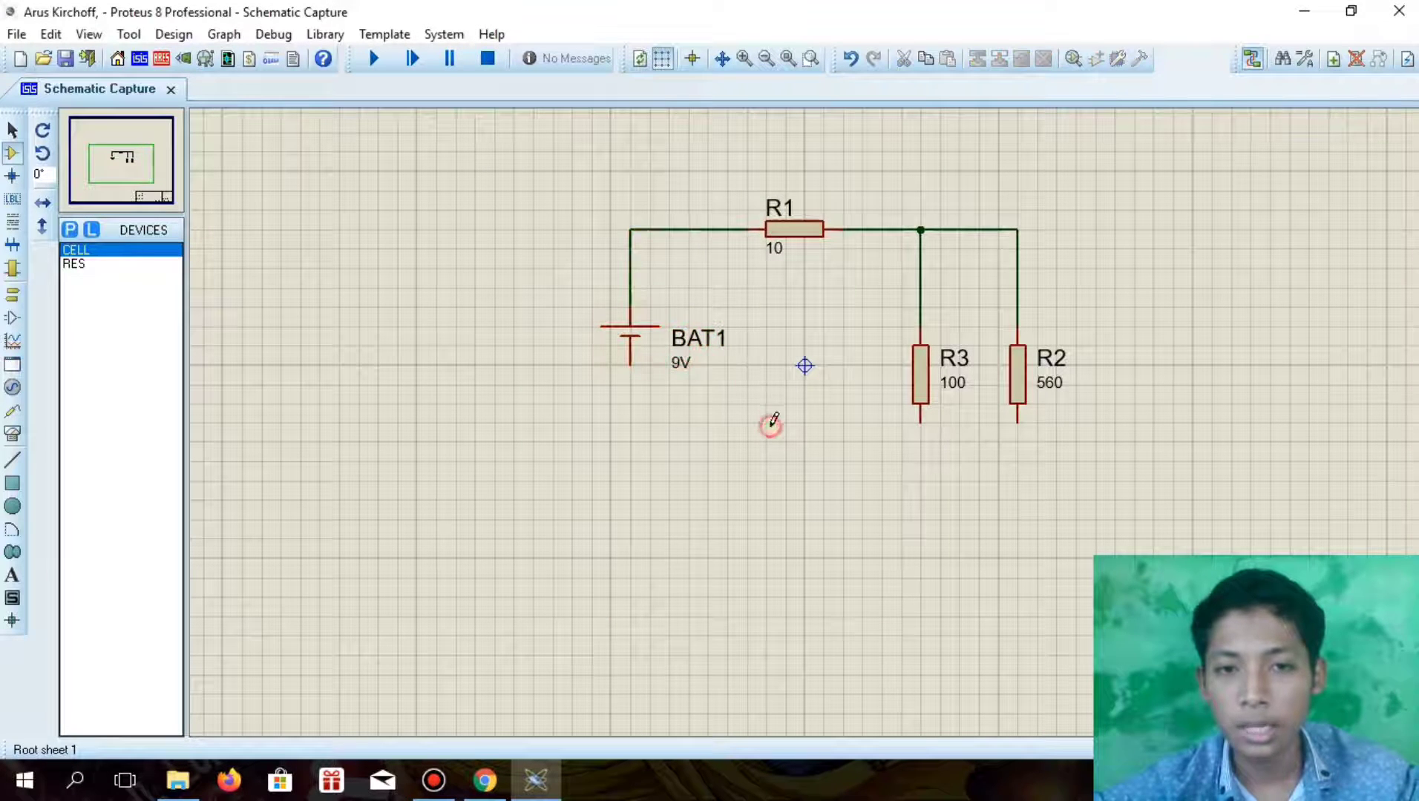
# Place two AC ammeters side by side, one below R3 and one below R2
pyautogui.click(12, 432)
pyautogui.click(93, 400)
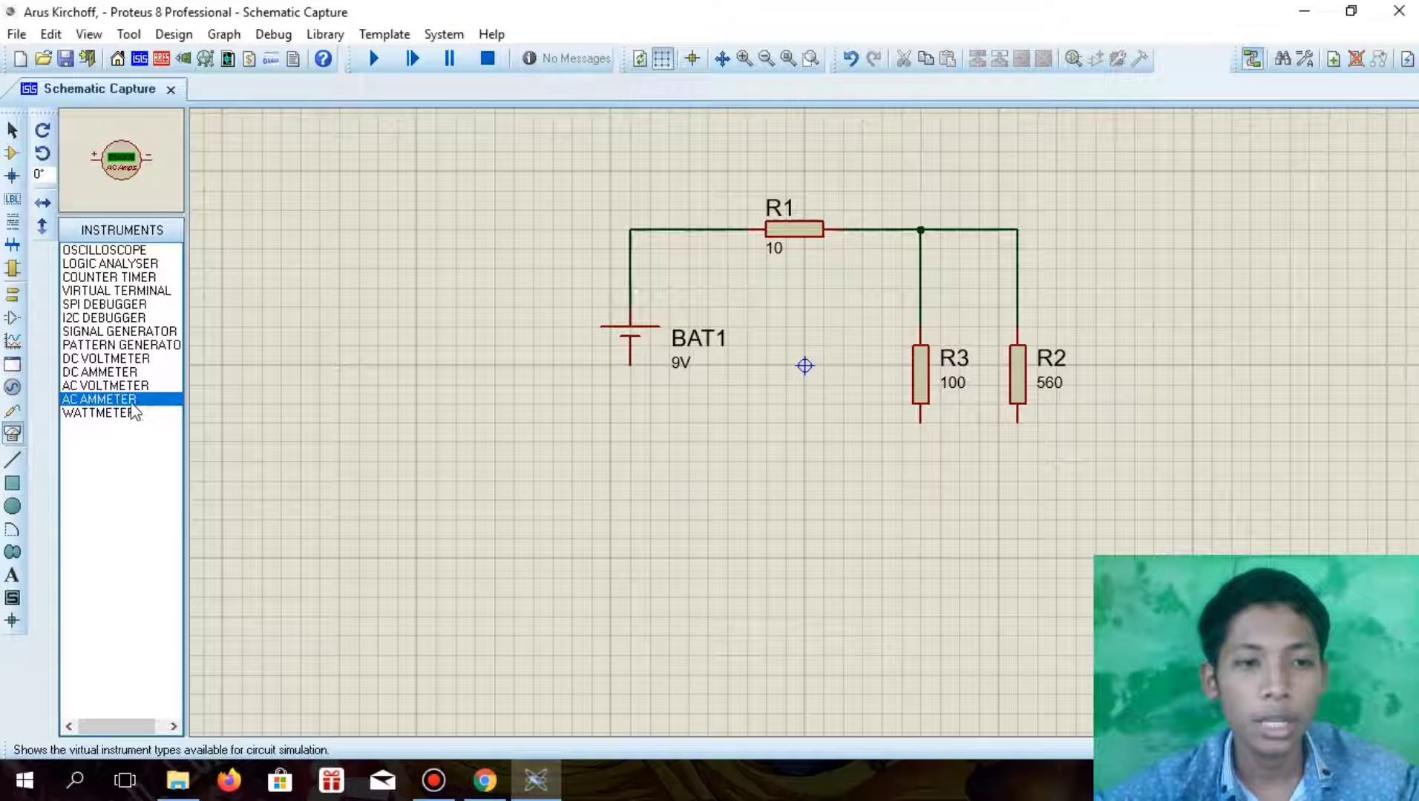
pyautogui.click(922, 488)
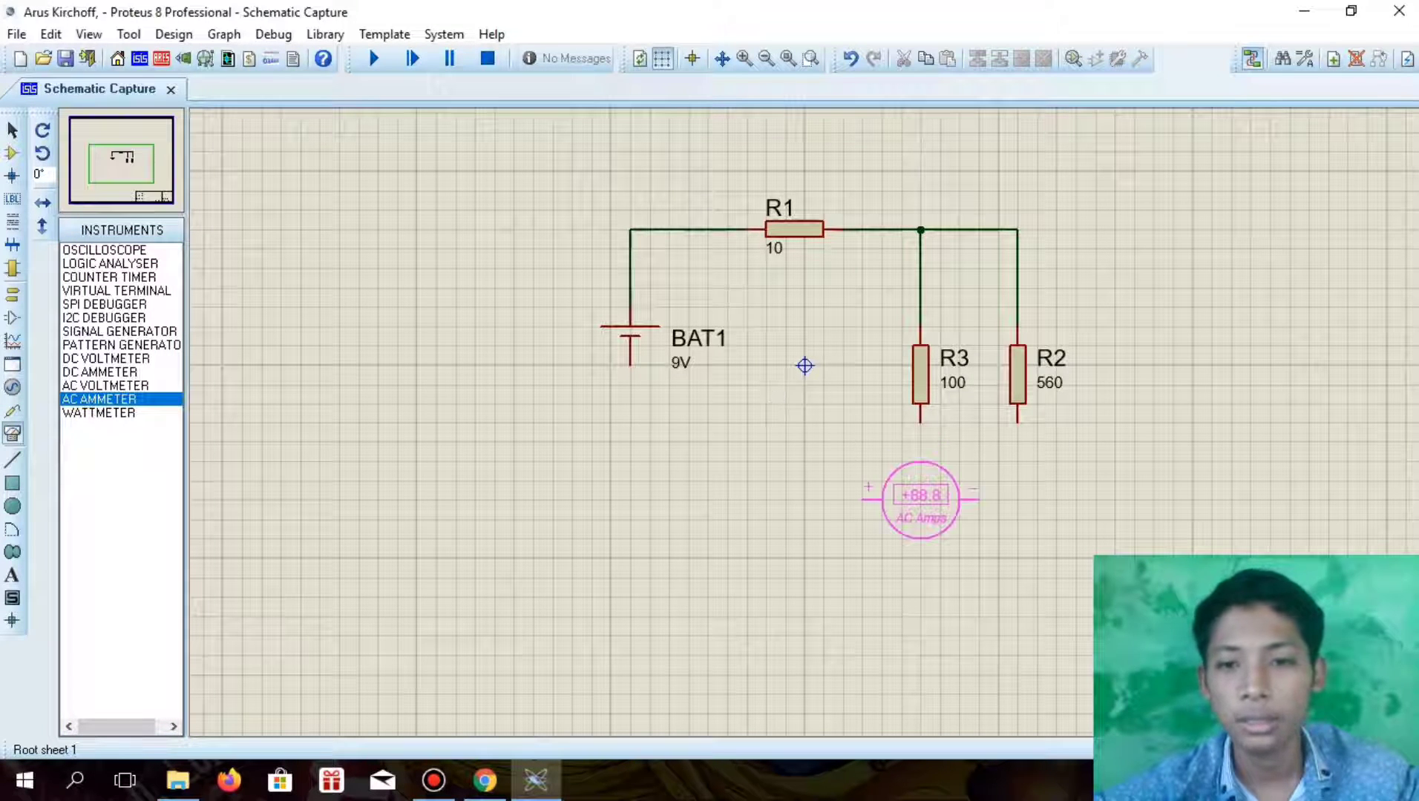
pyautogui.click(901, 499)
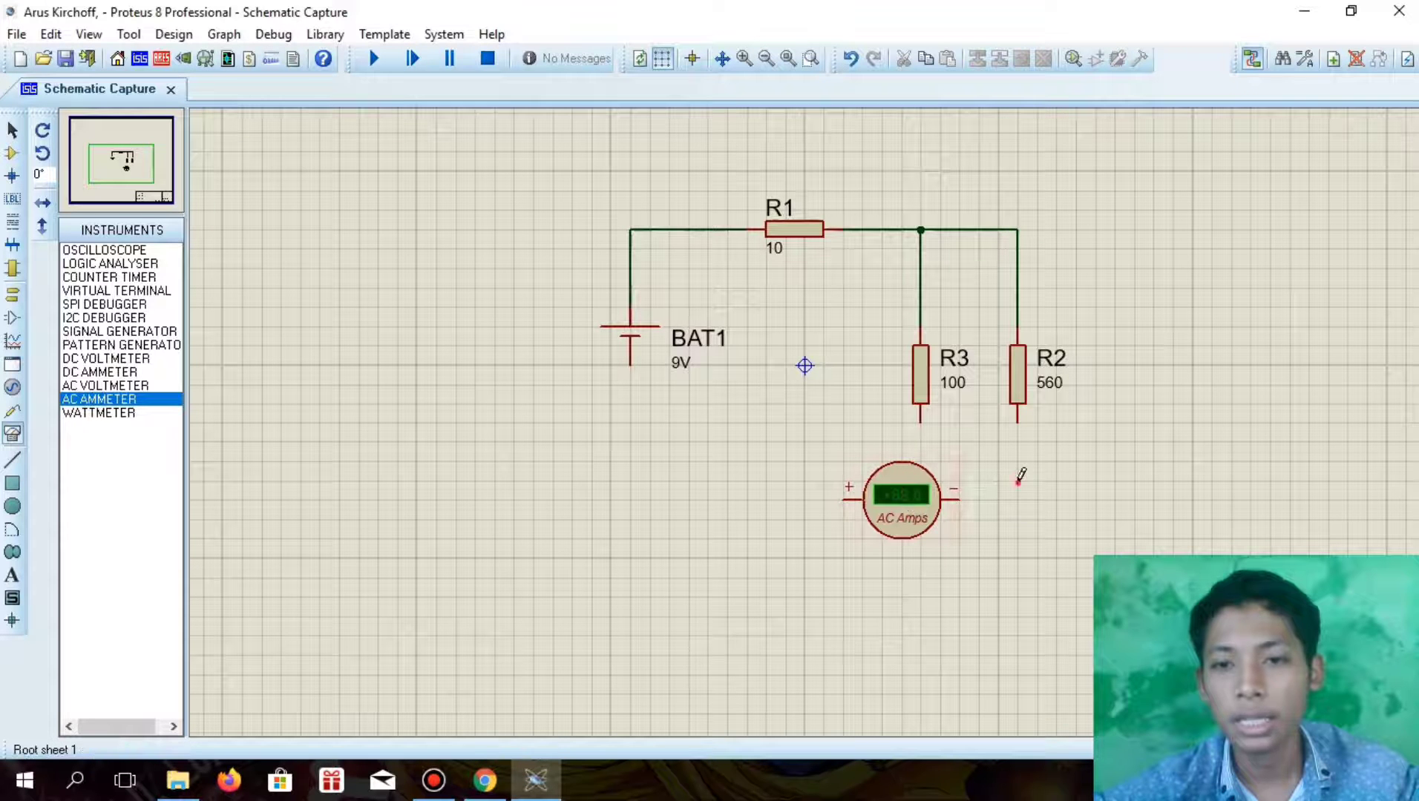
pyautogui.click(1037, 499)
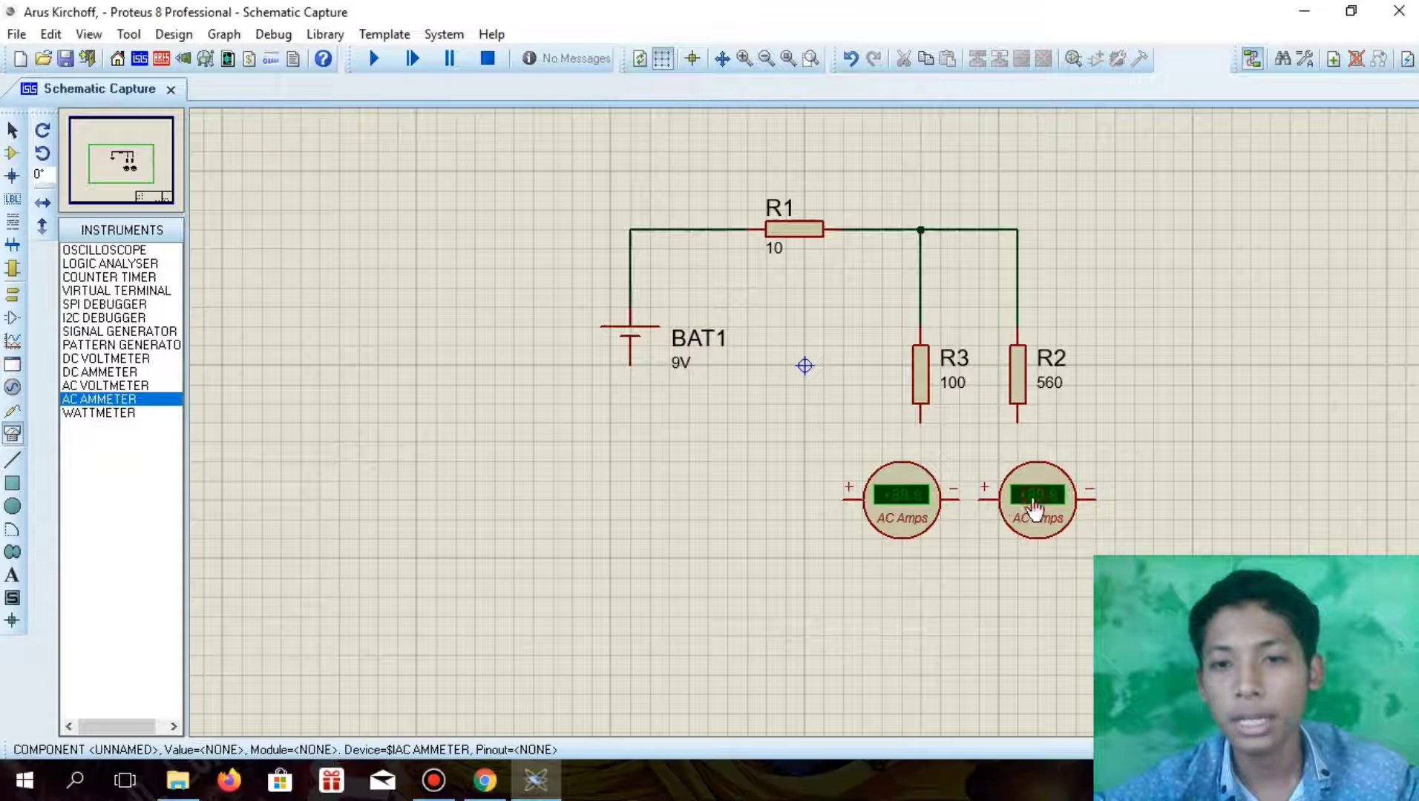
# Rotate both AC ammeters clockwise and align them vertically beneath R3 and R2
pyautogui.click(910, 490)
pyautogui.rightClick(910, 490)
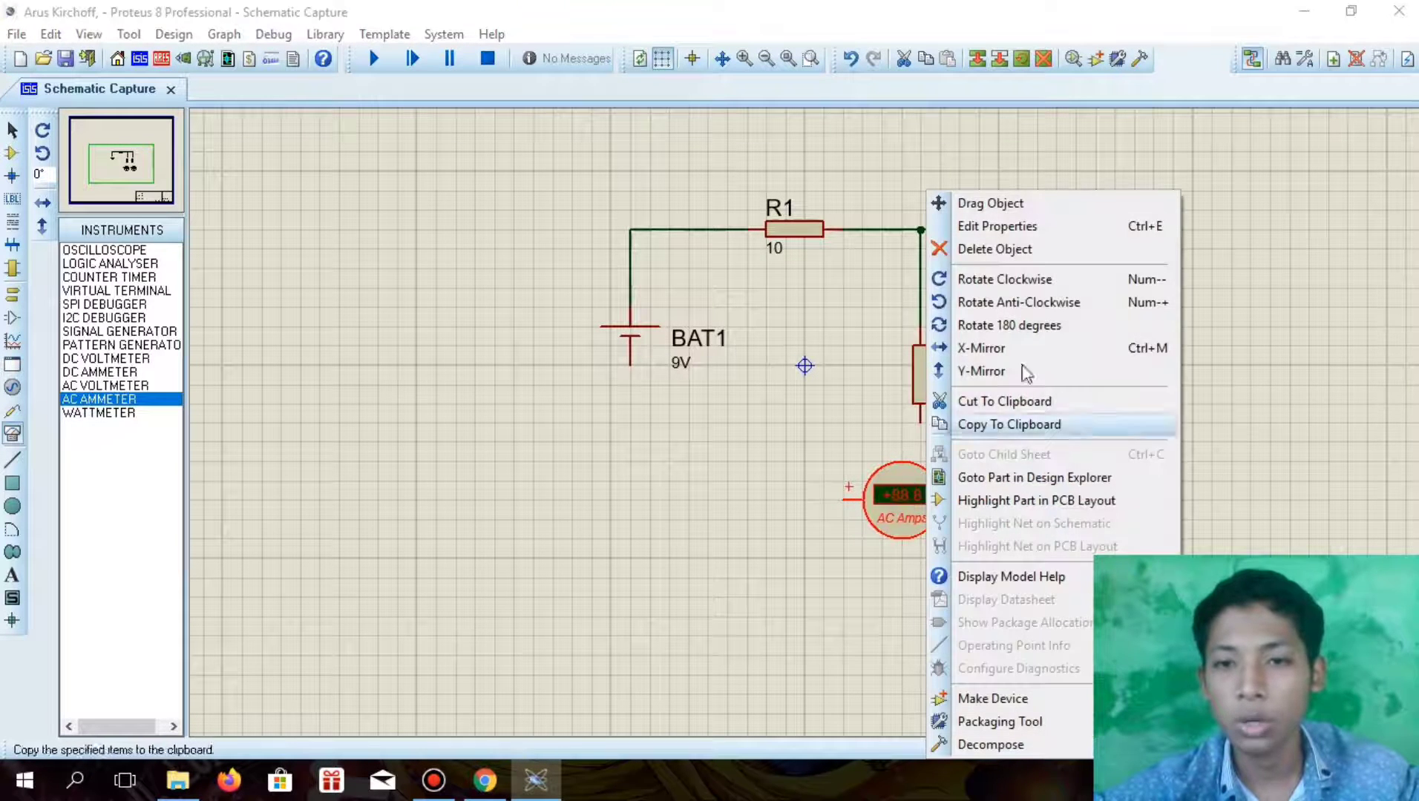
pyautogui.click(1004, 281)
pyautogui.click(1028, 525)
pyautogui.rightClick(1032, 520)
pyautogui.click(1091, 279)
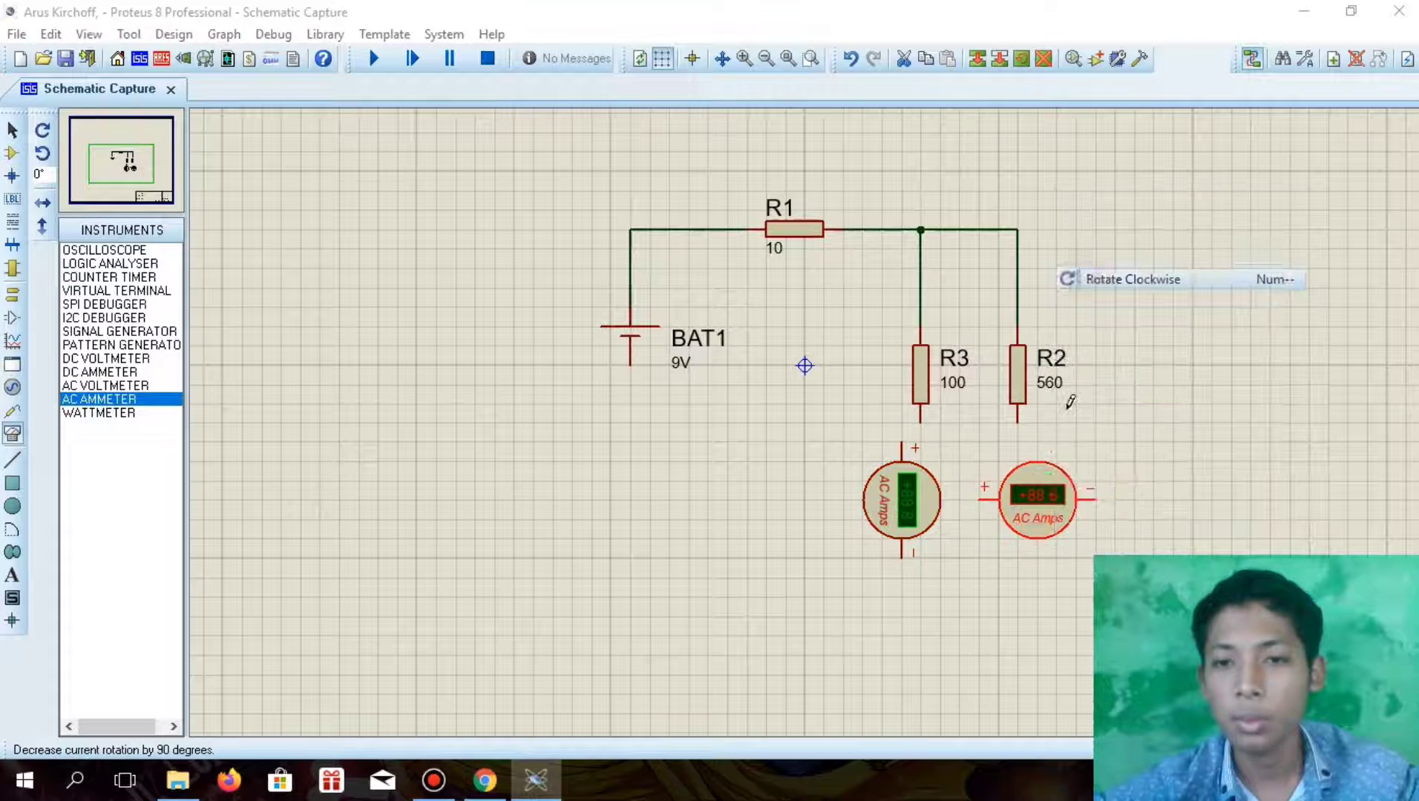
pyautogui.moveTo(1041, 493); pyautogui.dragTo(1021, 494)
pyautogui.click(909, 494)
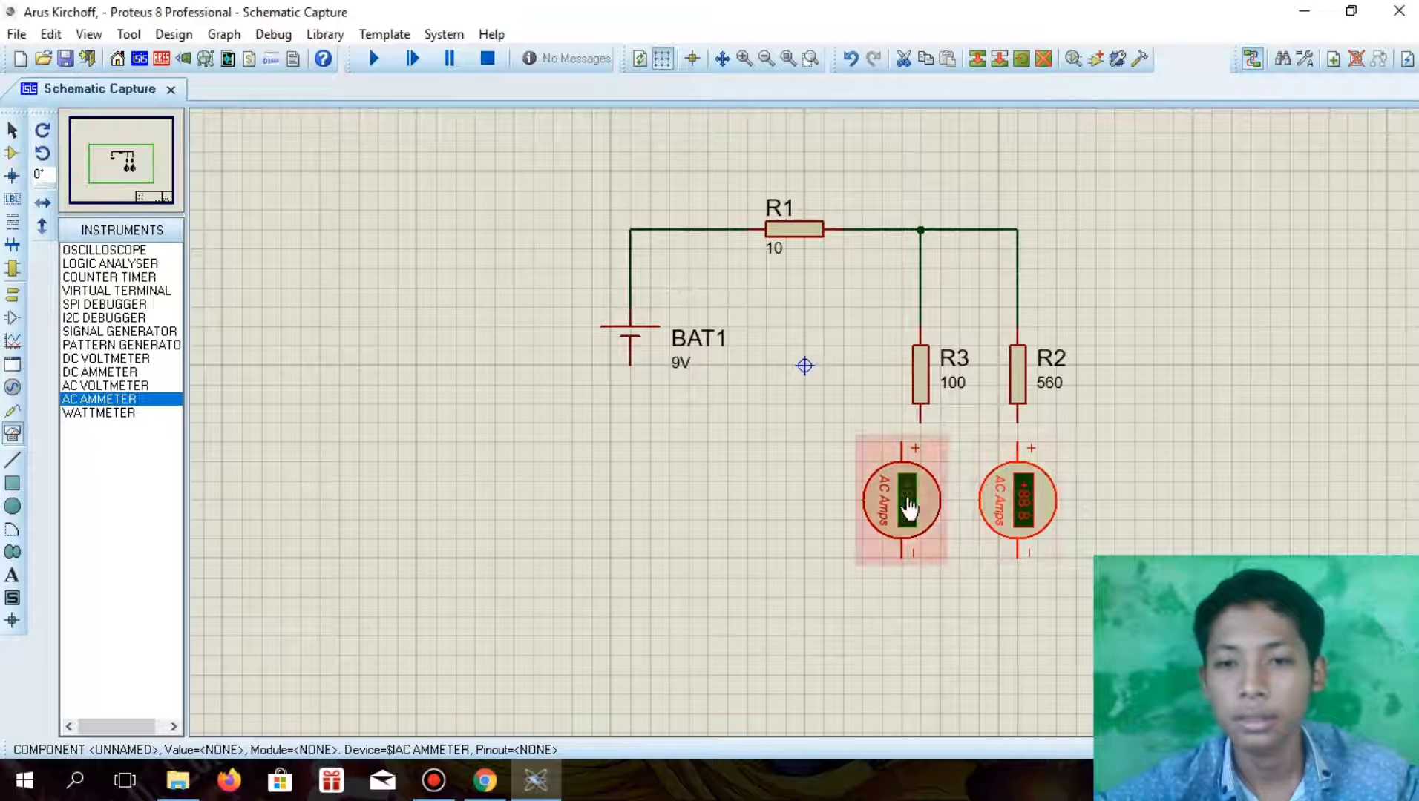
pyautogui.moveTo(919, 465); pyautogui.dragTo(937, 465)
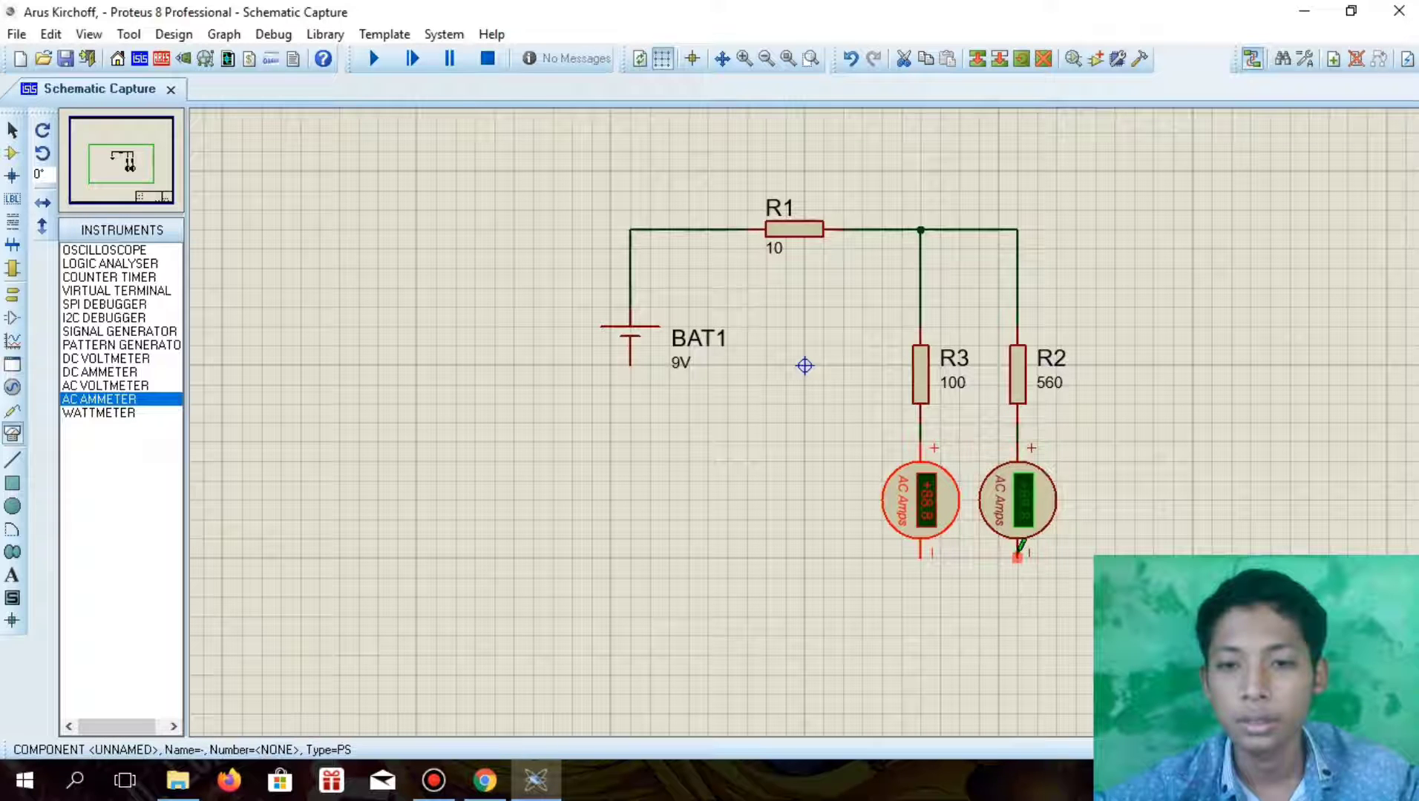
# Wire the two ammeters' negative terminals together and connect that wire to BAT1's negative terminal
pyautogui.click(1019, 556)
pyautogui.click(921, 559)
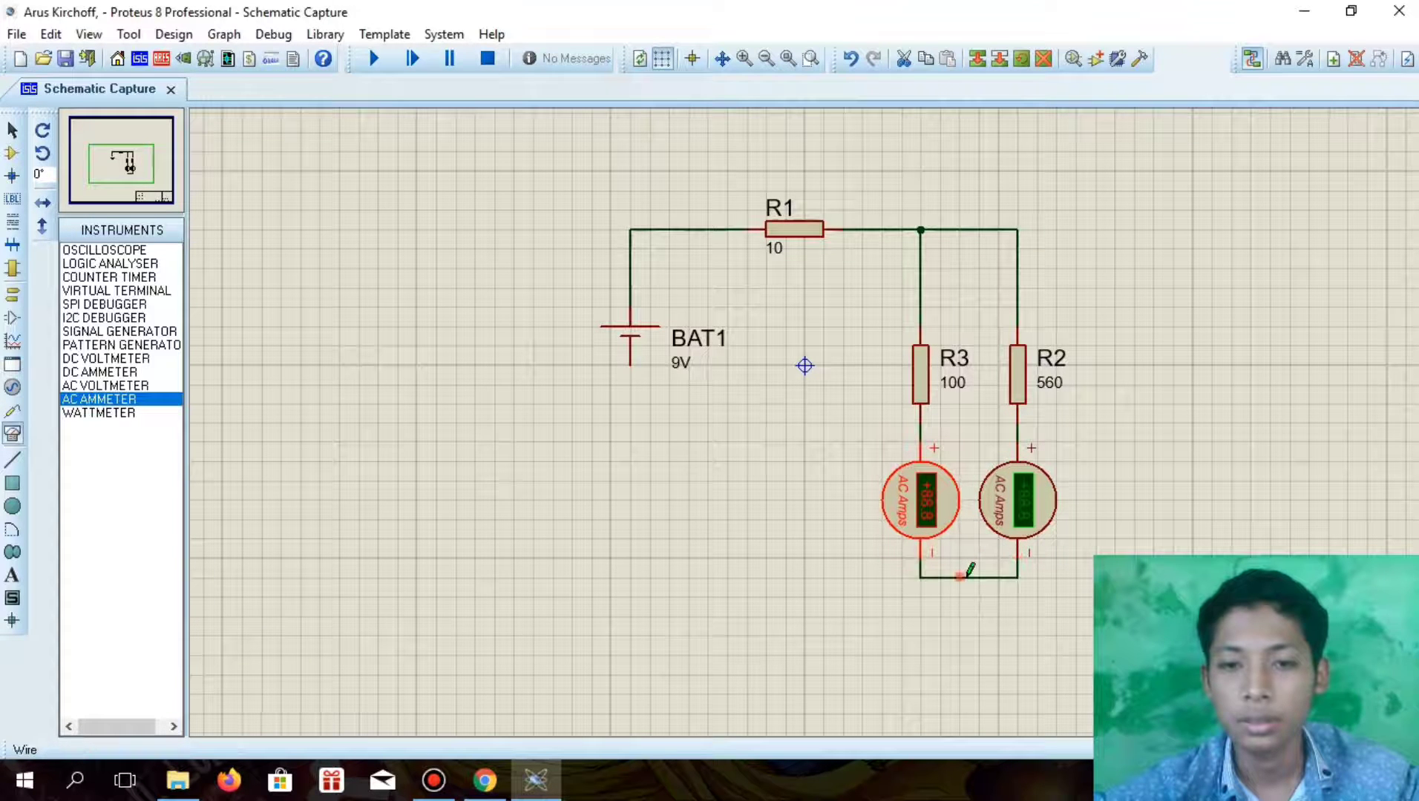
pyautogui.click(976, 576)
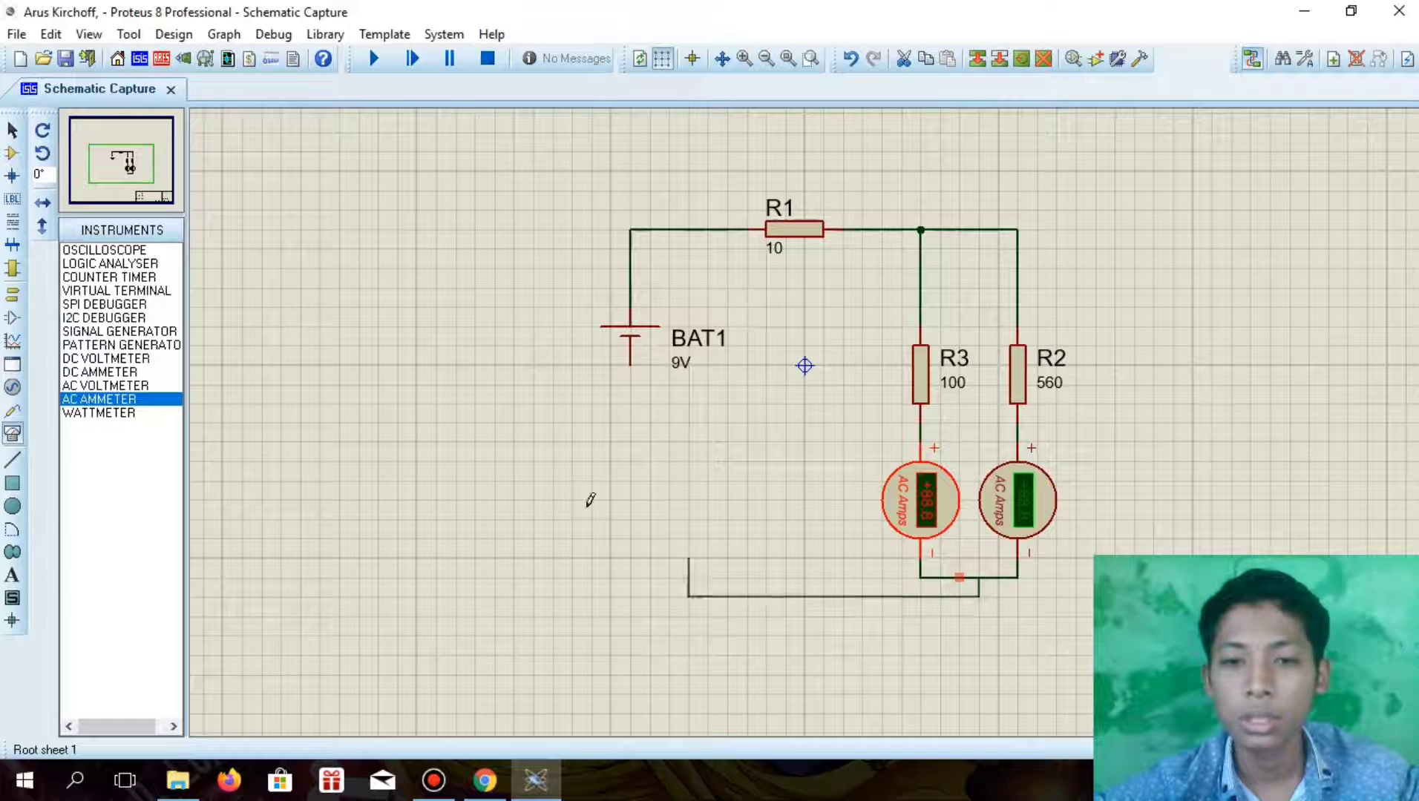
pyautogui.click(634, 365)
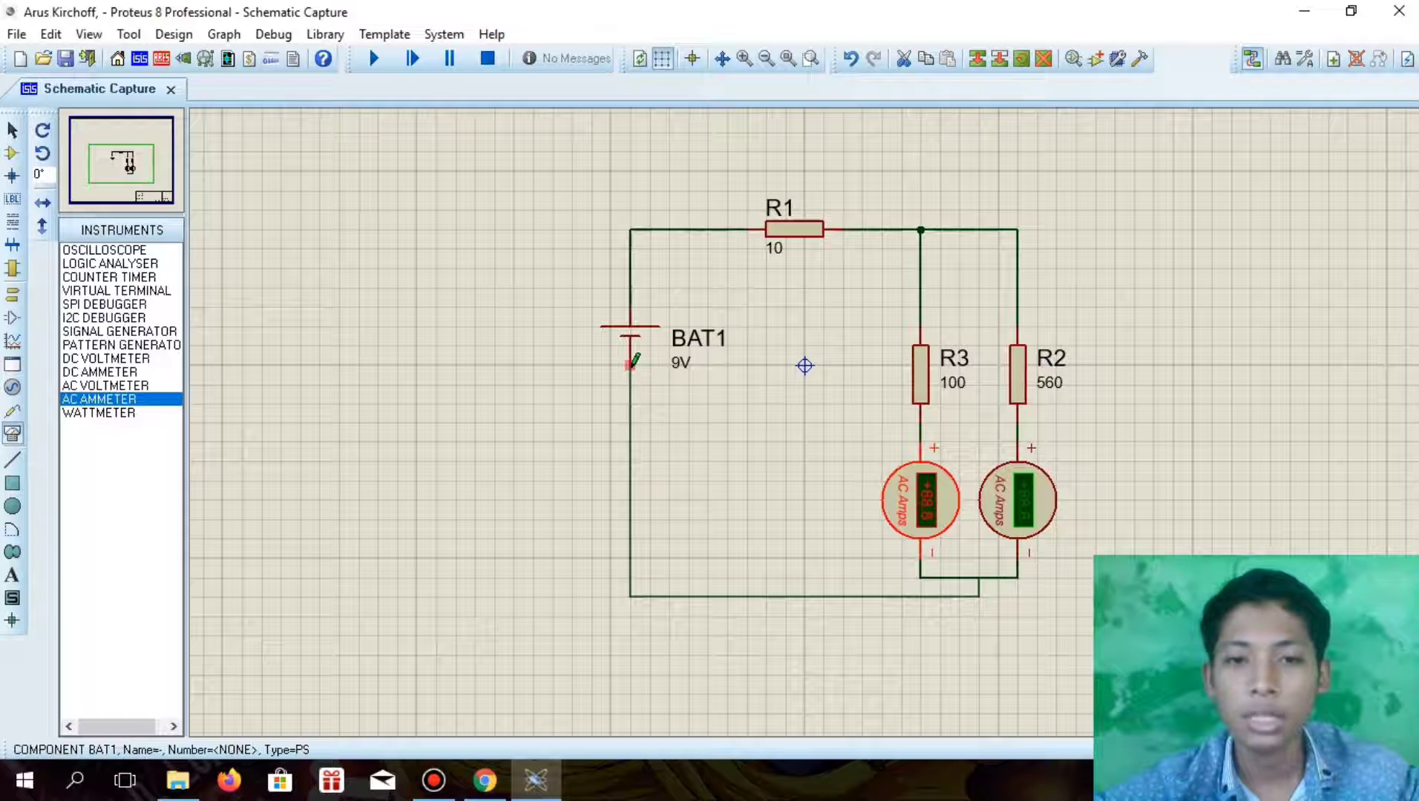
pyautogui.click(631, 365)
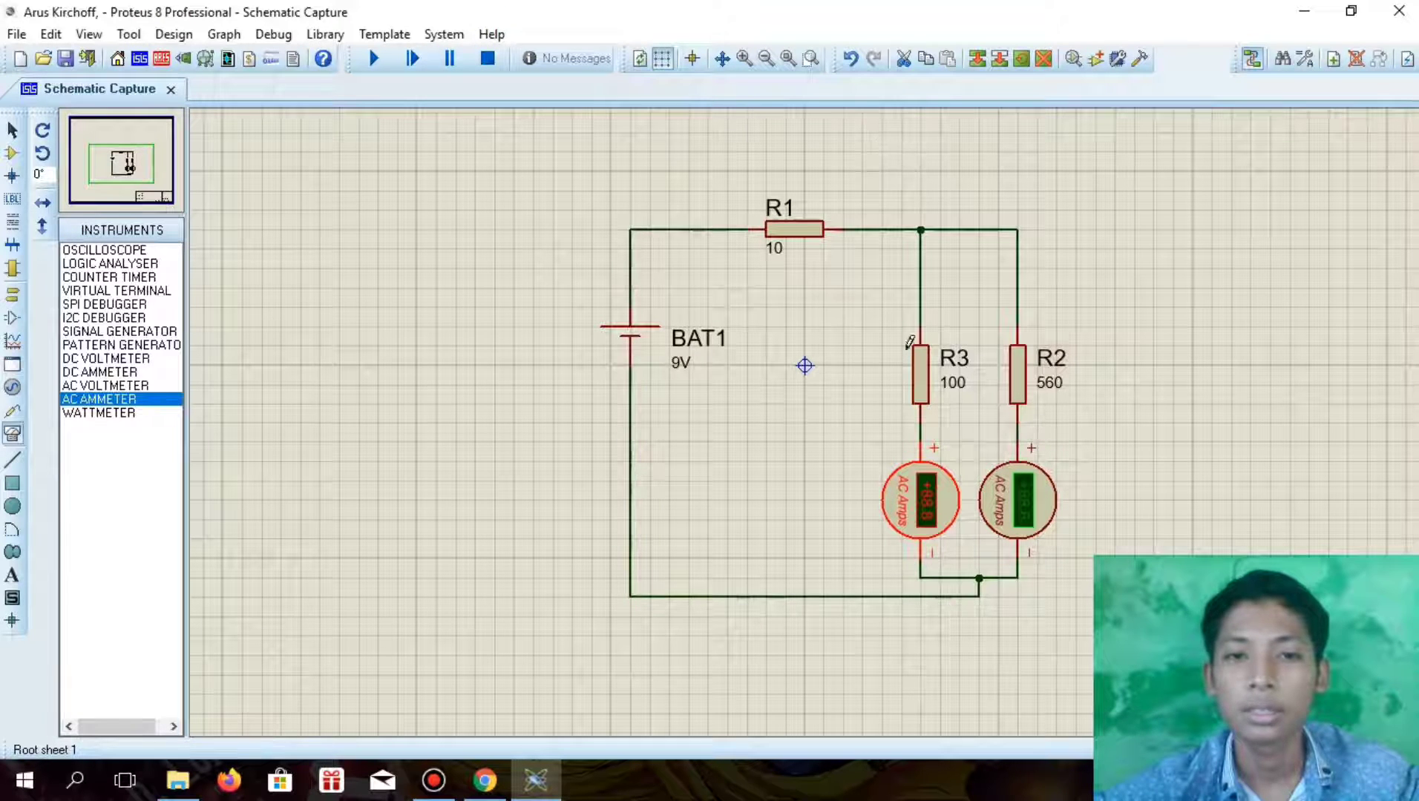
pyautogui.click(1165, 545)
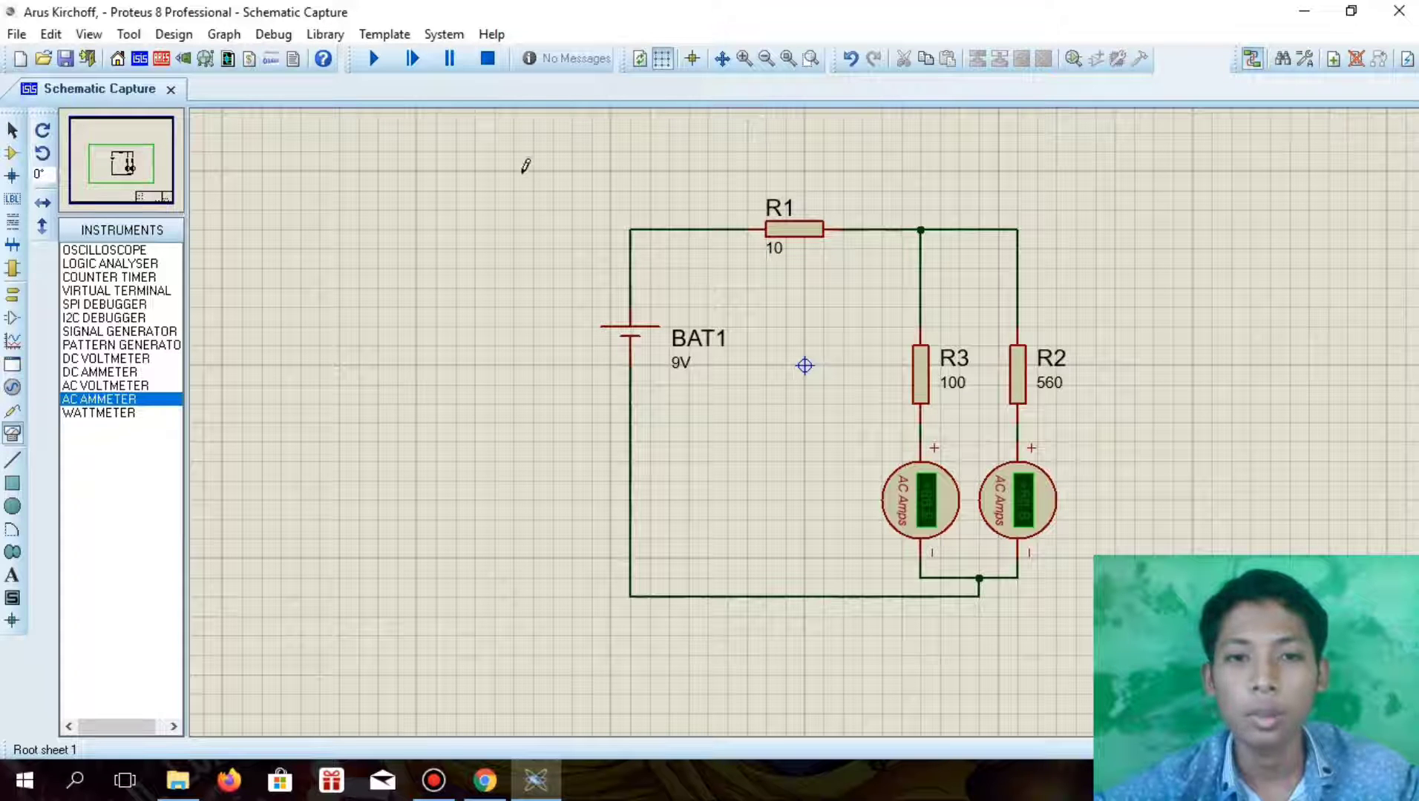
# Run the simulation and compare the ammeter branches with I1 and I2 in question 3 in Chrome, returning to Proteus
pyautogui.click(374, 67)
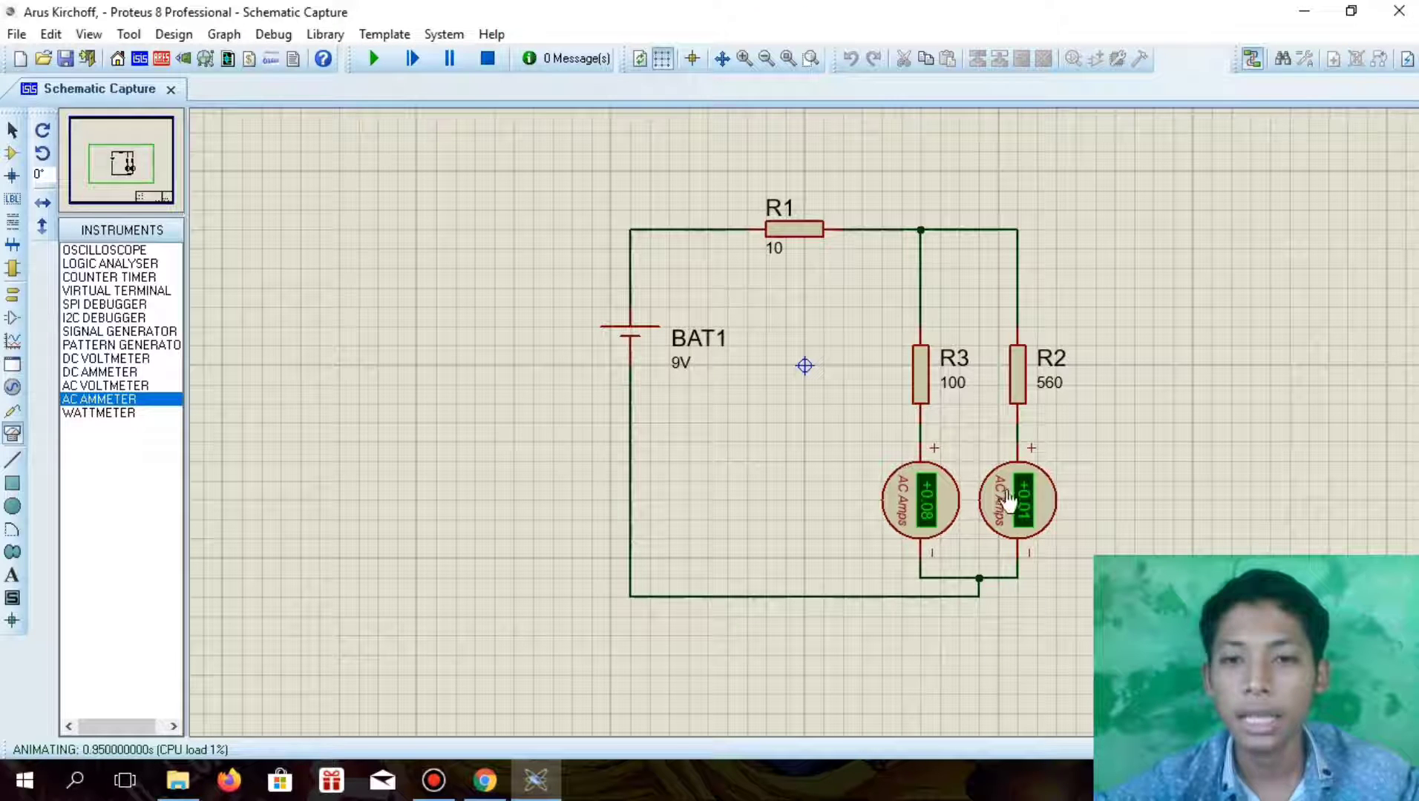
pyautogui.click(484, 780)
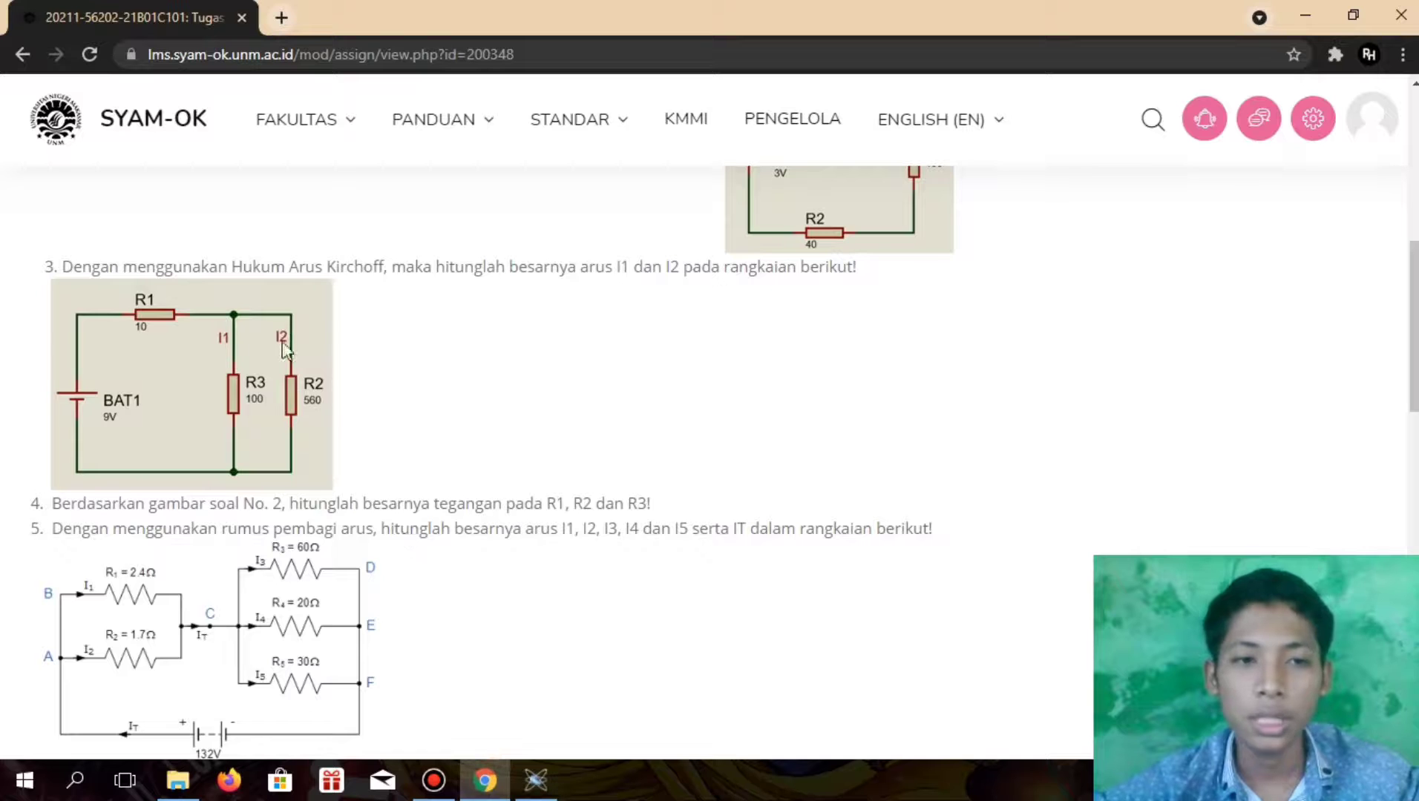
pyautogui.click(535, 780)
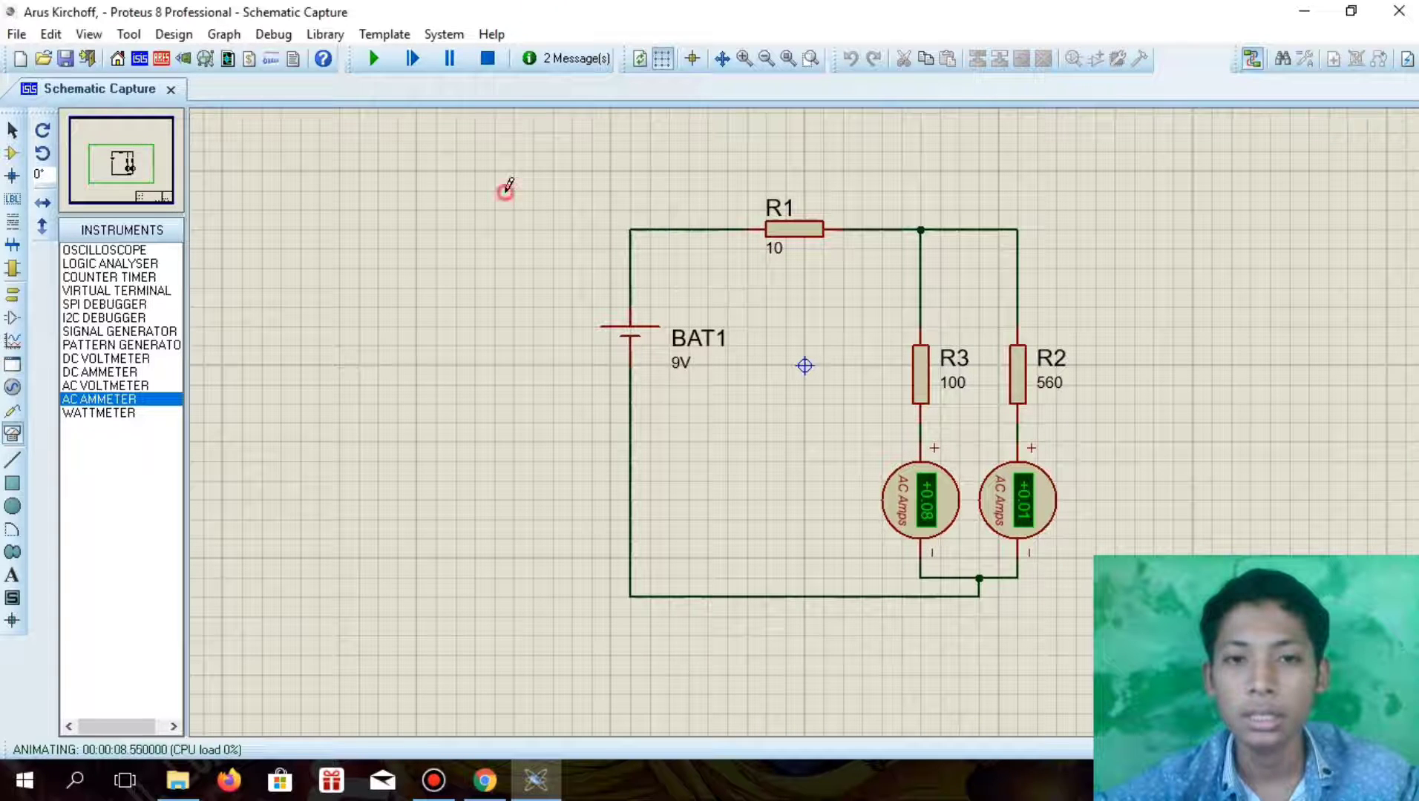
pyautogui.moveTo(509, 189); pyautogui.dragTo(1134, 655)
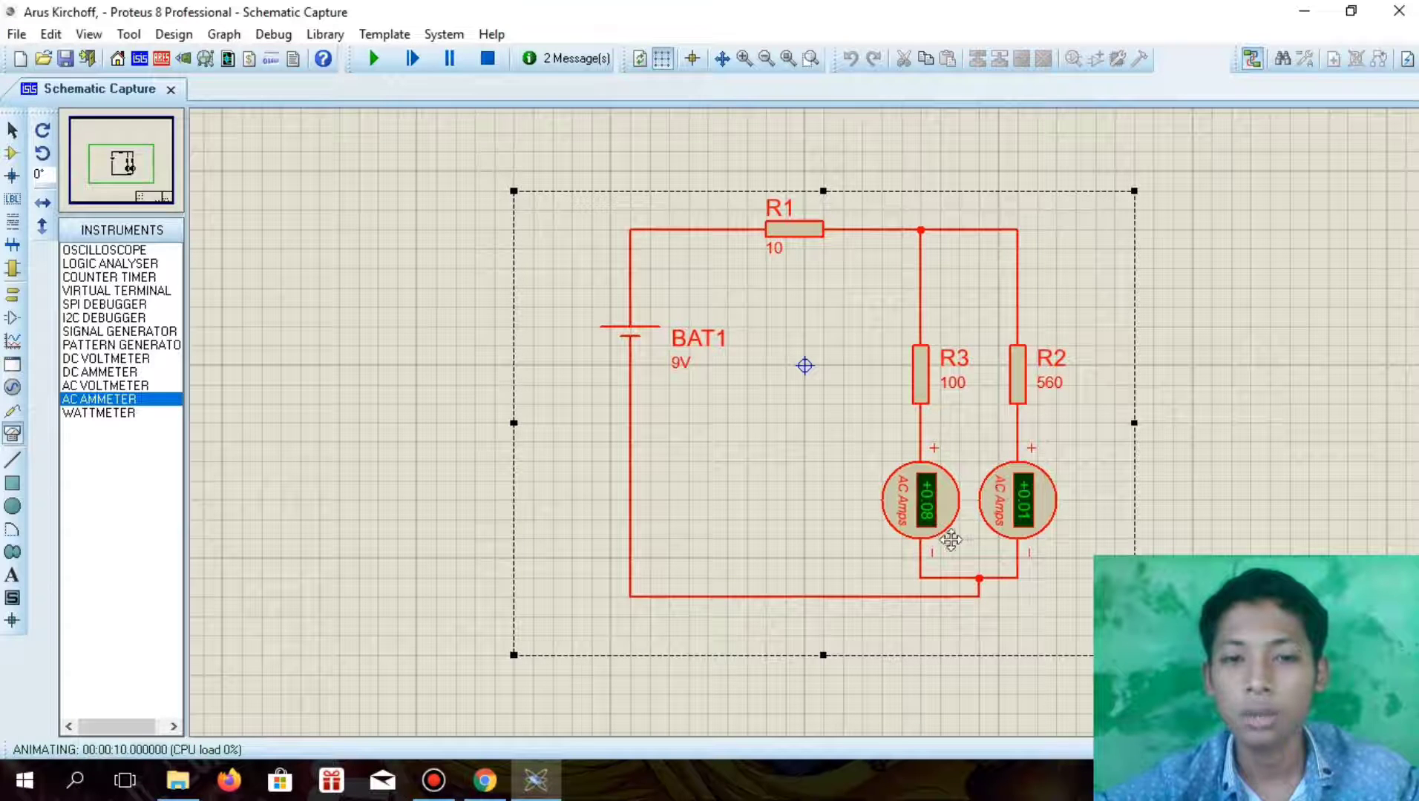
pyautogui.click(925, 697)
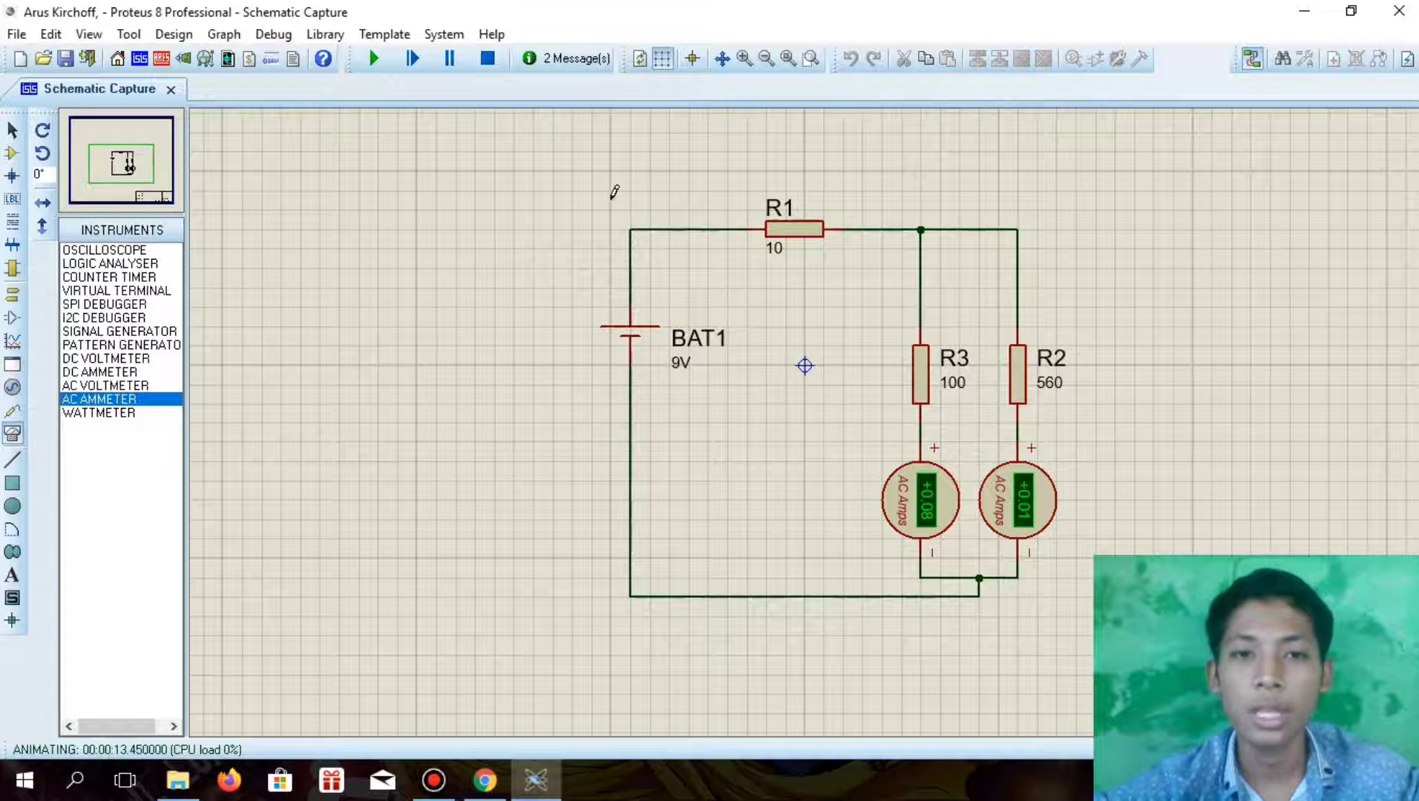
pyautogui.moveTo(592, 191); pyautogui.dragTo(1114, 655)
pyautogui.click(805, 365)
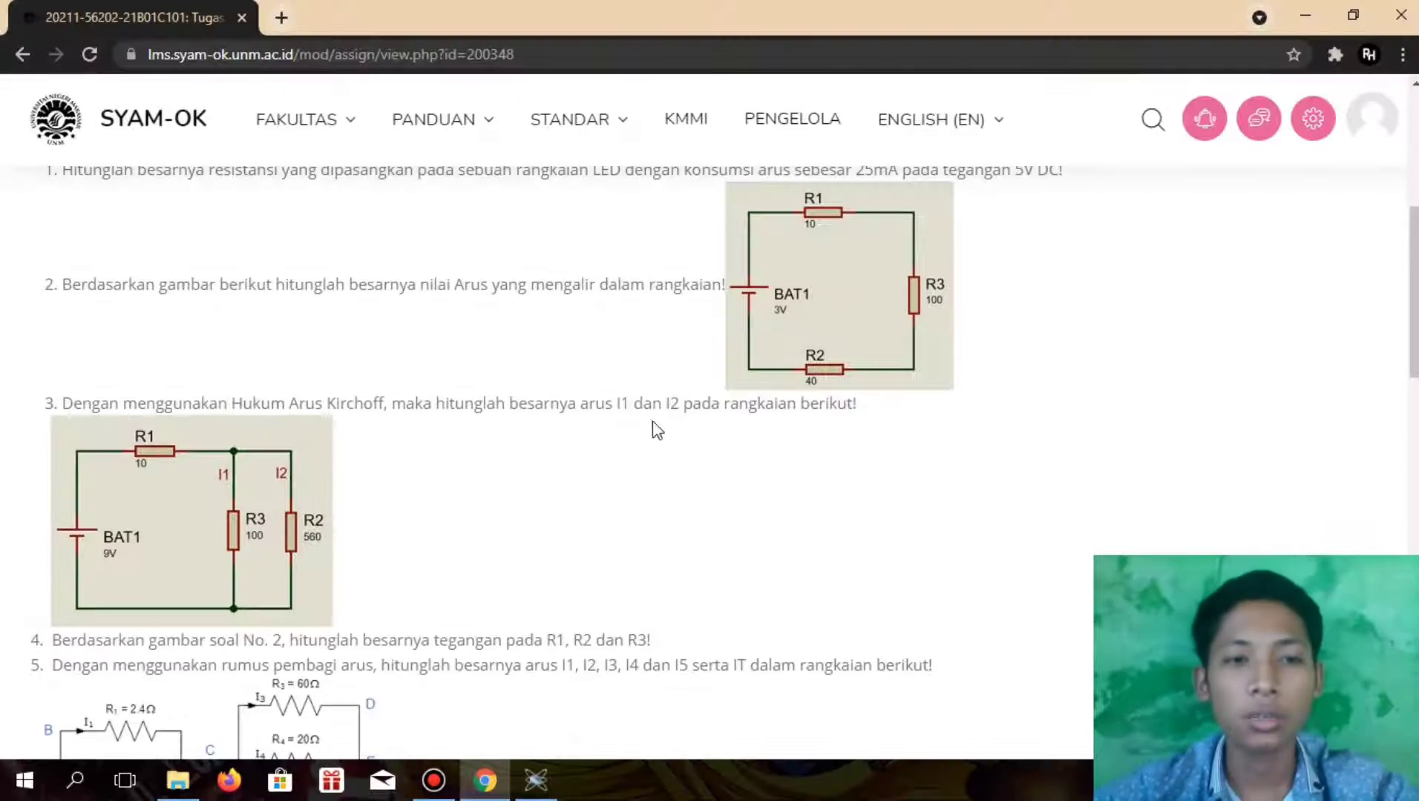
# Switch to the assignment page in Chrome and examine questions 4 and 5 below the question 3 circuit
pyautogui.scroll(-1, 641, 461)
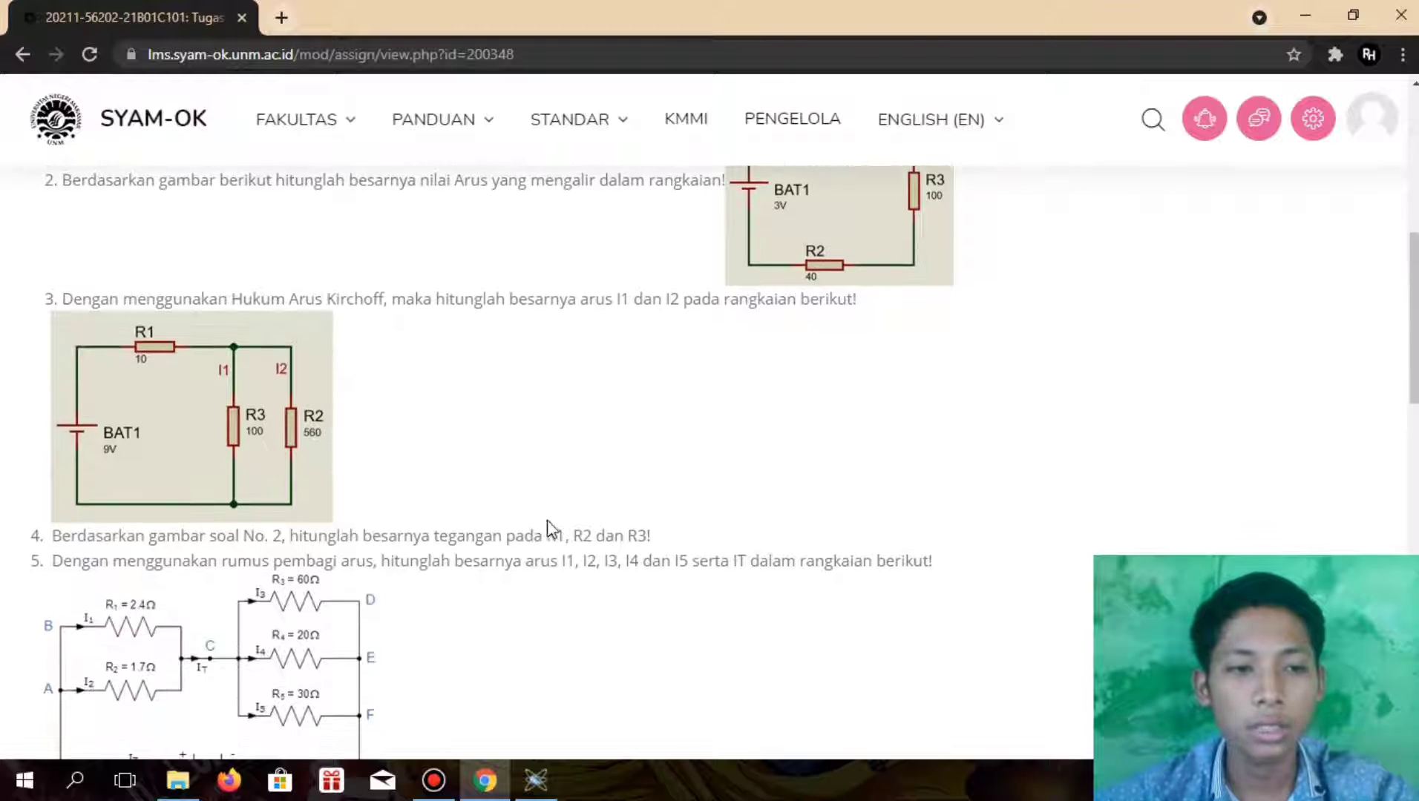
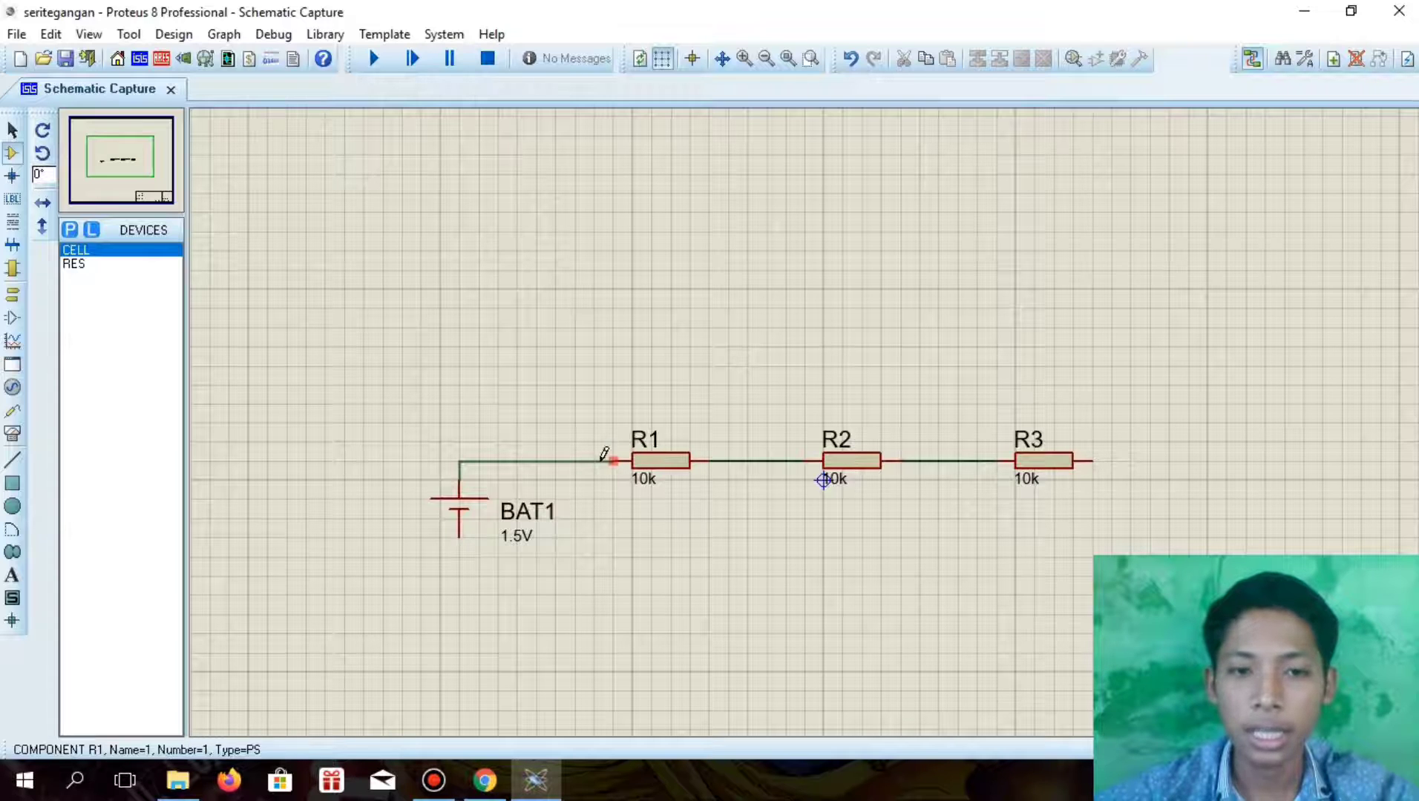
# Finish the wire from BAT1's positive terminal to R1 and move the whole circuit slightly upward on the sheet
pyautogui.click(615, 460)
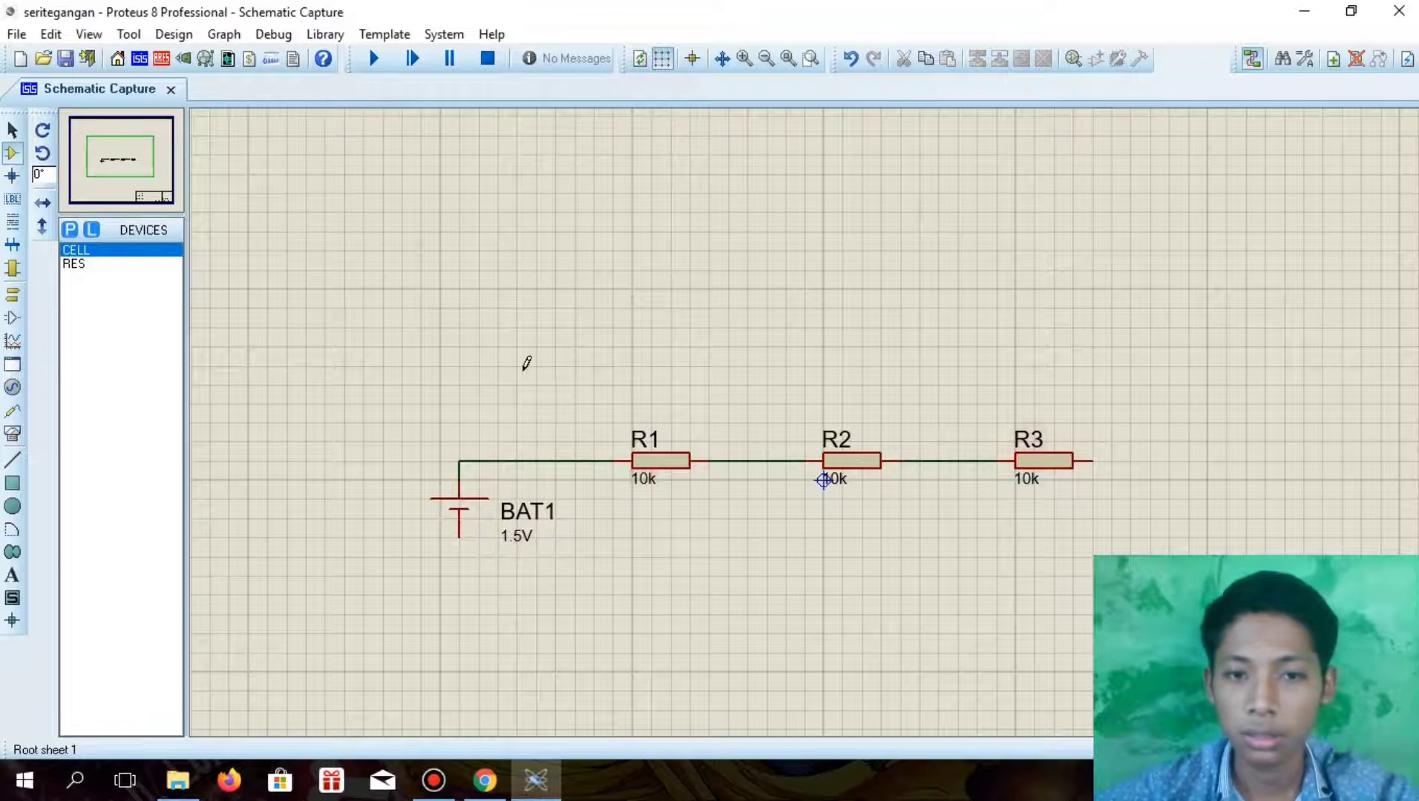
pyautogui.moveTo(421, 404); pyautogui.dragTo(1150, 556)
pyautogui.moveTo(907, 427); pyautogui.dragTo(898, 389)
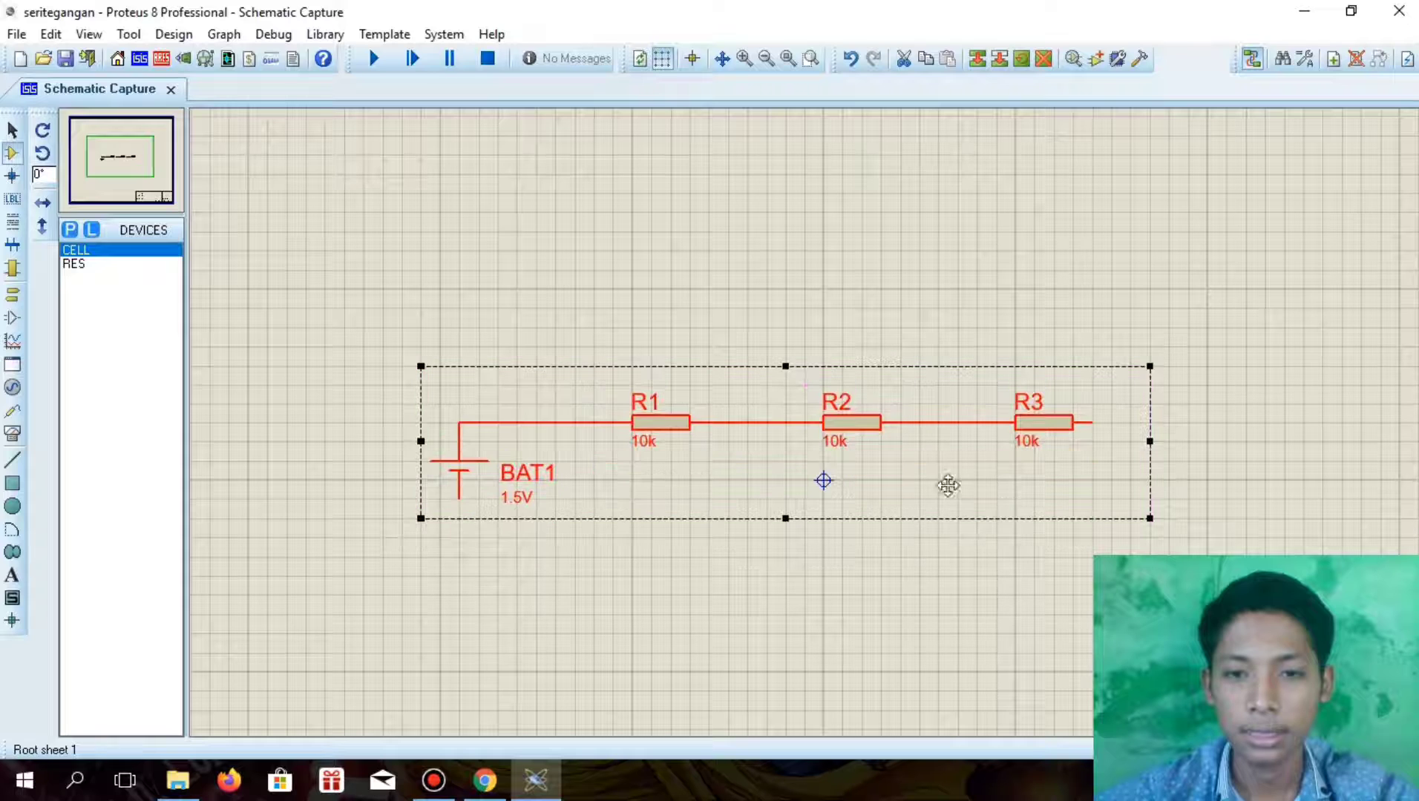
pyautogui.click(931, 593)
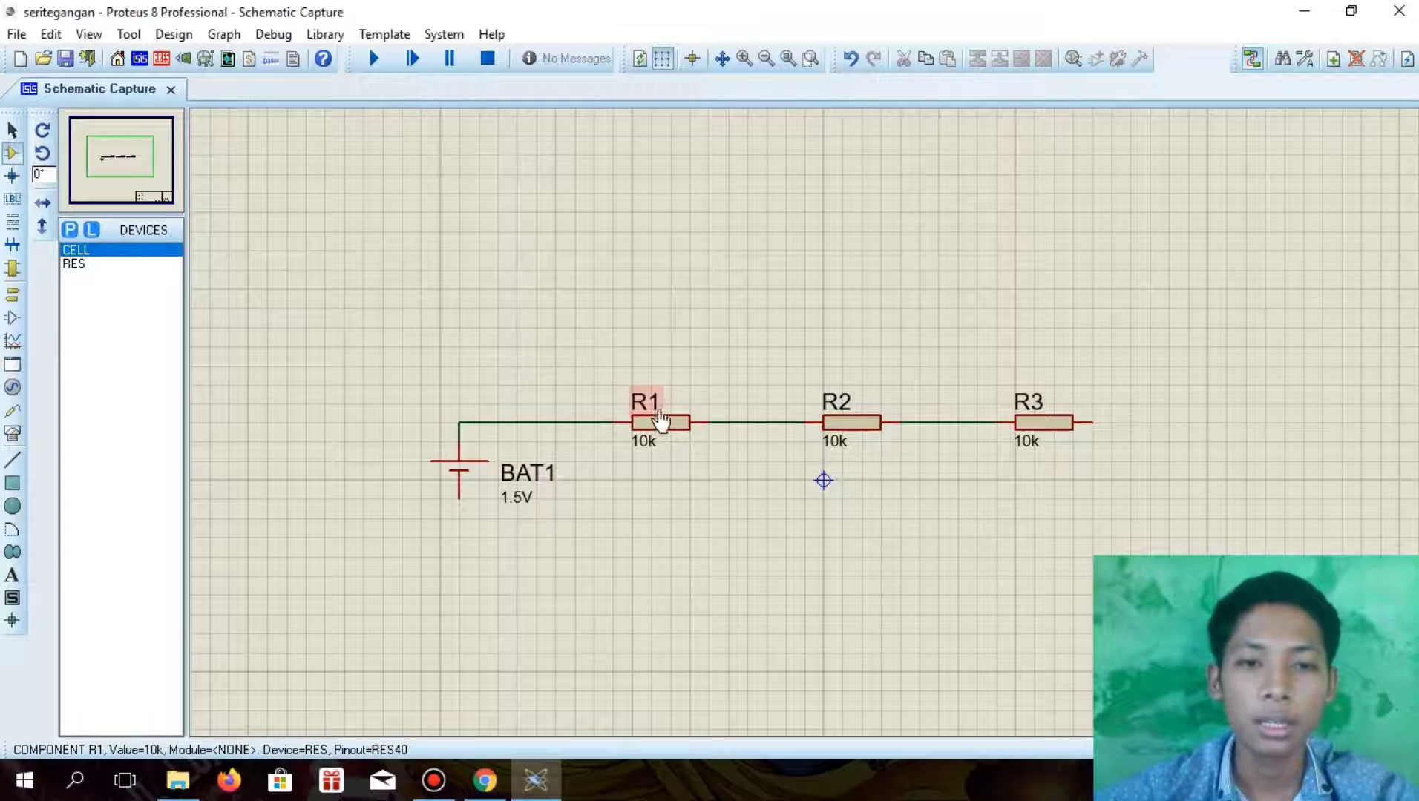
# Place three DC voltmeters in a row, one above each of R1, R2 and R3
pyautogui.click(12, 434)
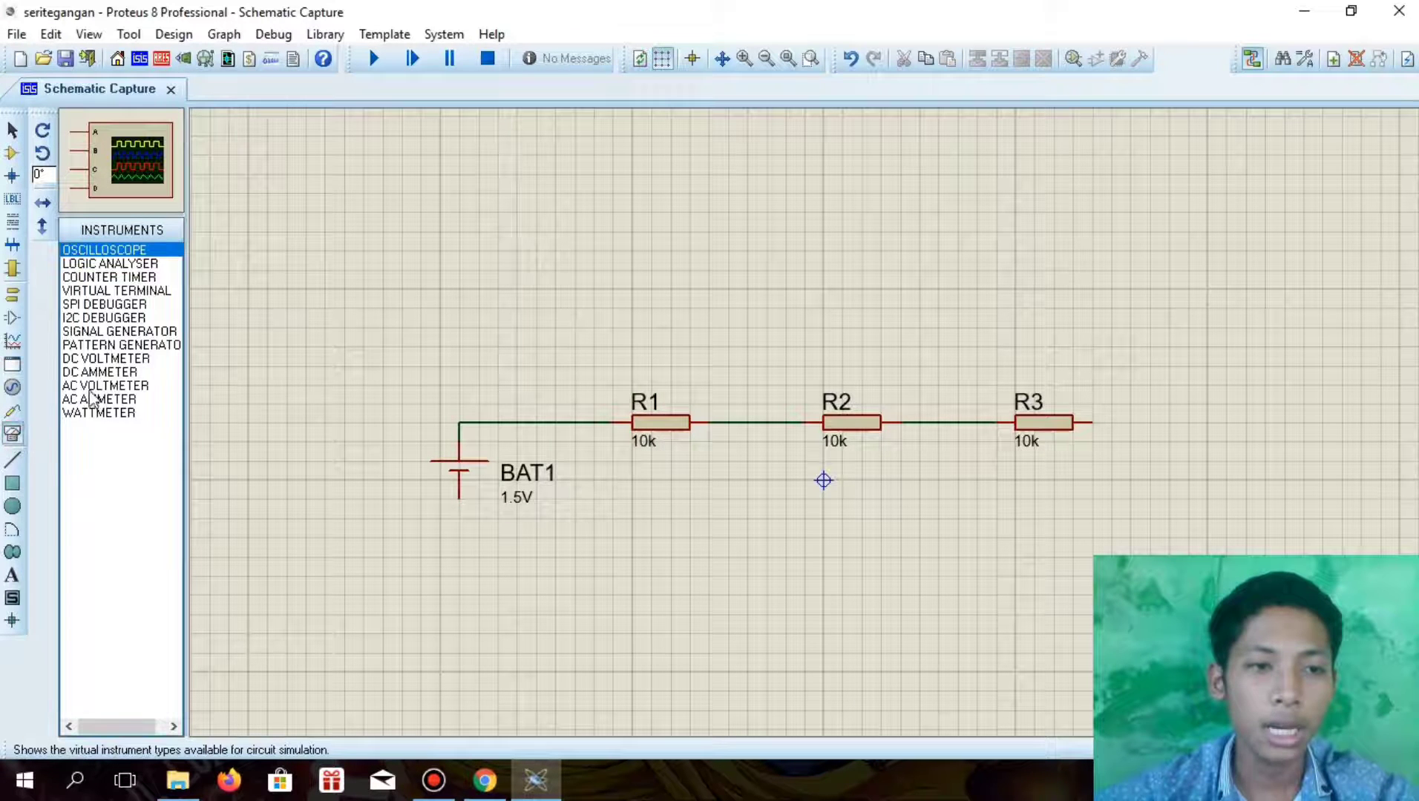
pyautogui.click(94, 373)
pyautogui.click(96, 359)
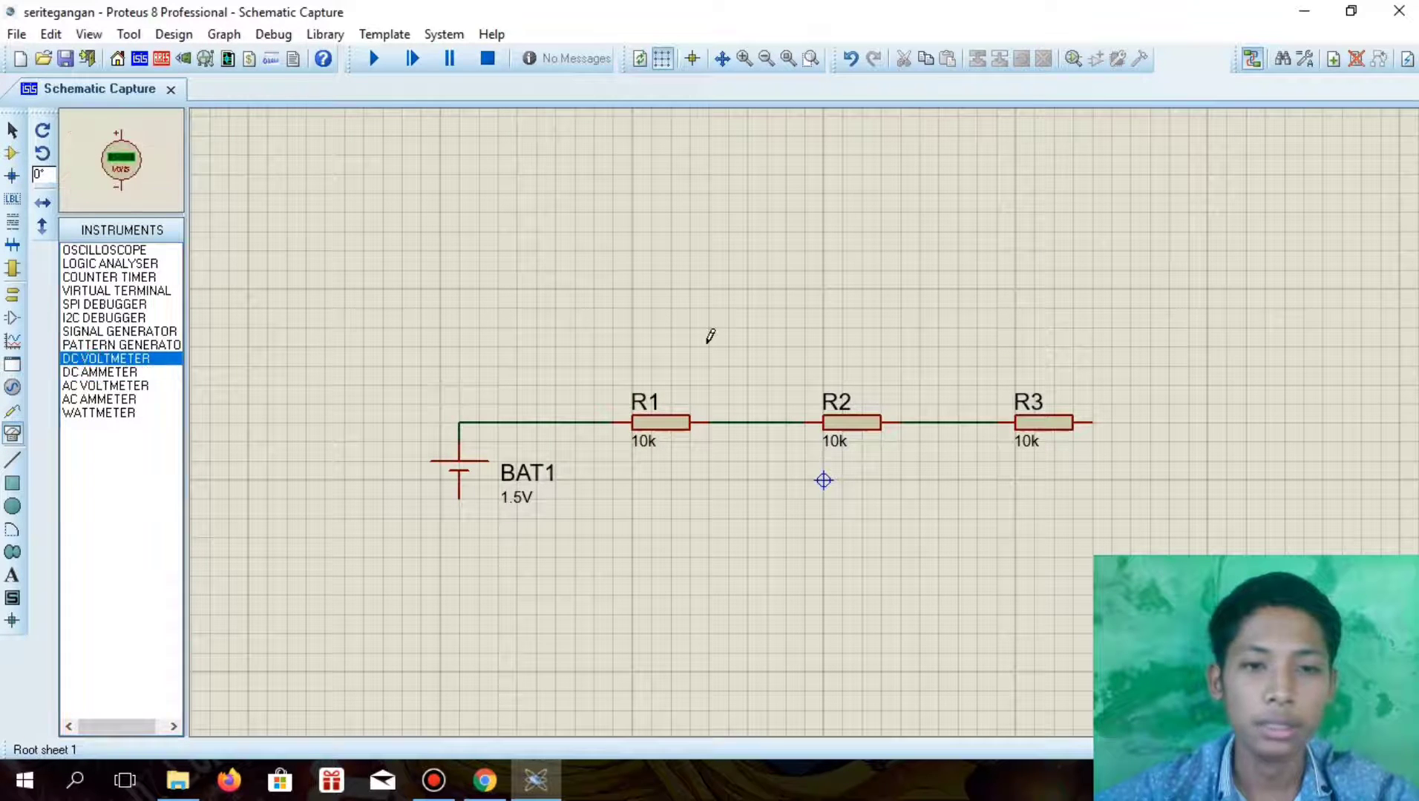
pyautogui.click(710, 336)
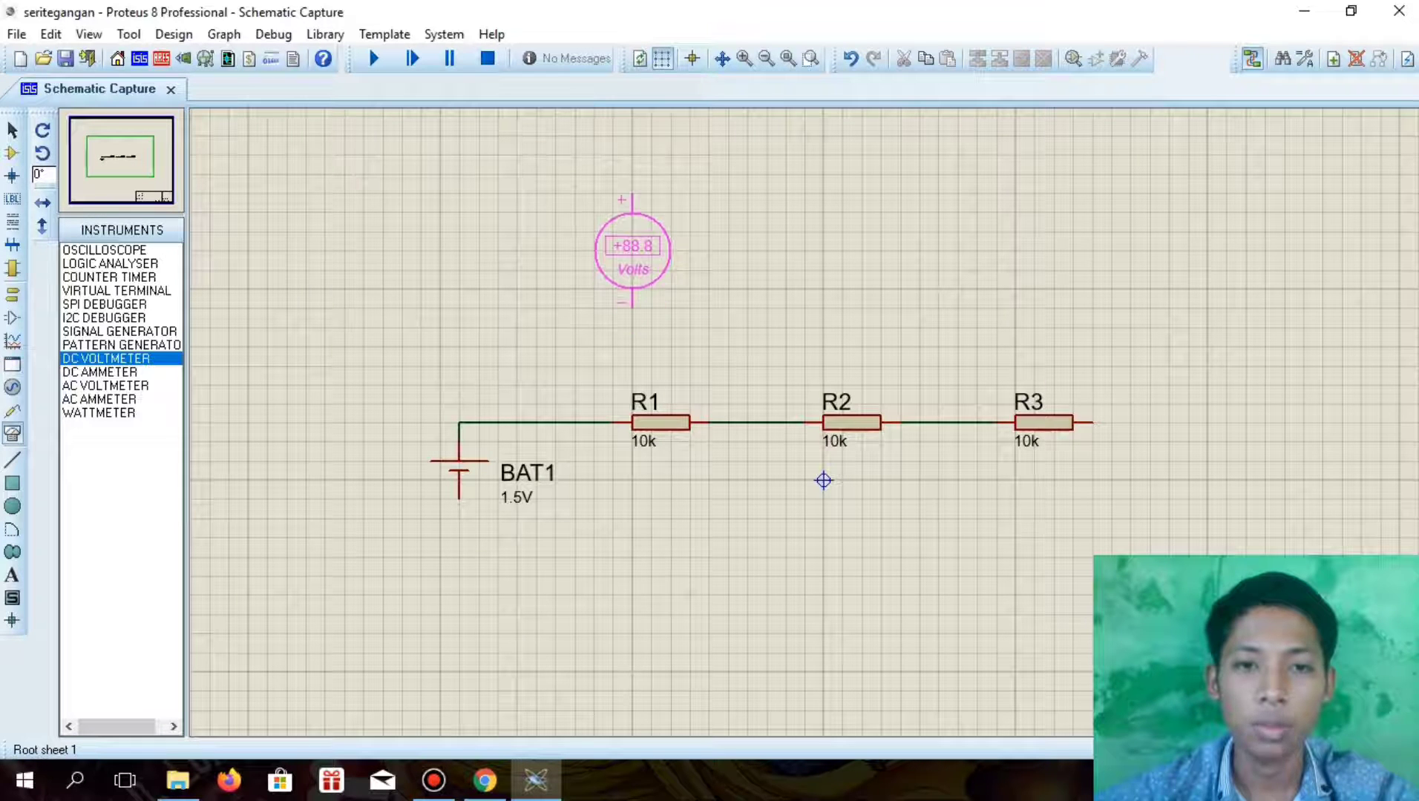
pyautogui.click(632, 256)
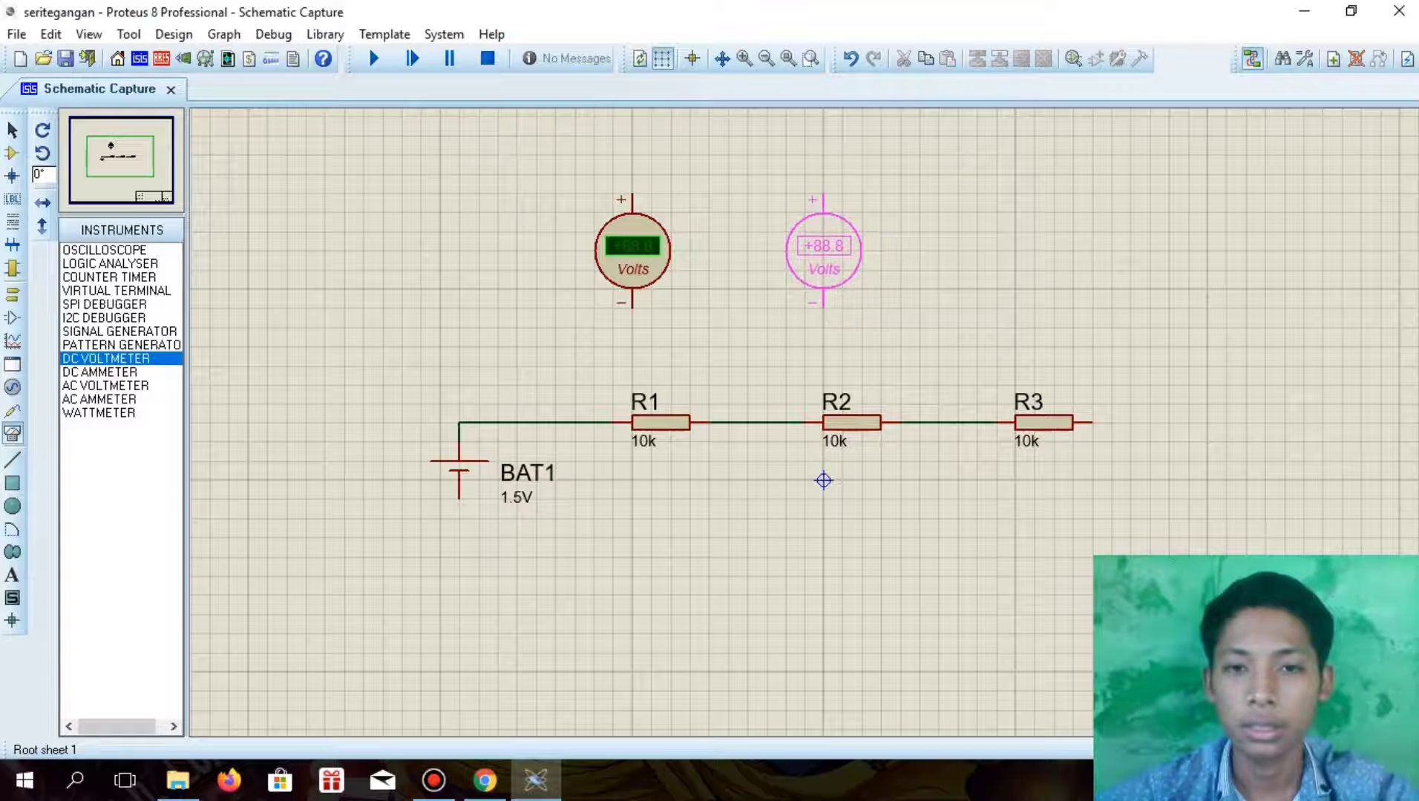
pyautogui.click(824, 252)
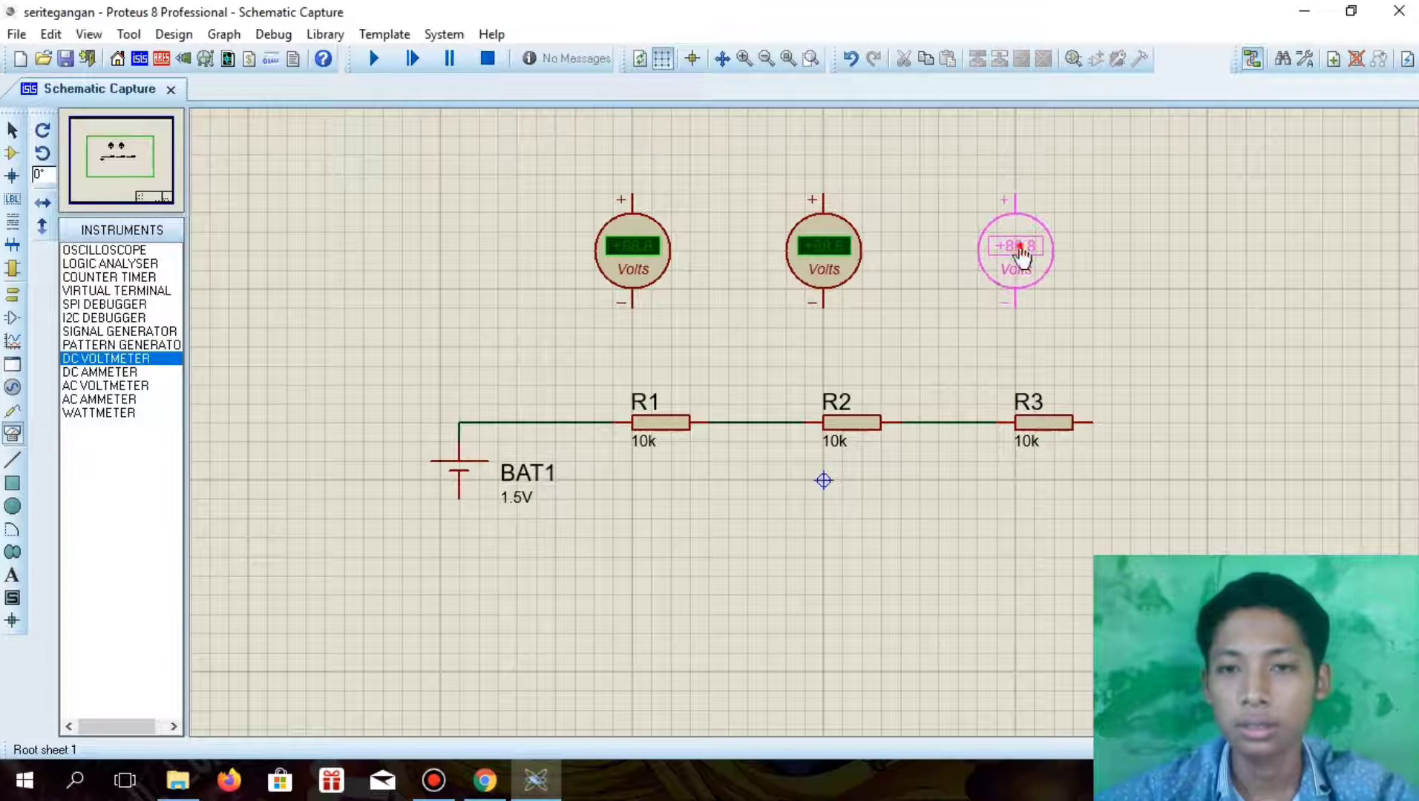
pyautogui.click(1015, 252)
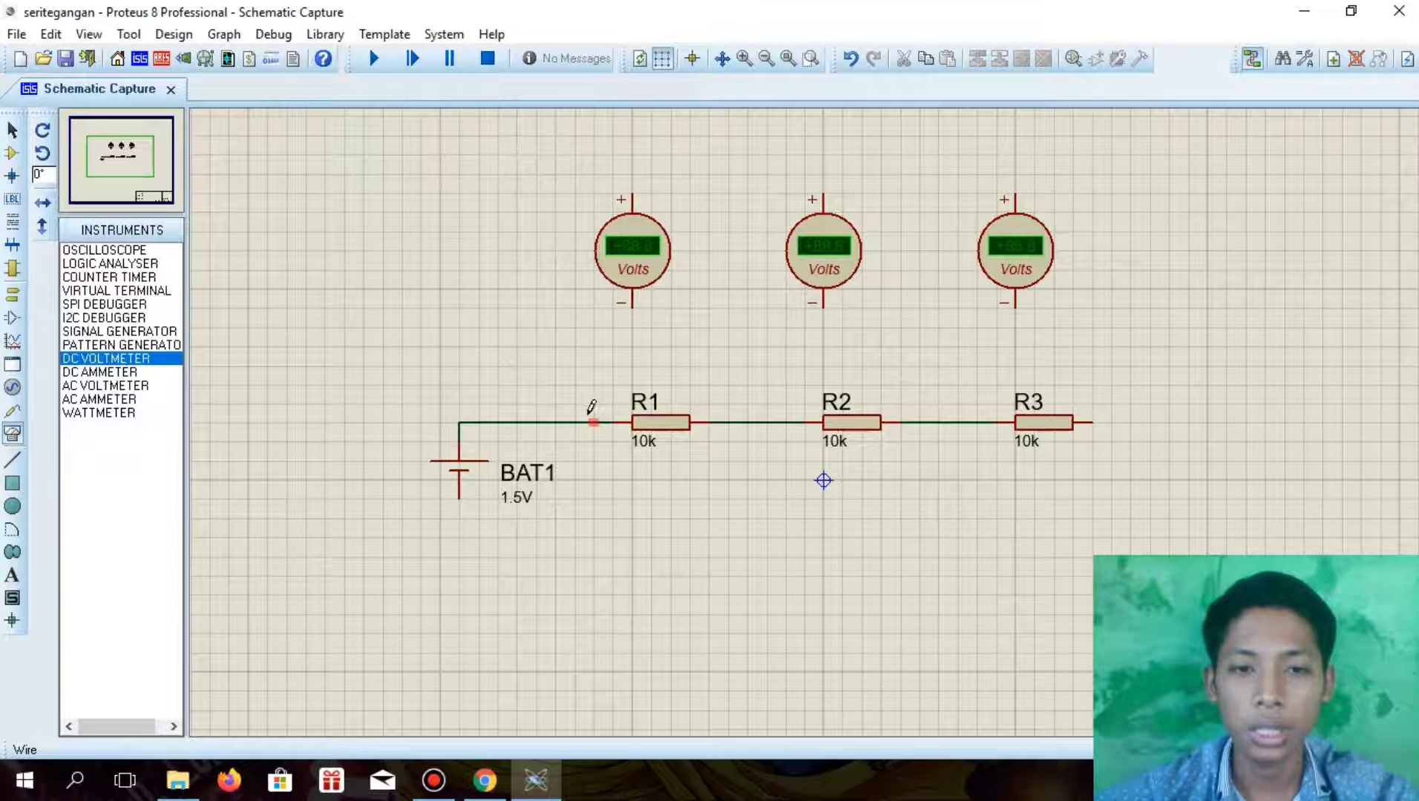
# Wire the first voltmeter in parallel with R1, with its positive terminal on the BAT1 side
pyautogui.click(574, 423)
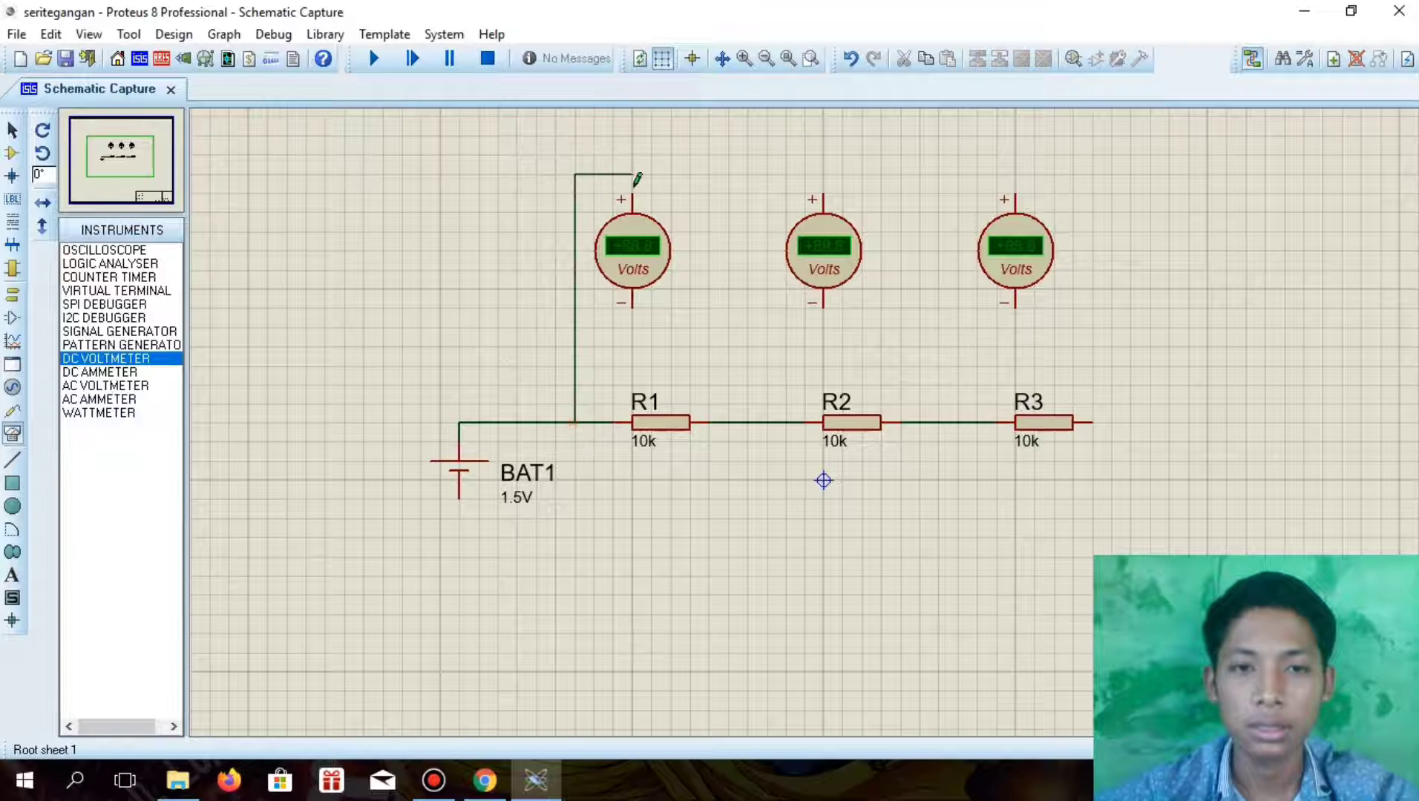
pyautogui.click(632, 194)
pyautogui.click(632, 305)
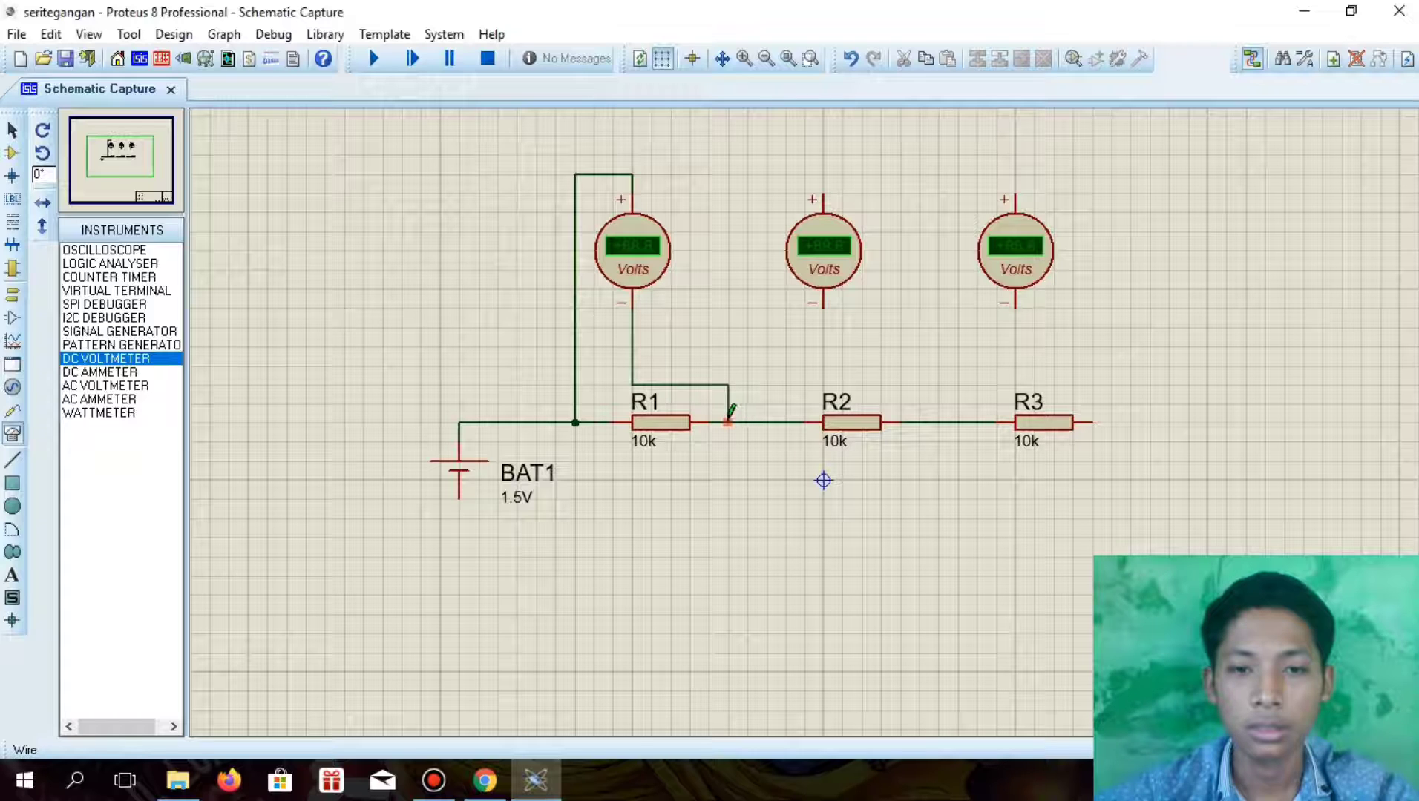
pyautogui.click(727, 420)
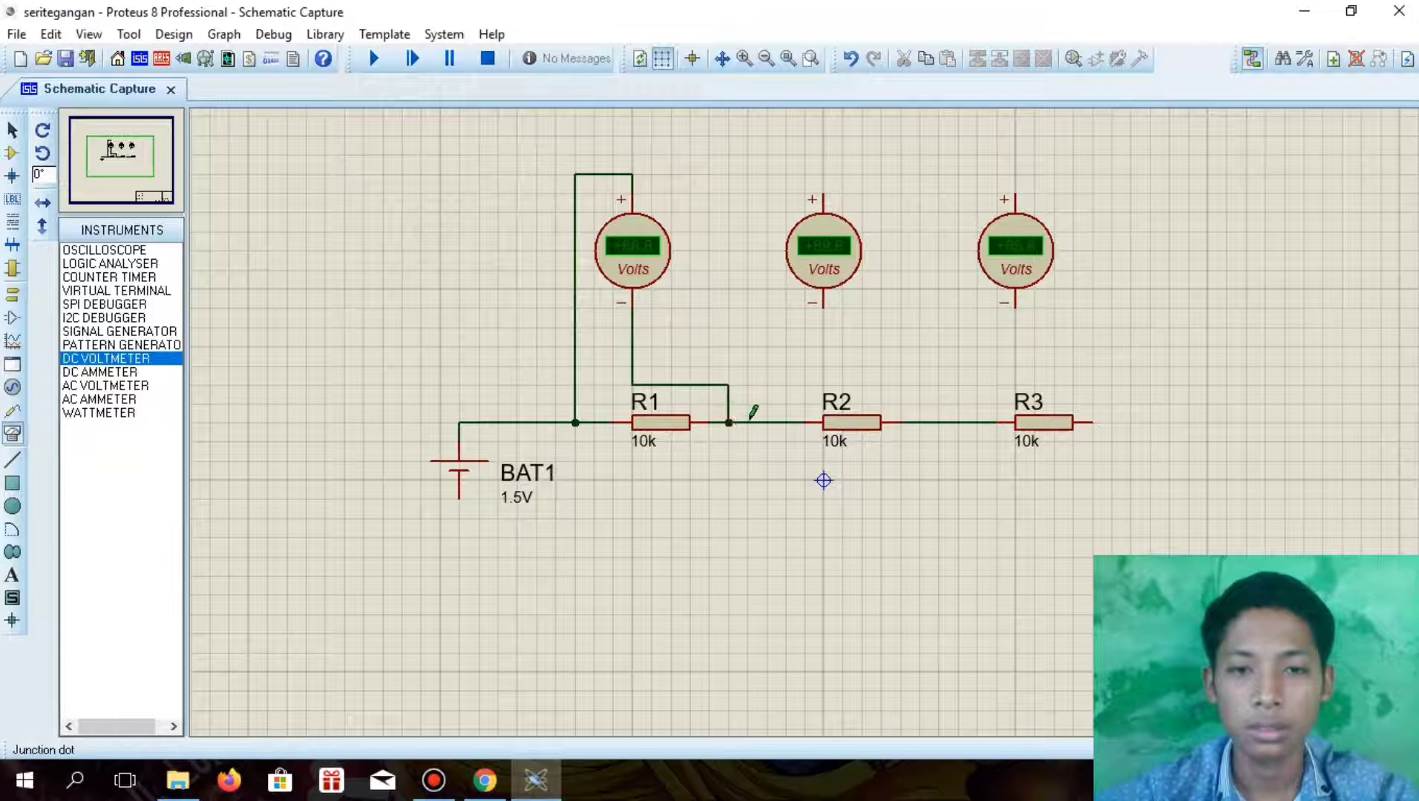
# Wire the middle voltmeter in parallel with R2, with its positive terminal on the R1 side
pyautogui.click(766, 421)
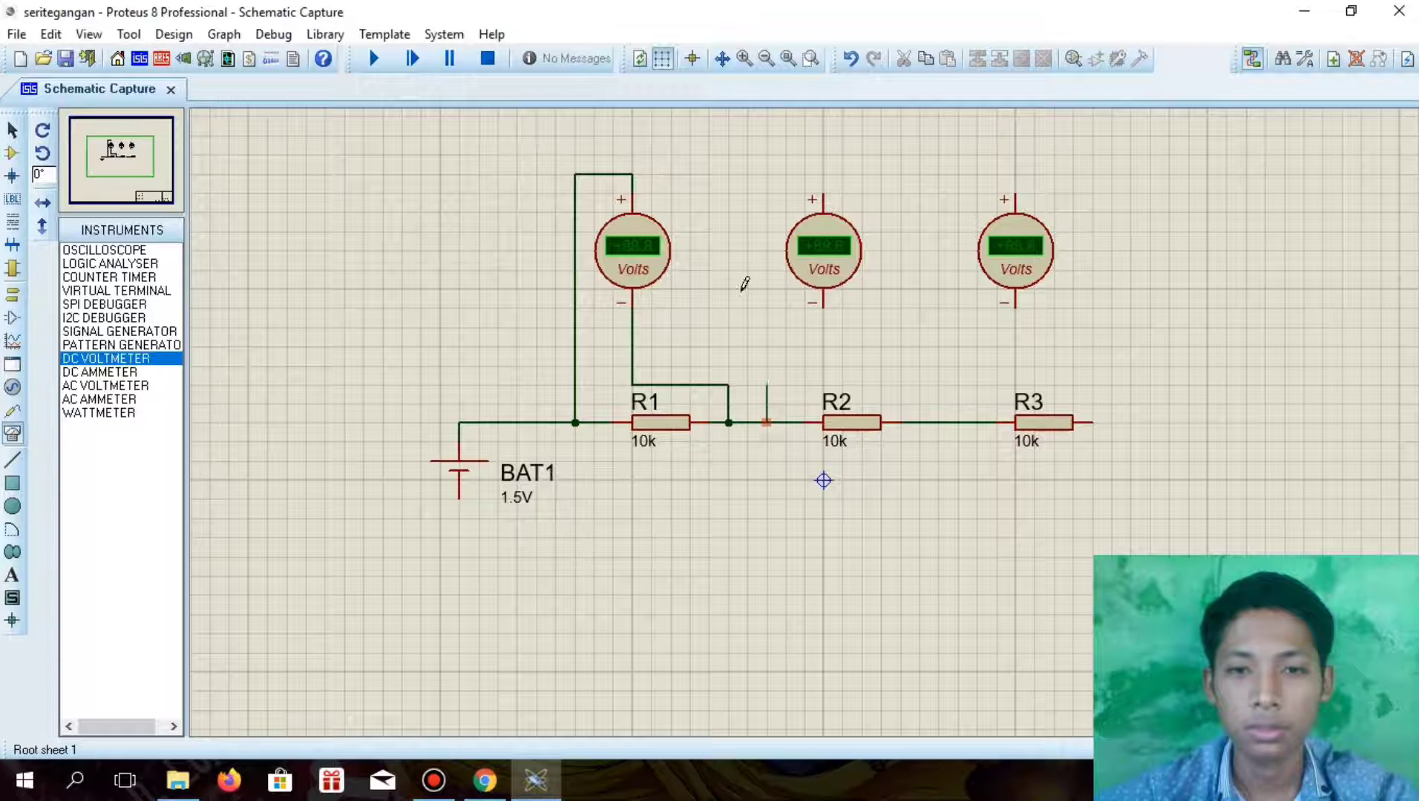
pyautogui.click(824, 197)
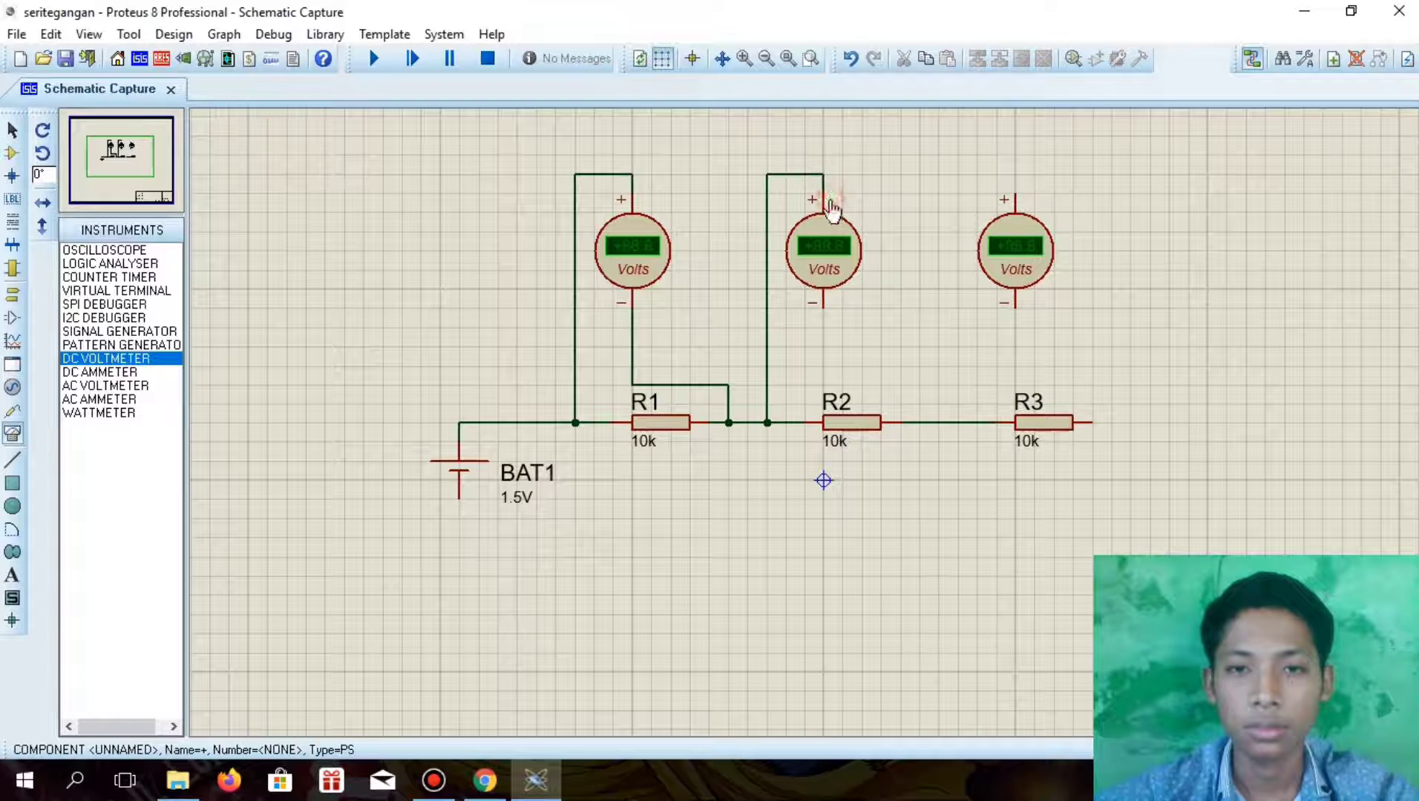
pyautogui.click(823, 304)
pyautogui.click(920, 422)
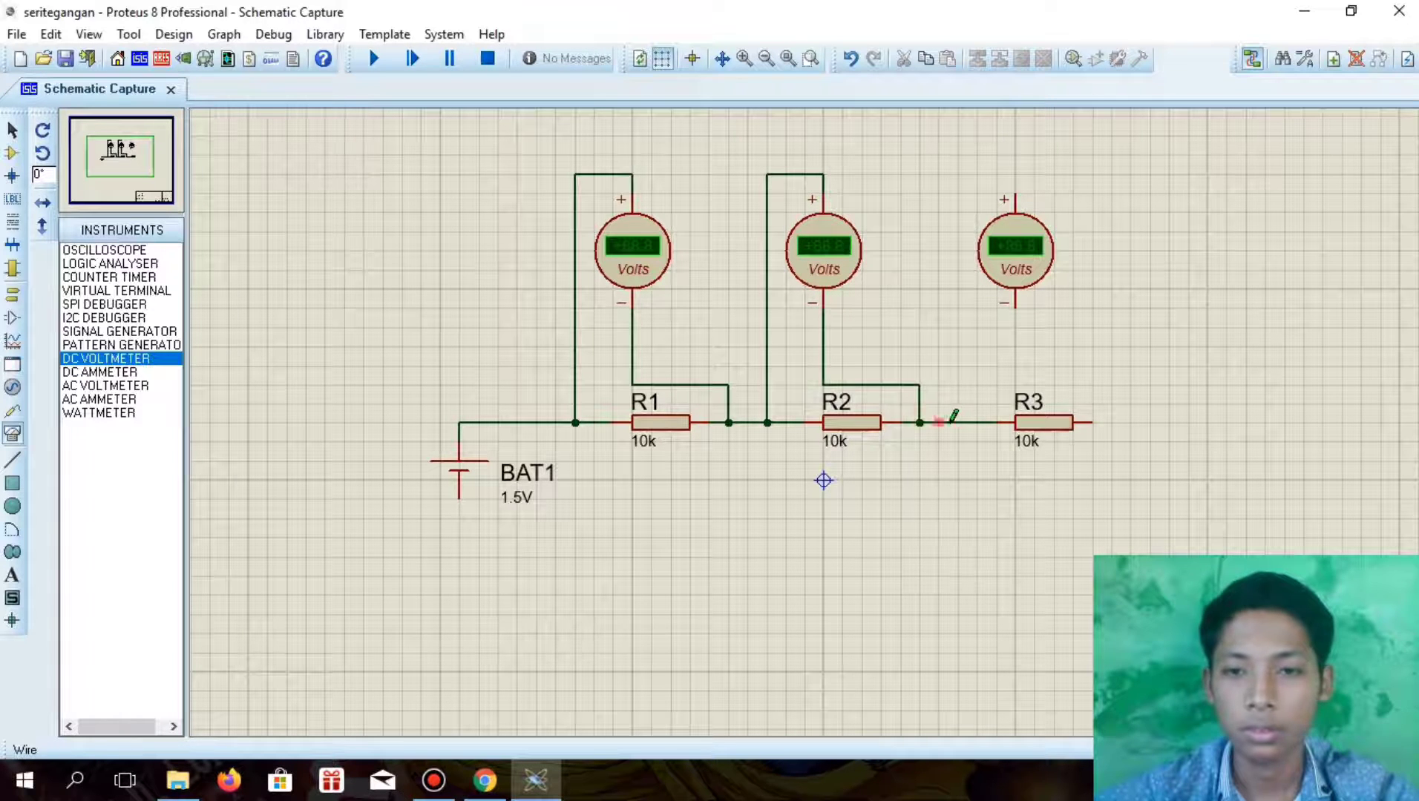
# Wire the third voltmeter in parallel with R3, with its positive terminal on the R2 side
pyautogui.click(957, 422)
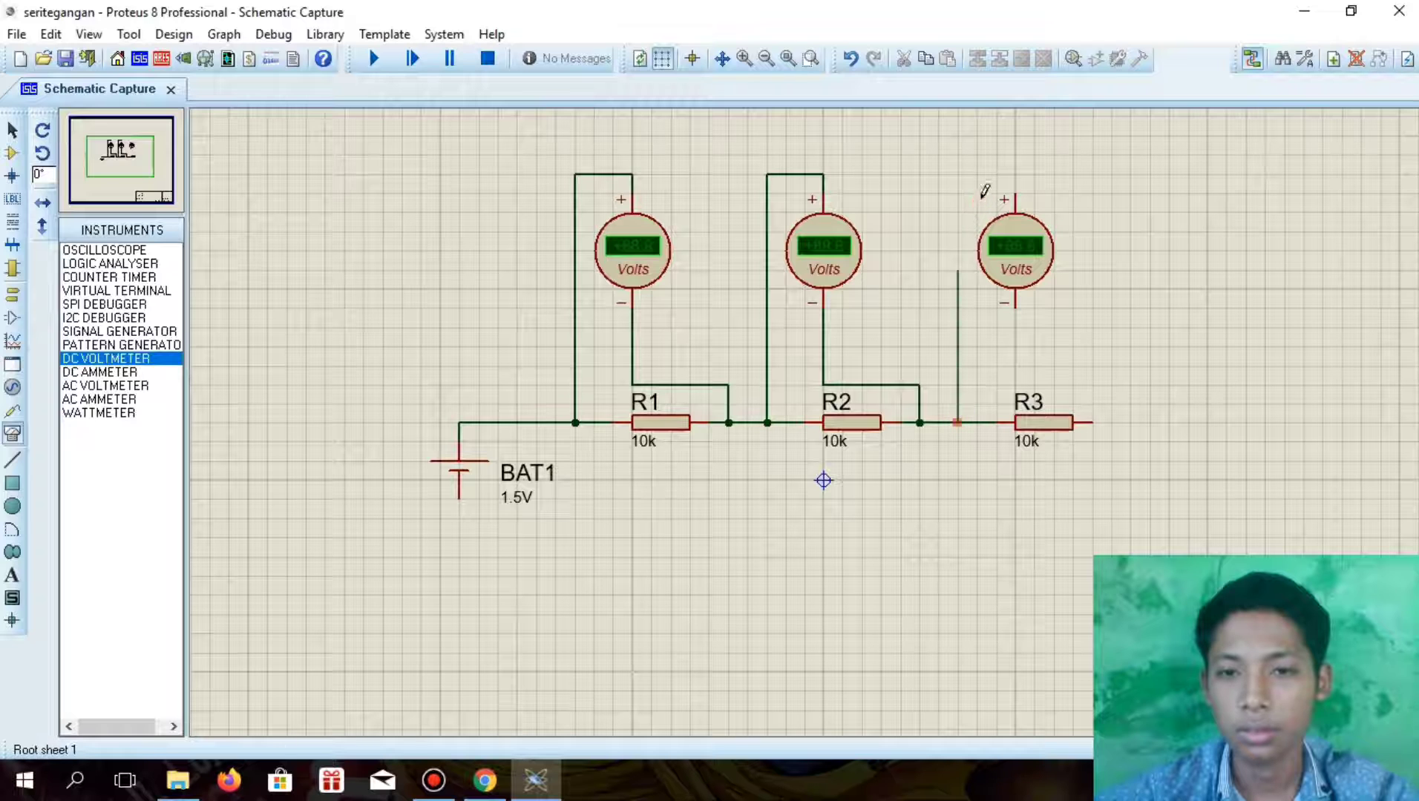
pyautogui.click(1015, 195)
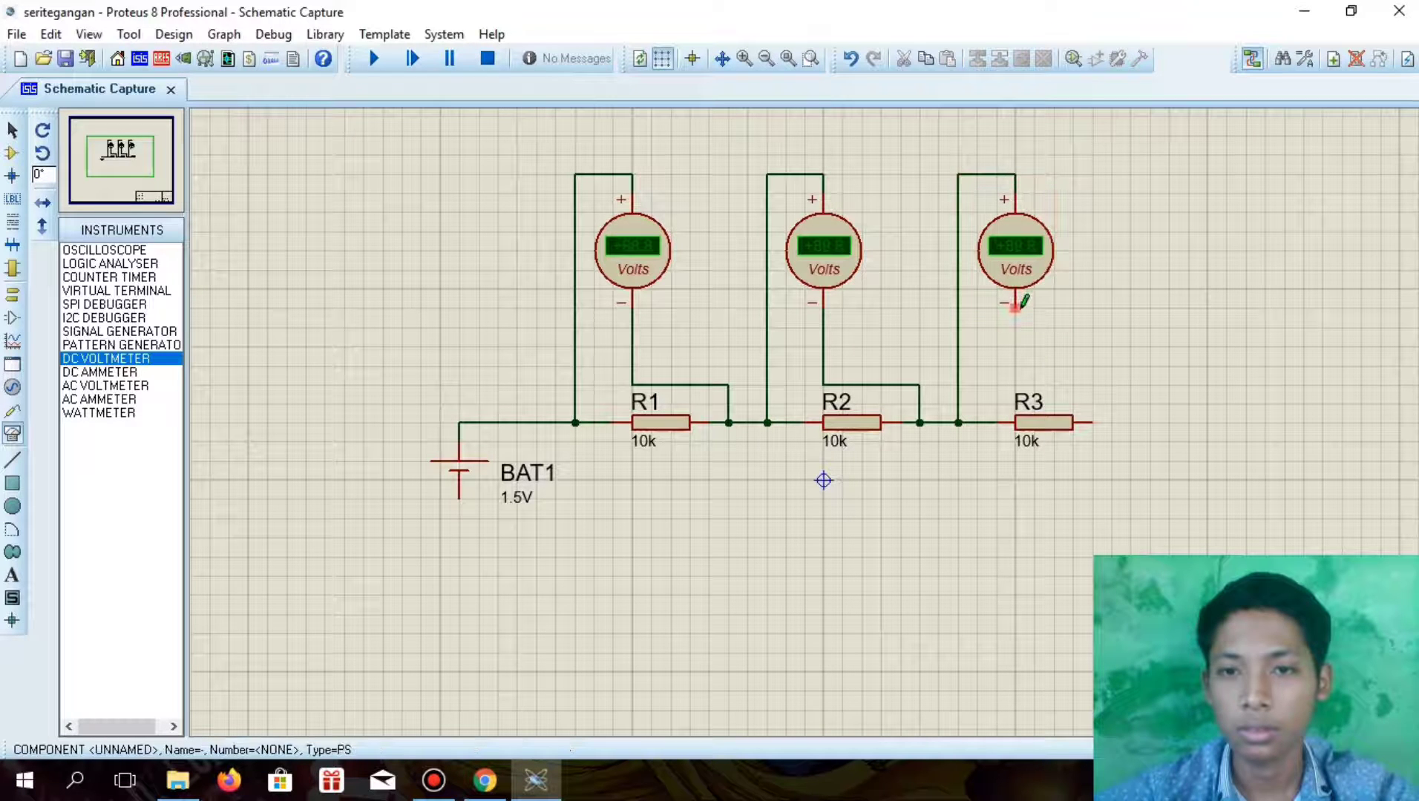
pyautogui.click(1015, 305)
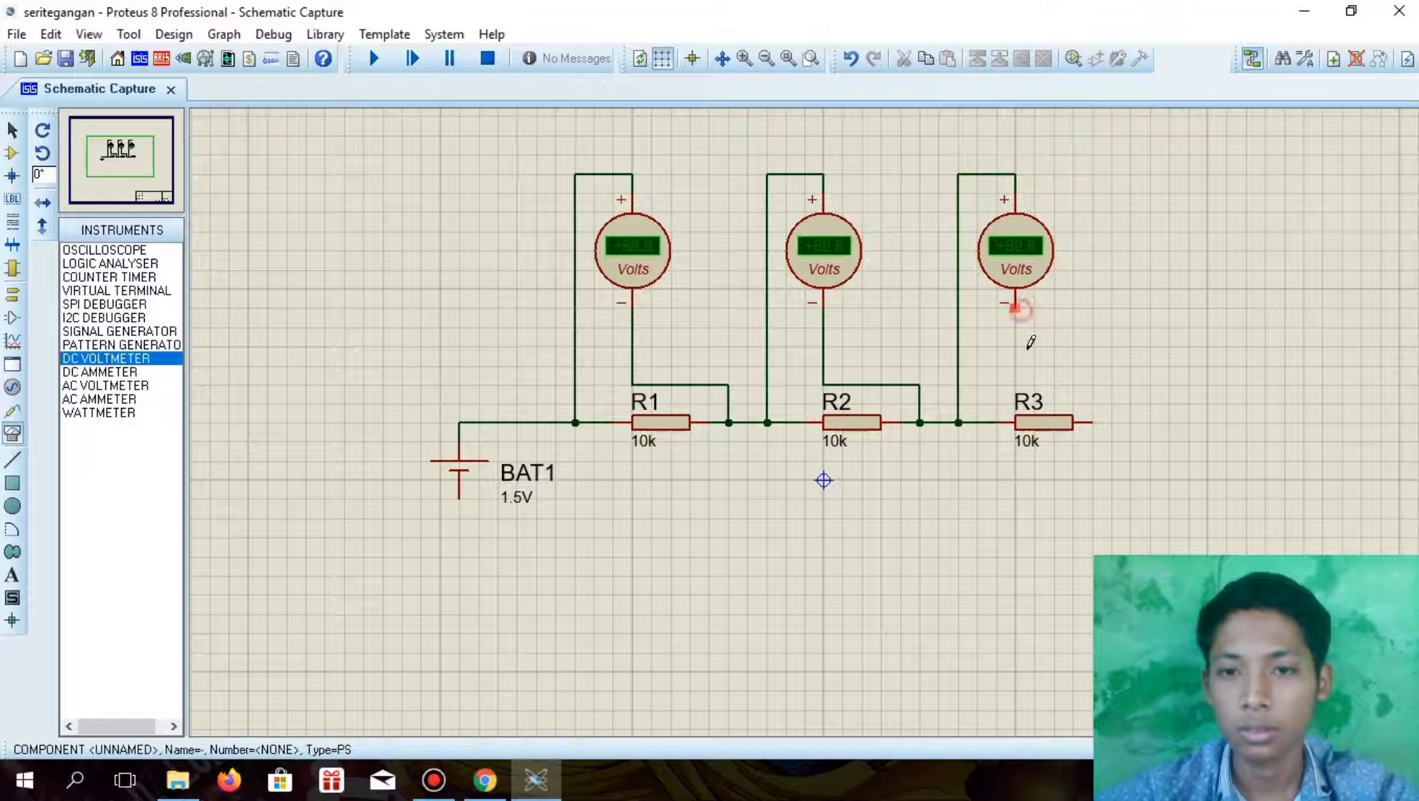
pyautogui.click(1111, 423)
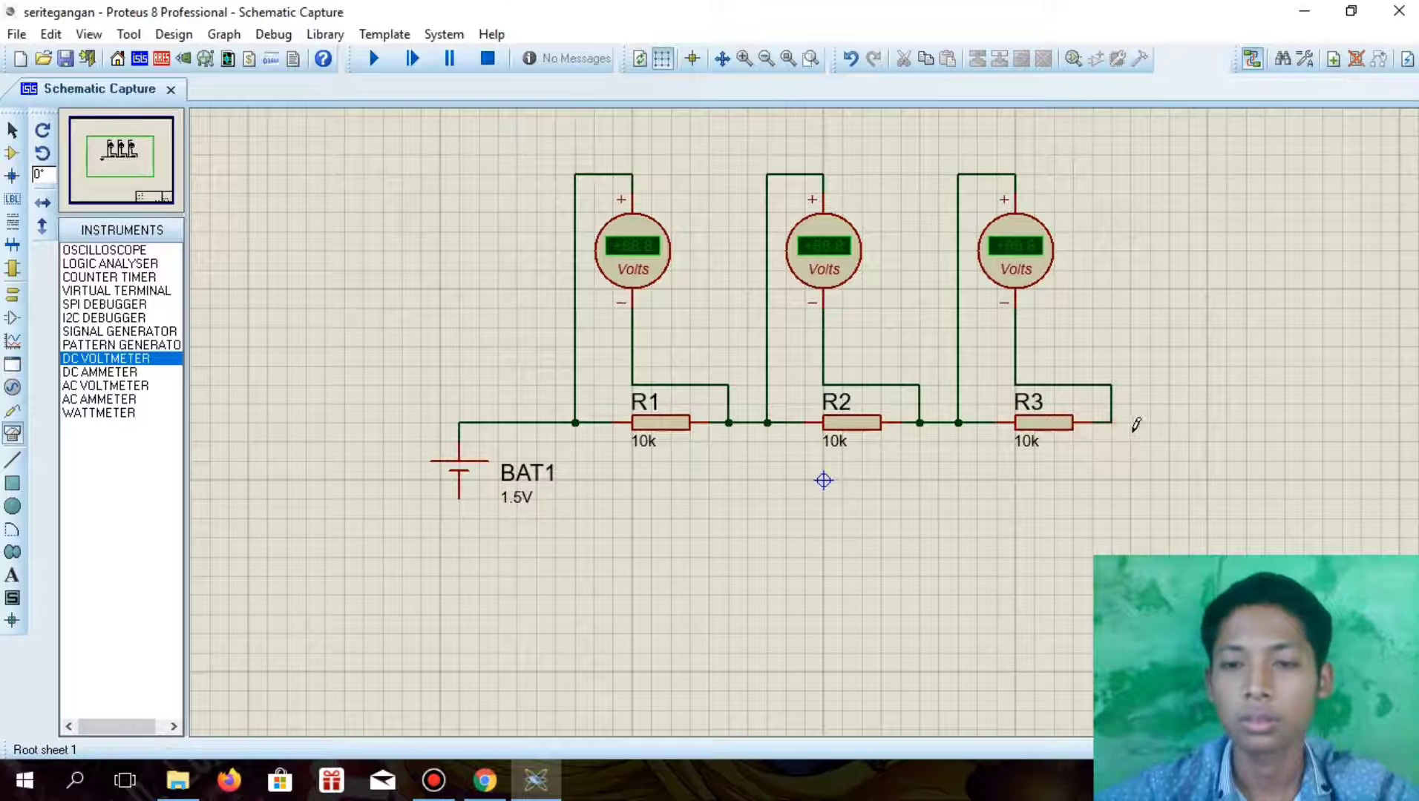
# Close the series loop by wiring R3's free end back to BAT1's negative terminal beneath the resistors
pyautogui.click(1113, 423)
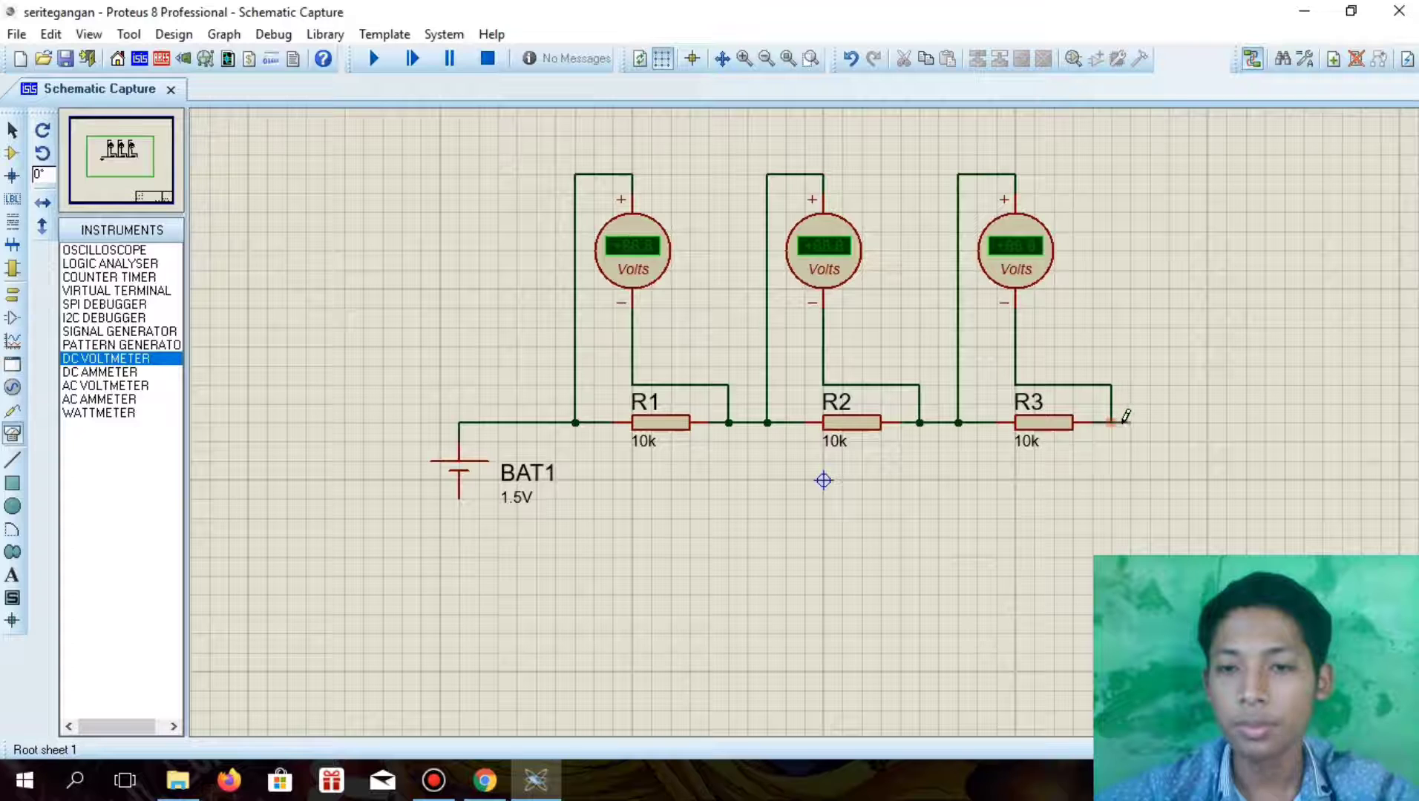
pyautogui.click(1131, 423)
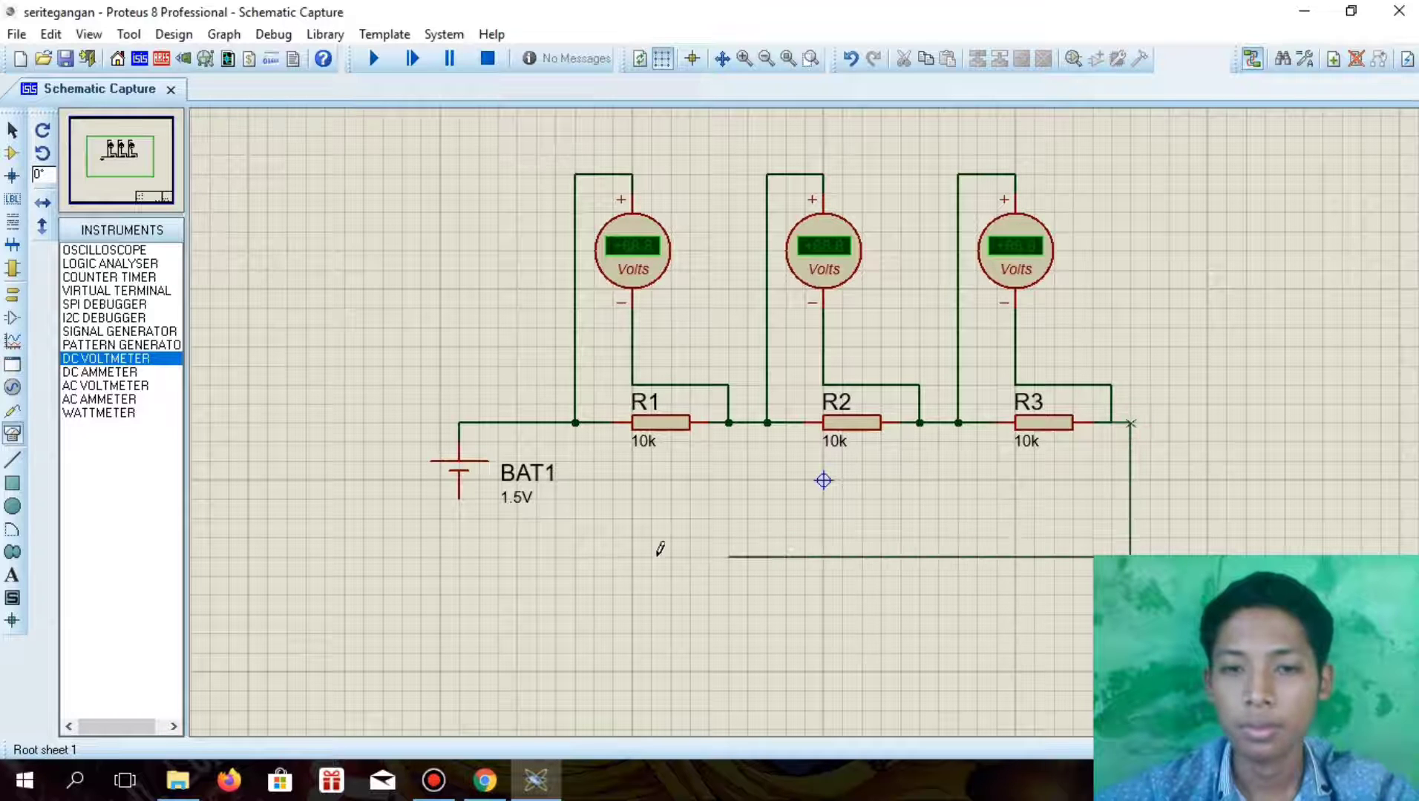
pyautogui.click(458, 500)
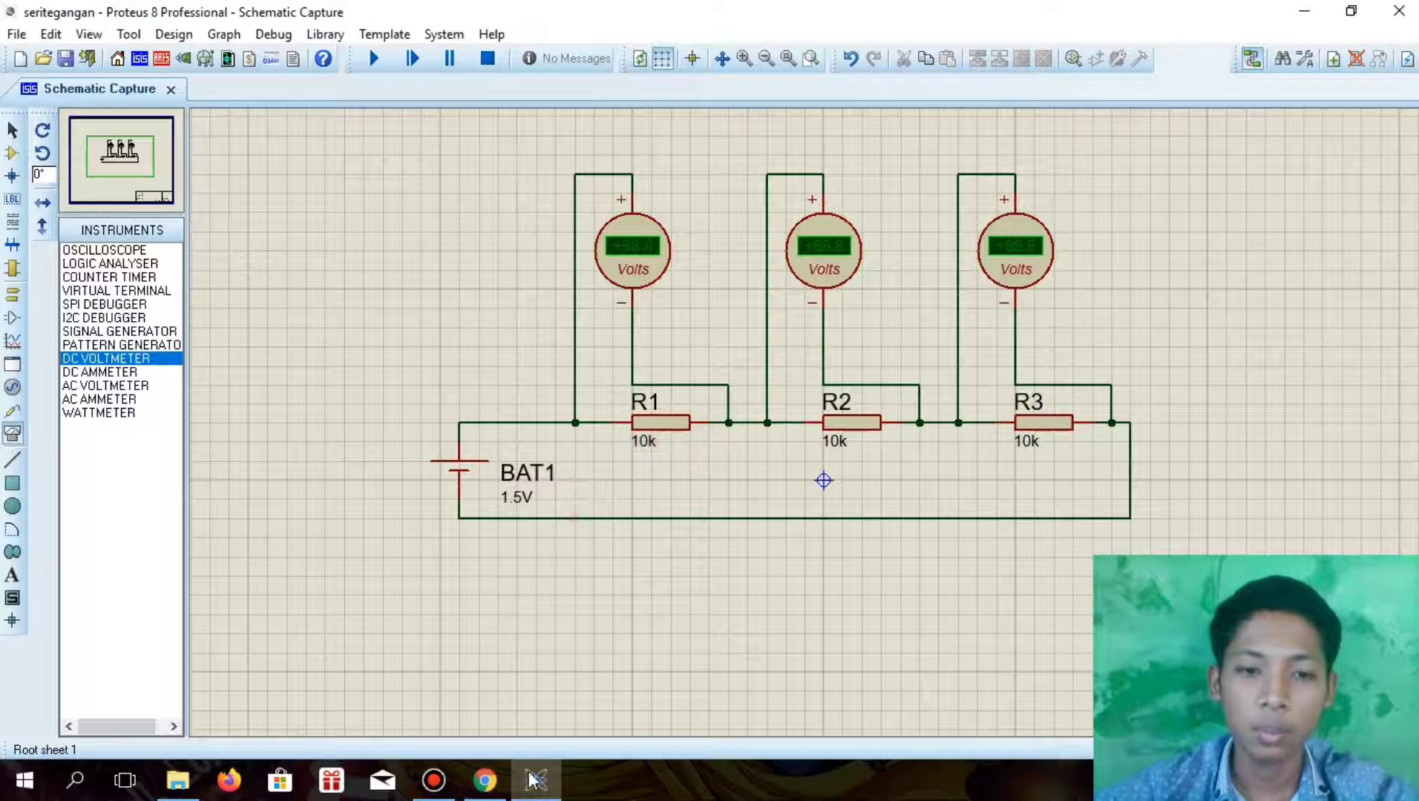
# Check the question 2 circuit values in Chrome, and back in Proteus set BAT1's value to 3V
pyautogui.click(484, 779)
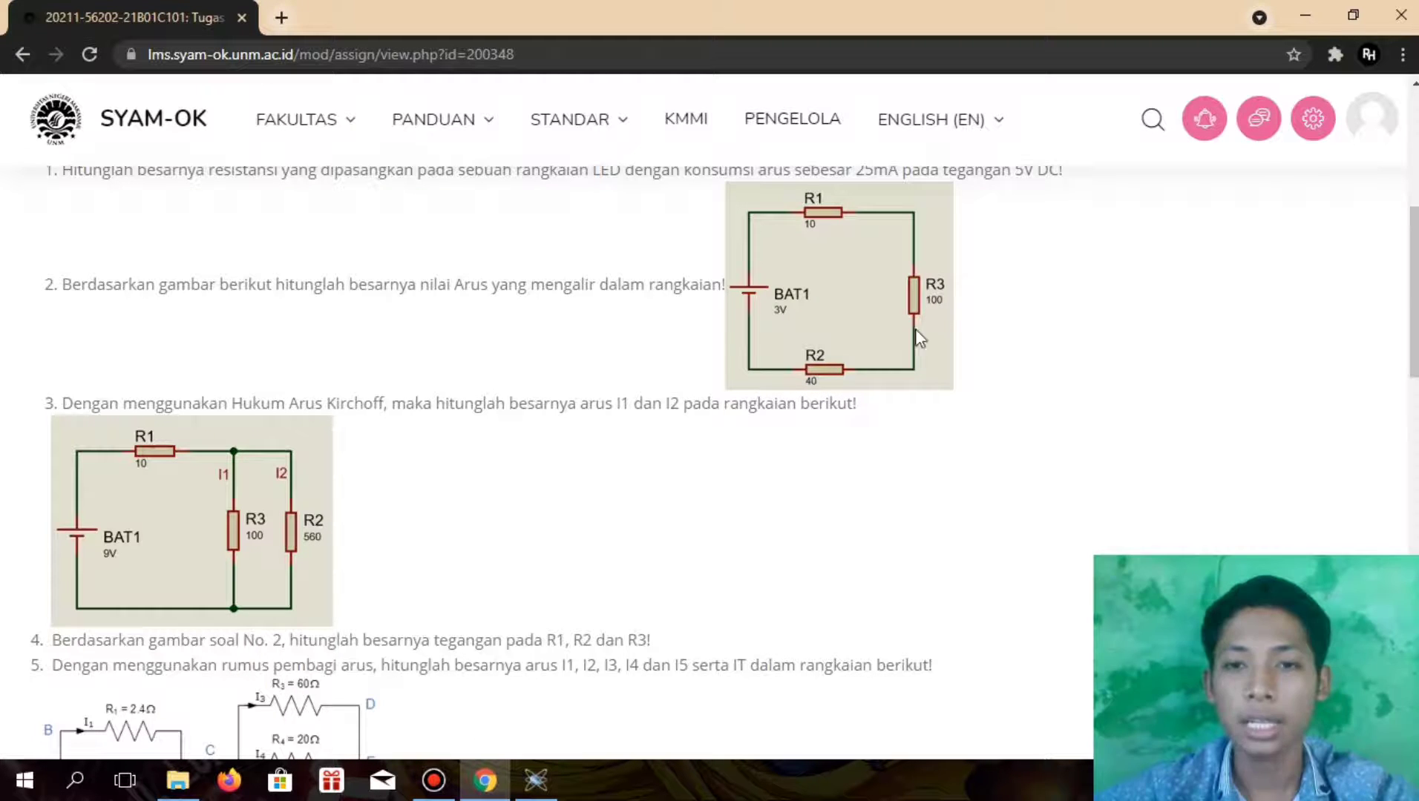
pyautogui.click(548, 764)
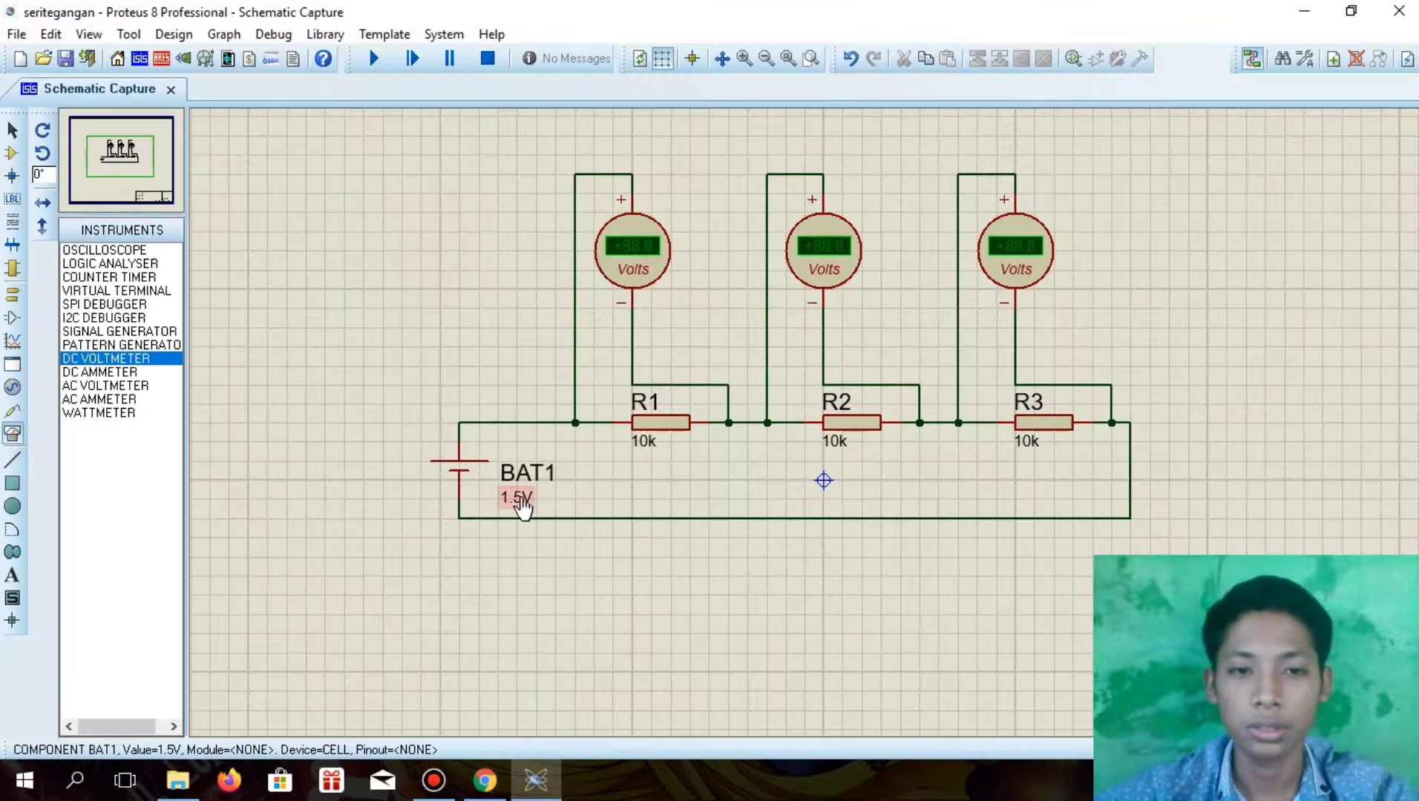
pyautogui.doubleClick(523, 499)
pyautogui.click(613, 210)
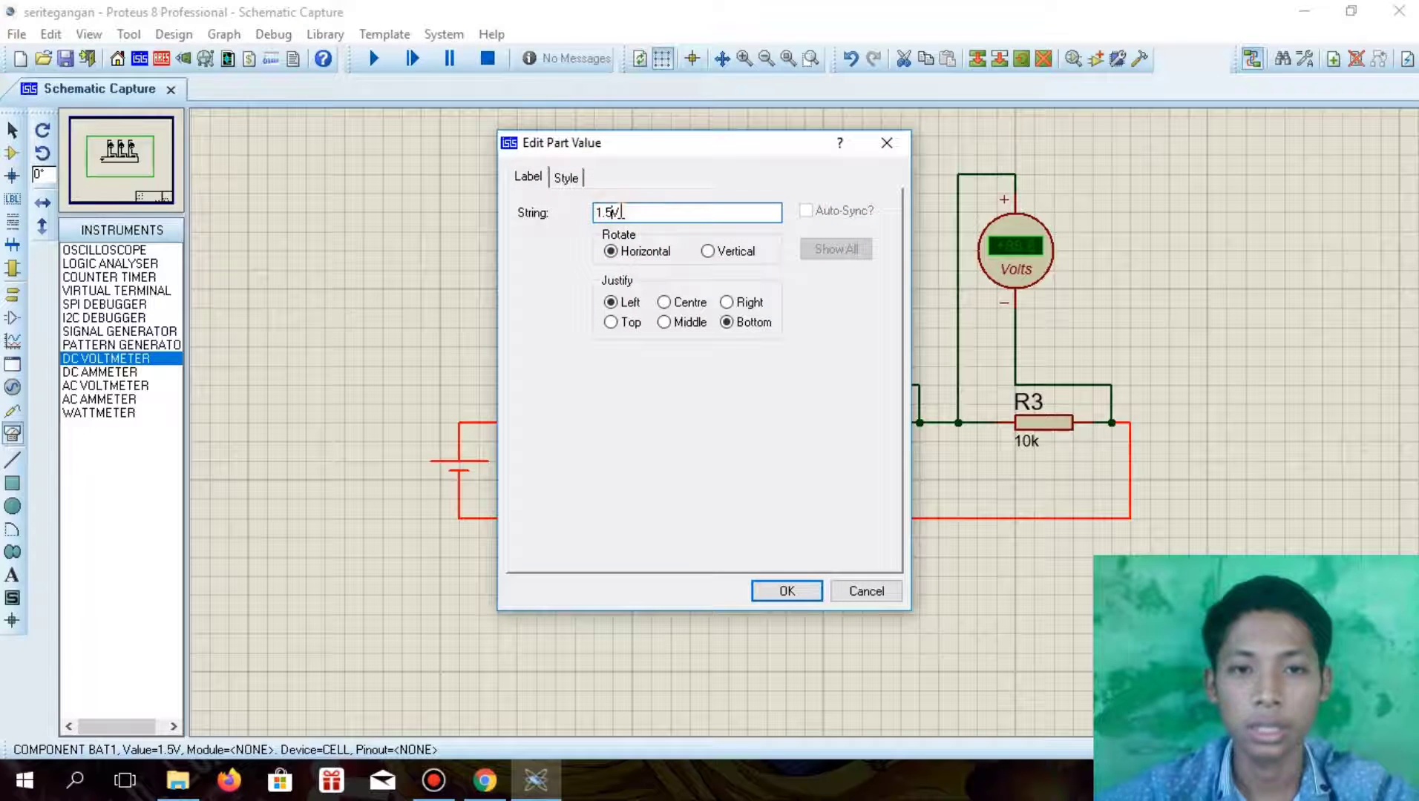
pyautogui.press('BackSpace')
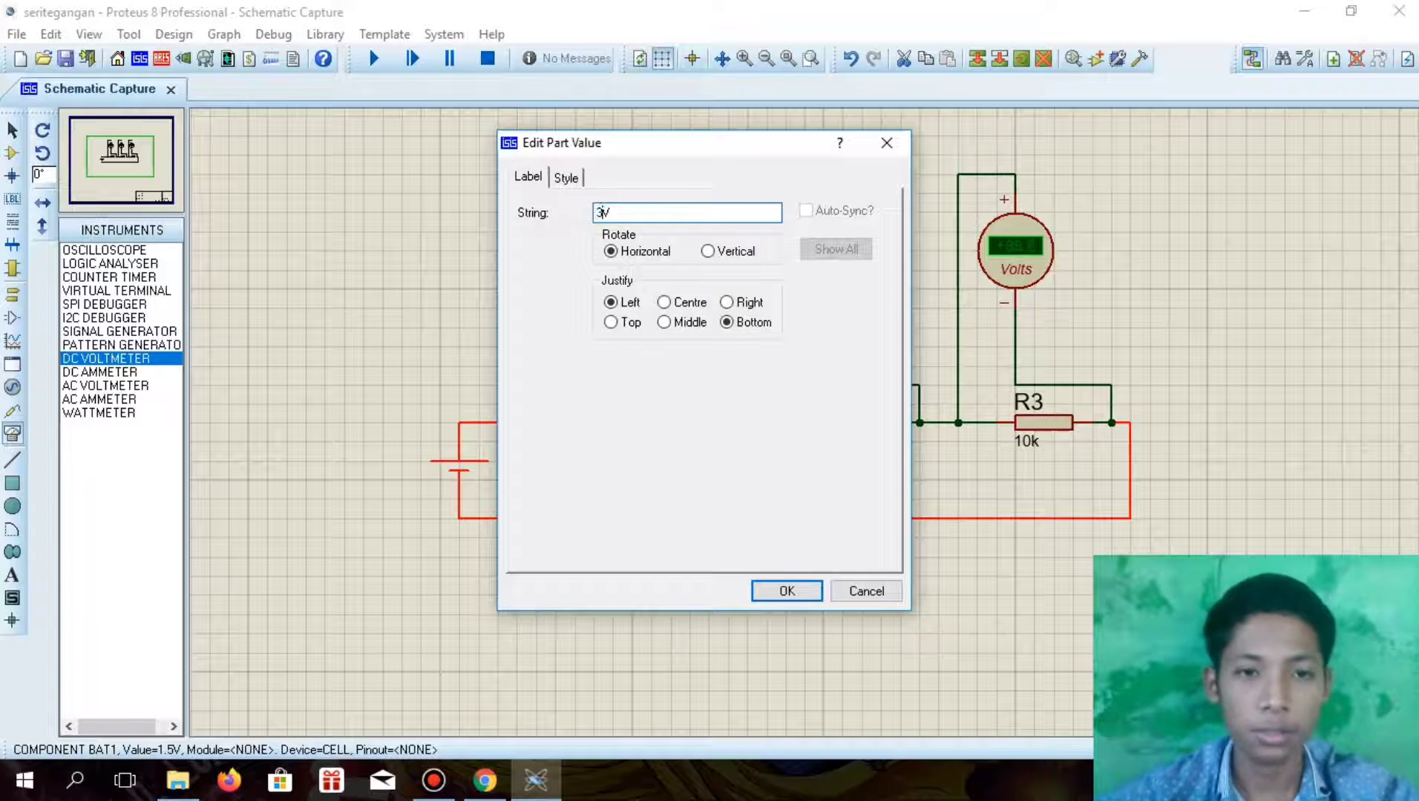
pyautogui.click(786, 592)
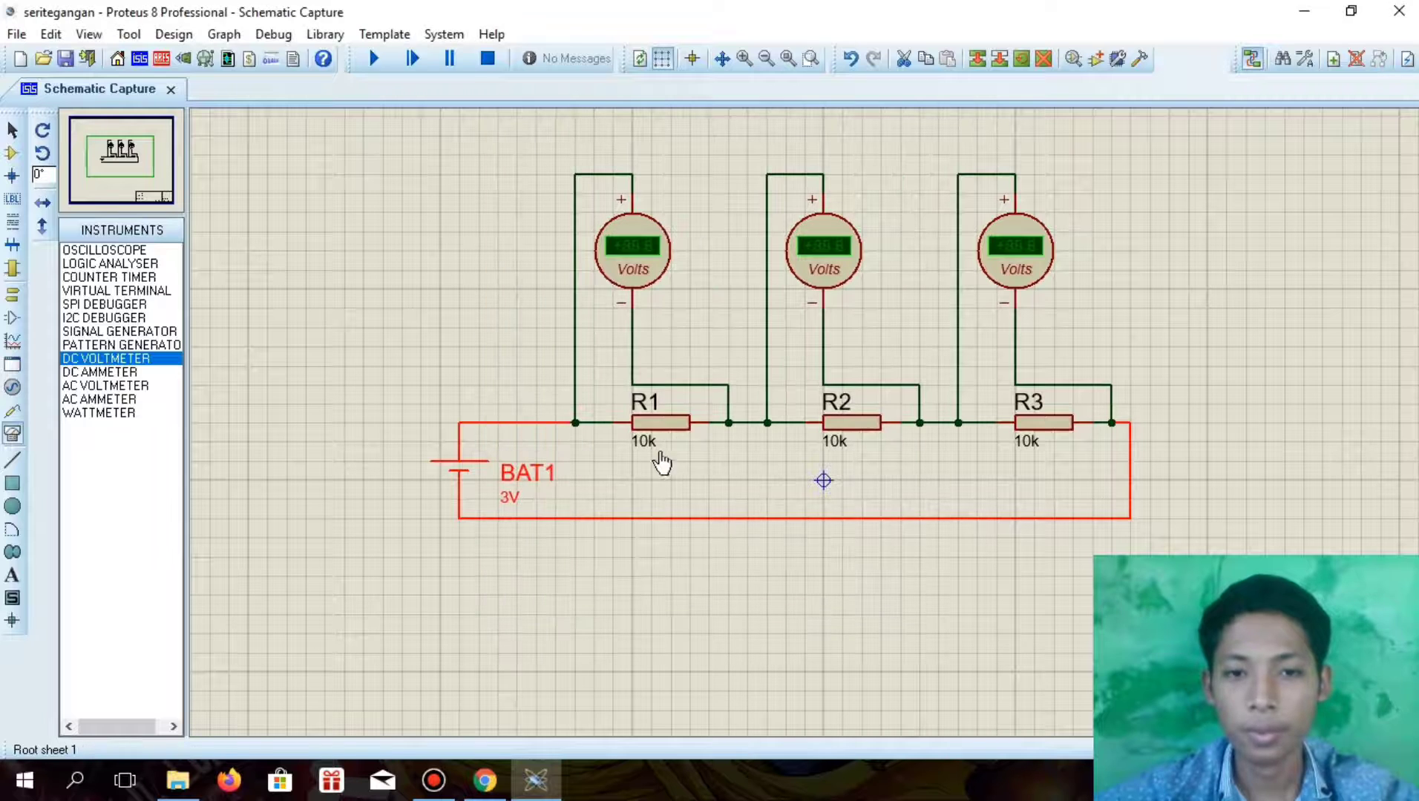
# Set R1's resistance value to 10 and R2's resistance value to 40
pyautogui.doubleClick(644, 445)
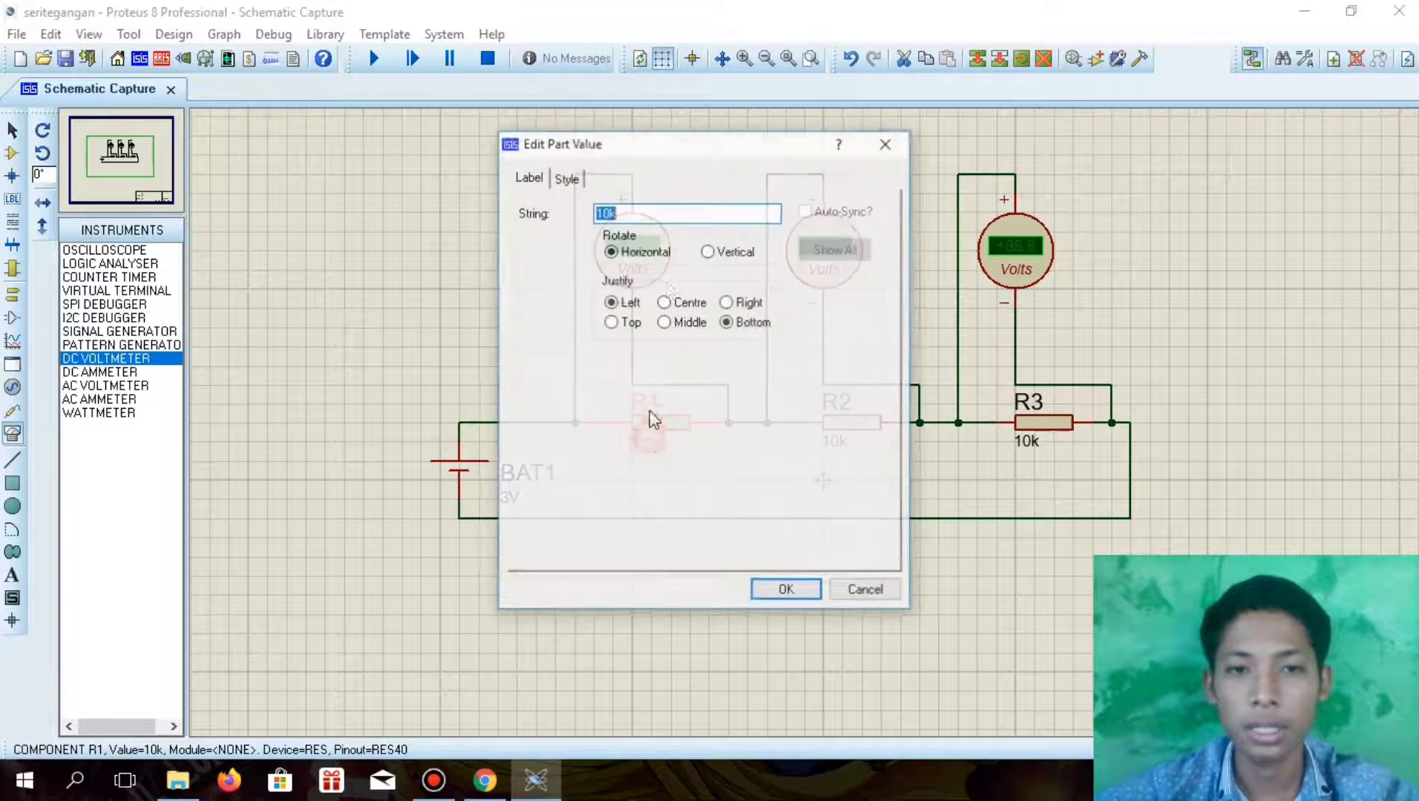
pyautogui.click(655, 217)
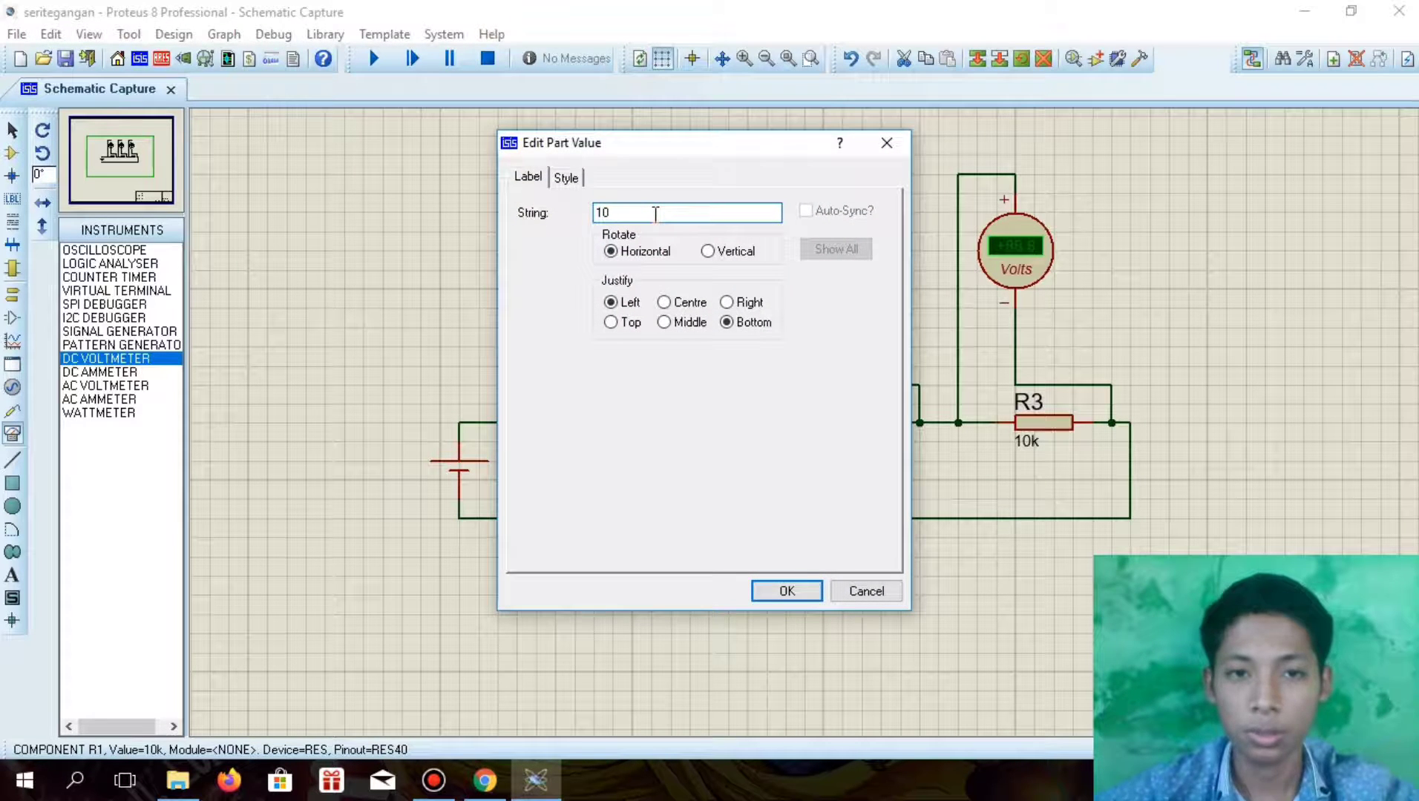
pyautogui.press('Return')
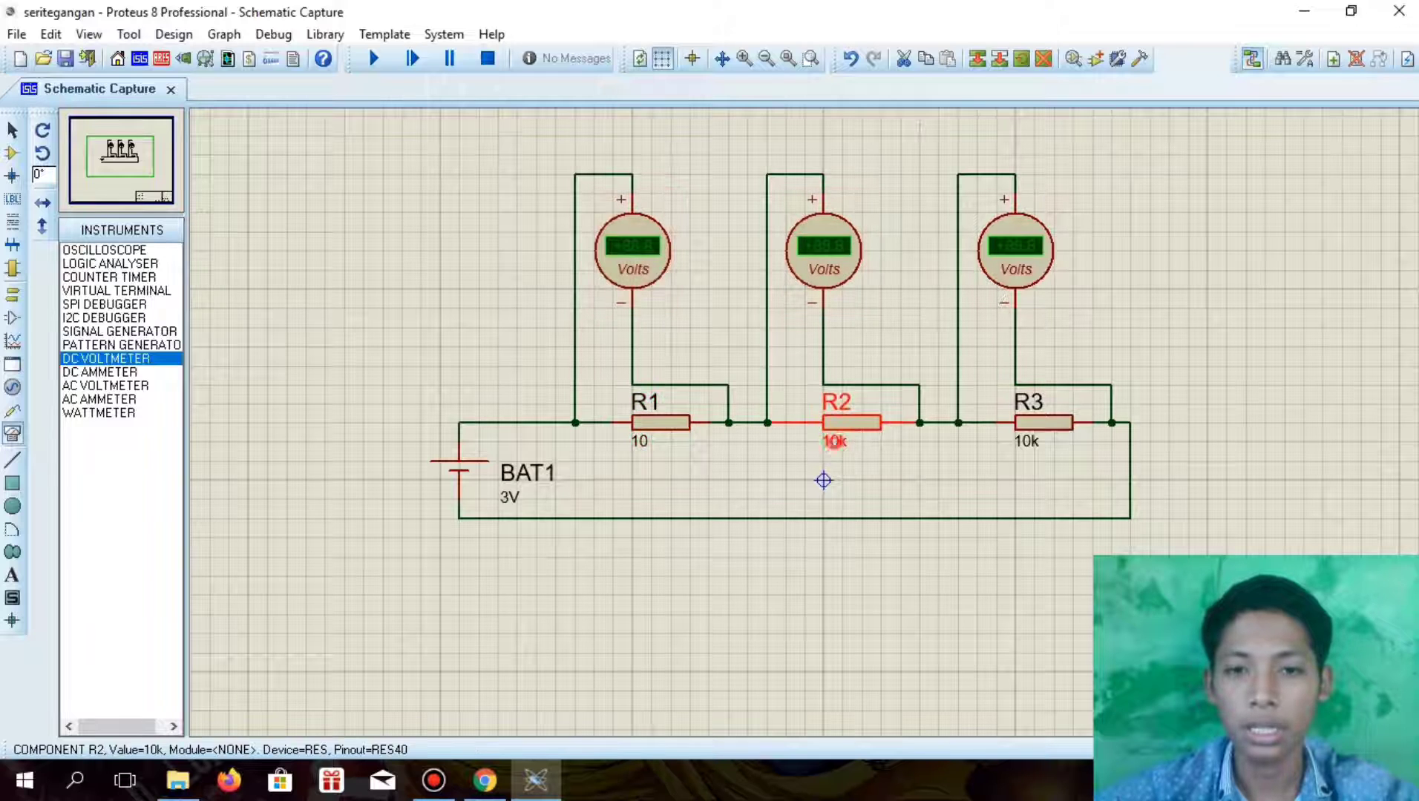
pyautogui.doubleClick(834, 442)
pyautogui.click(680, 213)
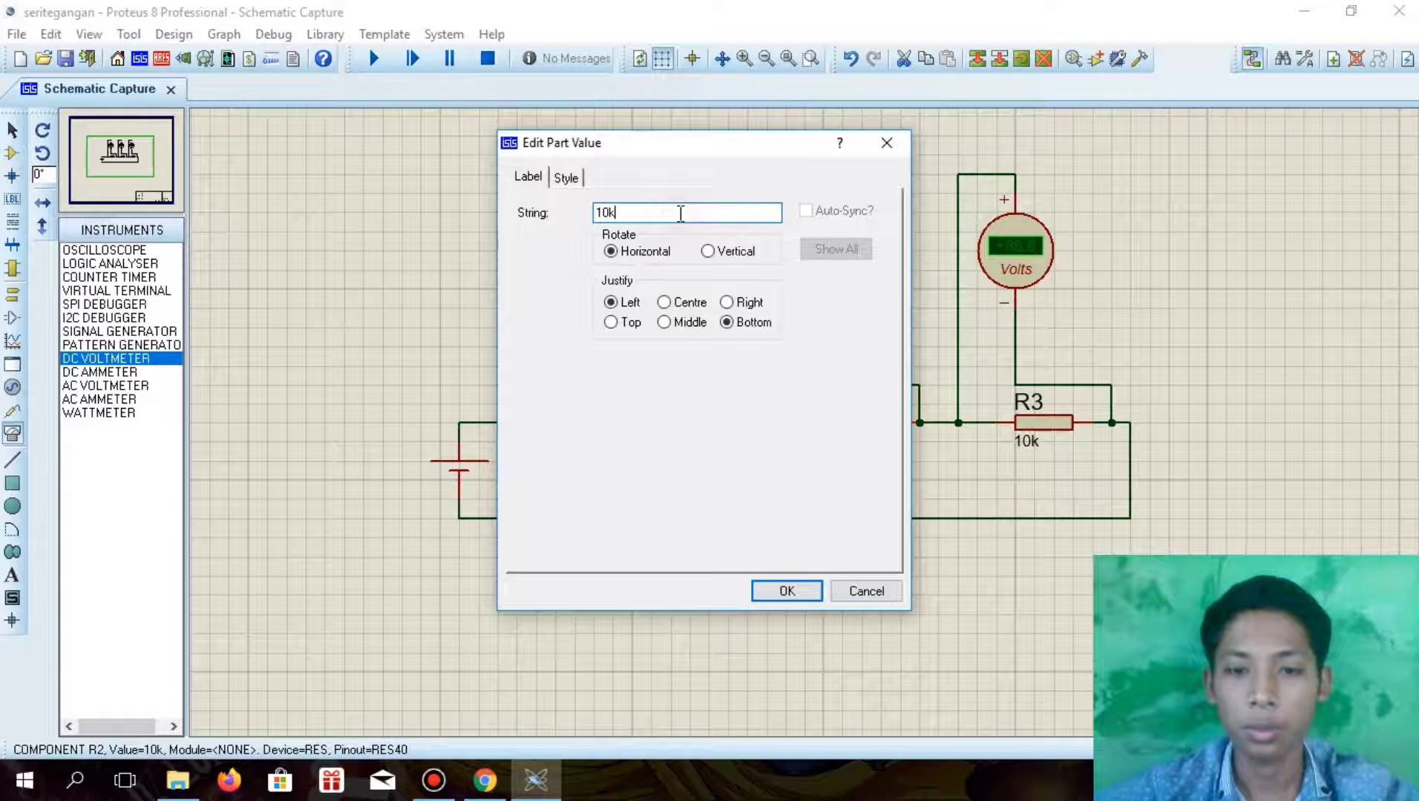
pyautogui.press('BackSpace')
pyautogui.press('BackSpace')
pyautogui.write('40')
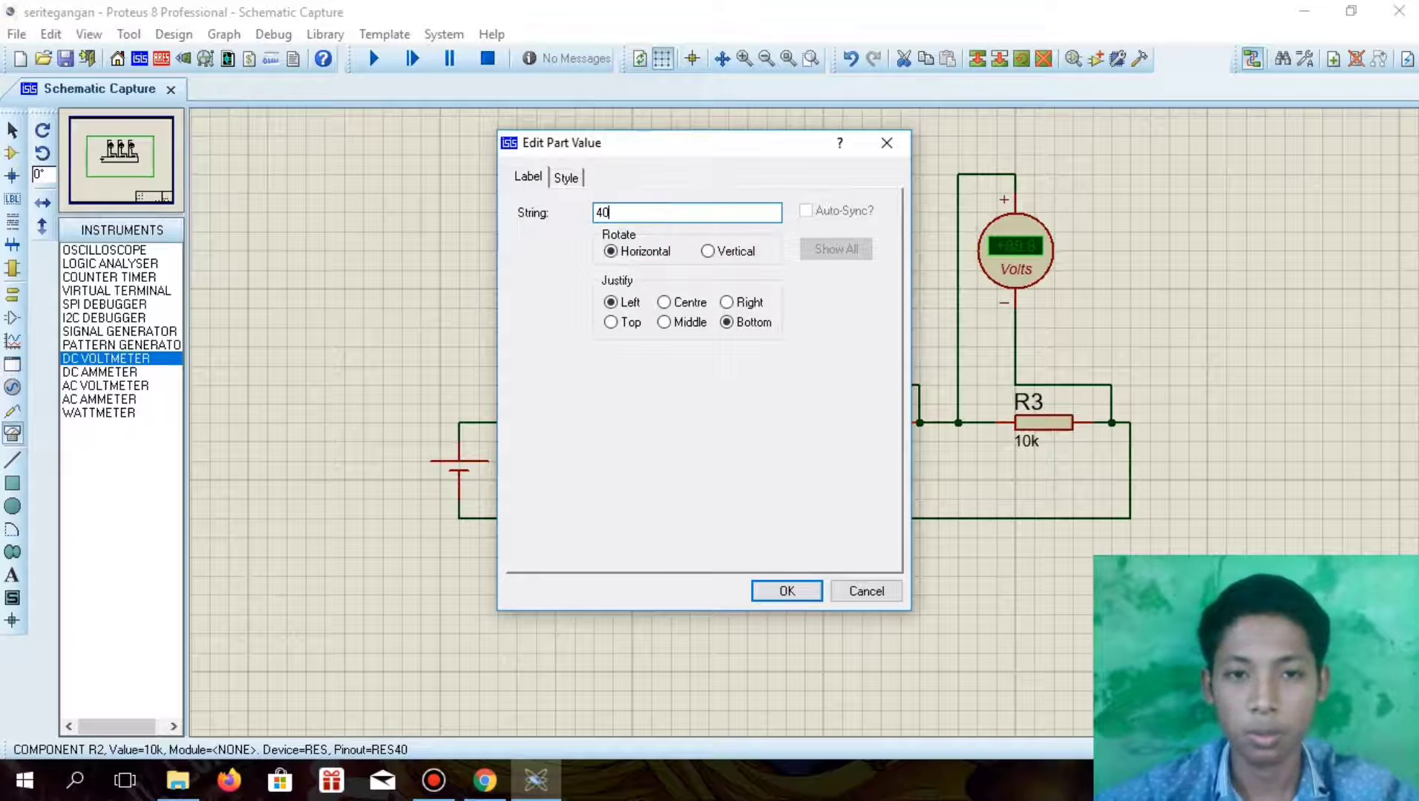
pyautogui.press('Return')
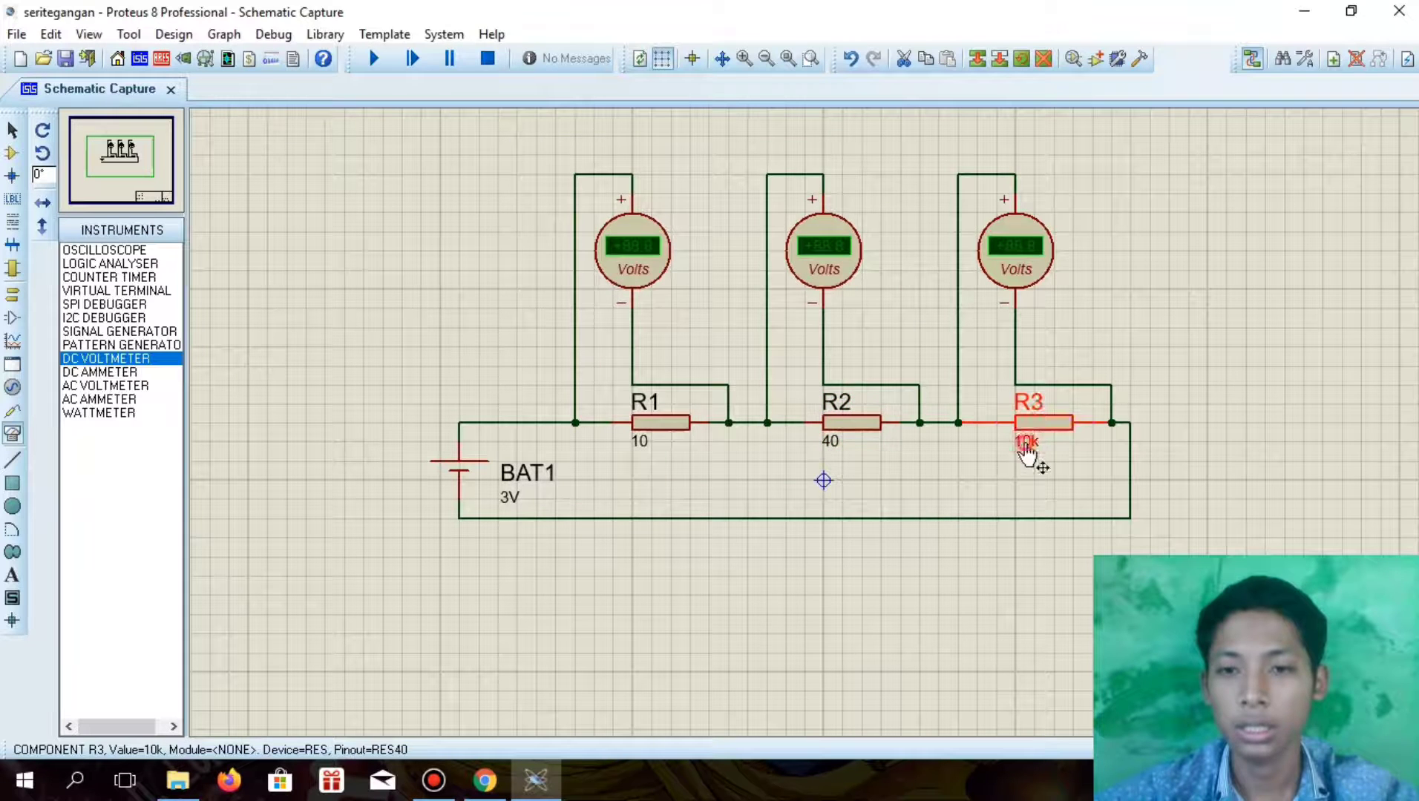
# Set R3's resistance value to 100
pyautogui.doubleClick(1029, 443)
pyautogui.click(714, 214)
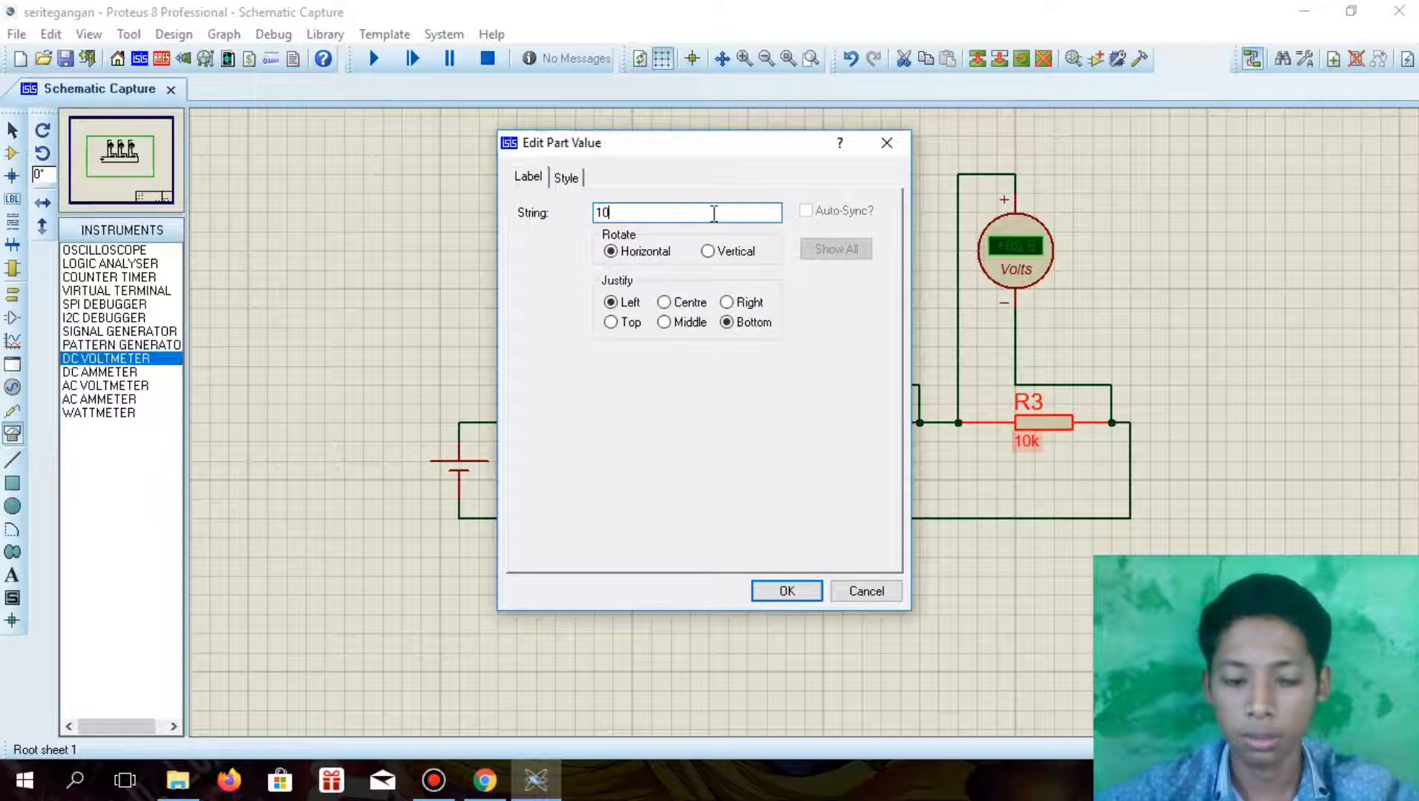
pyautogui.write('0')
pyautogui.press('Return')
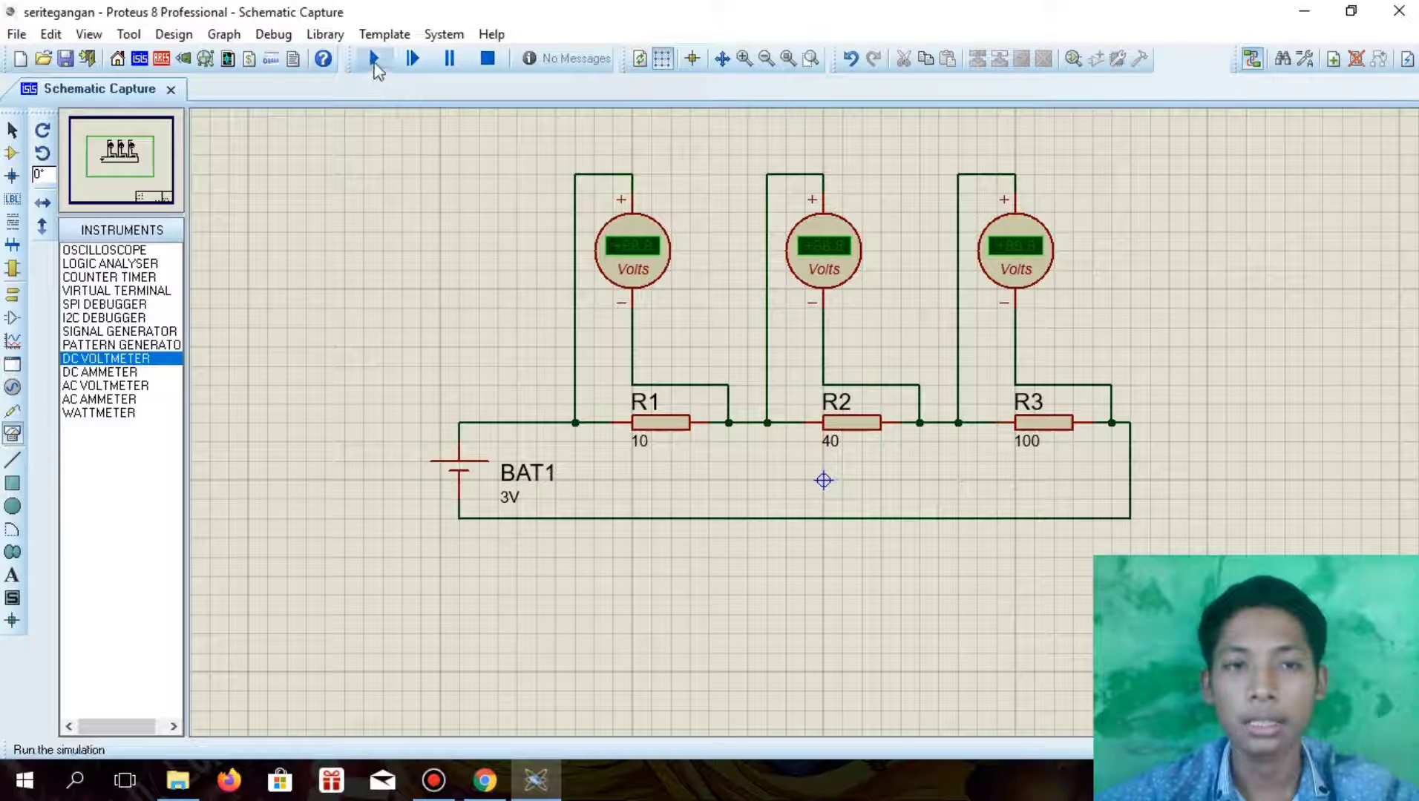
# Run the series circuit simulation and examine the voltmeter readings across R1, R2 and R3
pyautogui.click(375, 65)
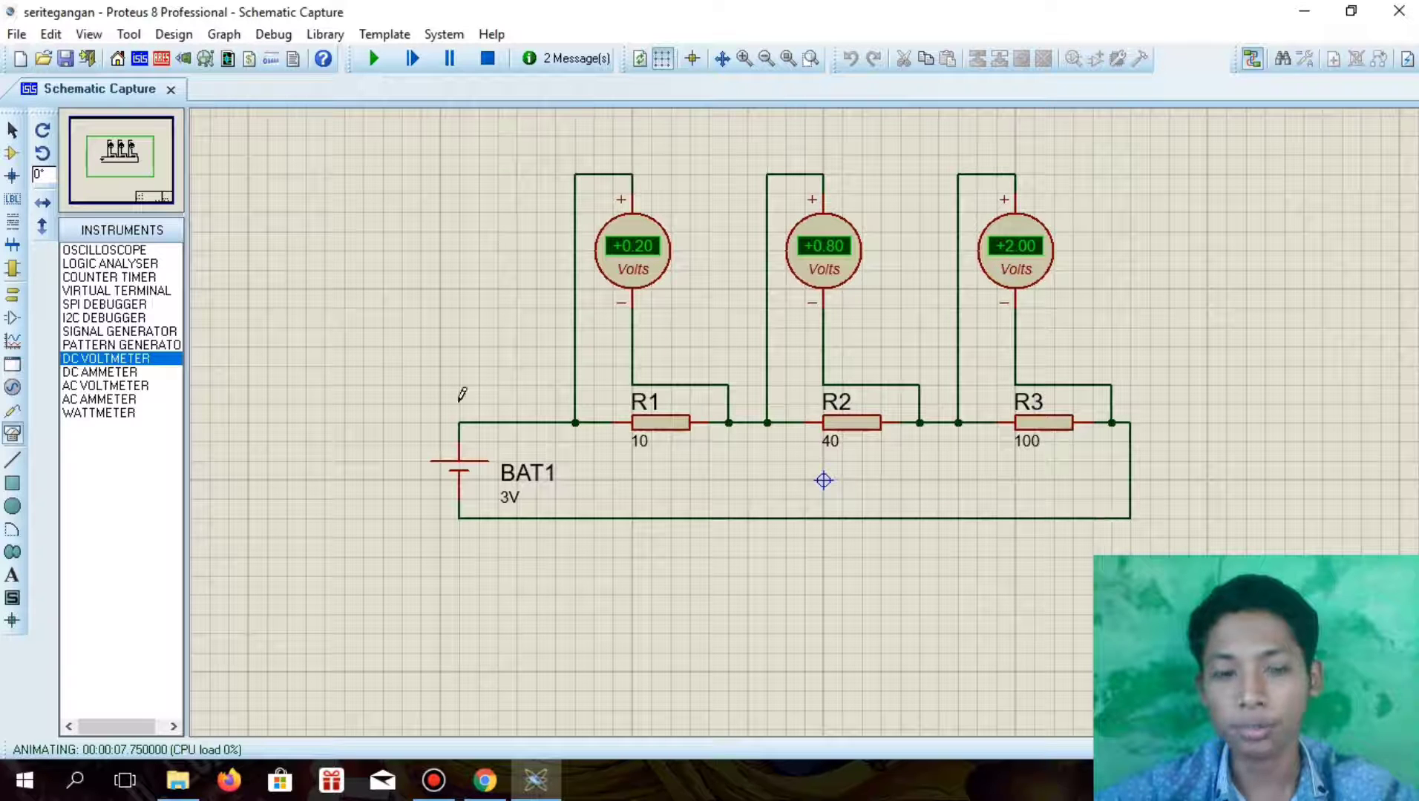
pyautogui.moveTo(402, 154); pyautogui.dragTo(1246, 577)
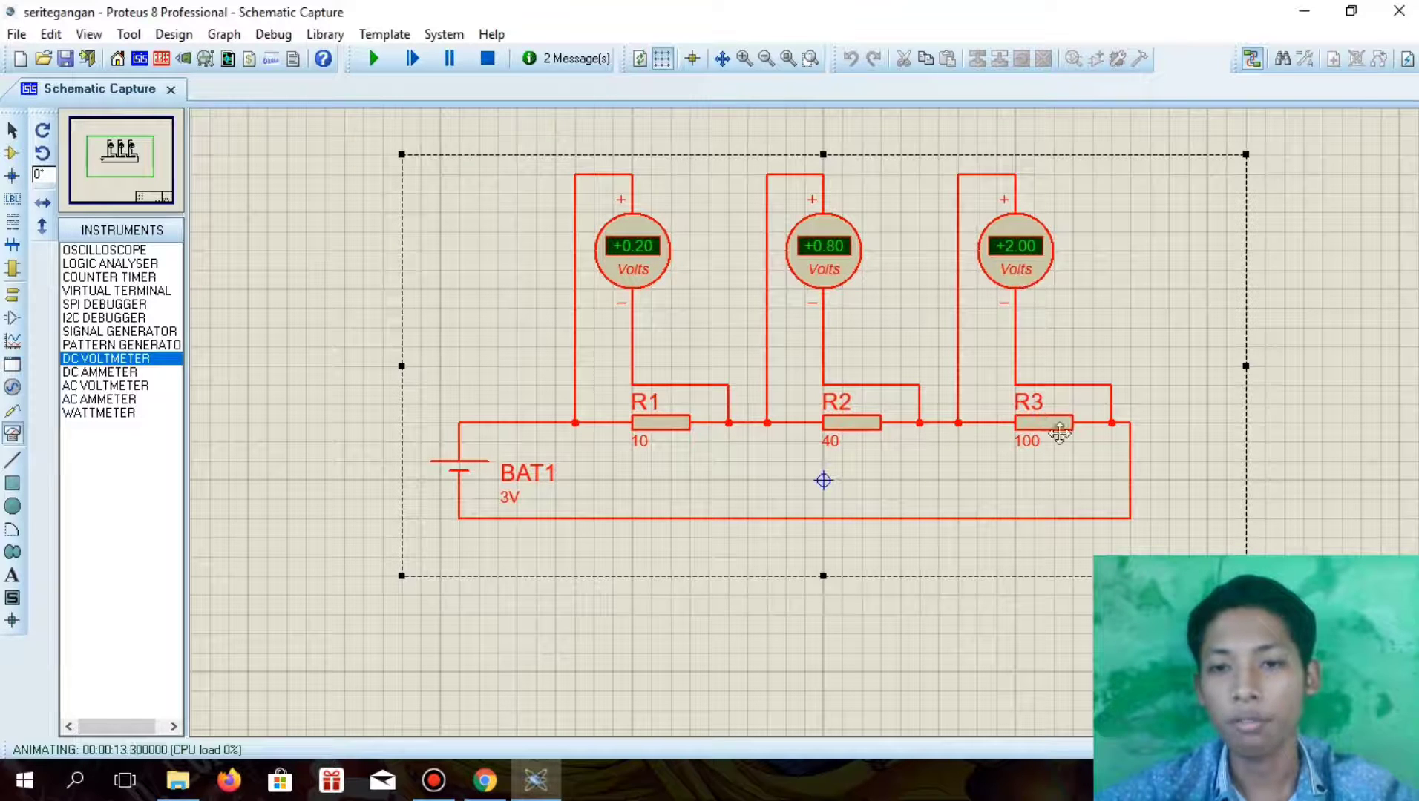
pyautogui.click(1158, 623)
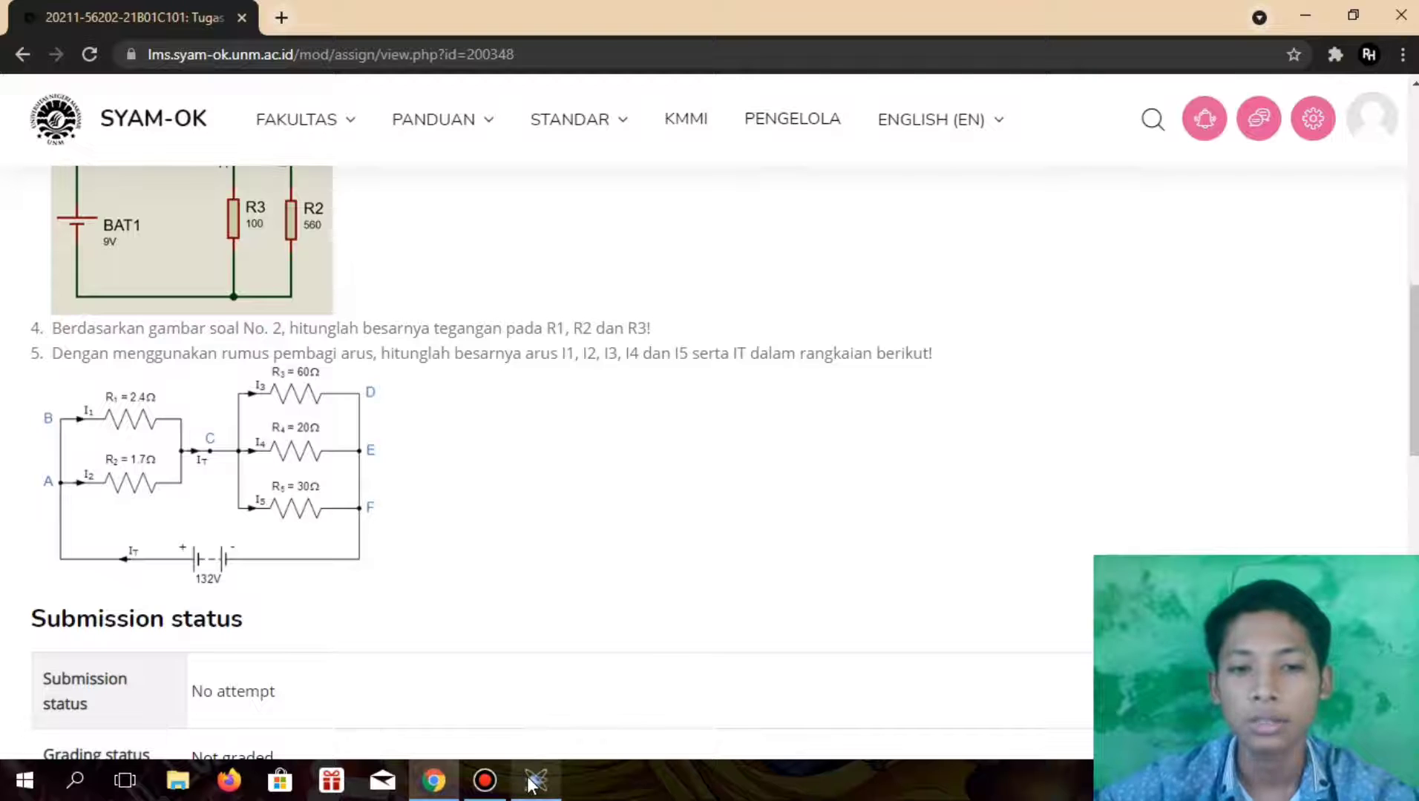
# Switch to the empty I1I2I3I4I5 schematic in Proteus and place resistors R1 and R2 one above the other
pyautogui.click(539, 716)
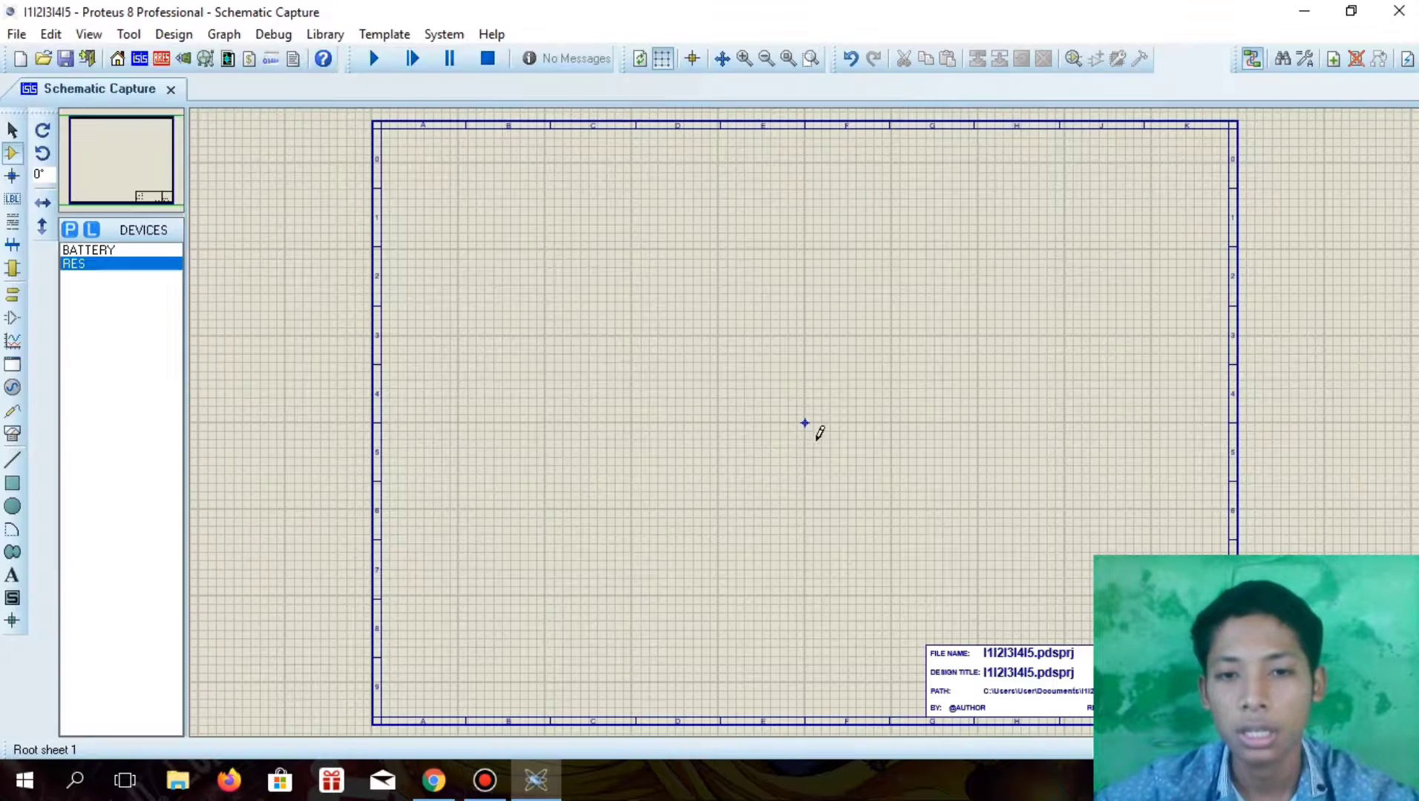
pyautogui.scroll(2, 817, 440)
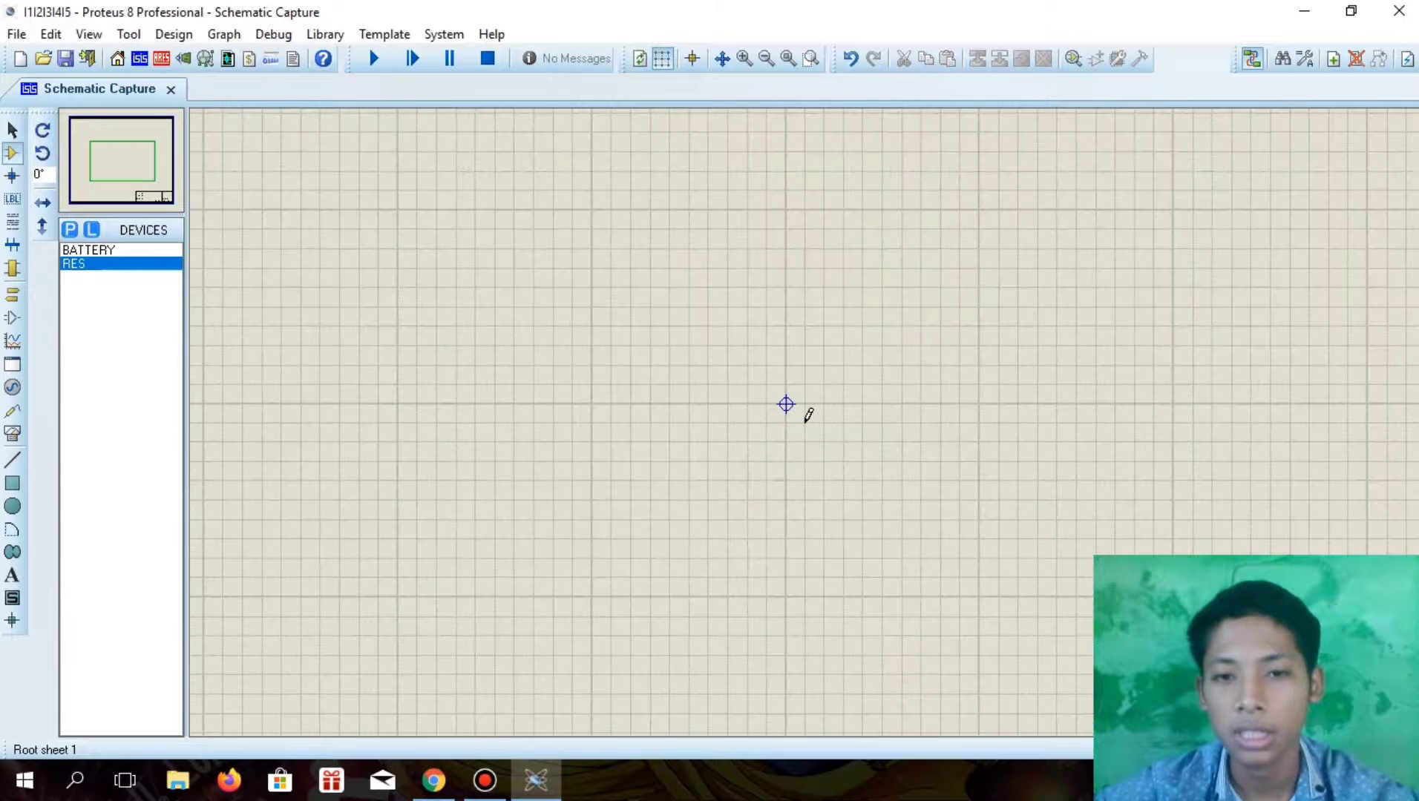
pyautogui.click(125, 265)
pyautogui.click(501, 380)
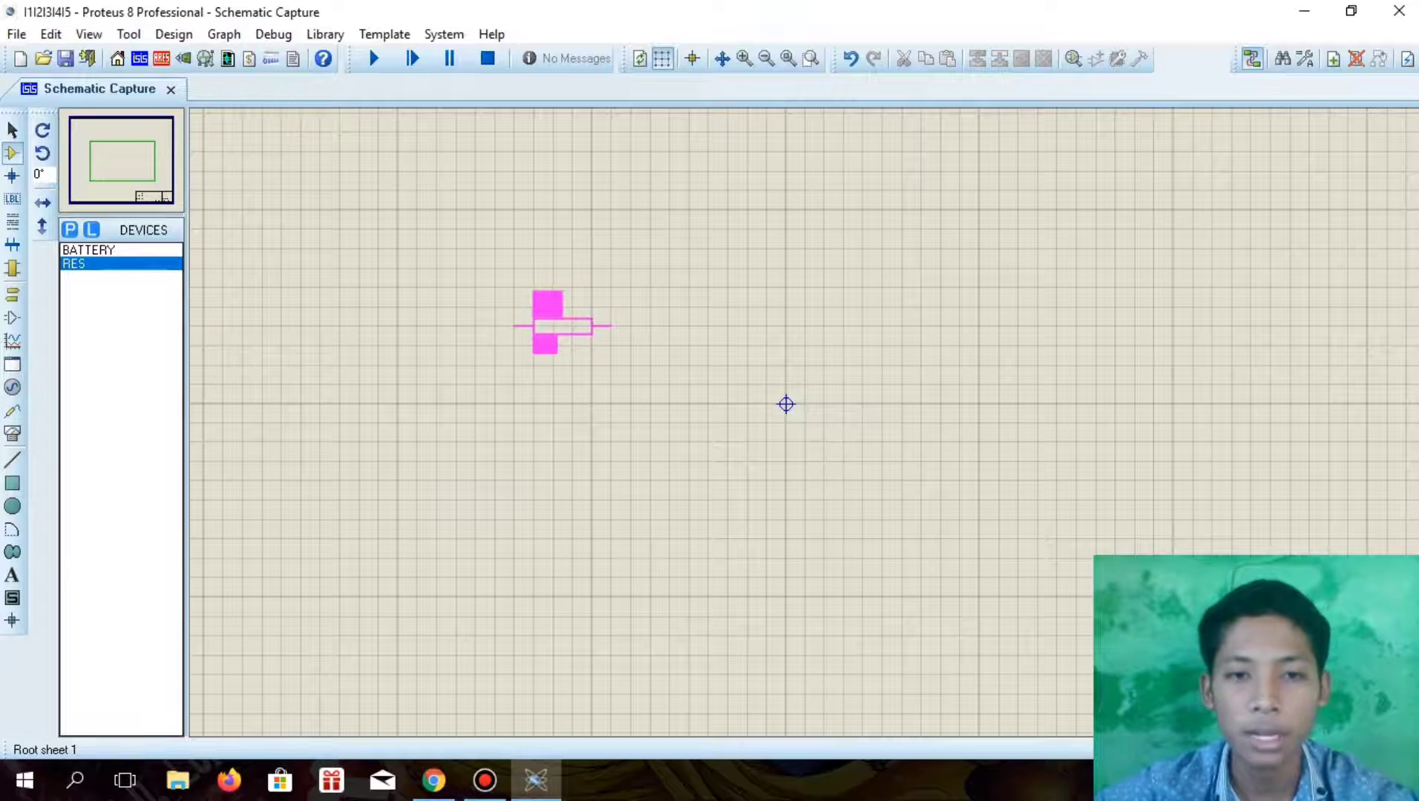
pyautogui.click(543, 326)
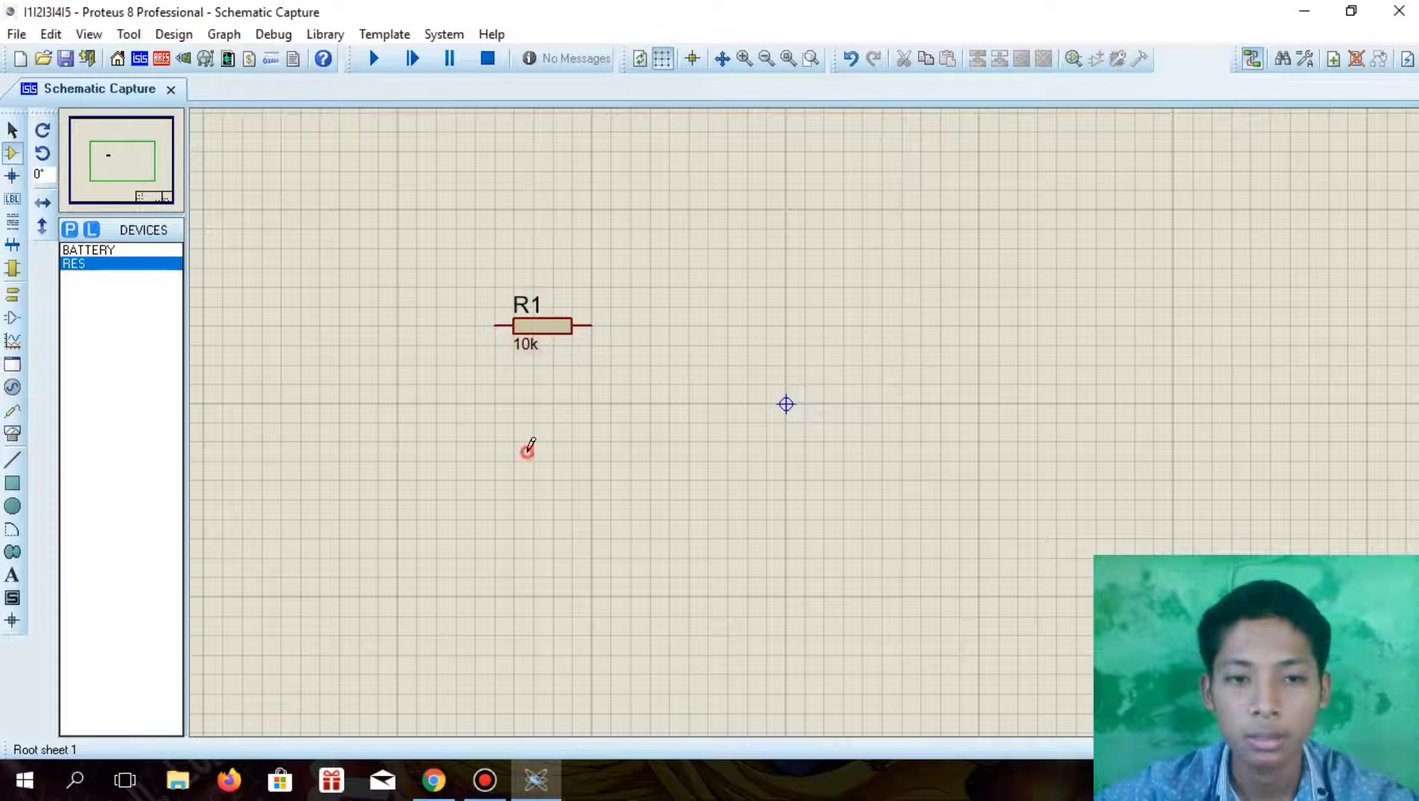
pyautogui.click(526, 449)
pyautogui.click(542, 479)
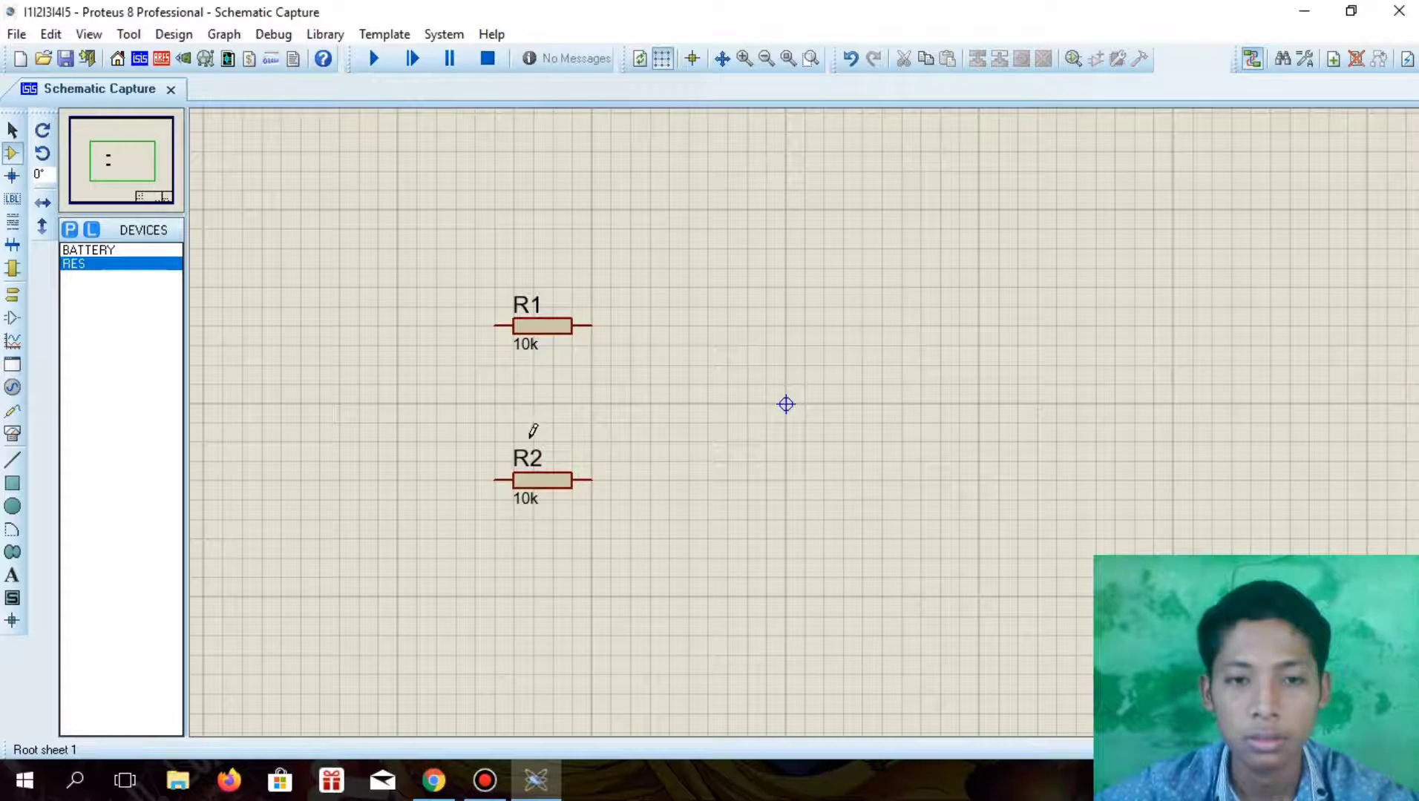
# Place resistors R3, R4 and R5 in an evenly spaced column to the right of R1 and R2, with R4 uppermost and R5 lowest
pyautogui.click(890, 404)
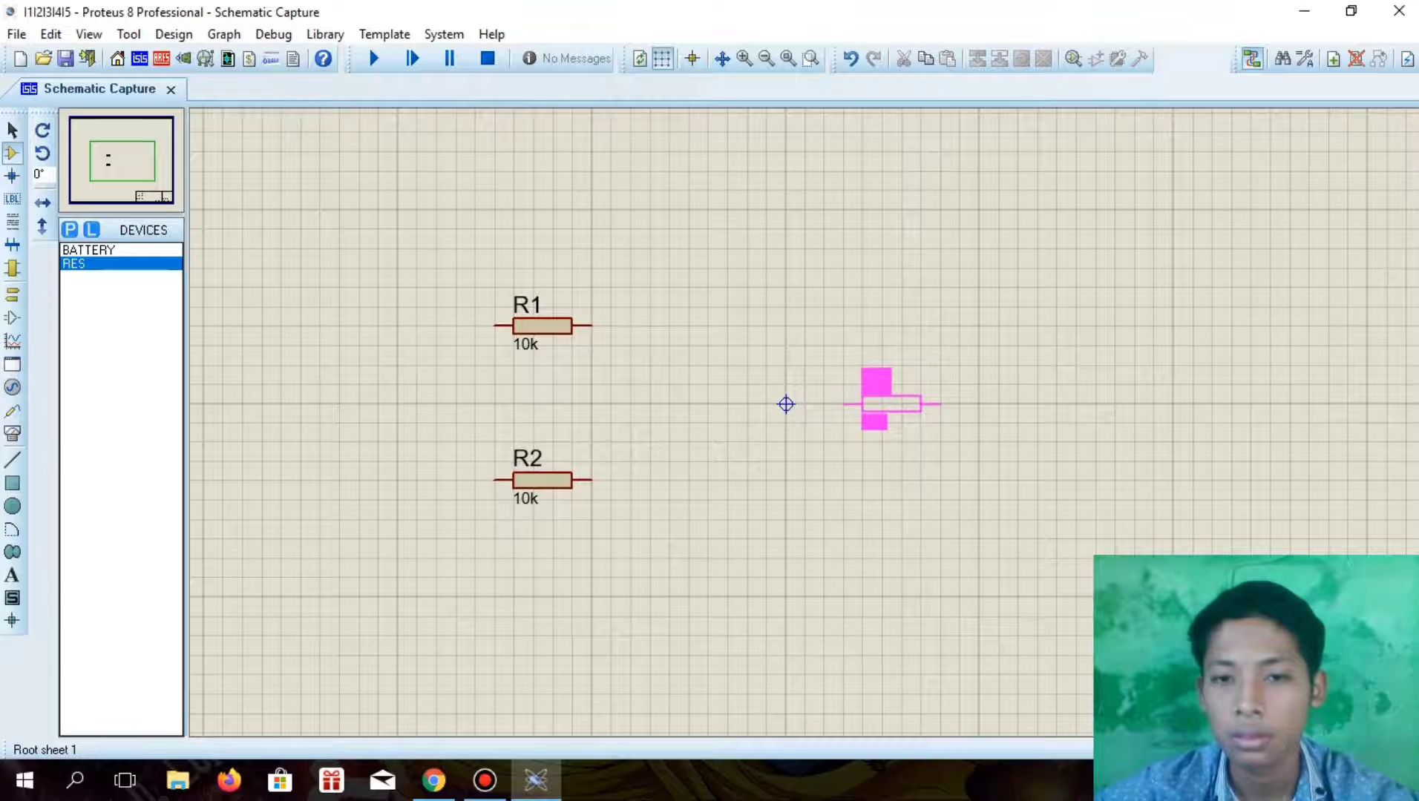
pyautogui.click(929, 404)
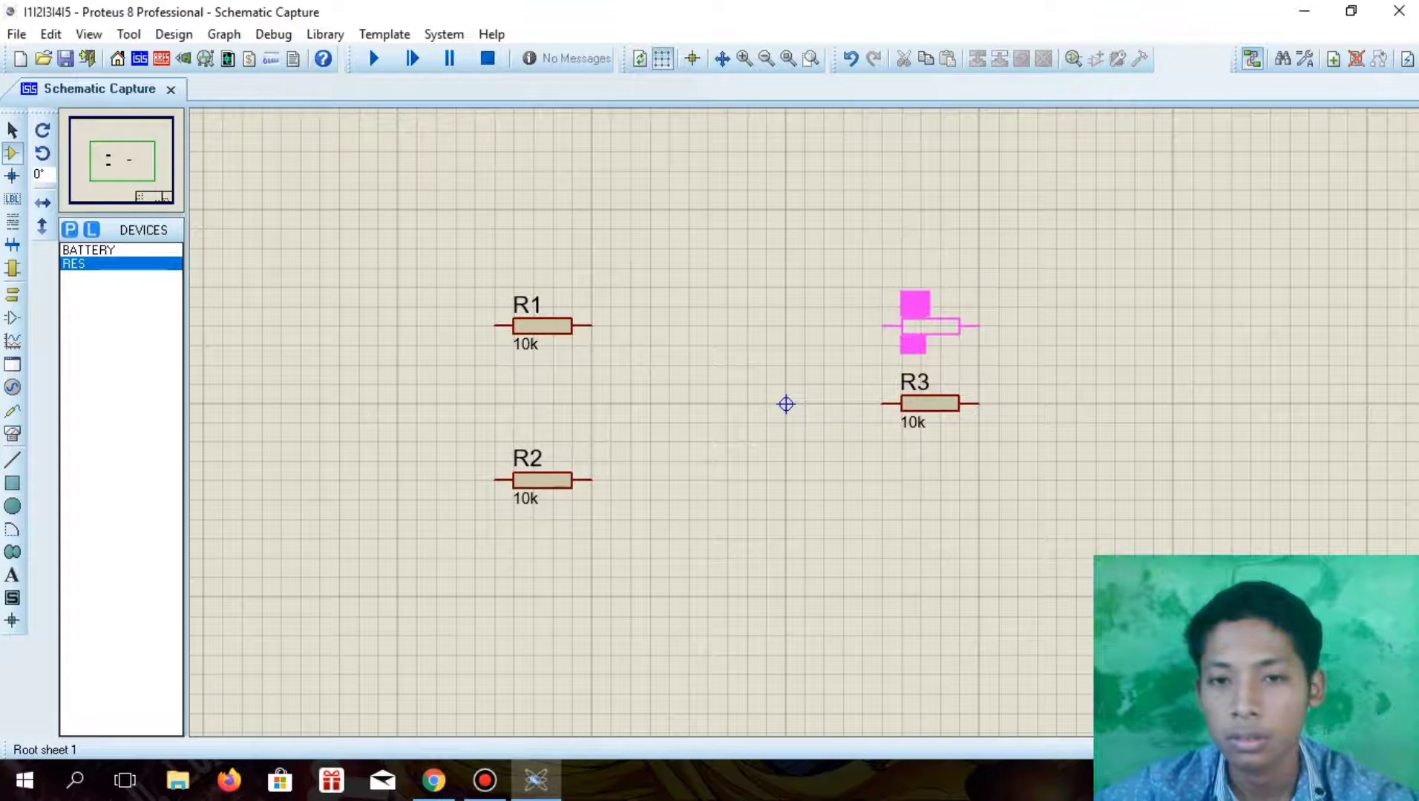
pyautogui.click(930, 306)
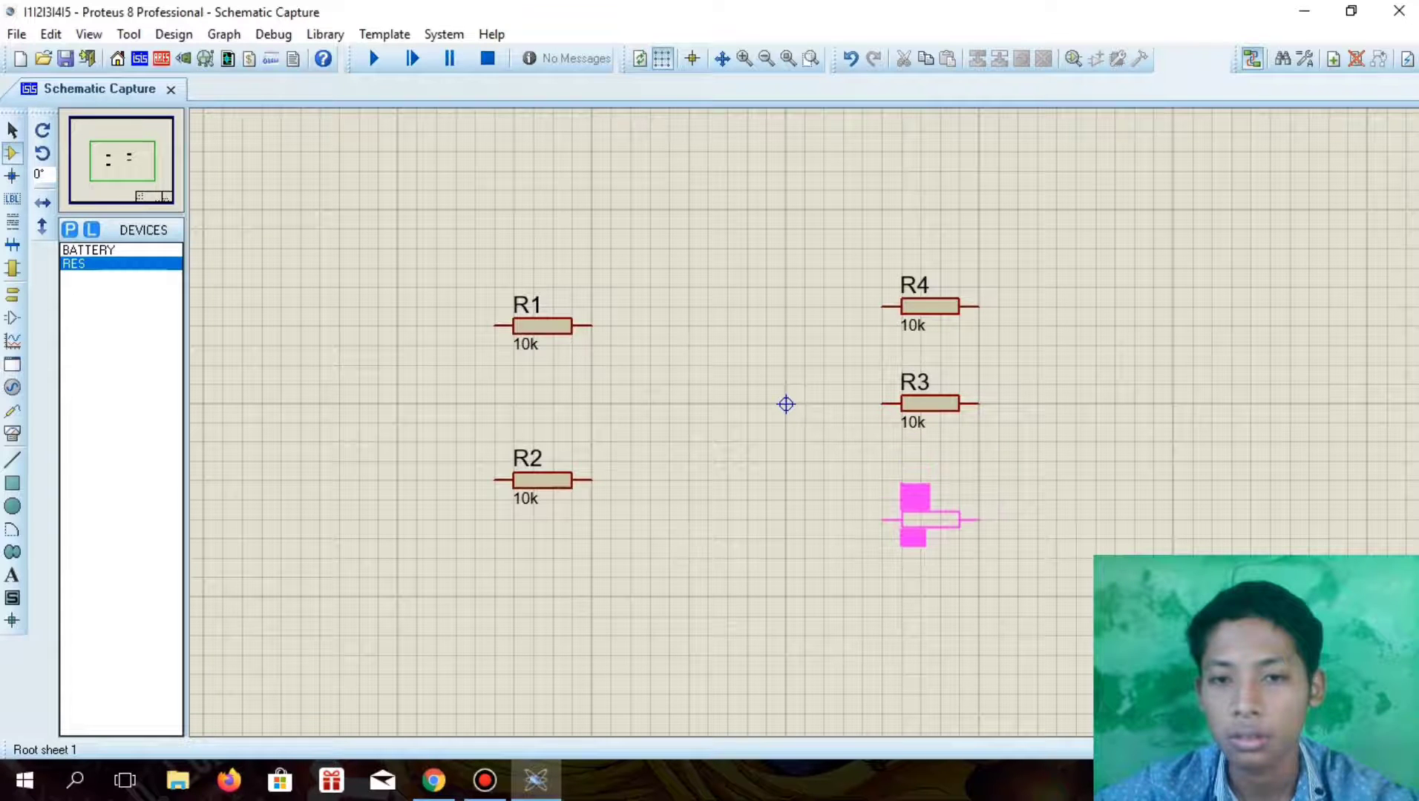
pyautogui.click(930, 519)
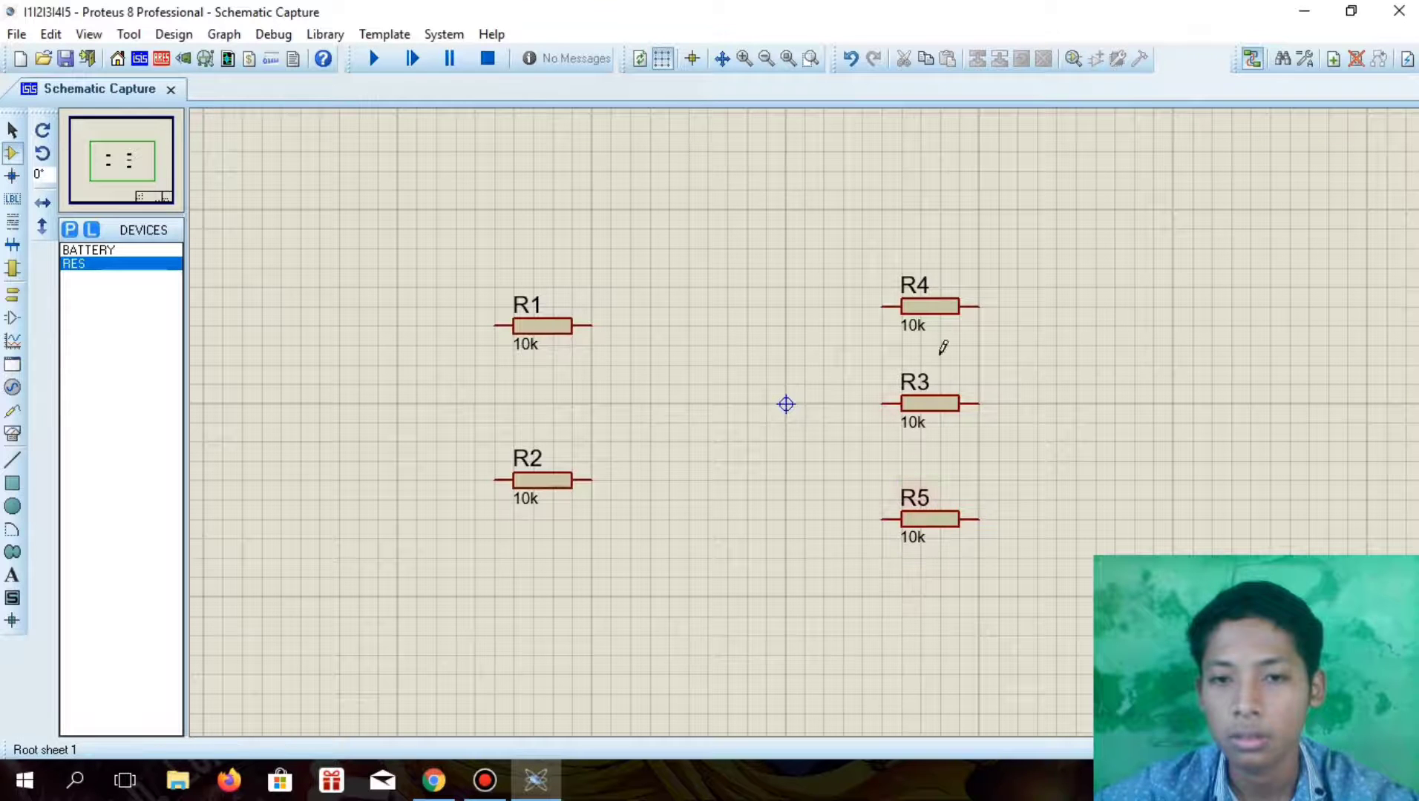
pyautogui.click(936, 316)
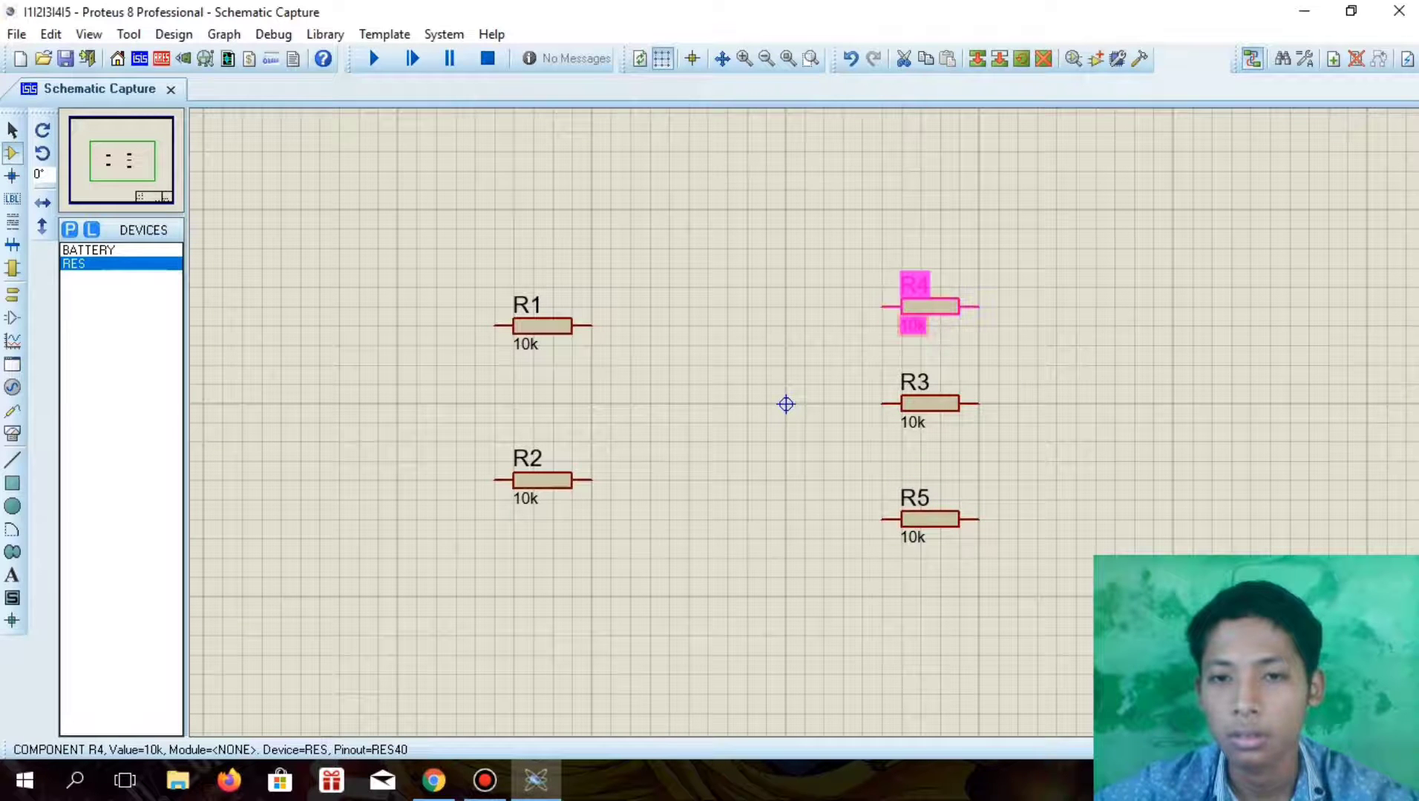
pyautogui.moveTo(937, 315); pyautogui.dragTo(937, 296)
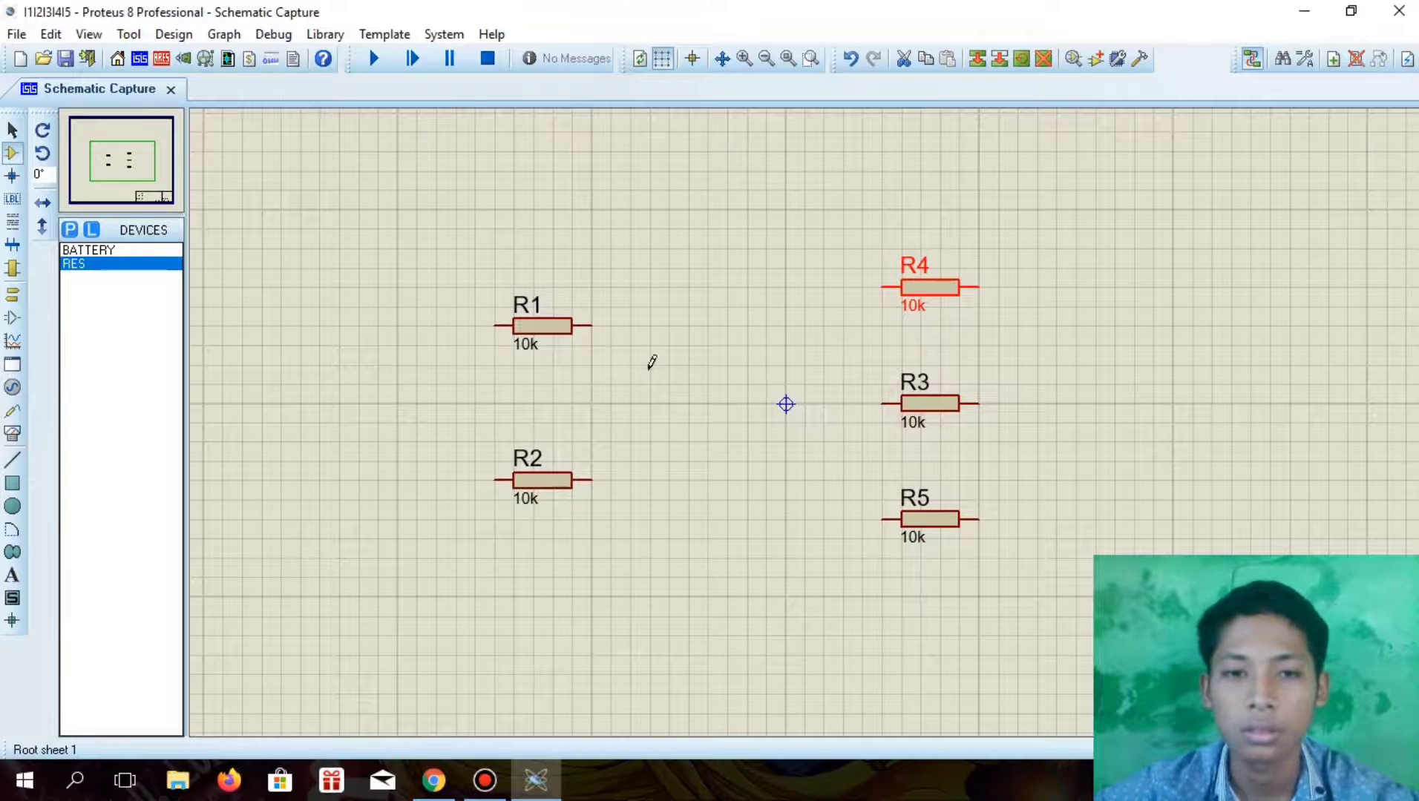
# Place one AC ammeter to the right of R1 and another to the right of R2
pyautogui.click(12, 433)
pyautogui.click(112, 399)
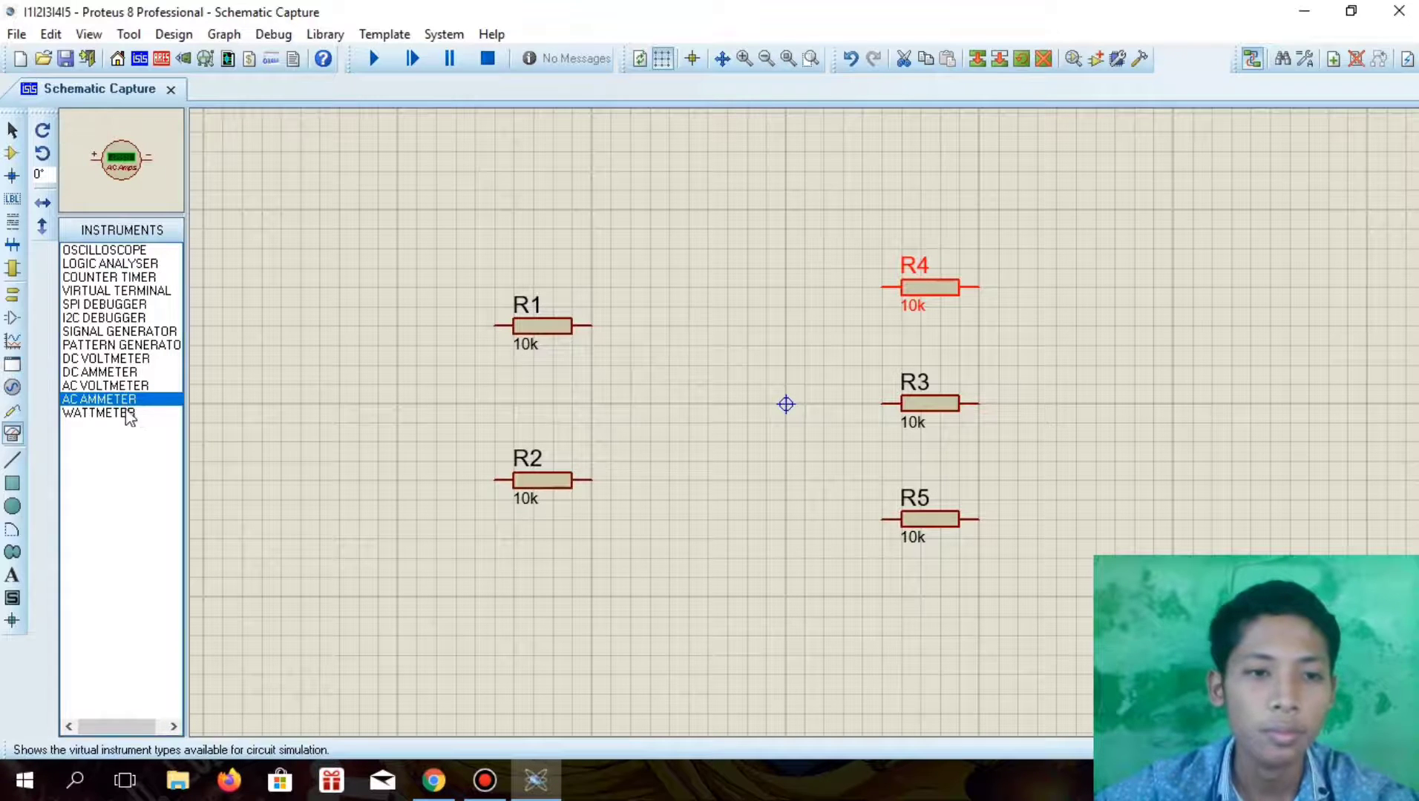
pyautogui.click(680, 406)
pyautogui.click(657, 332)
pyautogui.click(668, 326)
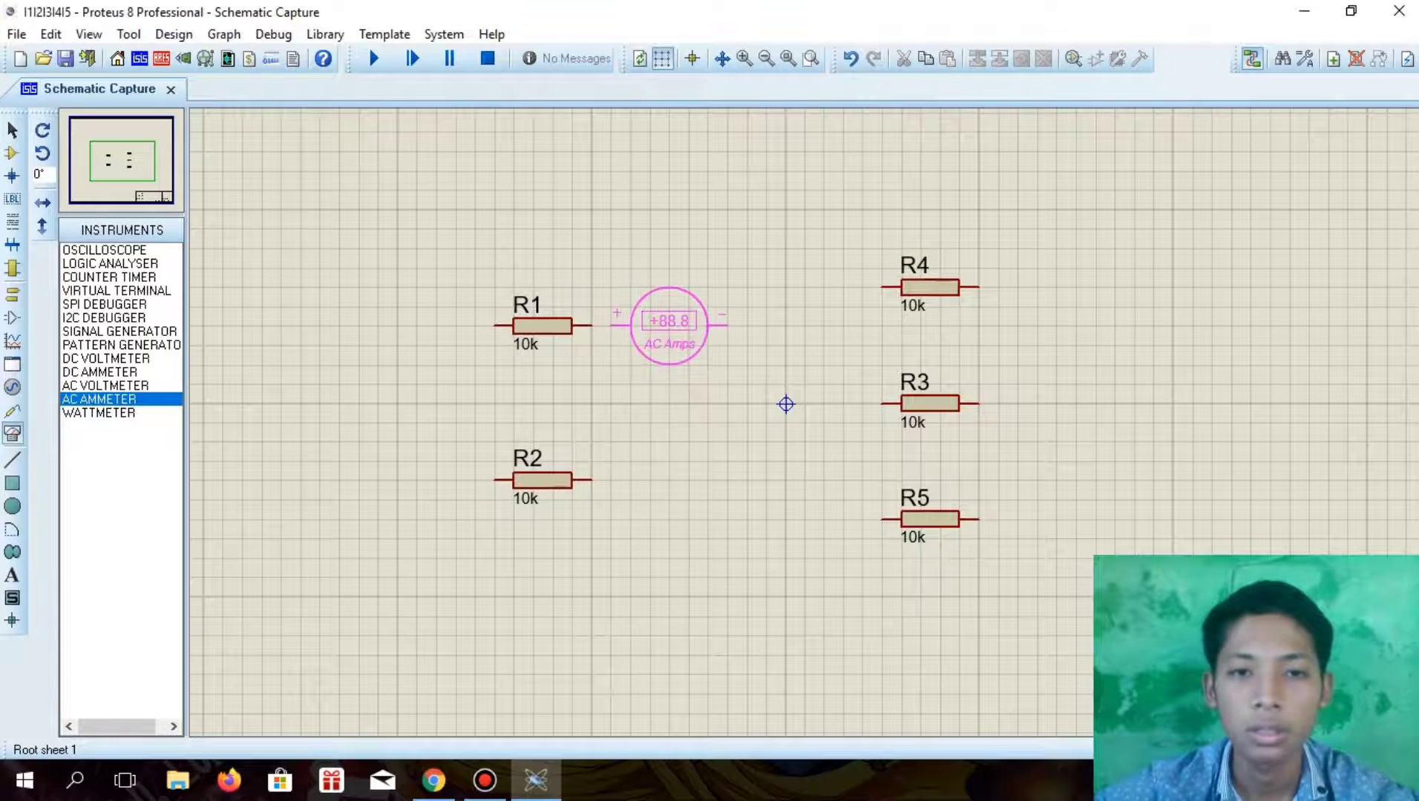
pyautogui.click(653, 479)
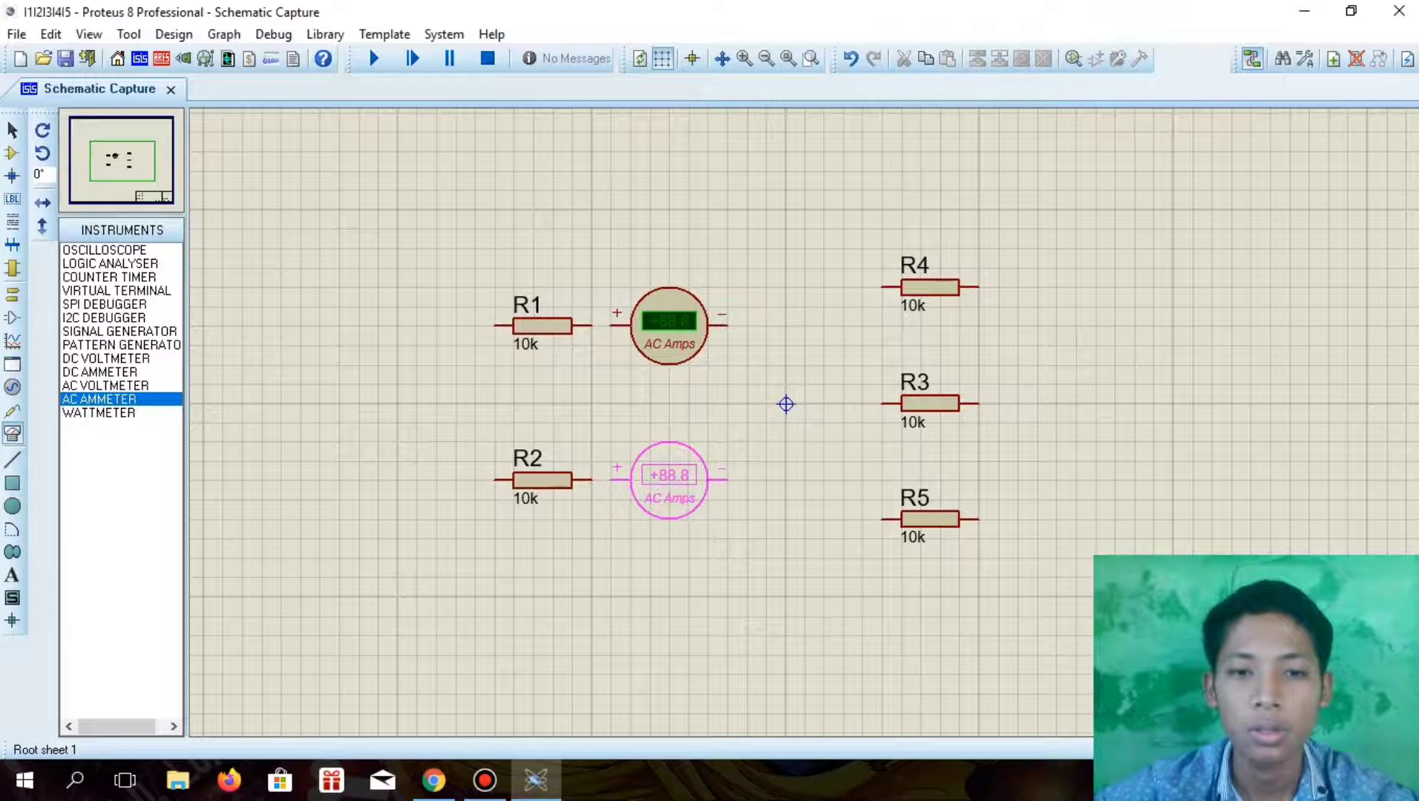
pyautogui.click(674, 499)
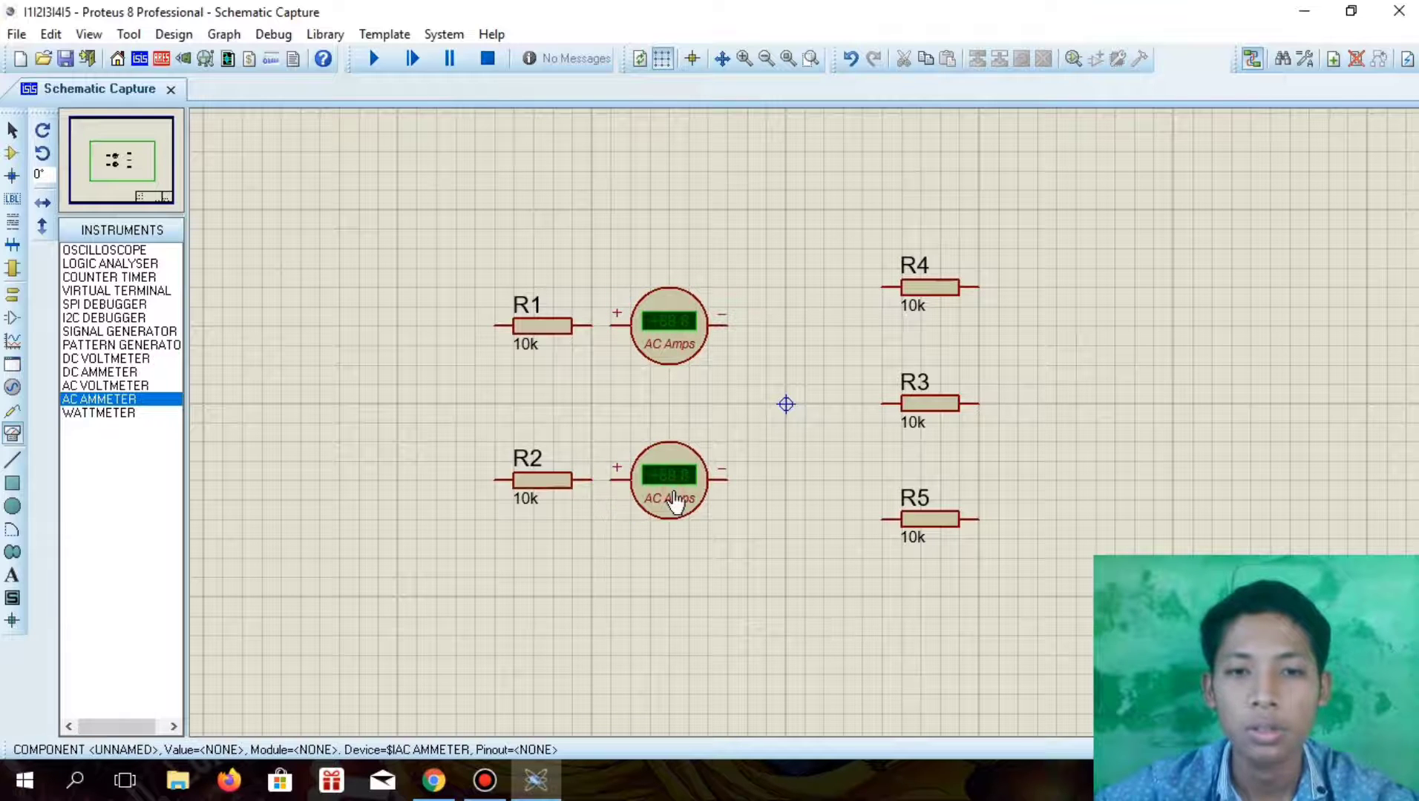
# Wire R1's right end to the positive terminal of its adjacent AC ammeter
pyautogui.click(601, 323)
pyautogui.click(611, 480)
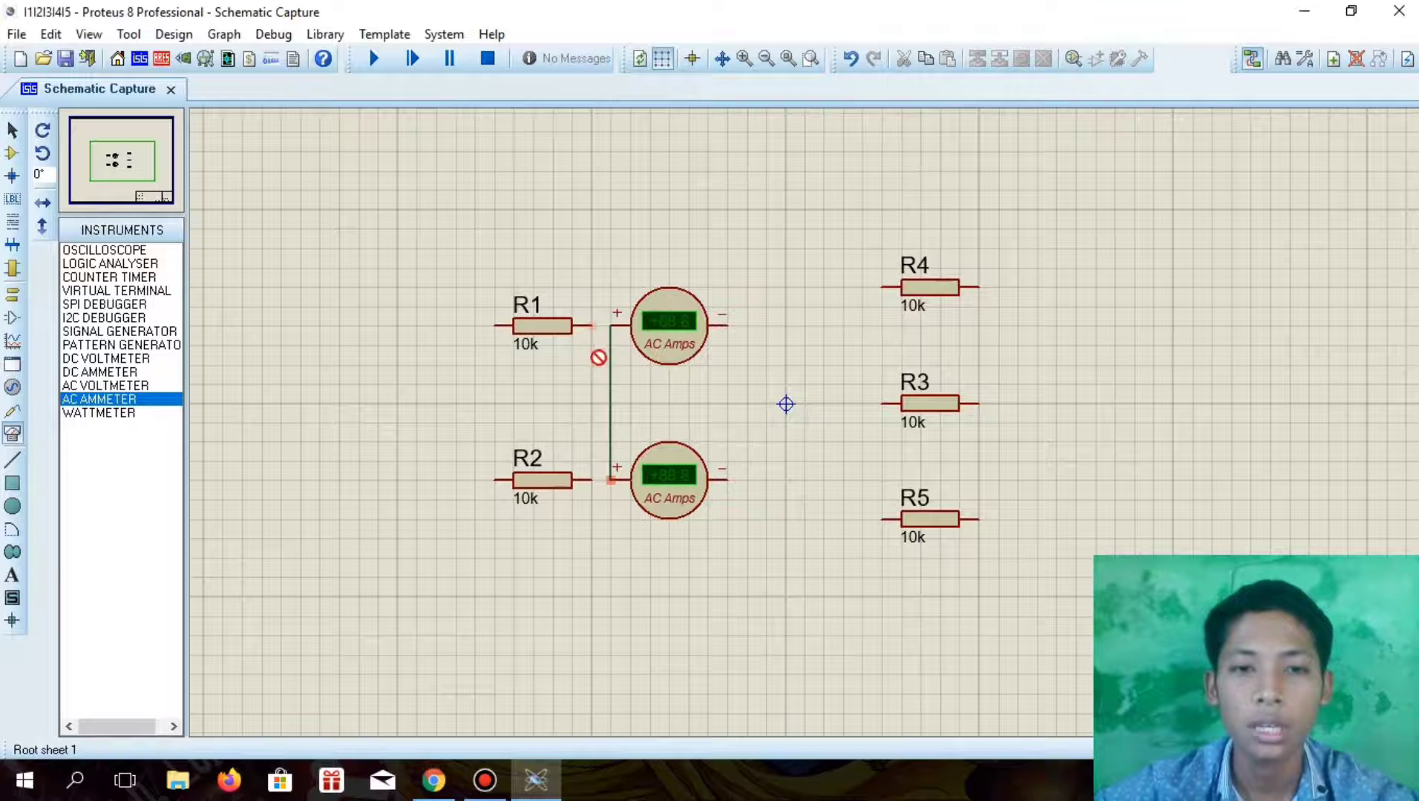
pyautogui.click(595, 325)
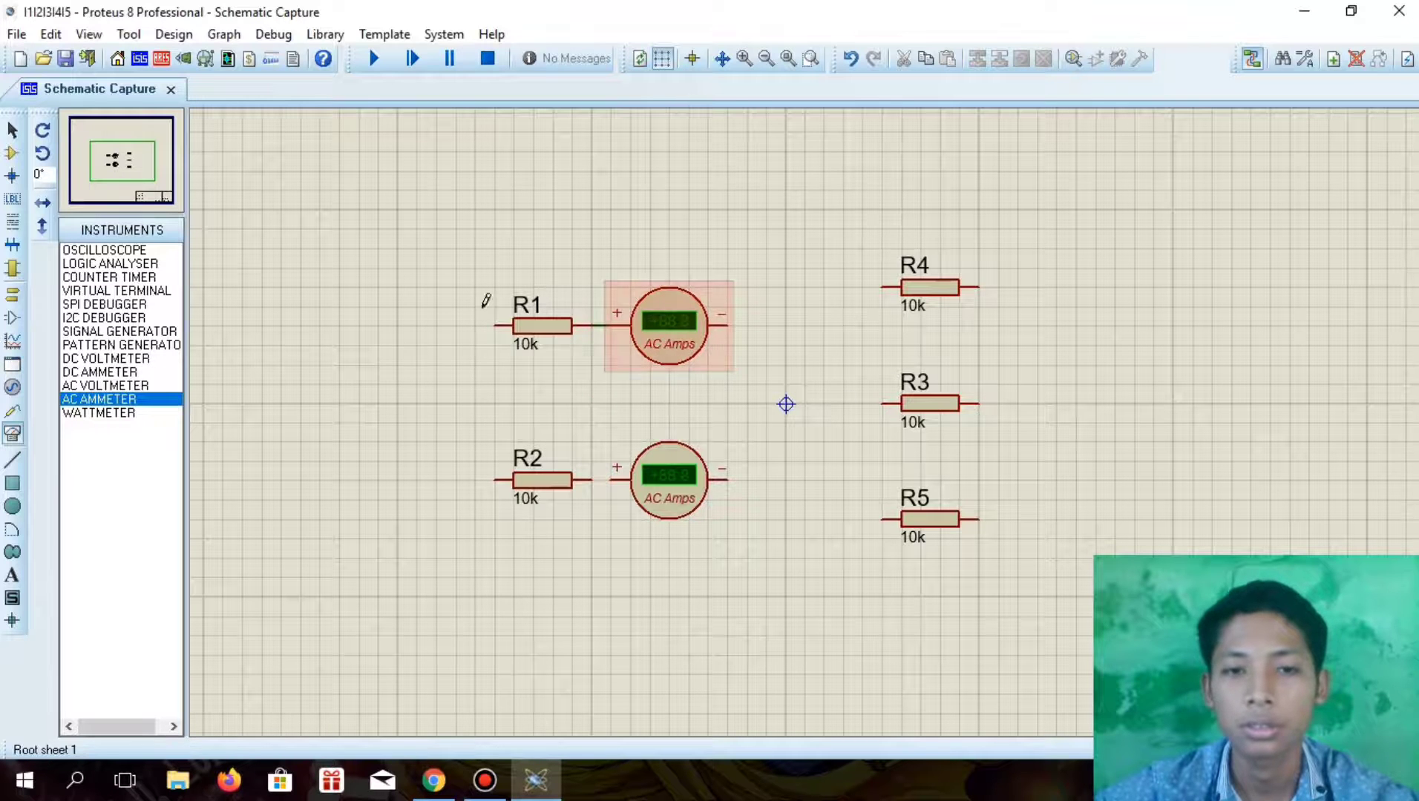
# Shift R1, R2 and their ammeters to the left, and place another AC ammeter in the gap before R3
pyautogui.moveTo(435, 287); pyautogui.dragTo(786, 538)
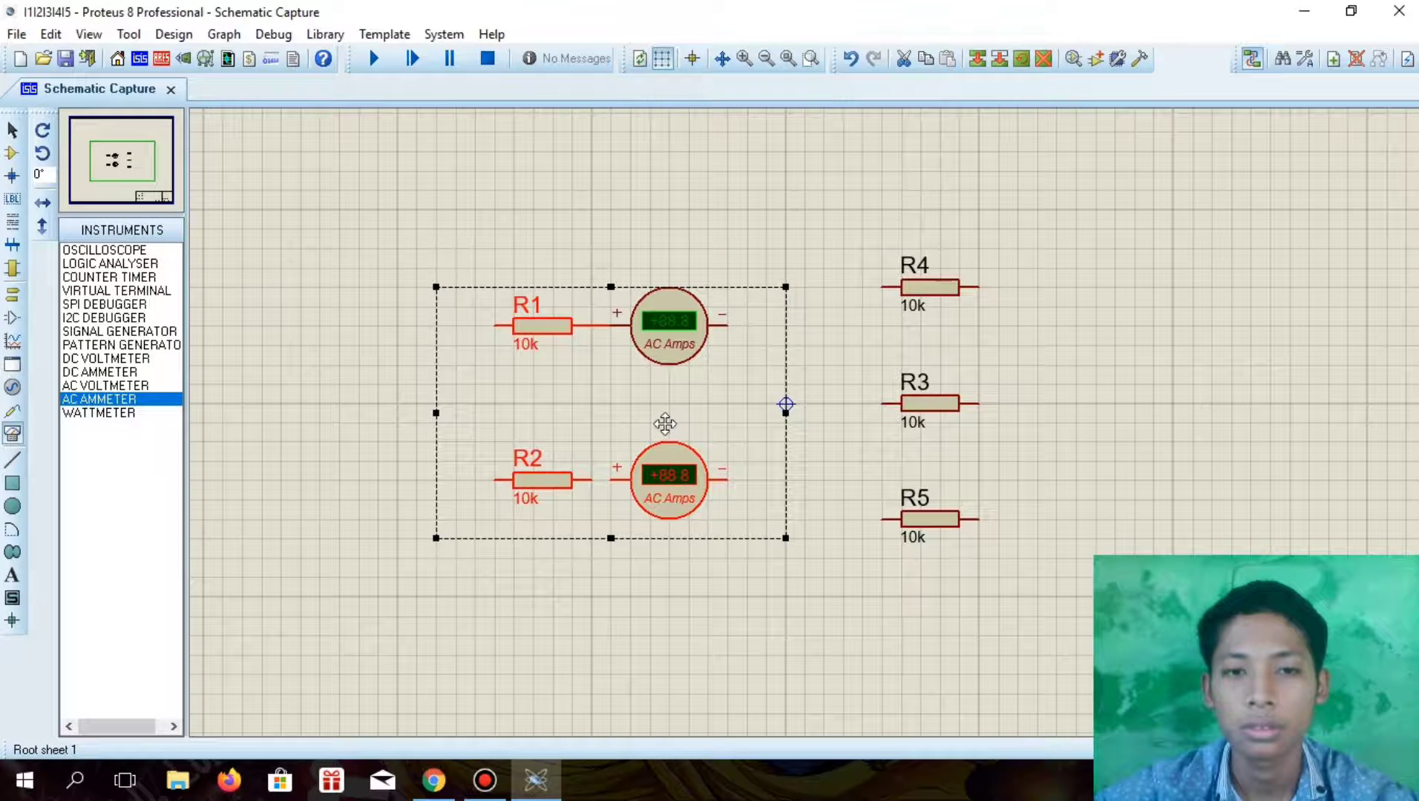
pyautogui.click(505, 273)
pyautogui.moveTo(455, 268); pyautogui.dragTo(786, 596)
pyautogui.moveTo(665, 412); pyautogui.dragTo(508, 421)
pyautogui.click(742, 419)
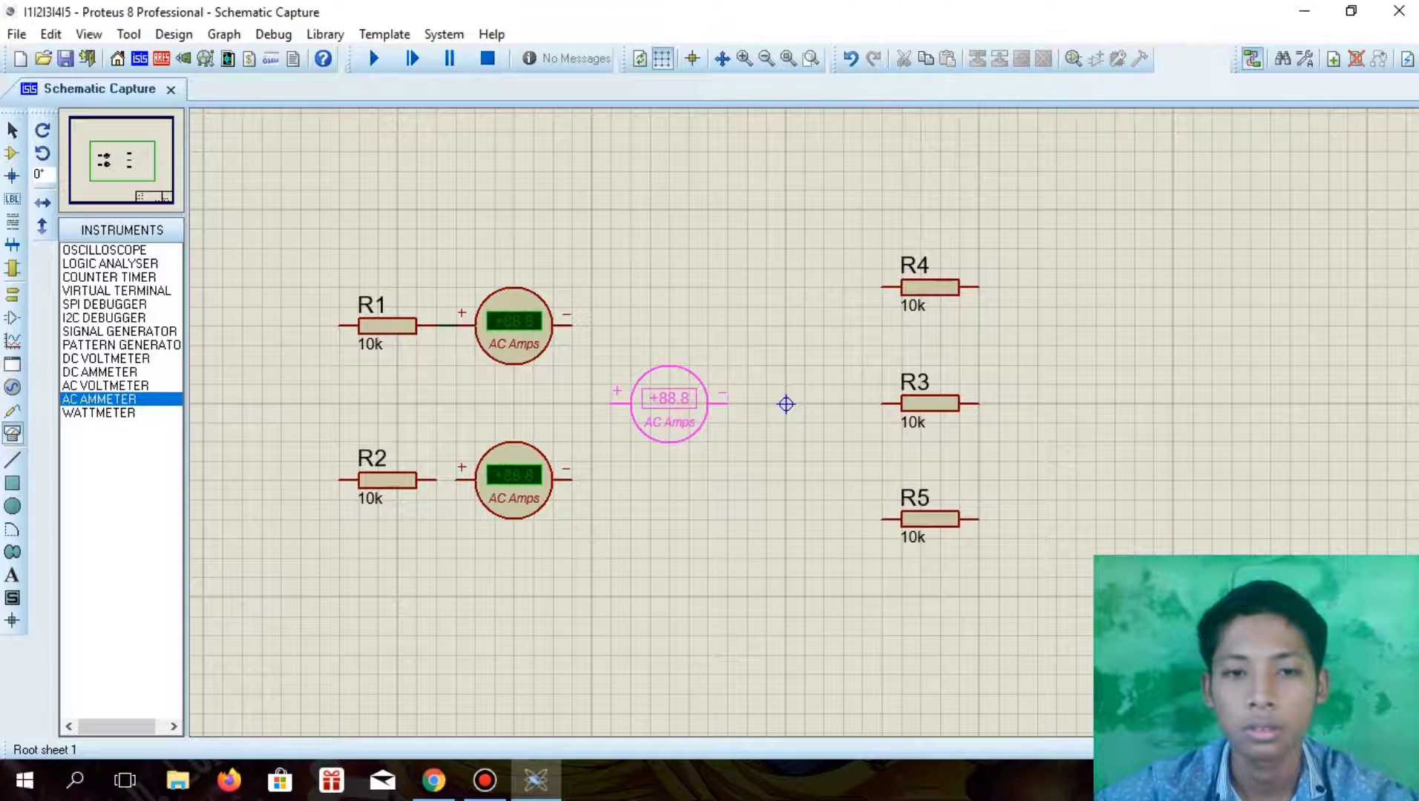
pyautogui.click(669, 406)
# Shift the R4, R3 and R5 column slightly left and place an AC ammeter to the right of each resistor
pyautogui.moveTo(785, 228); pyautogui.dragTo(1056, 576)
pyautogui.moveTo(944, 419); pyautogui.dragTo(895, 419)
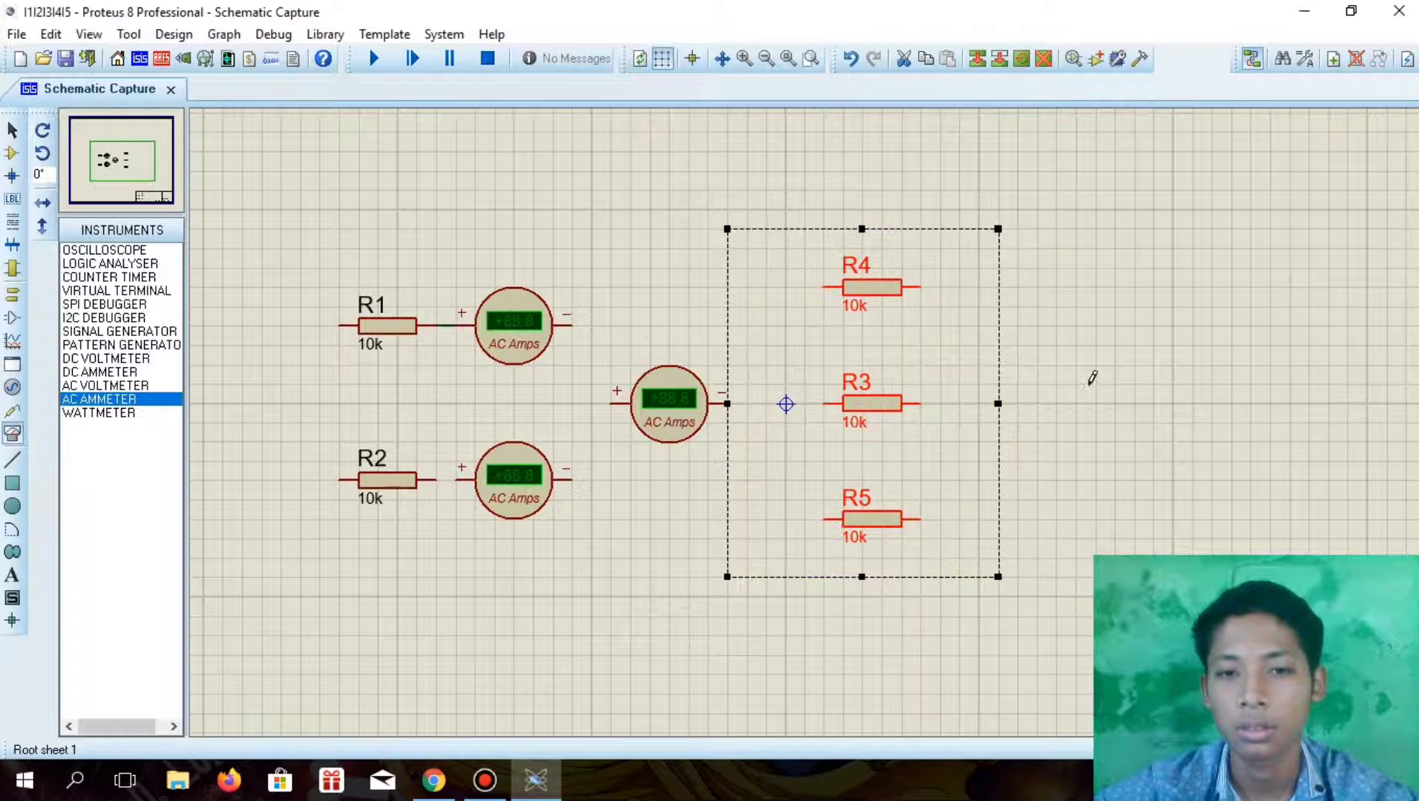
pyautogui.click(1106, 367)
pyautogui.click(1054, 282)
pyautogui.click(1018, 286)
pyautogui.click(1037, 386)
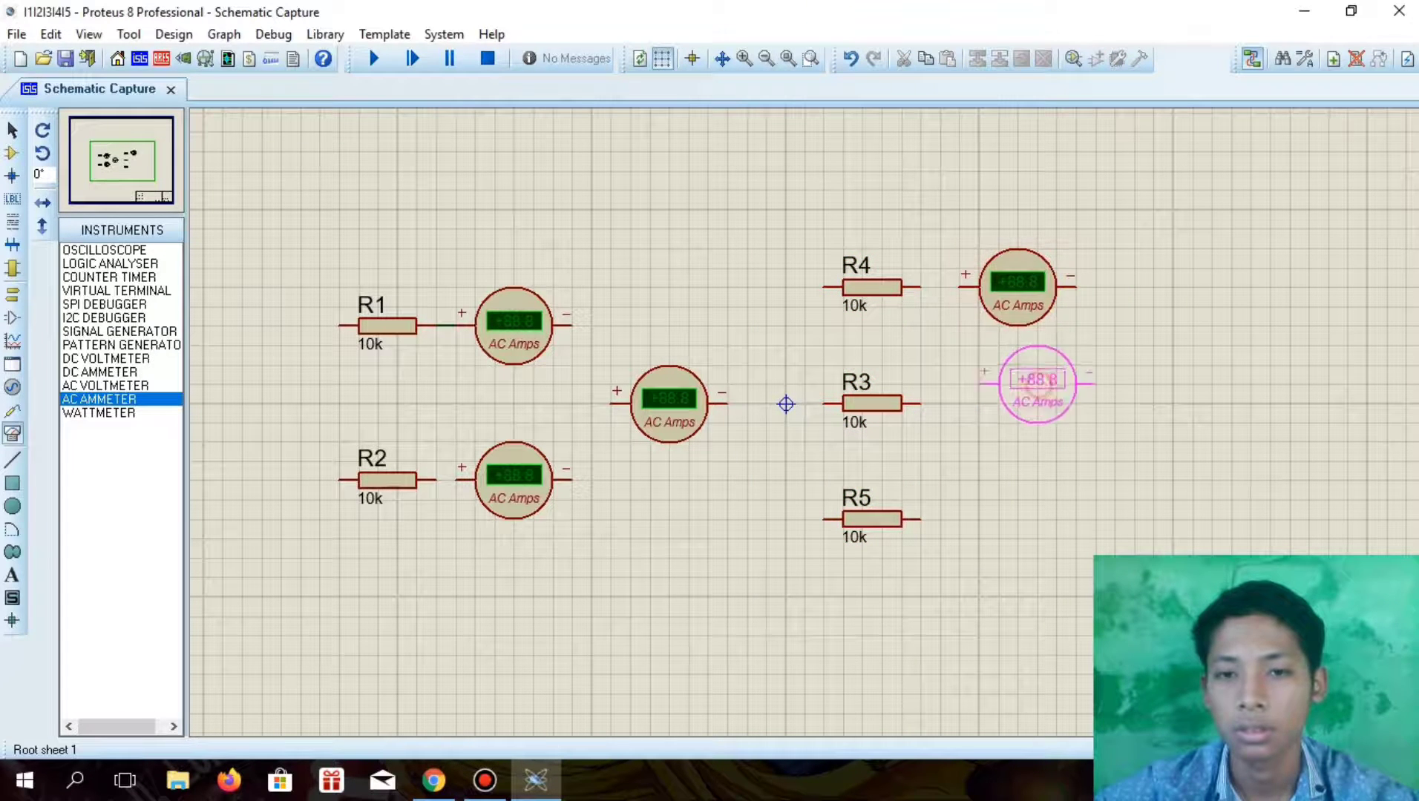
pyautogui.click(1025, 410)
pyautogui.click(1036, 539)
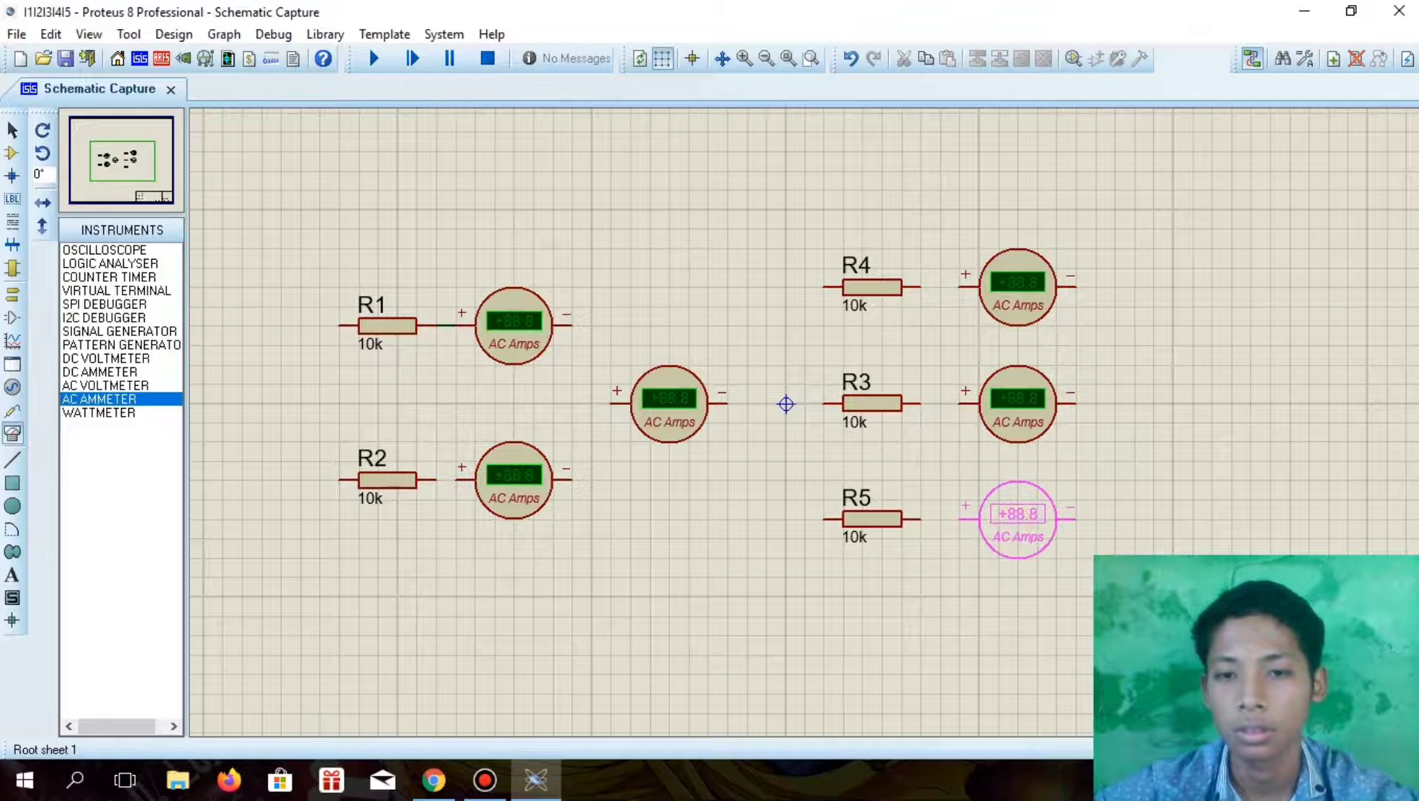
pyautogui.click(1019, 520)
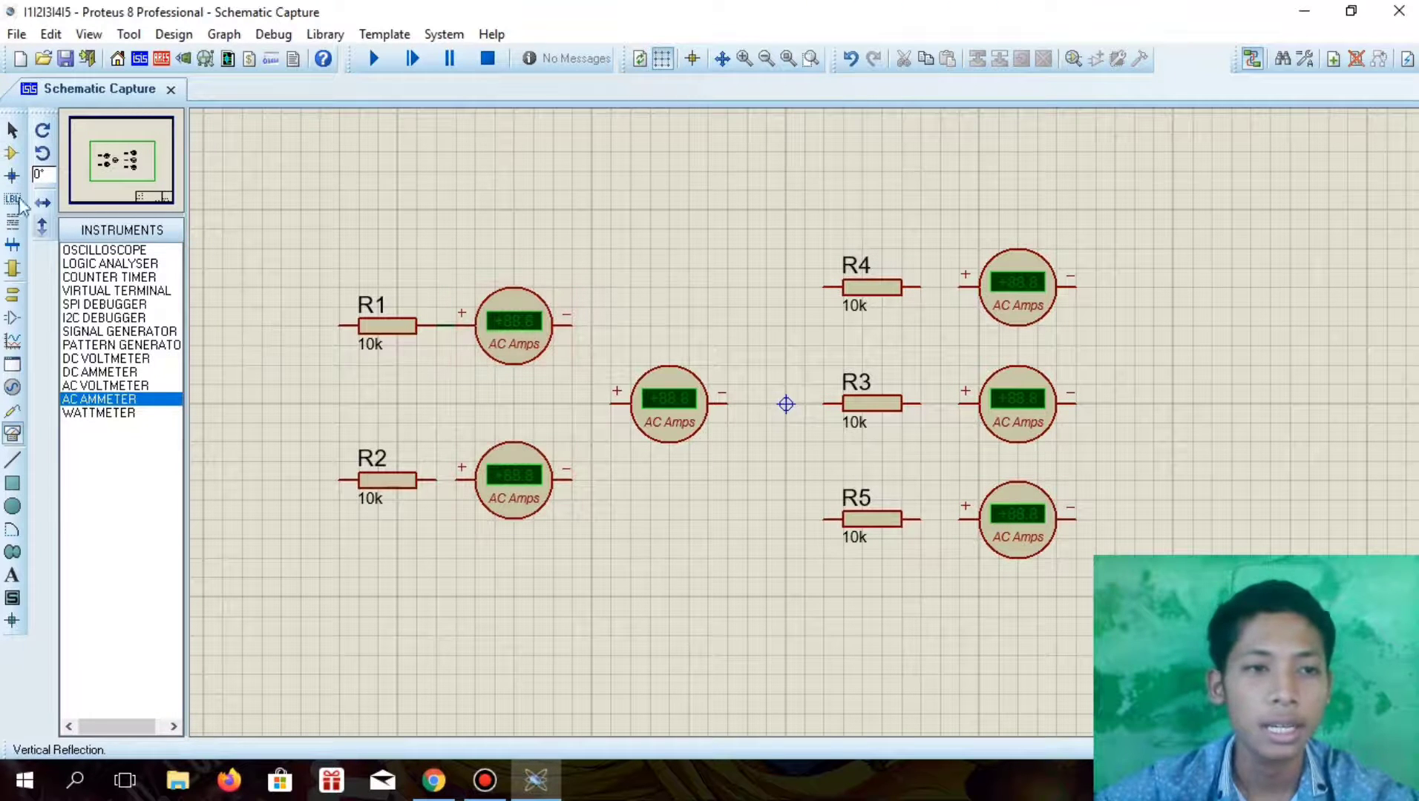
# Place a battery below the resistors, rotate it clockwise to lie horizontally, and shift it slightly right and down
pyautogui.click(12, 156)
pyautogui.click(125, 248)
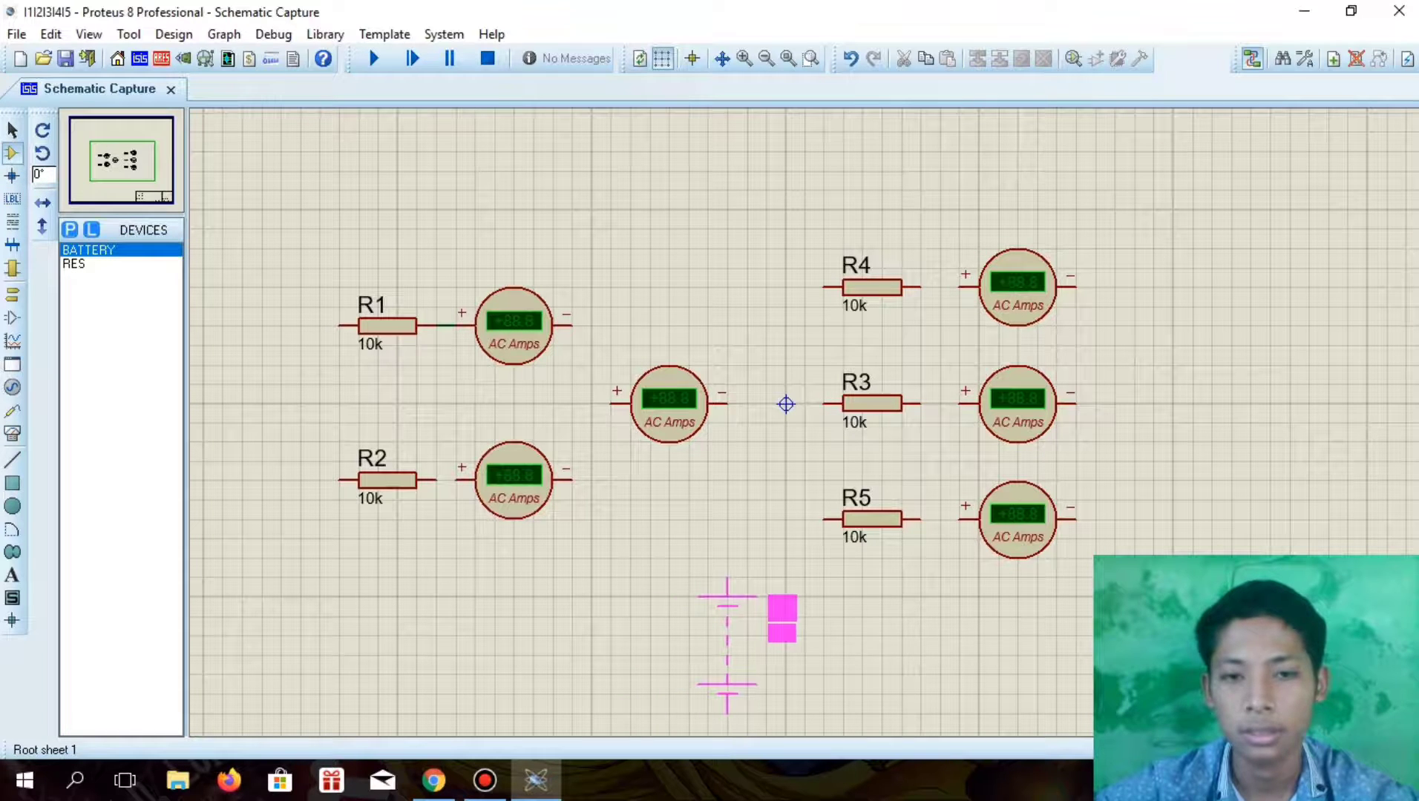
pyautogui.click(728, 642)
pyautogui.scroll(-1, 759, 435)
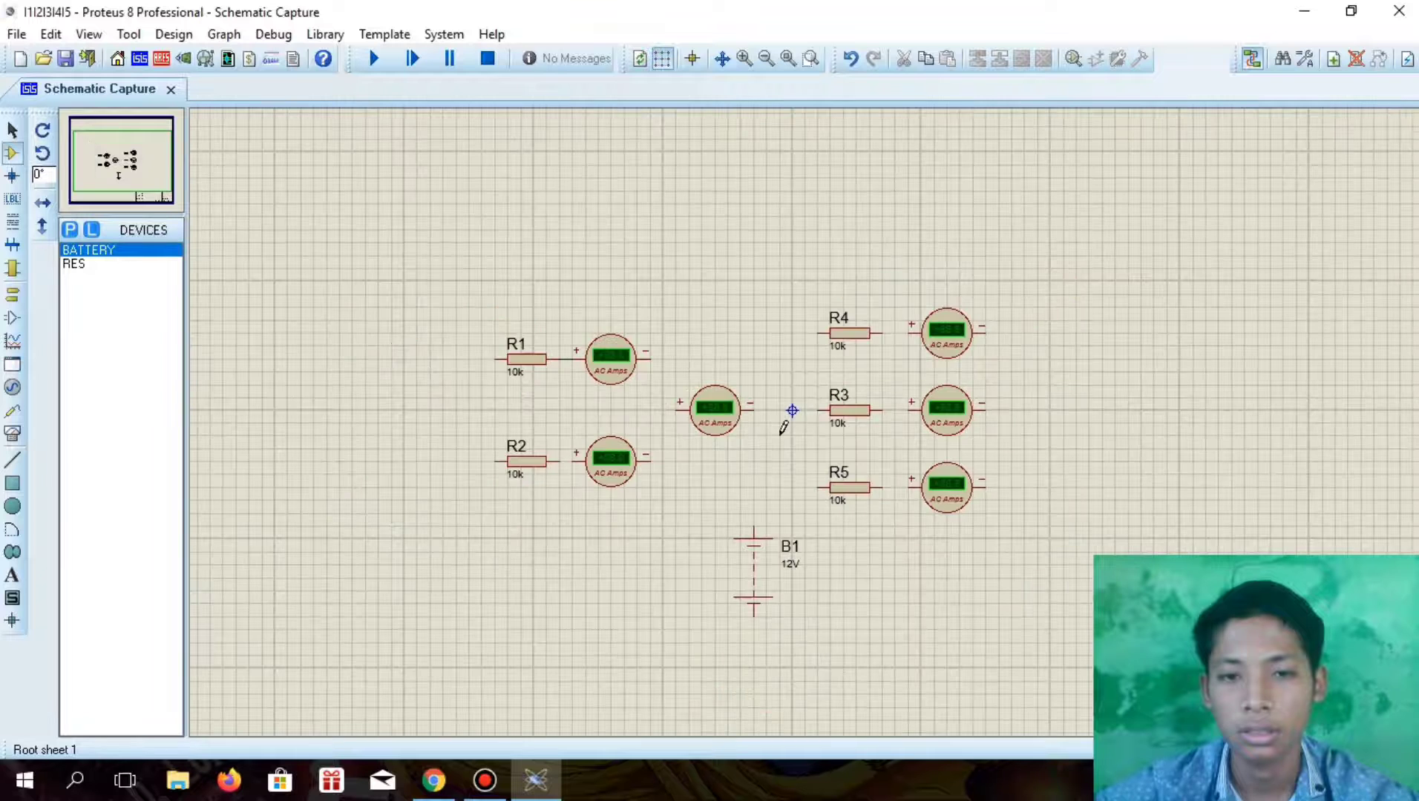
pyautogui.scroll(1, 782, 430)
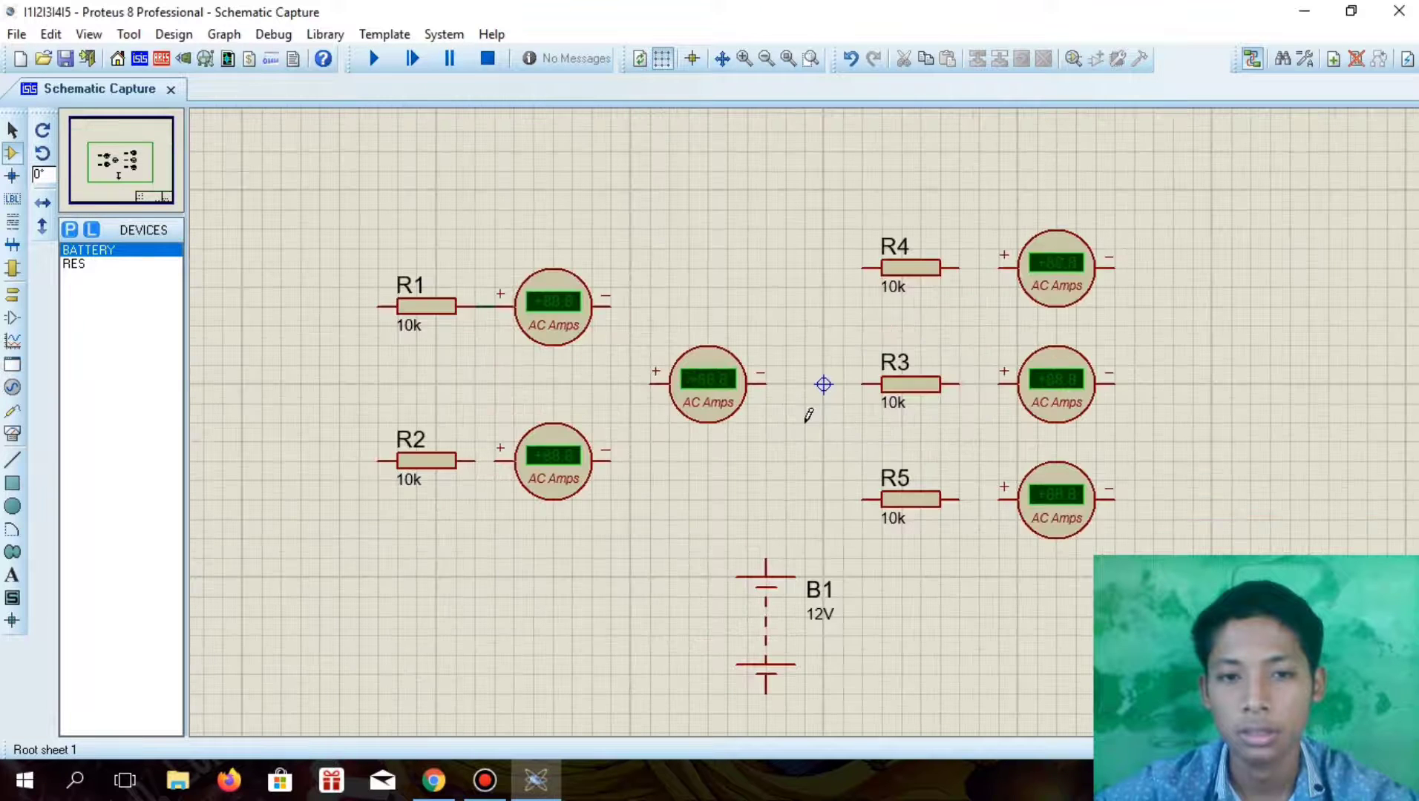
pyautogui.rightClick(792, 593)
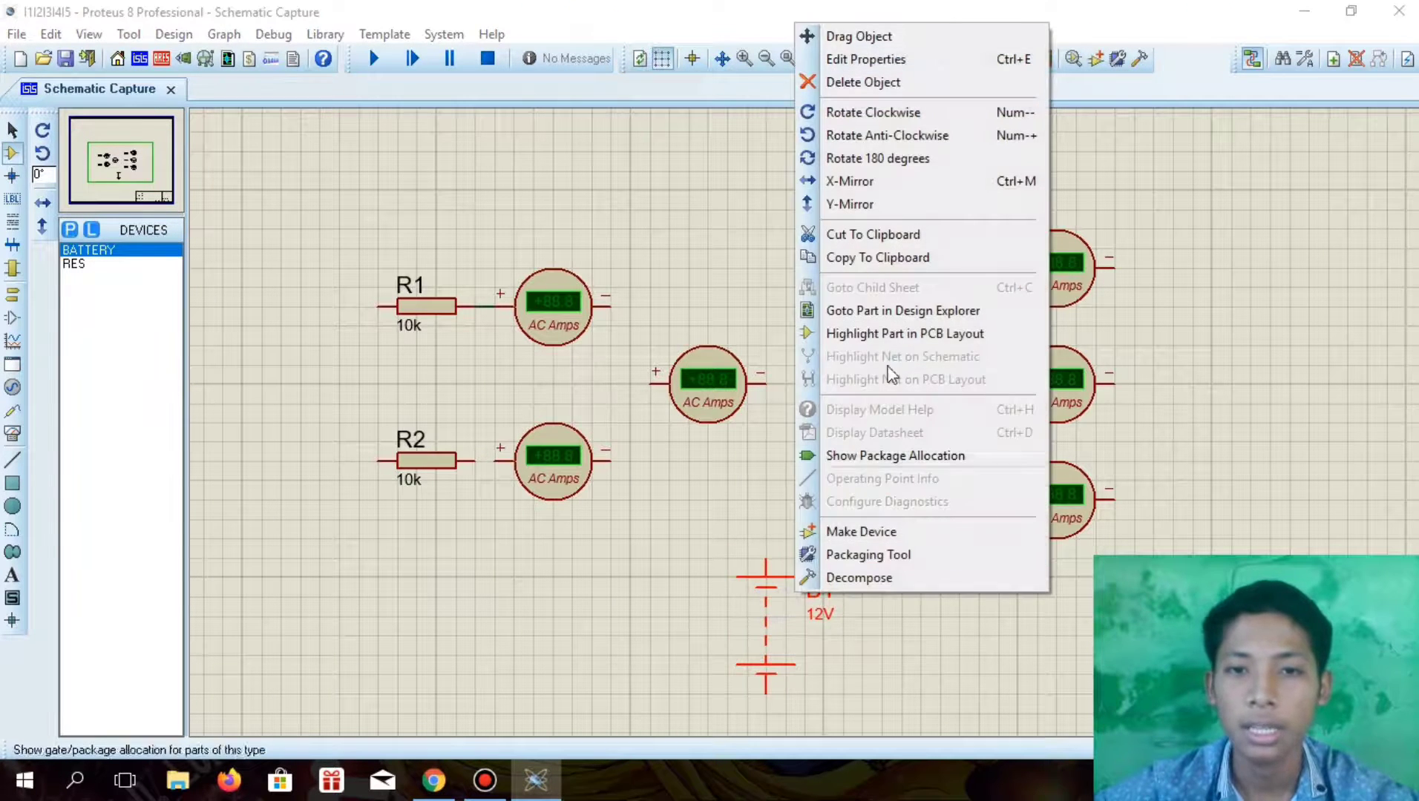
pyautogui.click(880, 113)
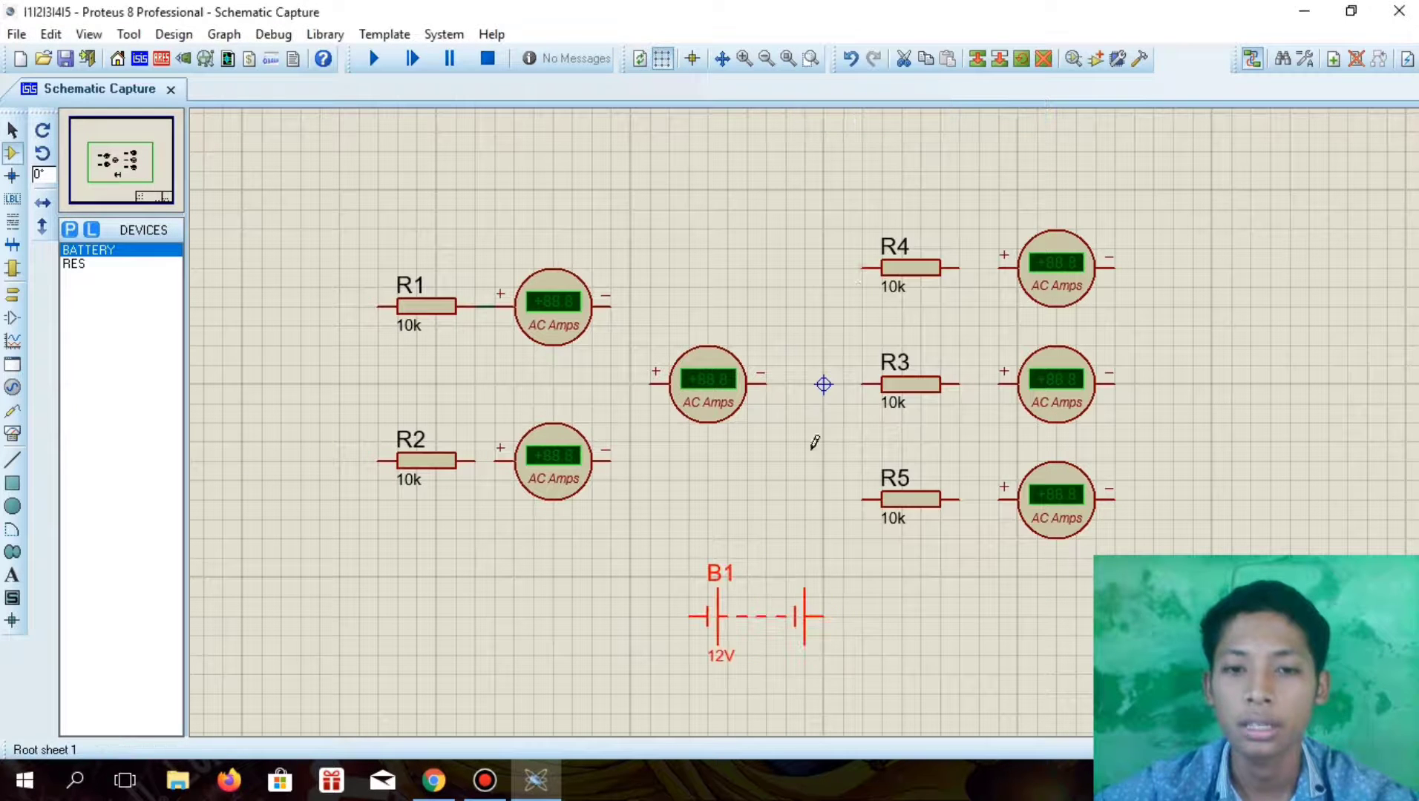
pyautogui.moveTo(756, 620); pyautogui.dragTo(796, 641)
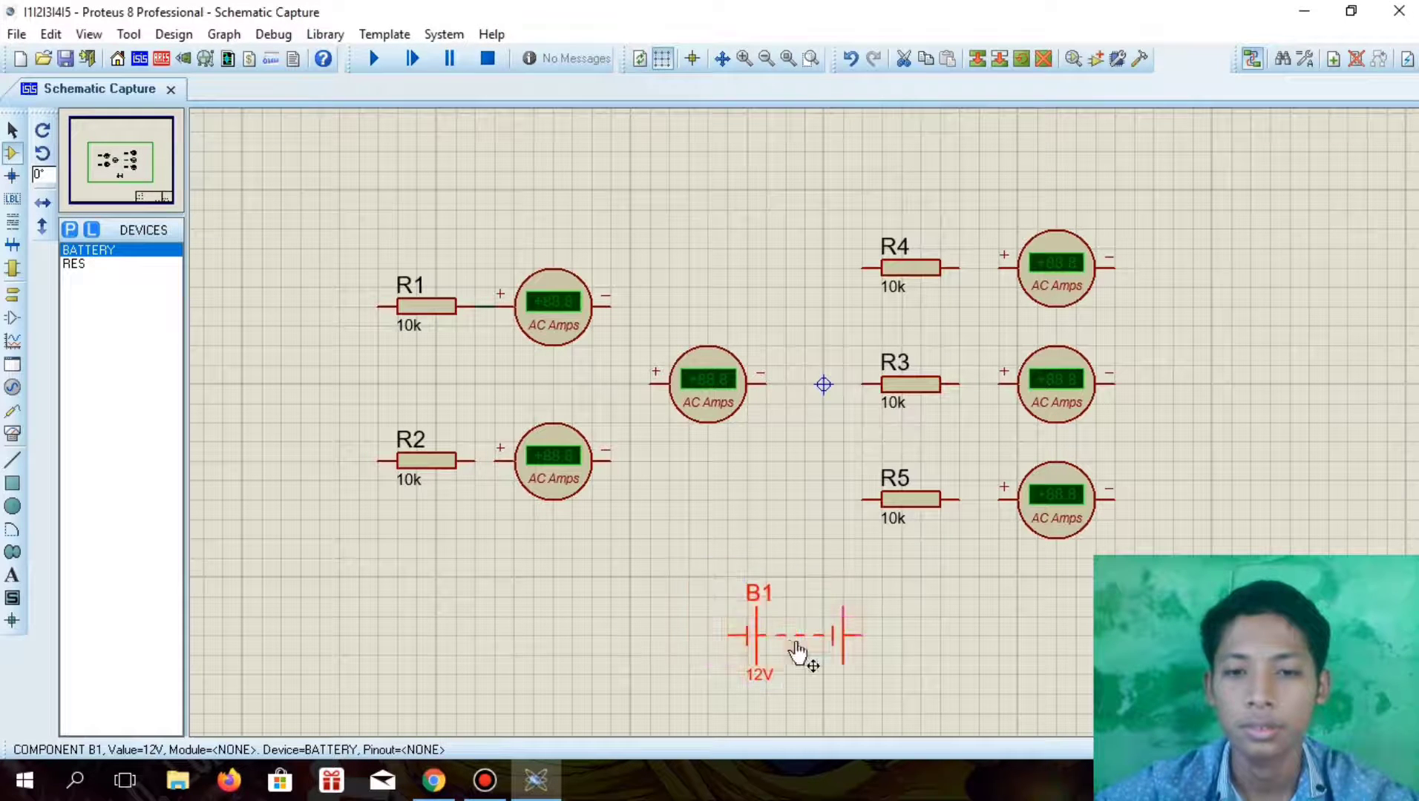
# Place an AC ammeter to the left of battery B1, level with its negative terminal
pyautogui.click(13, 436)
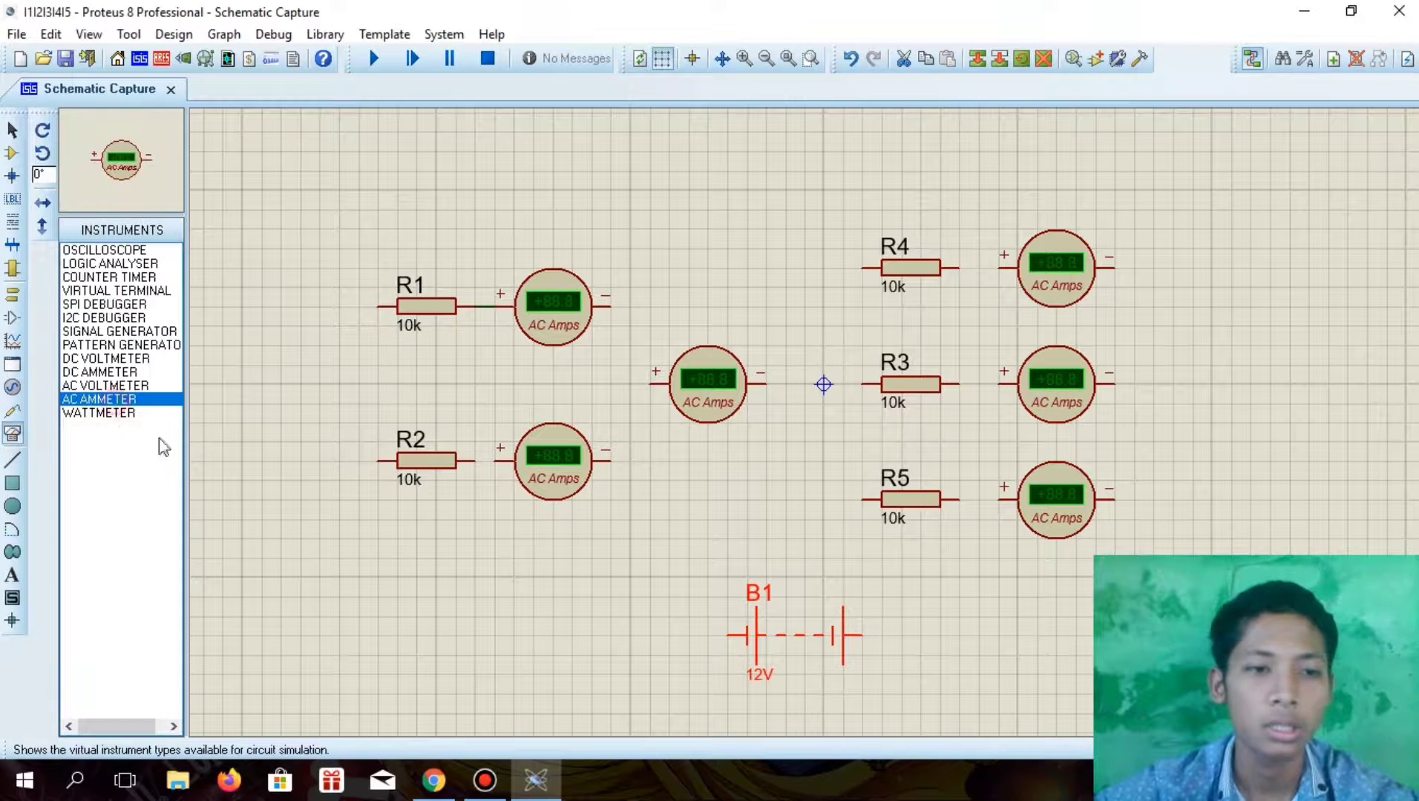
pyautogui.click(564, 619)
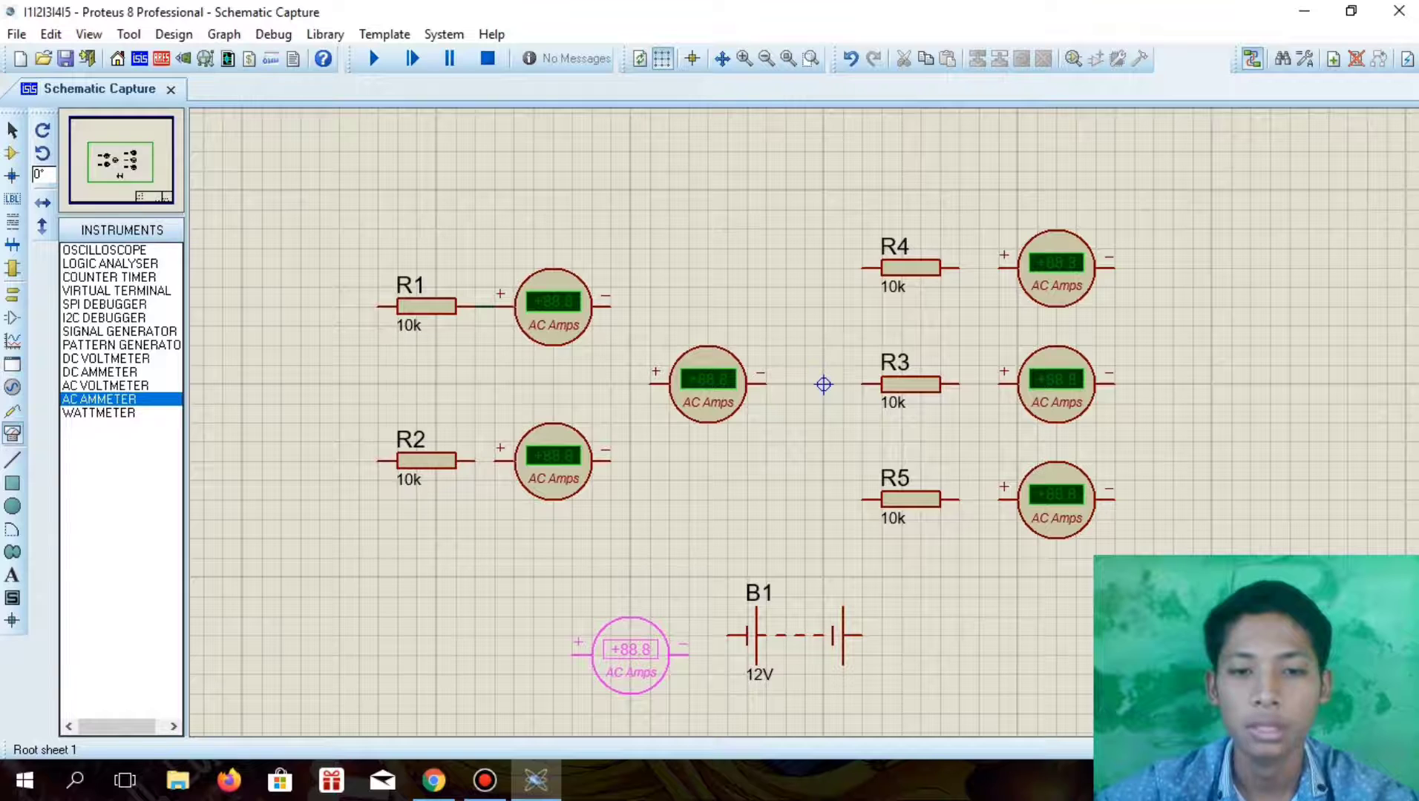
pyautogui.click(630, 636)
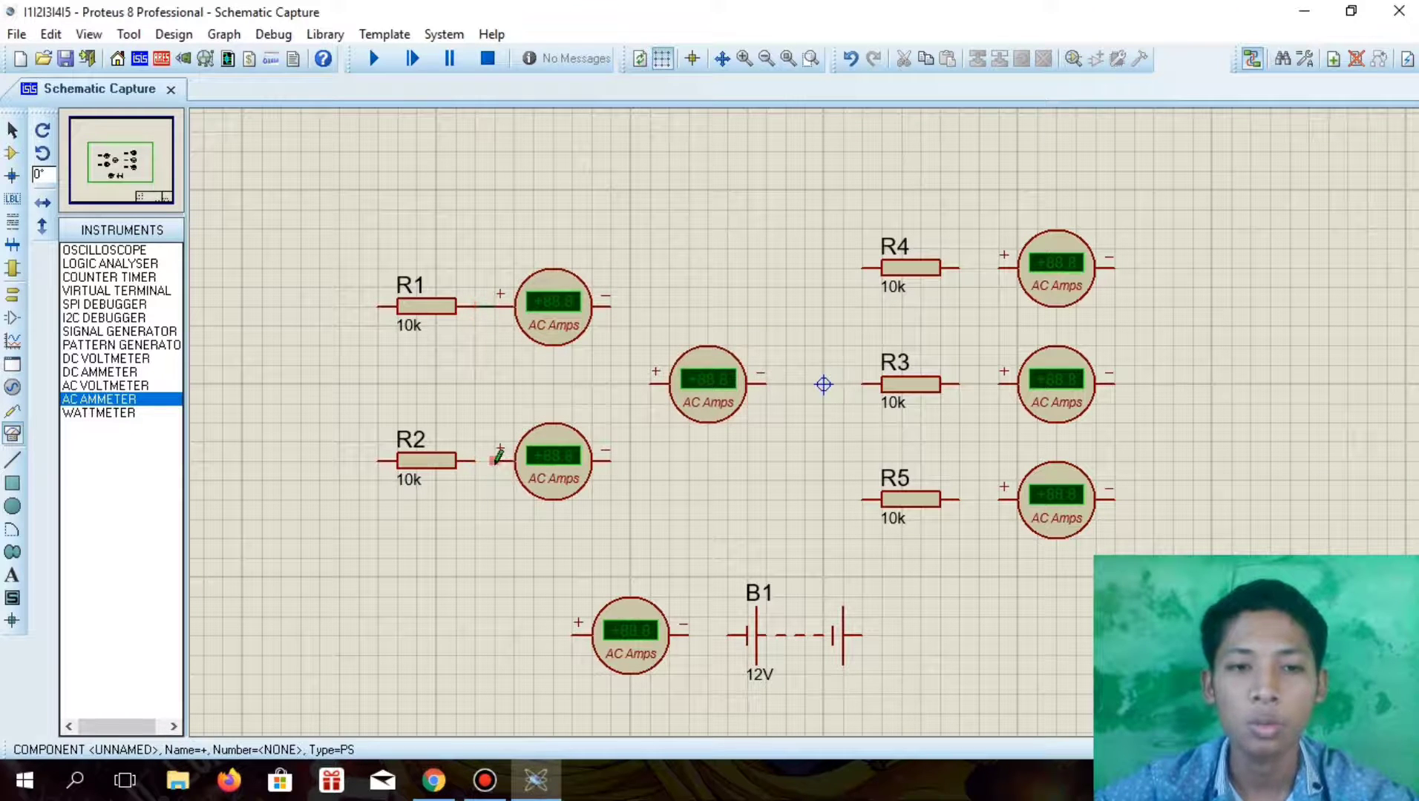
# Wire B1's negative terminal to the adjacent ammeter, then run its positive-terminal wire around to a free end midway between R1 and R2
pyautogui.click(741, 635)
pyautogui.click(686, 636)
pyautogui.click(578, 635)
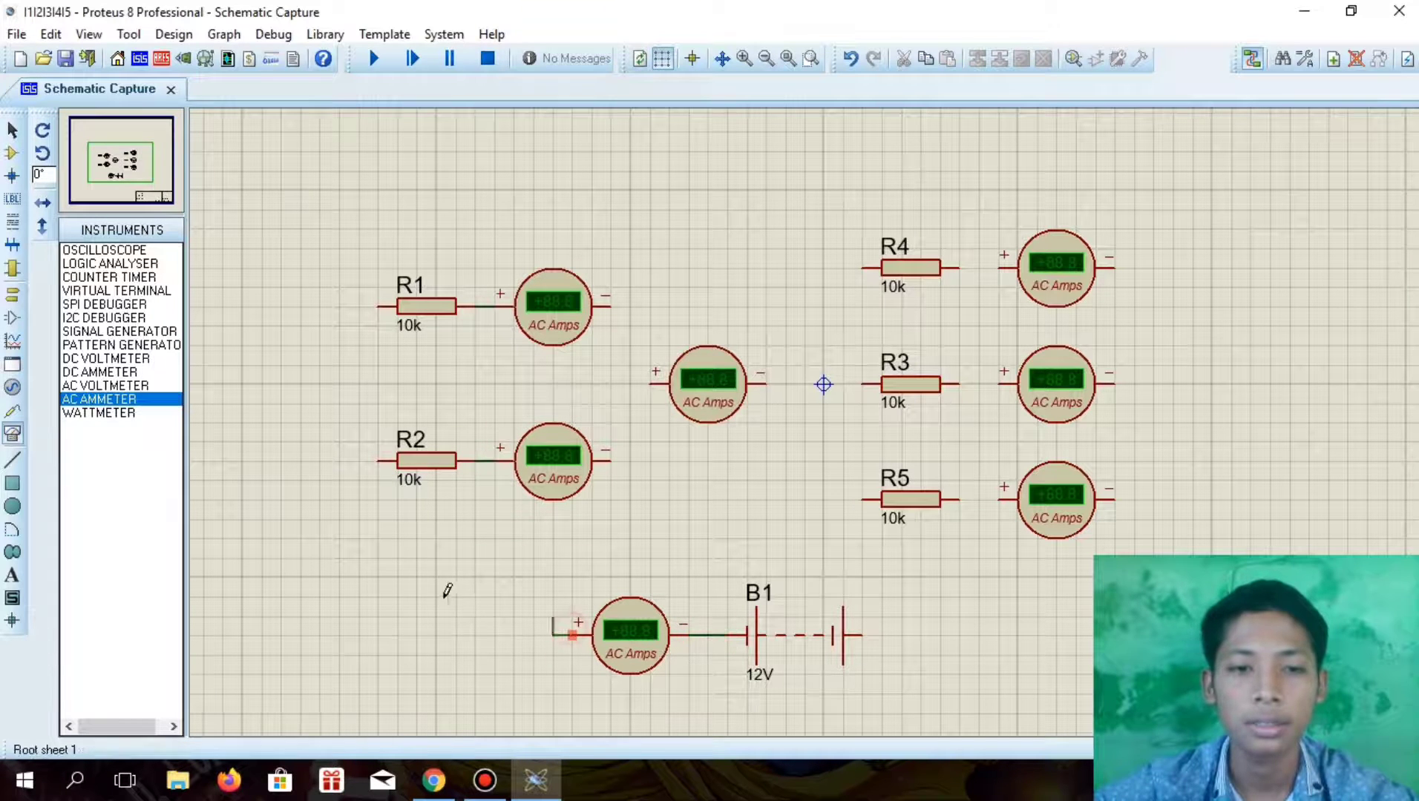
pyautogui.click(325, 387)
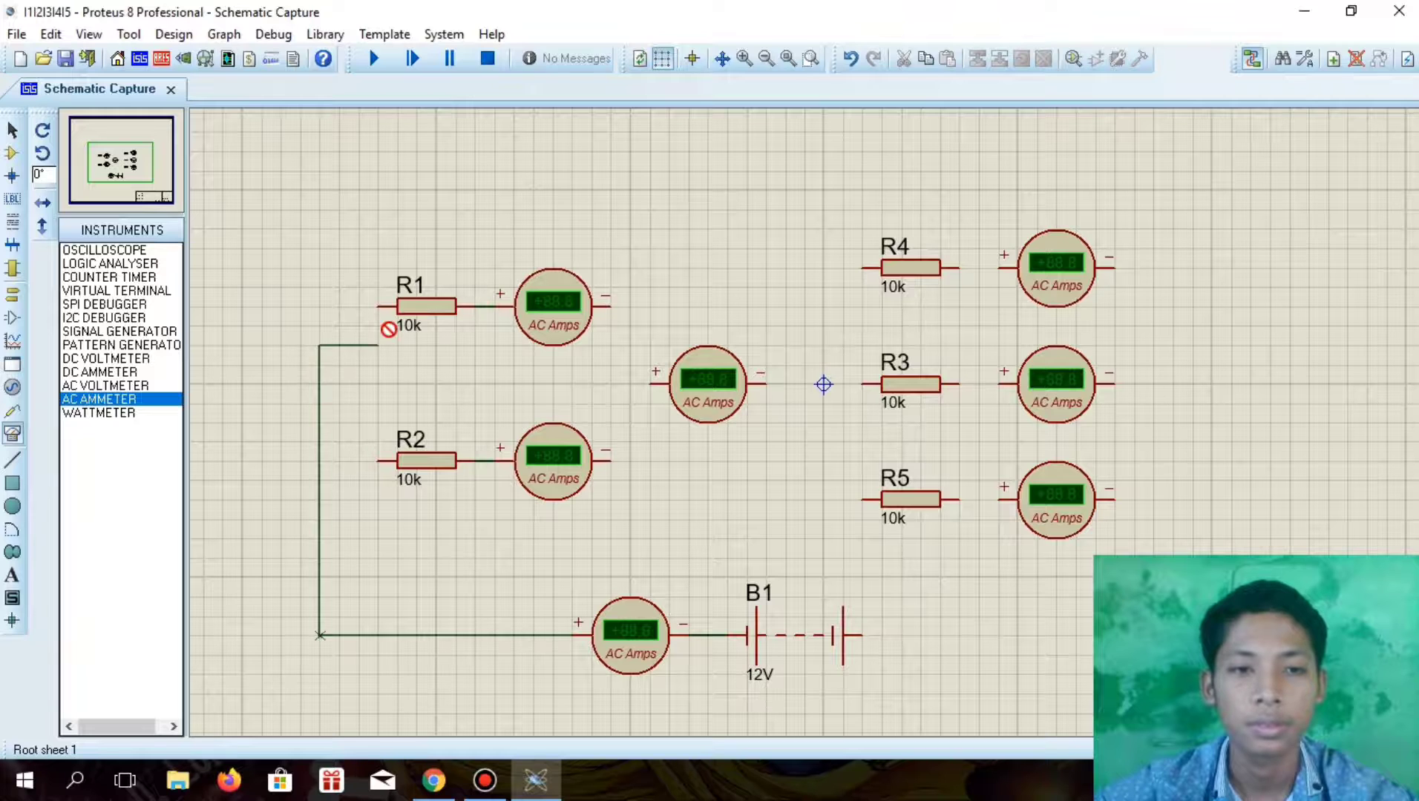
pyautogui.doubleClick(319, 385)
# Join the free ends of R1 and R2 with a wire and connect its midpoint to the wire coming from the battery's ammeter
pyautogui.click(378, 306)
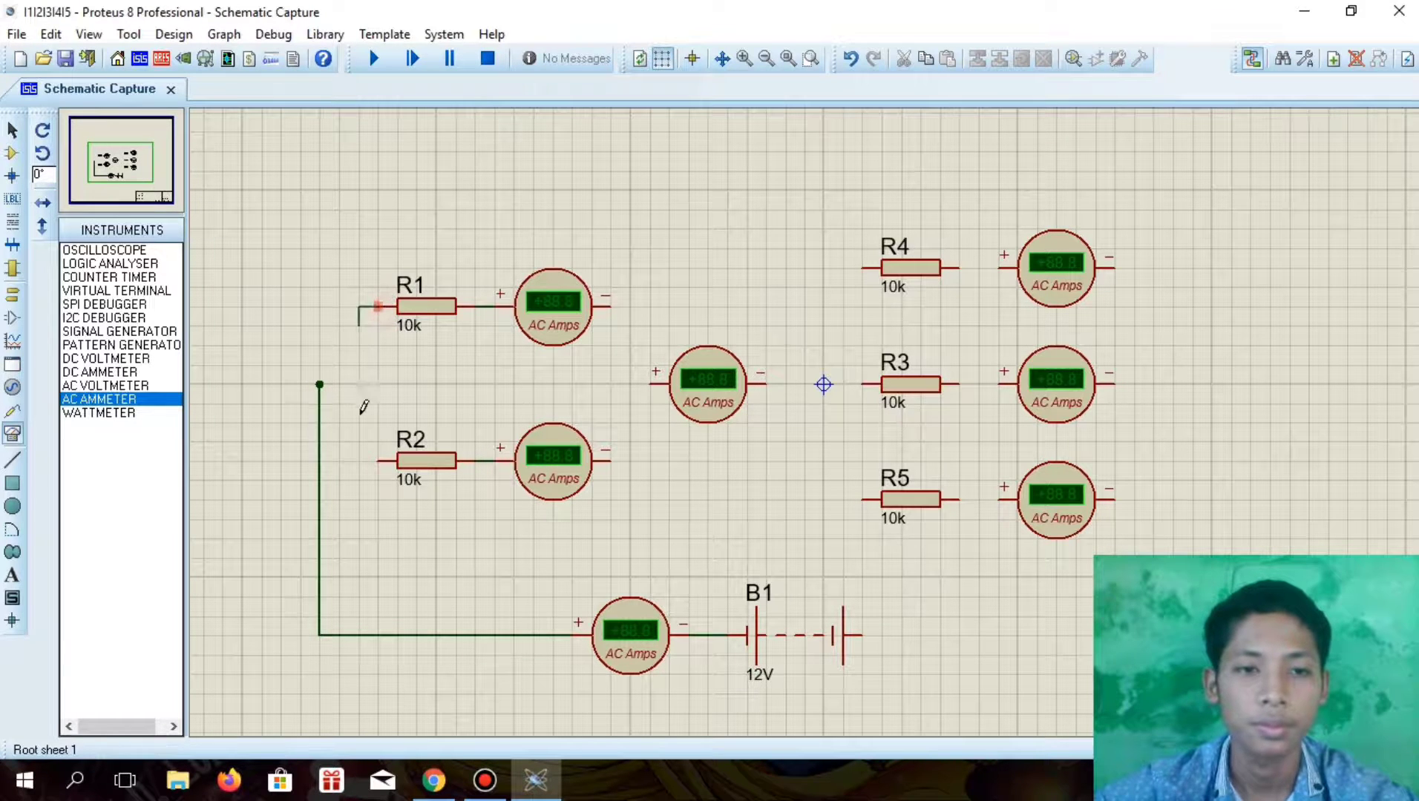
pyautogui.click(378, 460)
pyautogui.click(358, 385)
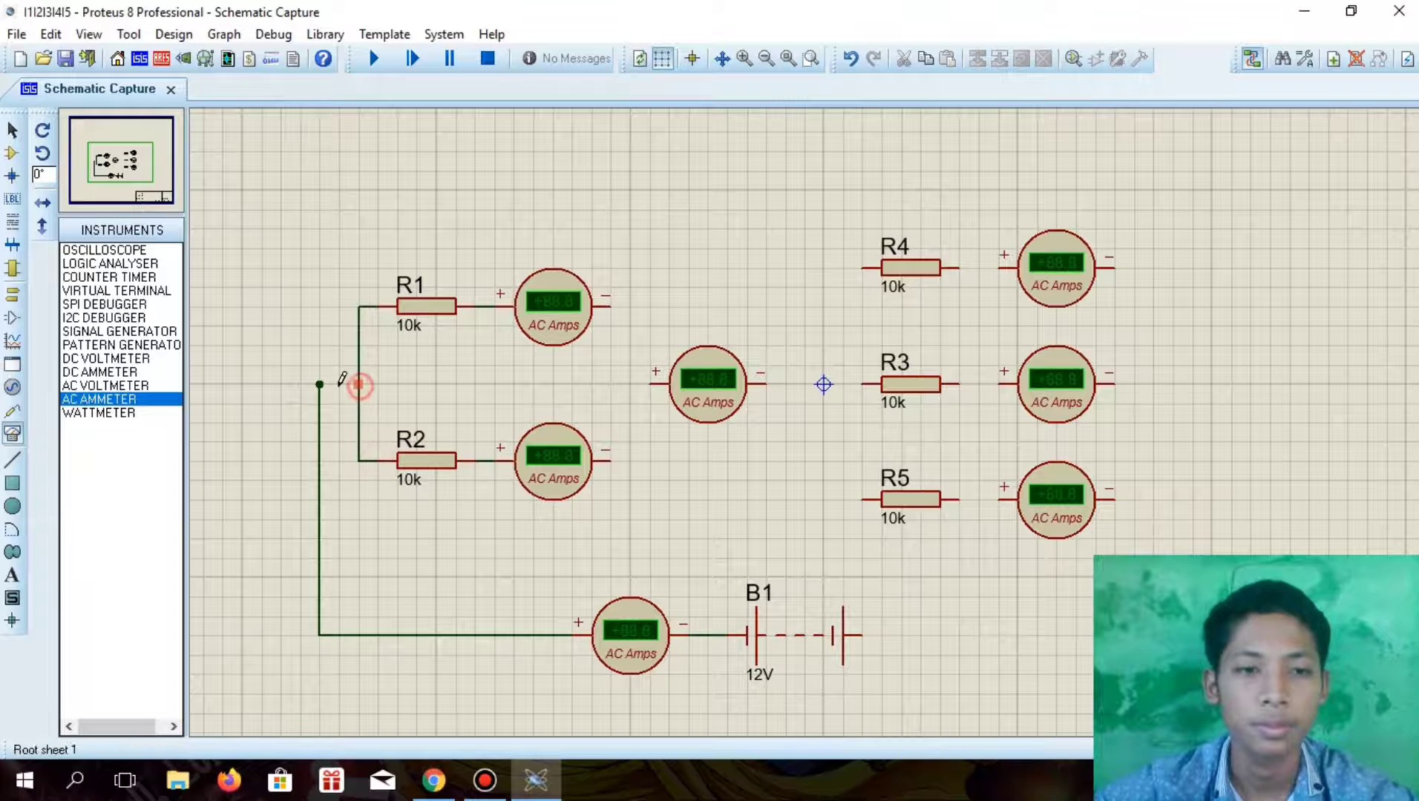
pyautogui.click(325, 384)
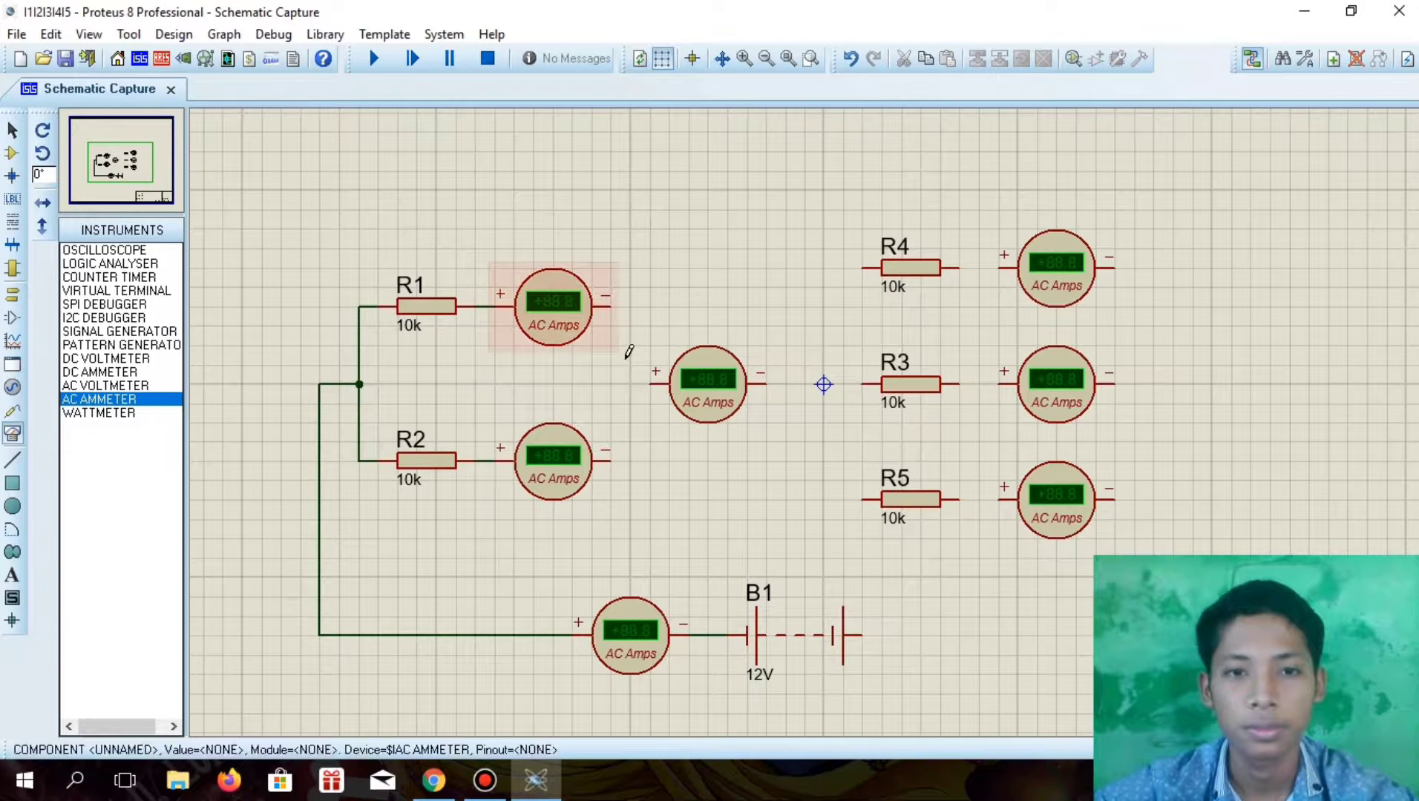
# Join the negative terminals of the R1 and R2 ammeters and connect that wire to the middle ammeter's positive terminal
pyautogui.click(610, 306)
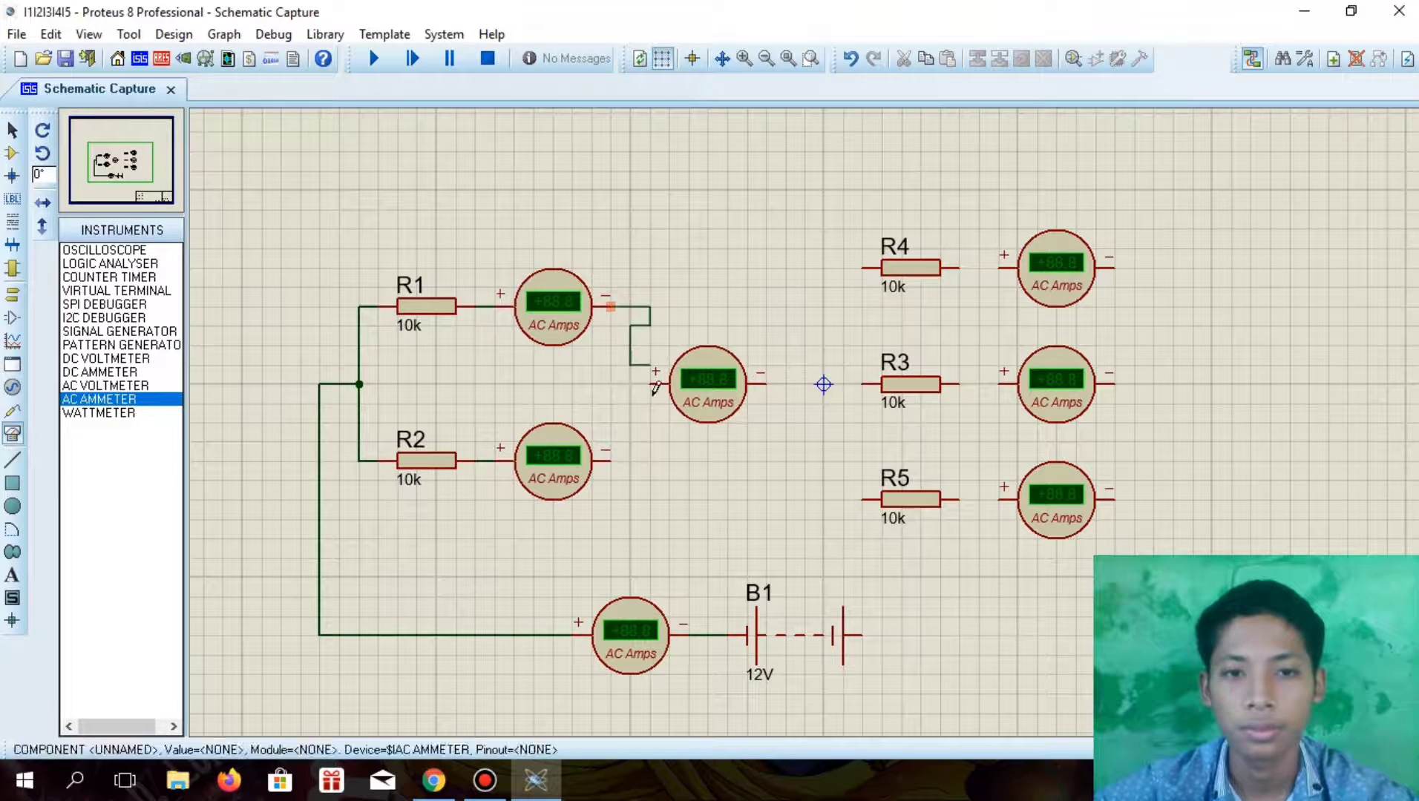
pyautogui.click(612, 460)
pyautogui.click(651, 385)
pyautogui.click(632, 384)
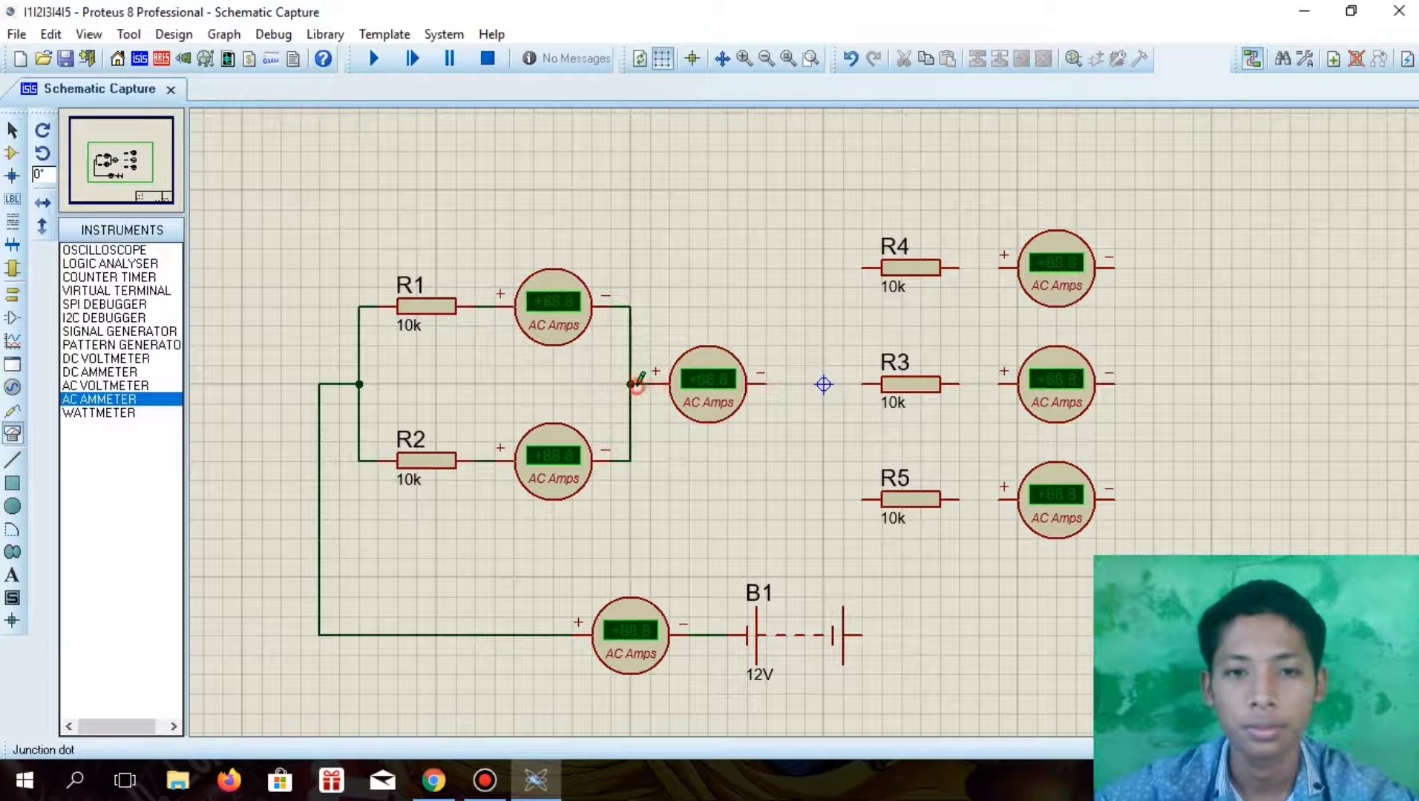
# Wire R4 and R5 in parallel, each in series with its own ammeter, joining the resistors' free ends and the ammeters' negative terminals
pyautogui.click(863, 267)
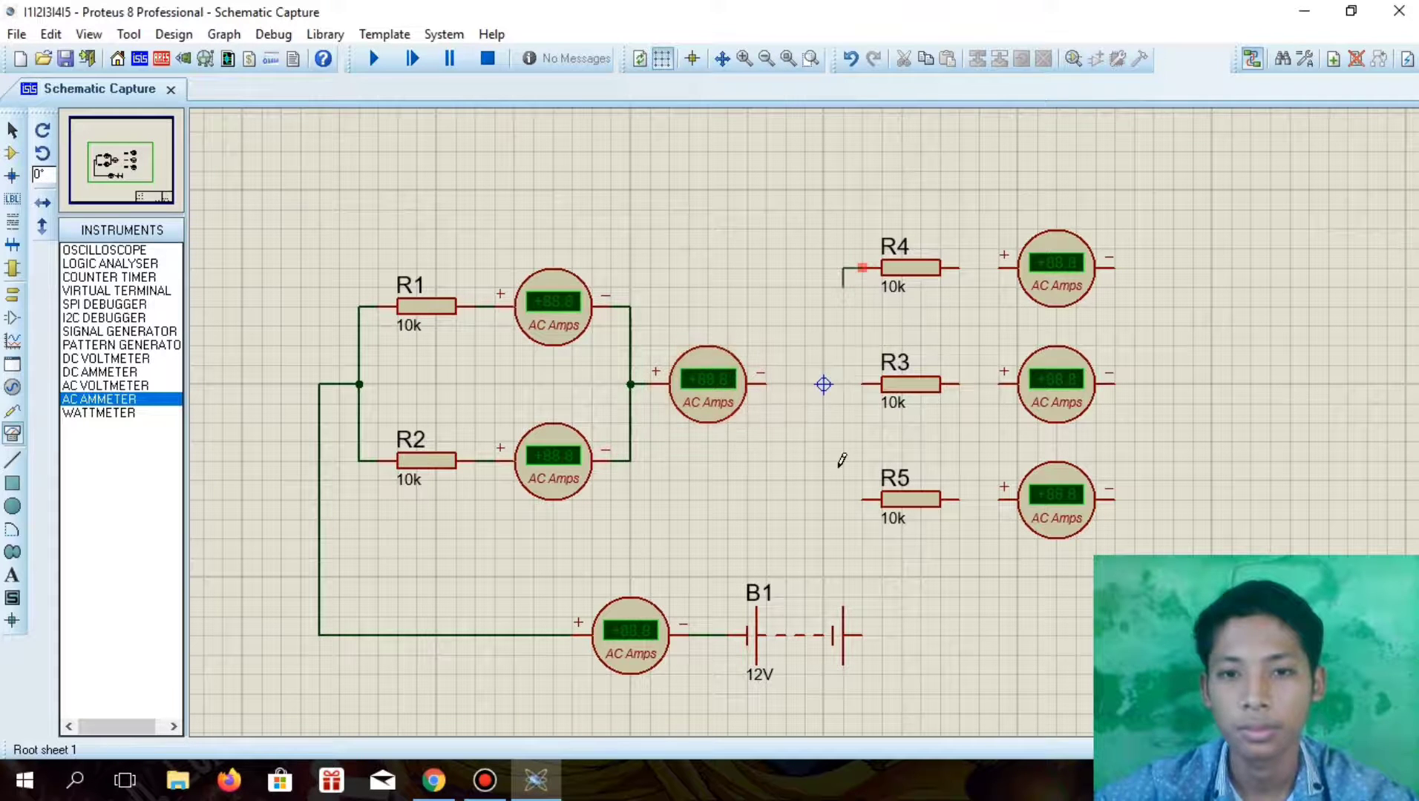
pyautogui.click(861, 500)
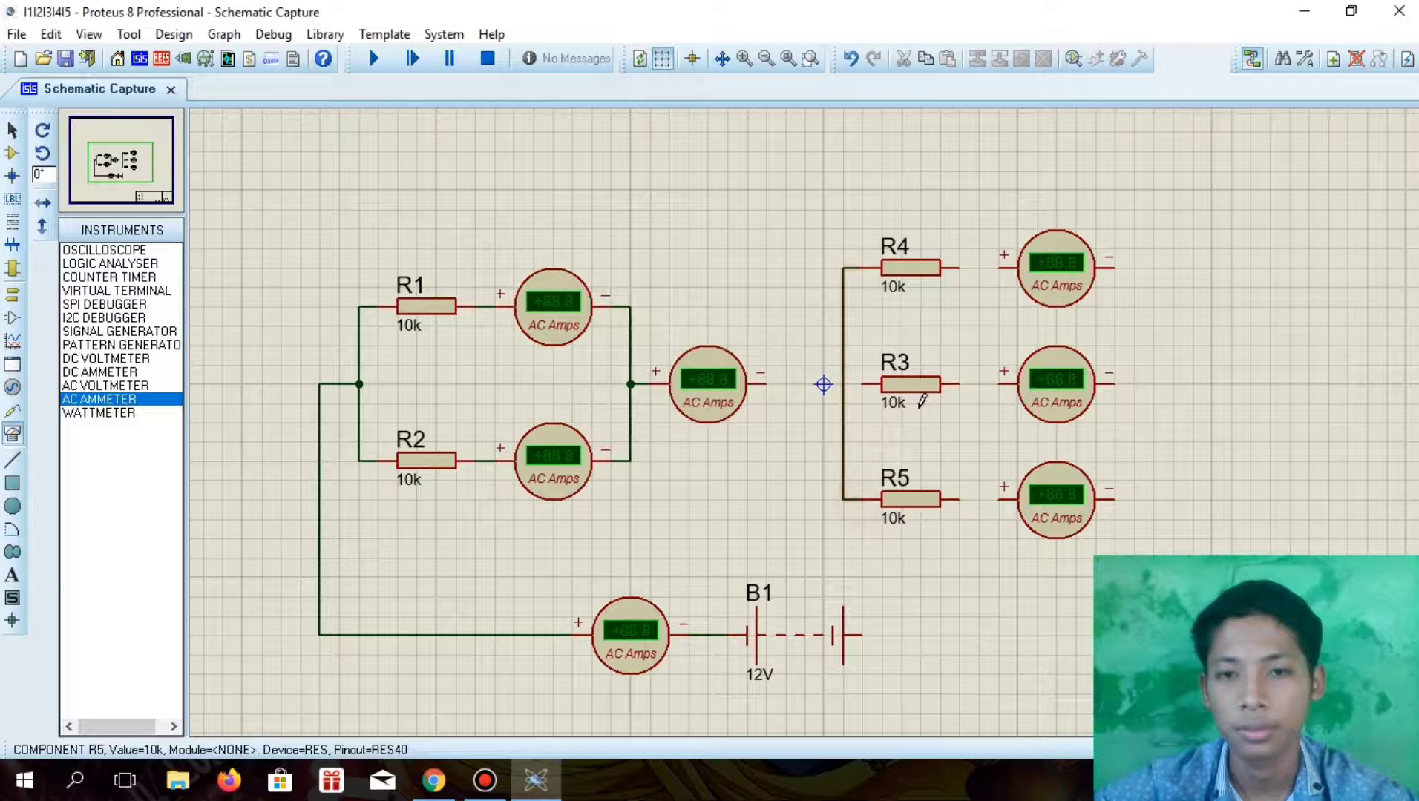
pyautogui.click(956, 268)
pyautogui.click(1003, 268)
pyautogui.click(1115, 269)
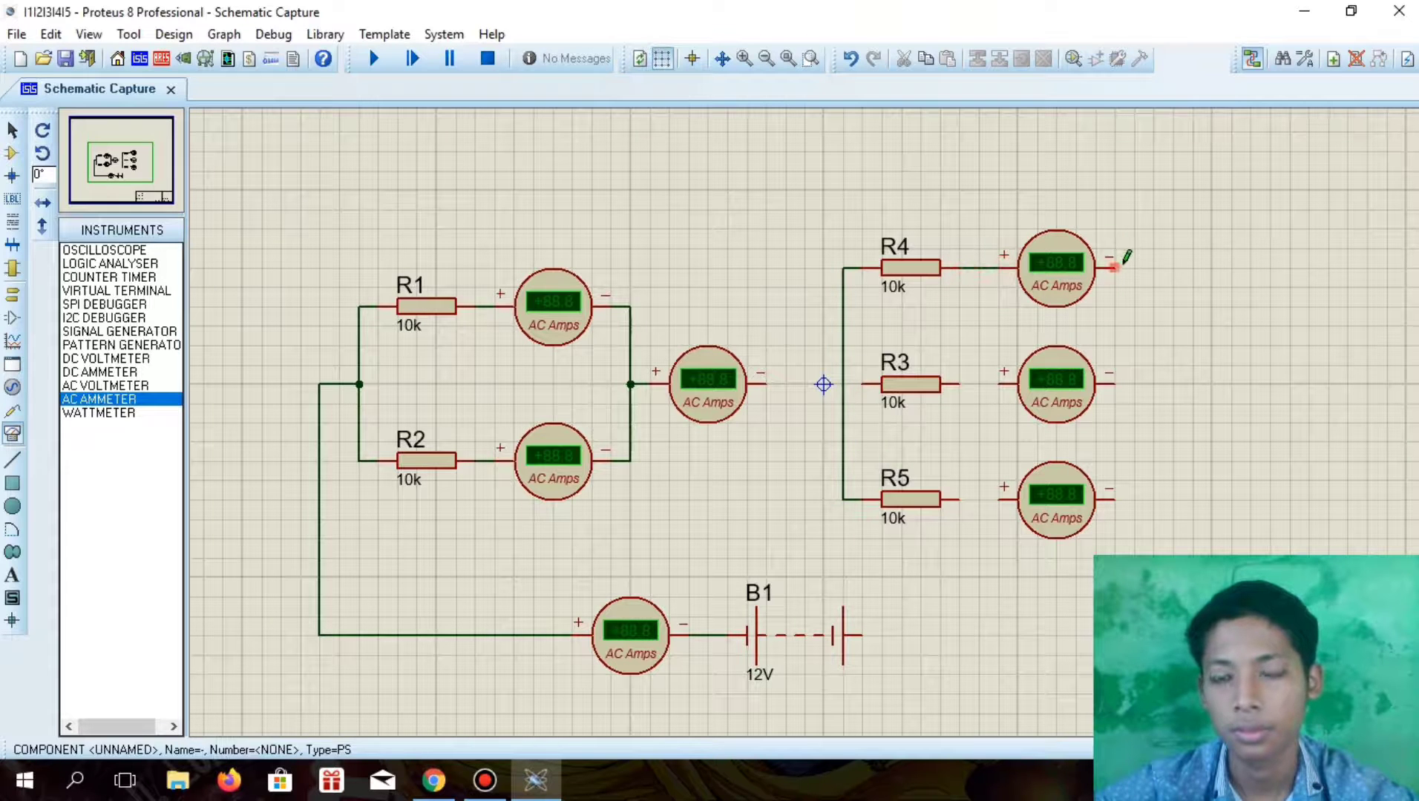
pyautogui.click(1124, 497)
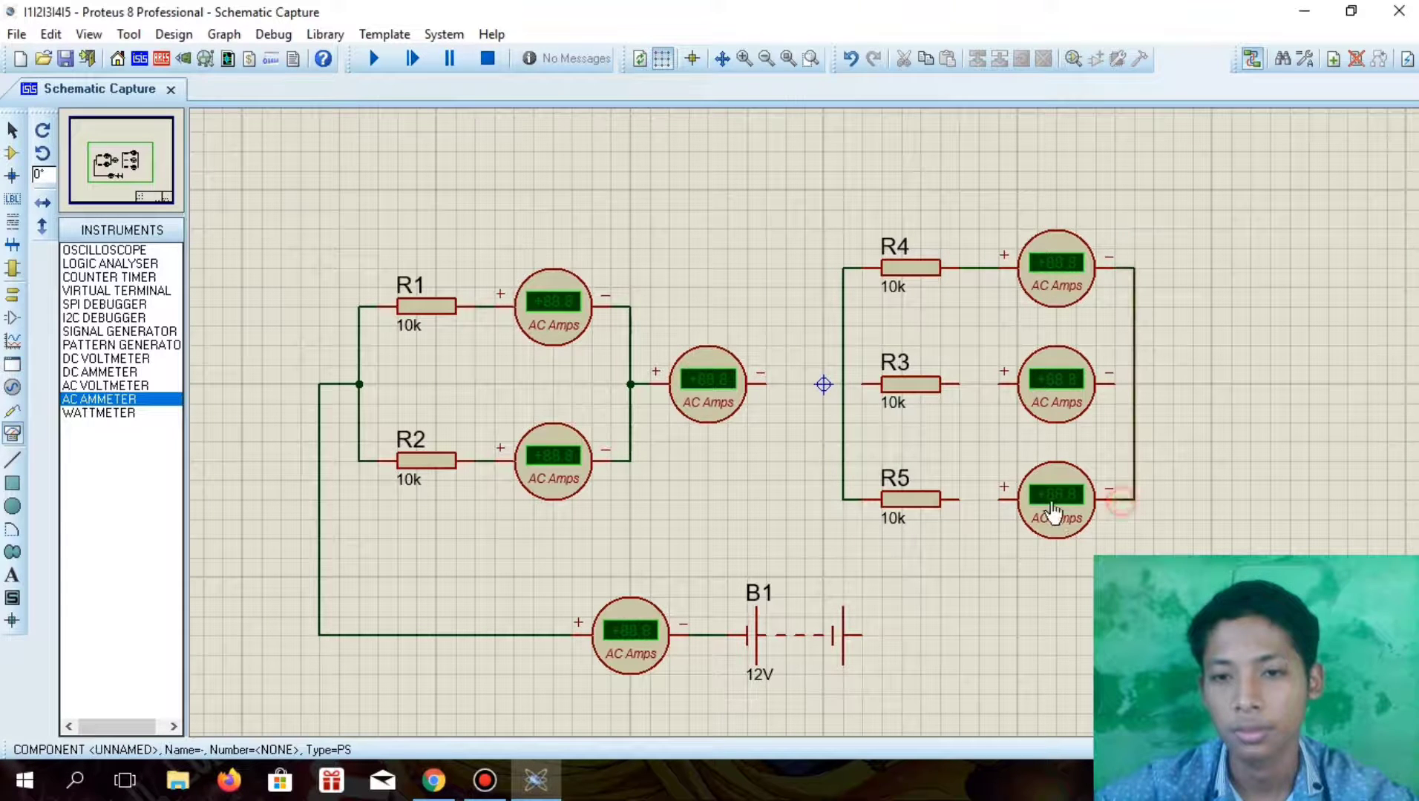
pyautogui.click(1000, 499)
pyautogui.click(956, 493)
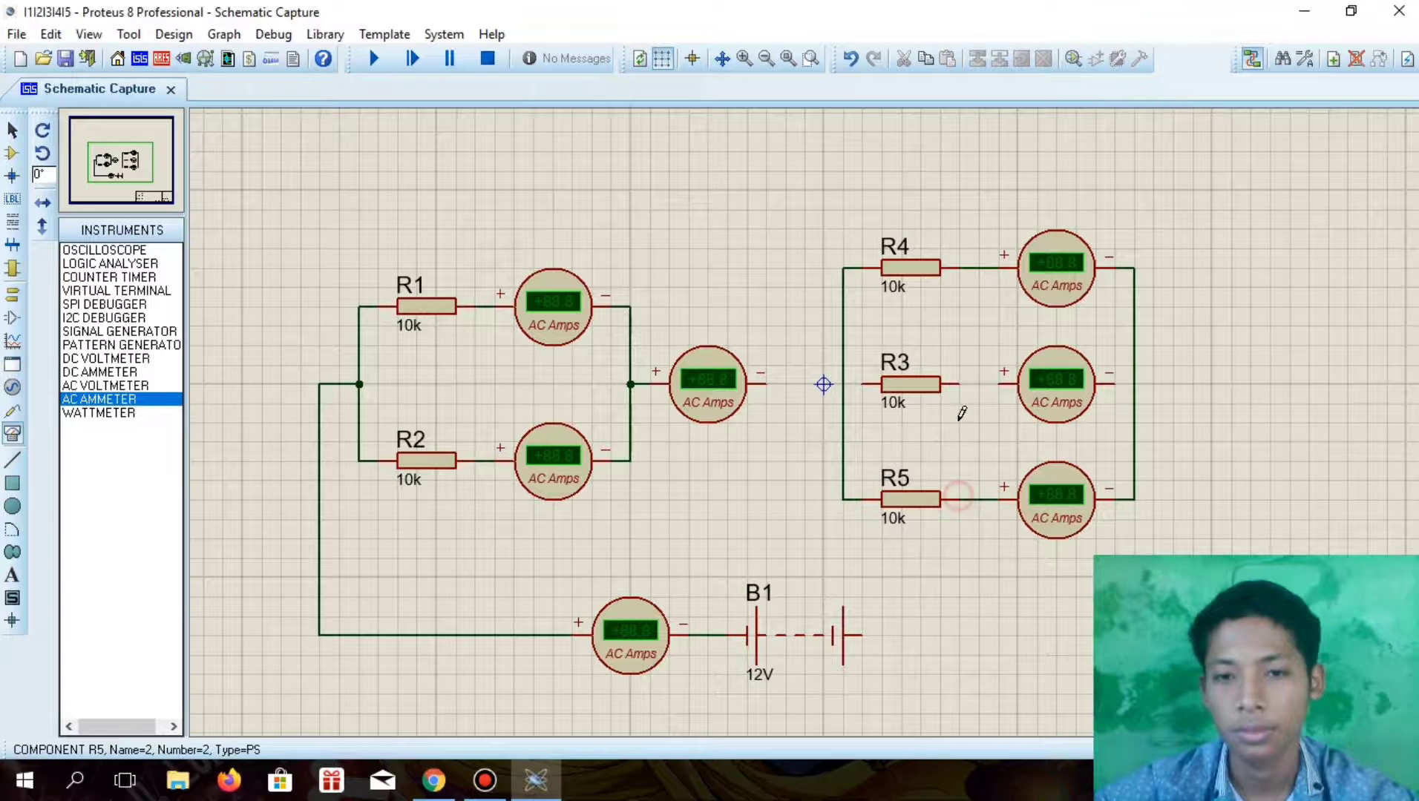
# Wire R3 in series with its ammeter and connect the branch in parallel between the R4 and R5 branches
pyautogui.click(958, 383)
pyautogui.click(1000, 383)
pyautogui.click(1118, 384)
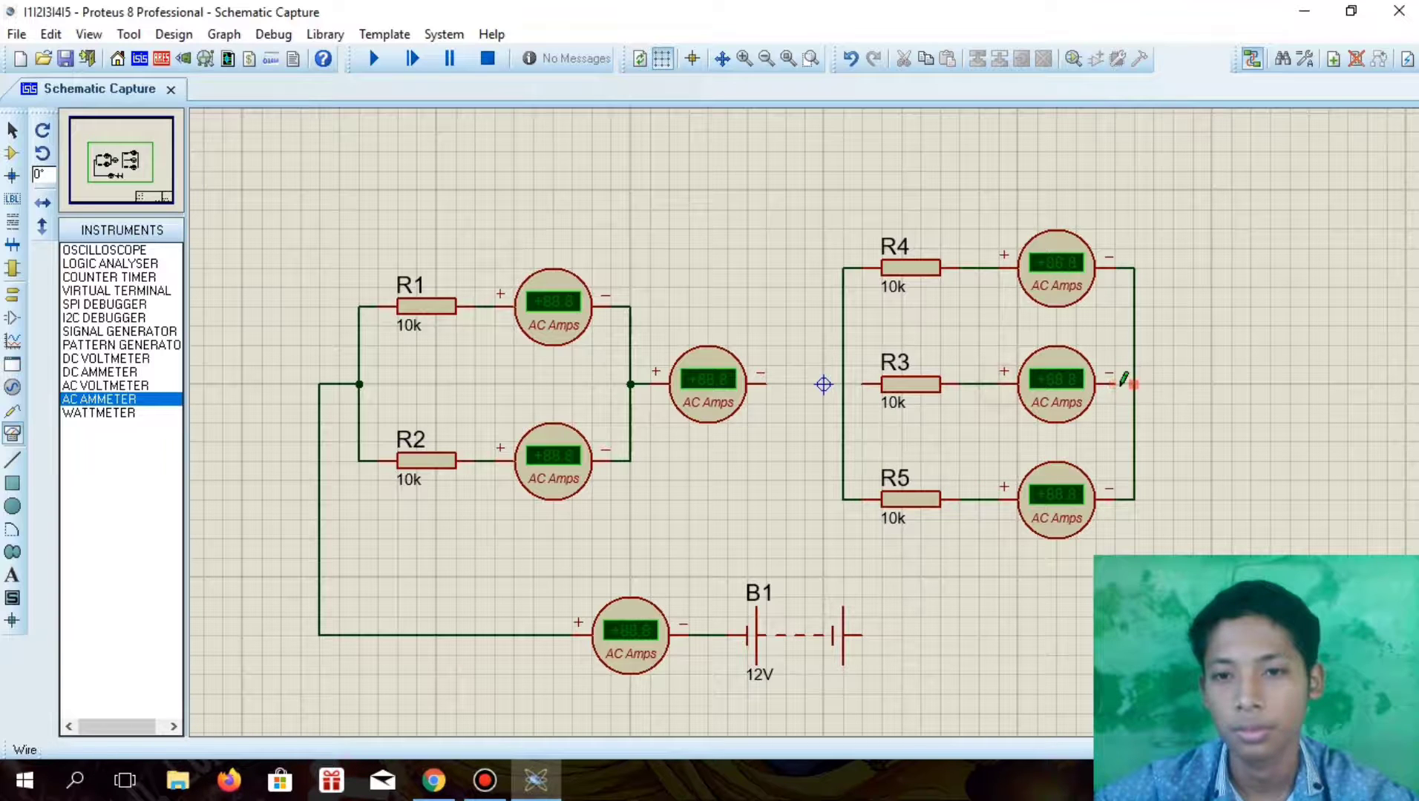
pyautogui.click(1132, 385)
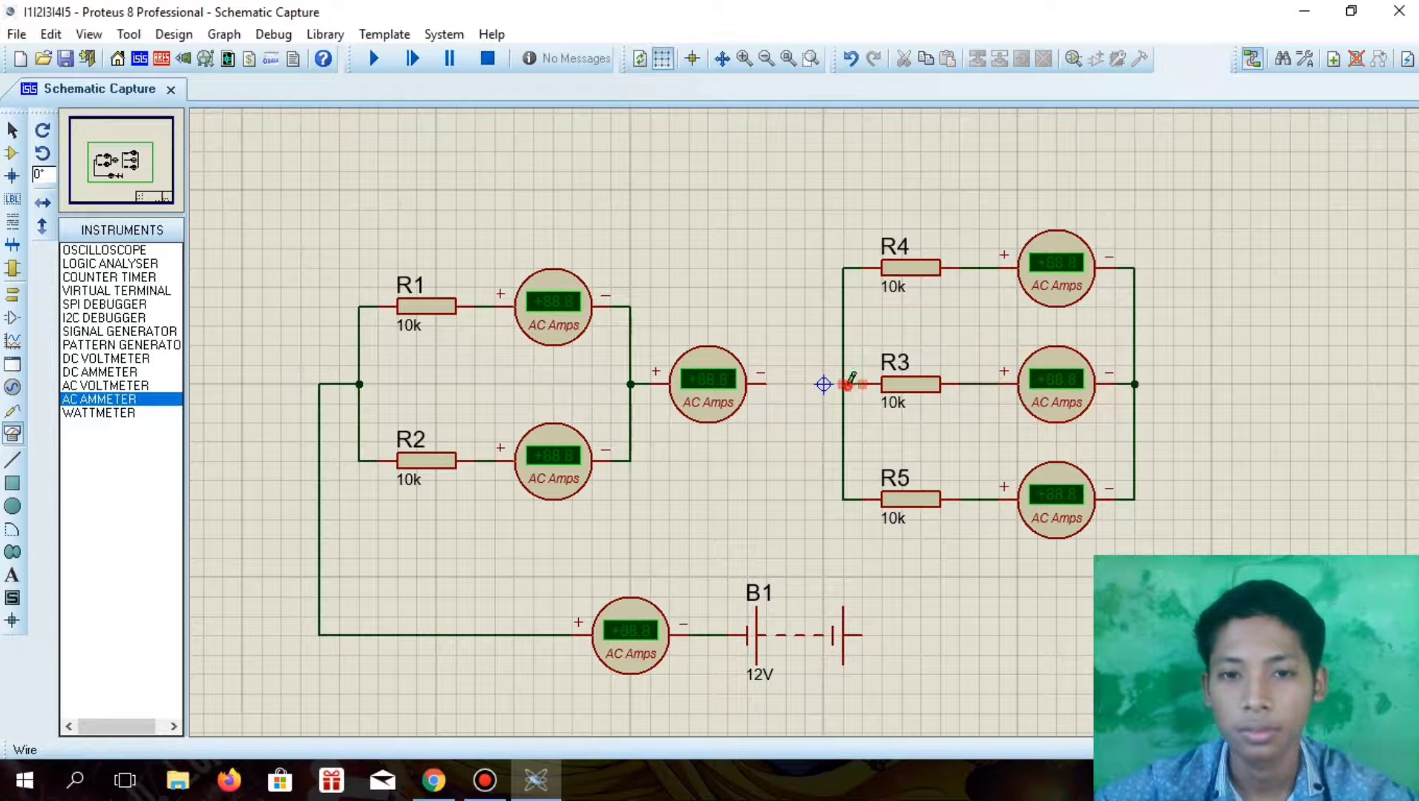
# Shift the whole R4, R3 and R5 parallel network with its ammeters slightly left, closer to the middle ammeter
pyautogui.moveTo(823, 247); pyautogui.dragTo(1231, 596)
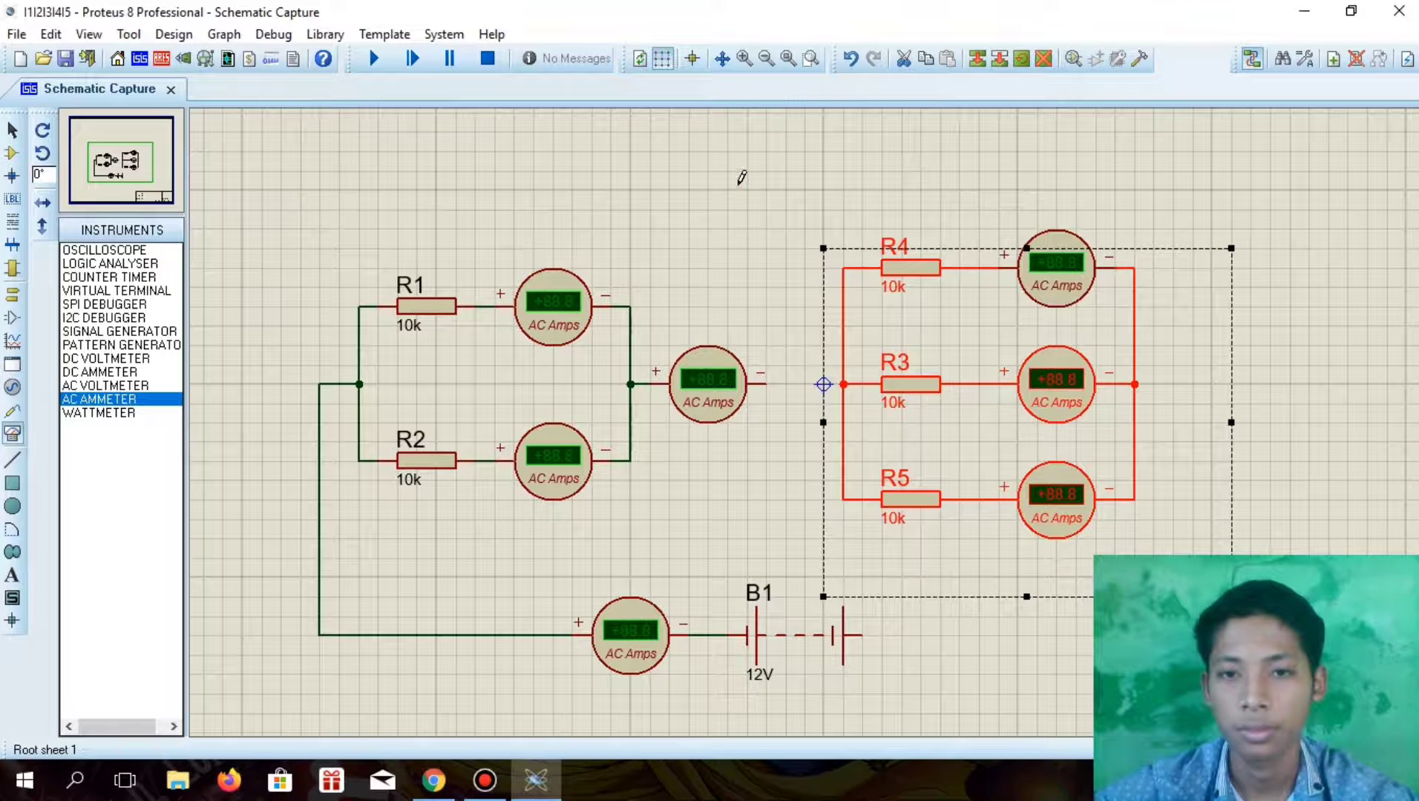
pyautogui.moveTo(804, 190); pyautogui.dragTo(1231, 596)
pyautogui.moveTo(1055, 418); pyautogui.dragTo(1034, 427)
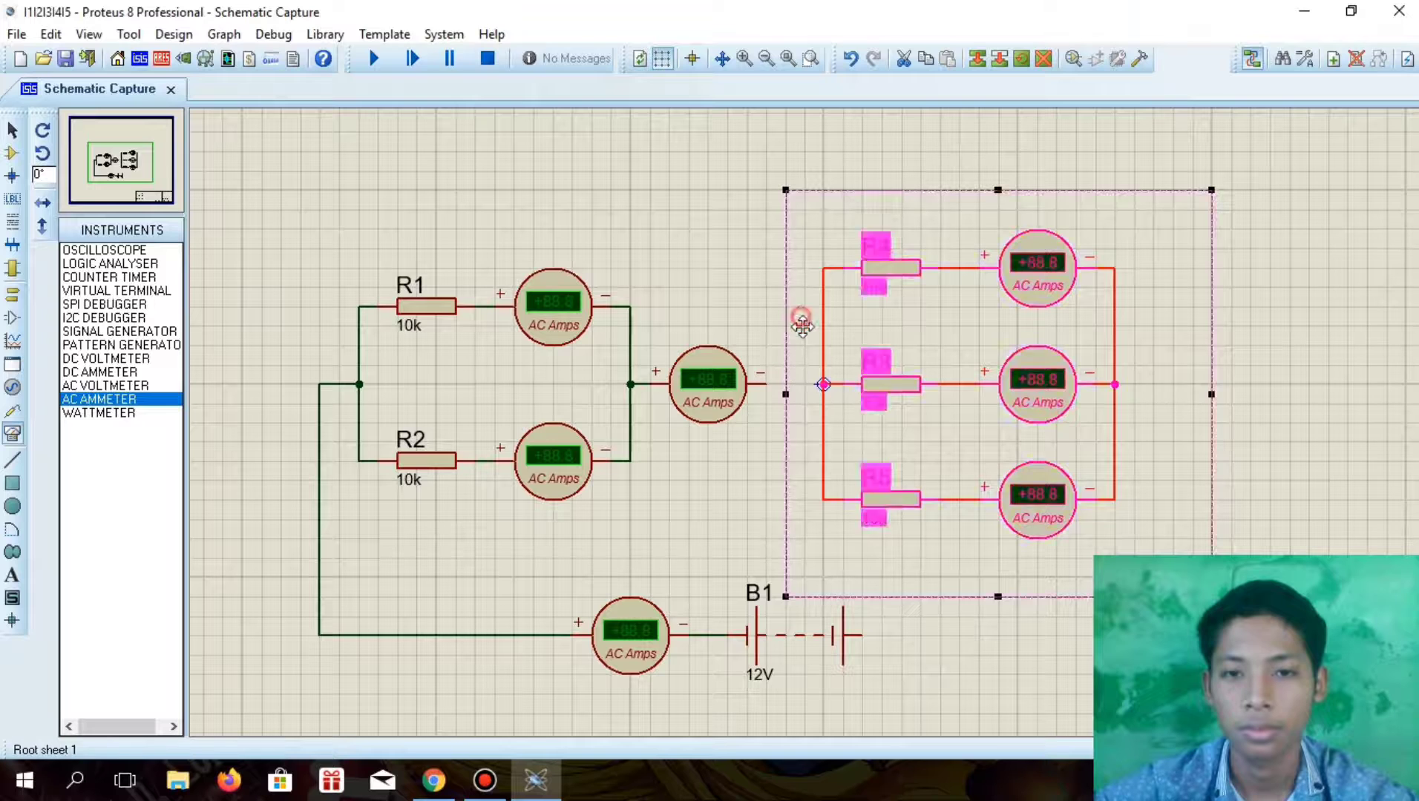
pyautogui.click(756, 303)
# Connect the middle ammeter's negative terminal to the R3 junction, and wire the parallel network's far side to B1's free terminal
pyautogui.click(823, 383)
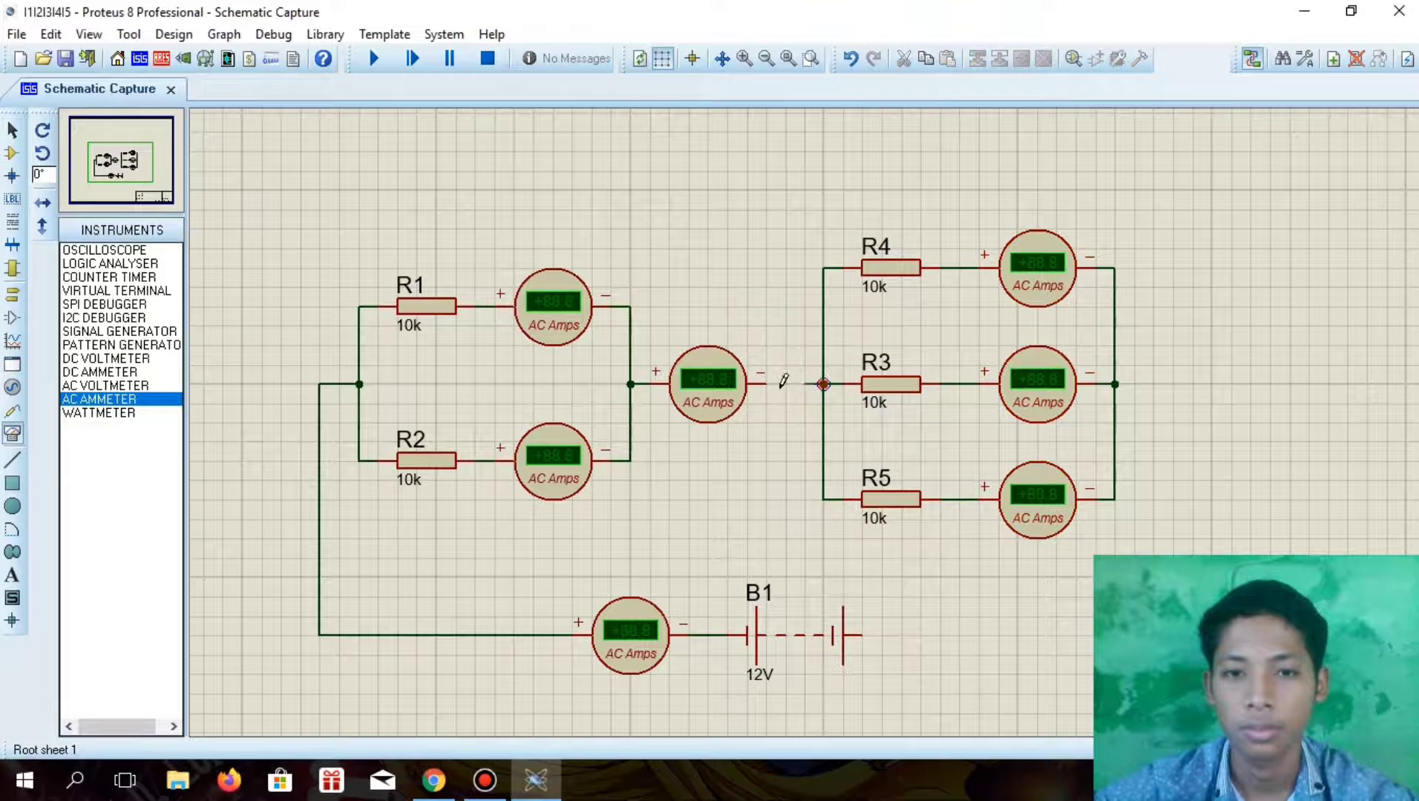
pyautogui.click(762, 384)
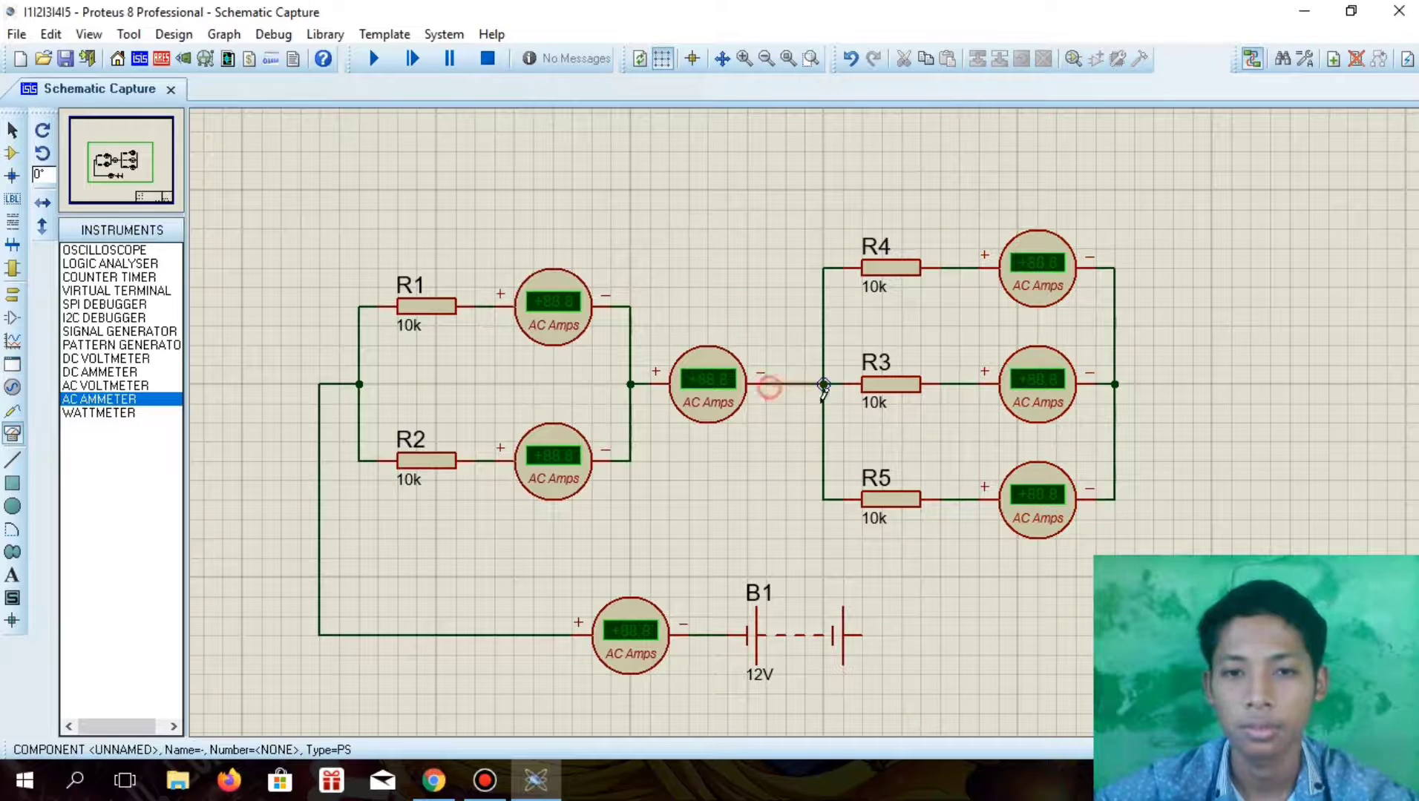
pyautogui.click(1116, 498)
pyautogui.click(859, 635)
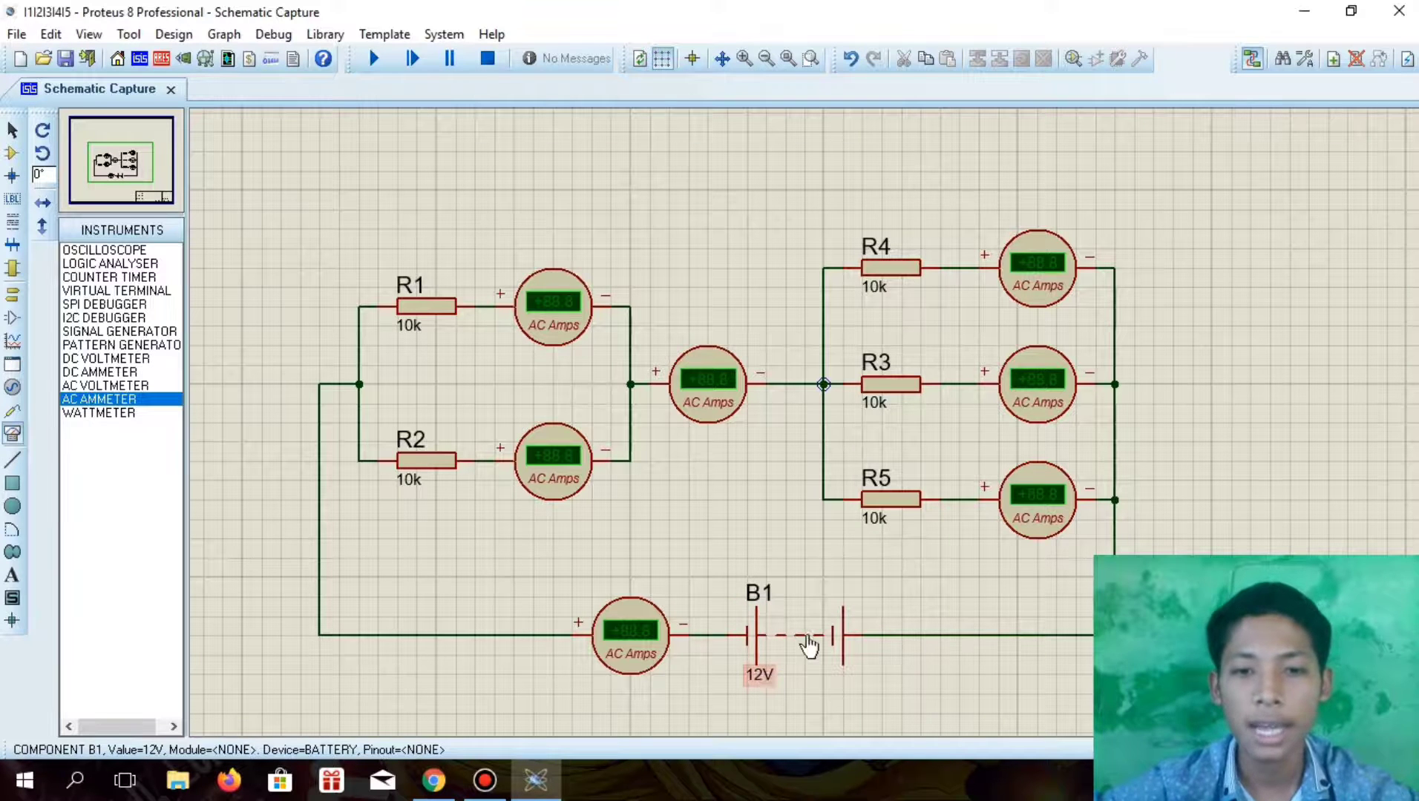
# Check the source voltage on the assignment page in Chrome, return to Proteus and set B1's value to 132V
pyautogui.click(433, 780)
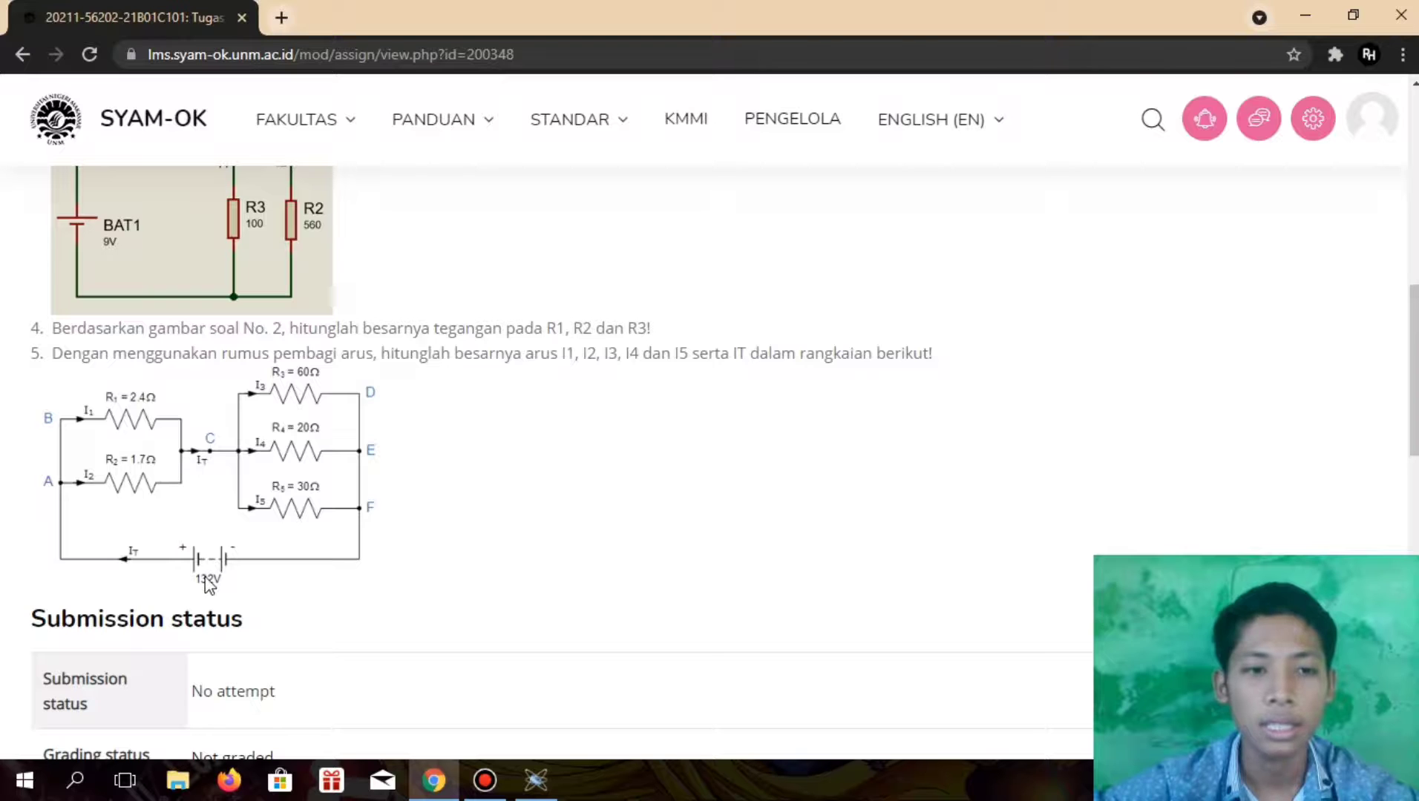
pyautogui.click(535, 780)
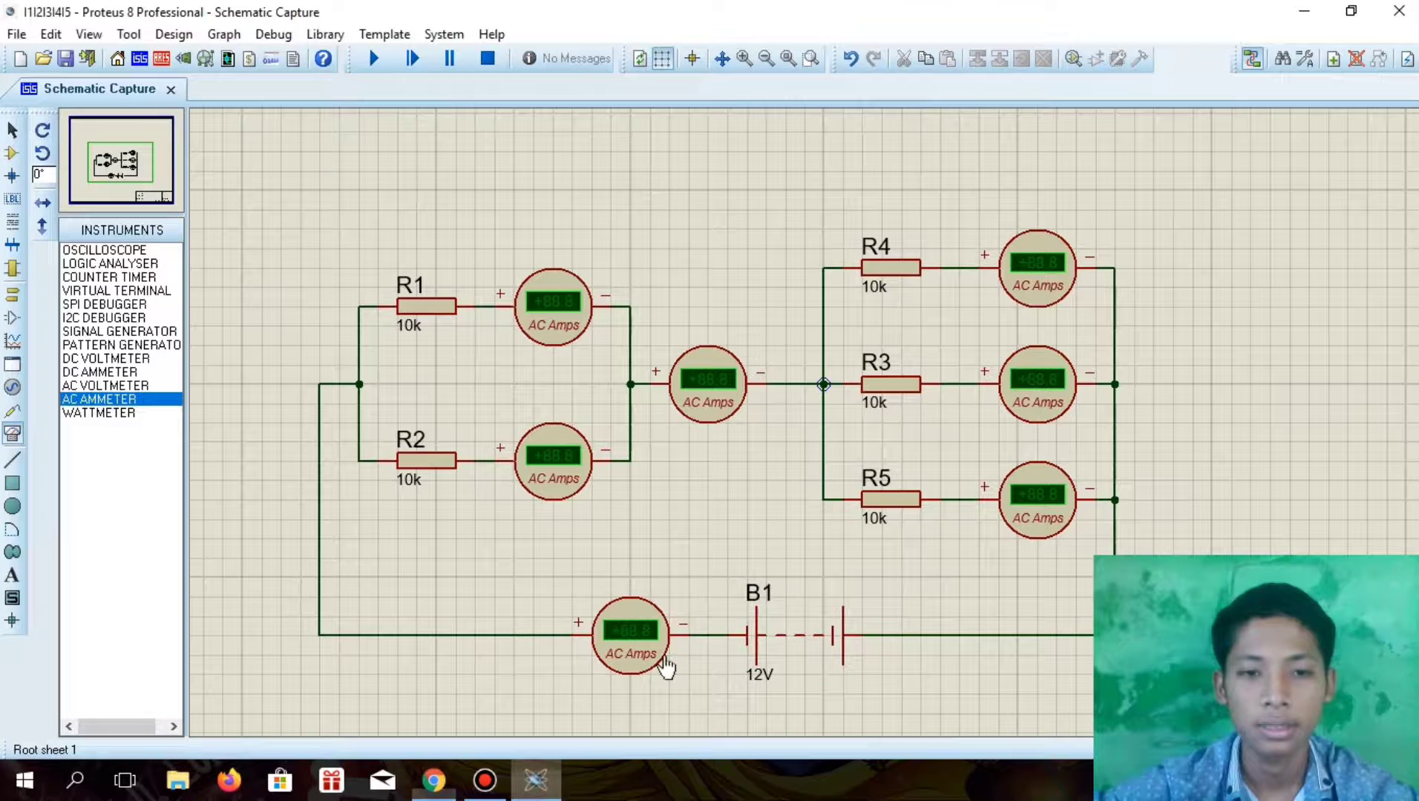
pyautogui.click(760, 673)
pyautogui.click(760, 673)
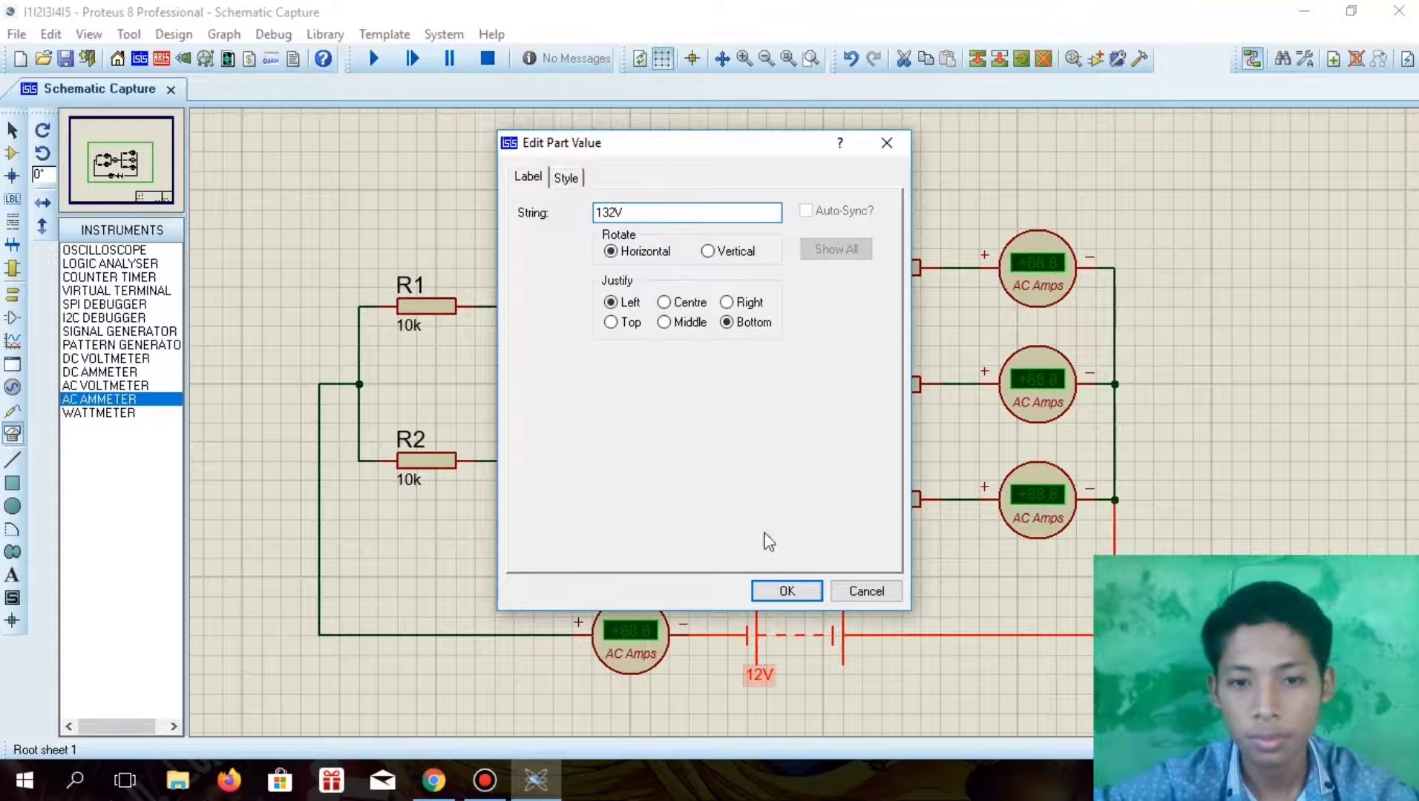
pyautogui.click(785, 590)
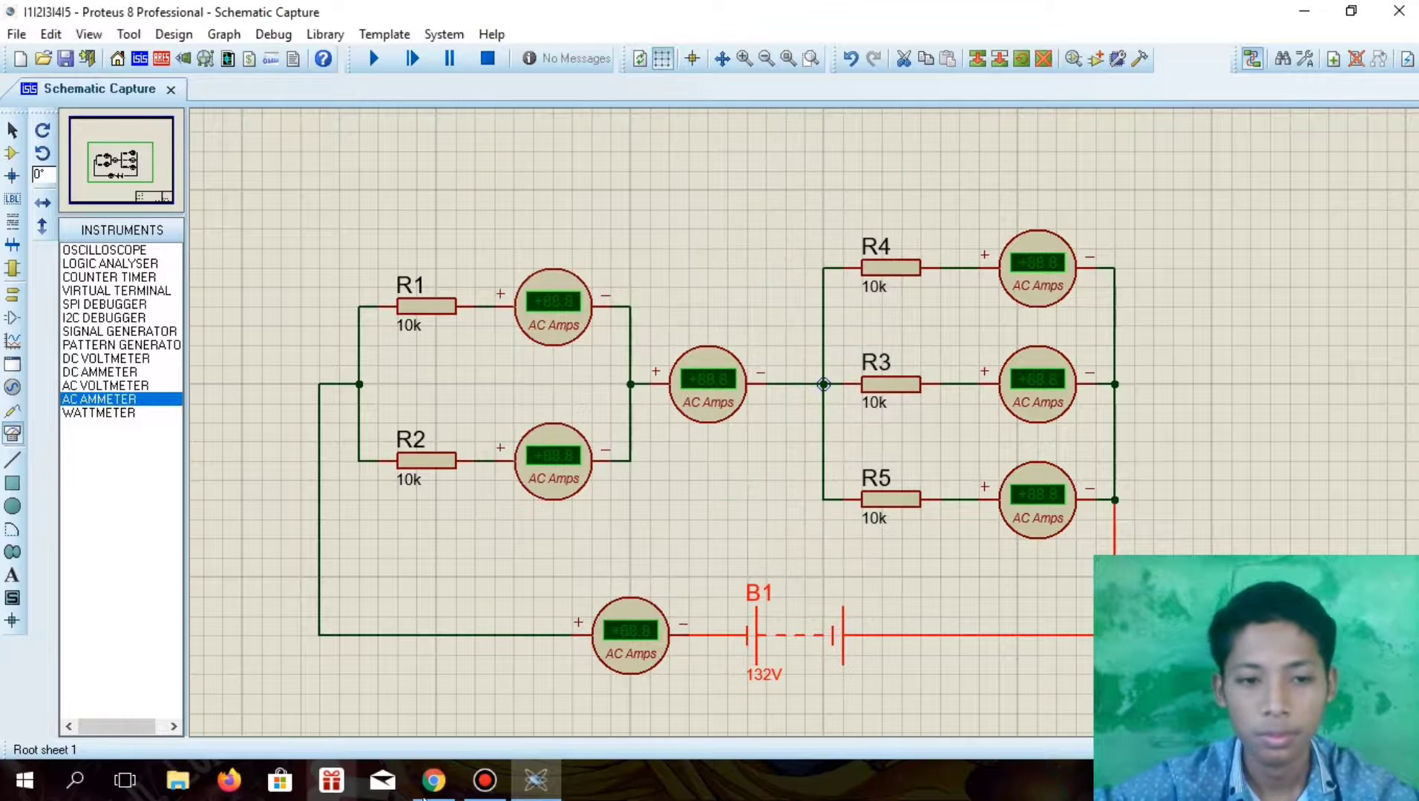
# Check R1's resistance on the assignment page in Chrome, return to Proteus and set R1's value to 2.4
pyautogui.click(434, 781)
pyautogui.click(536, 780)
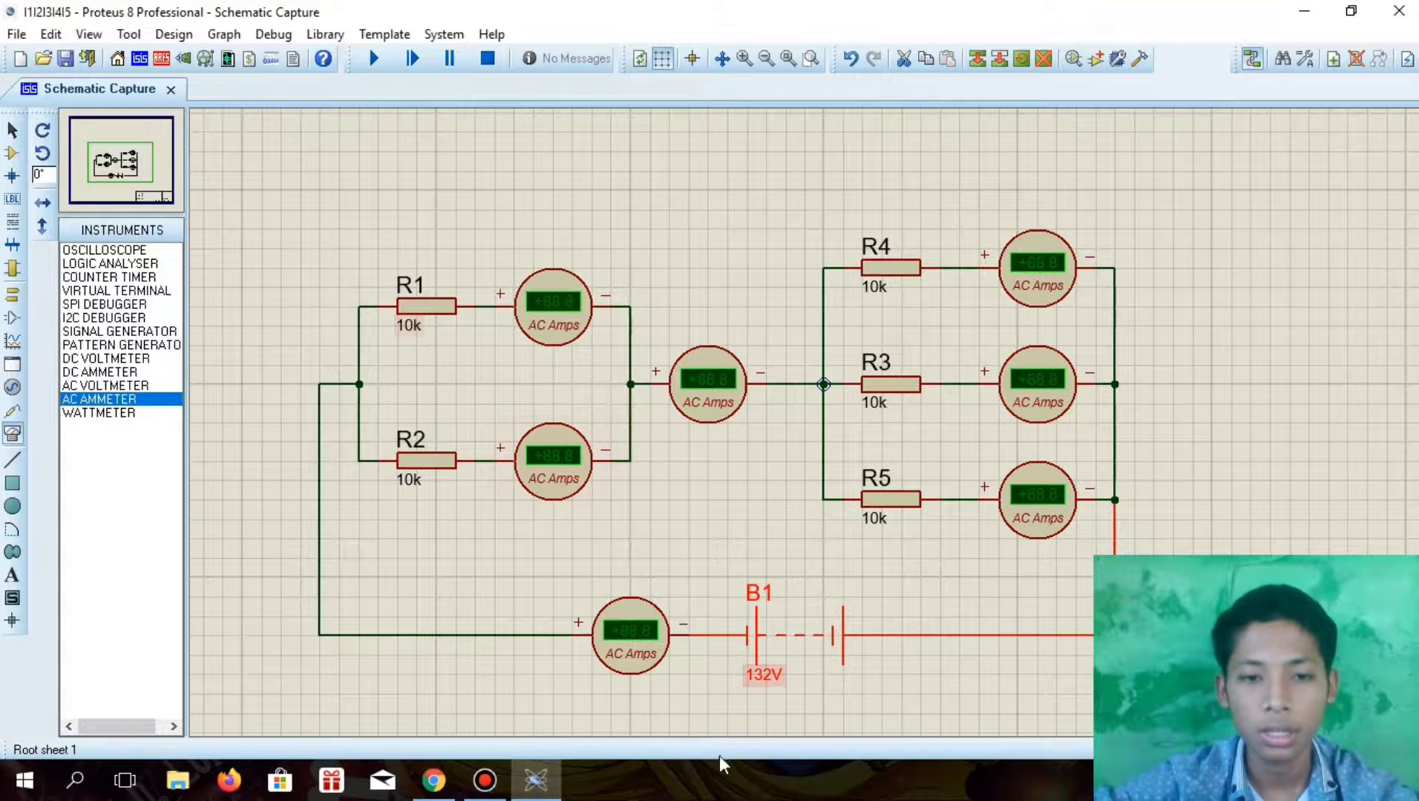
pyautogui.click(434, 780)
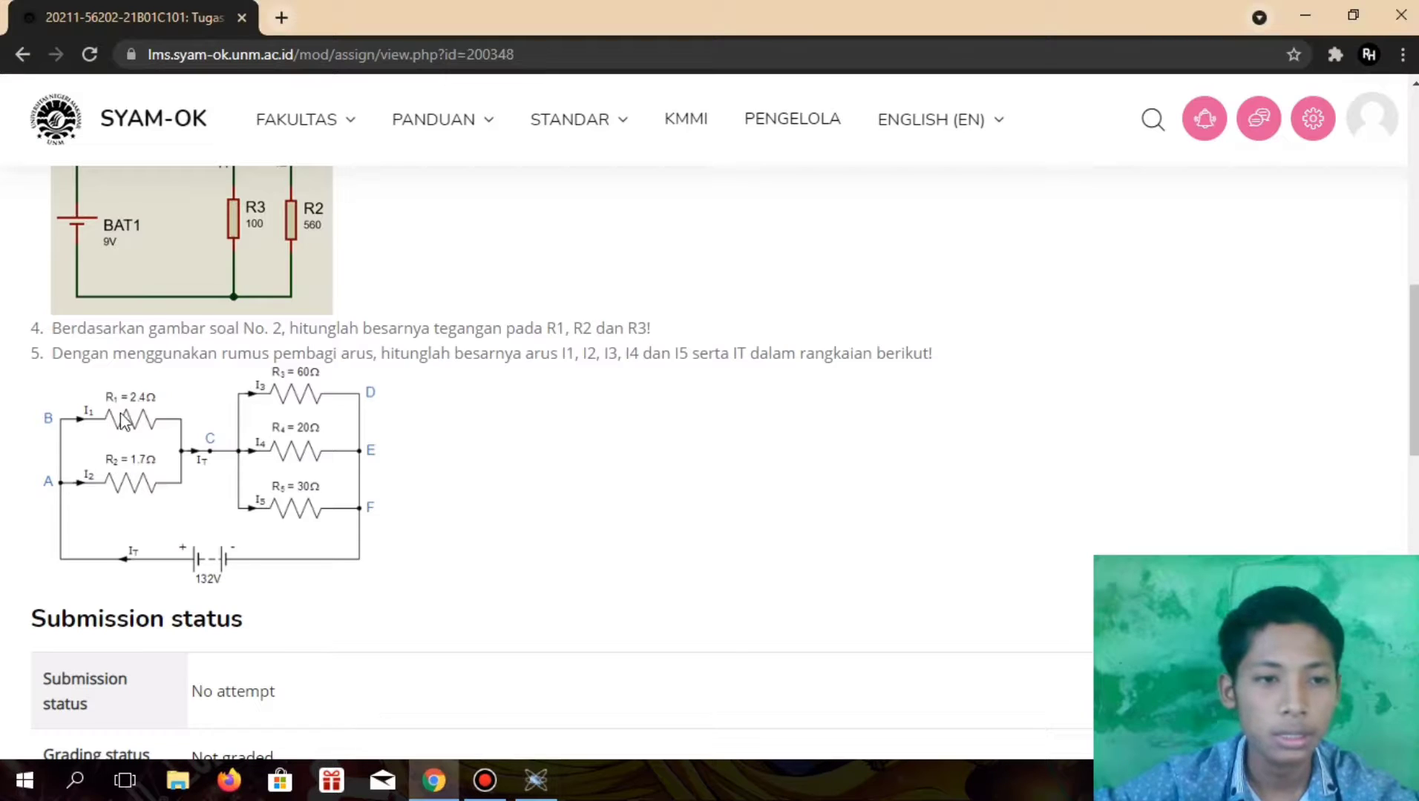
pyautogui.click(536, 780)
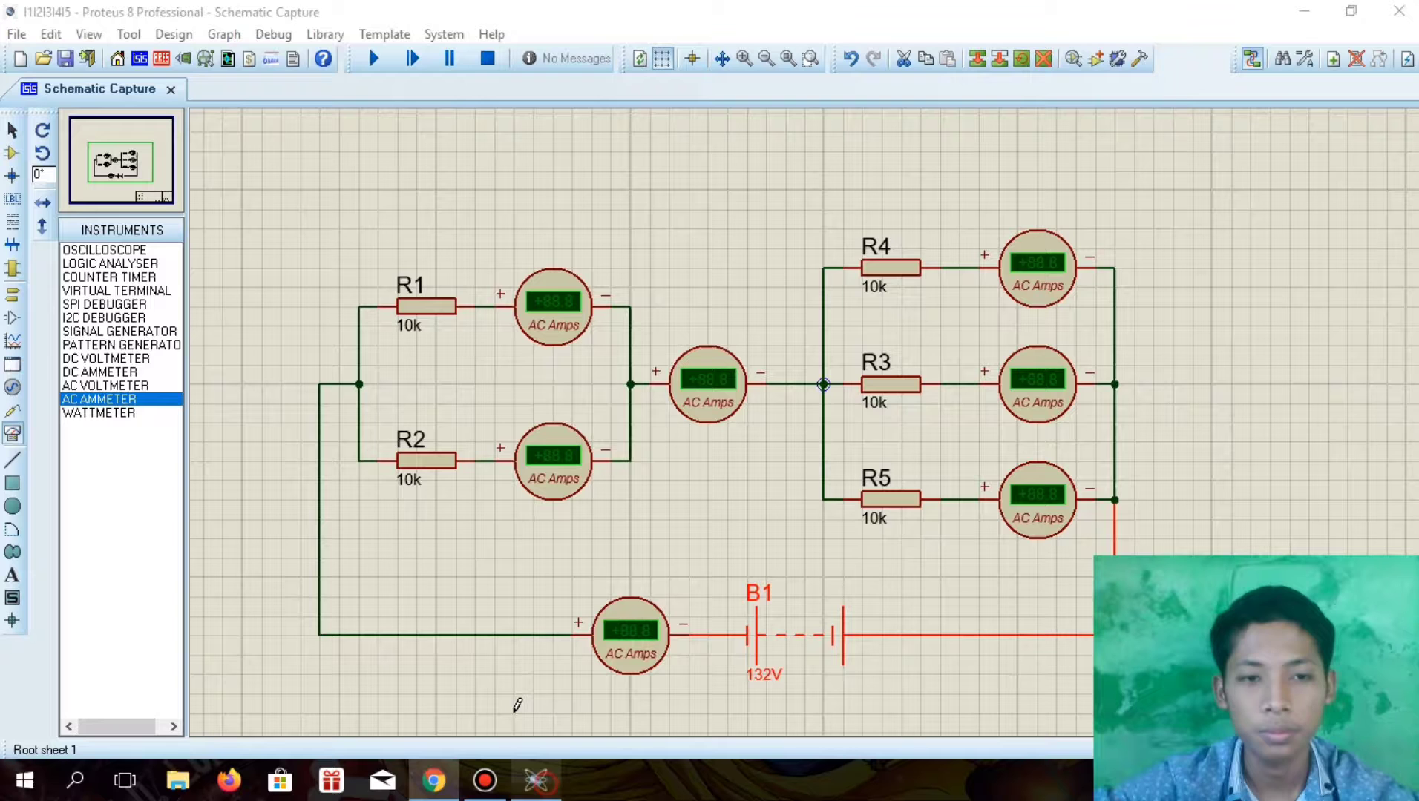
pyautogui.doubleClick(409, 332)
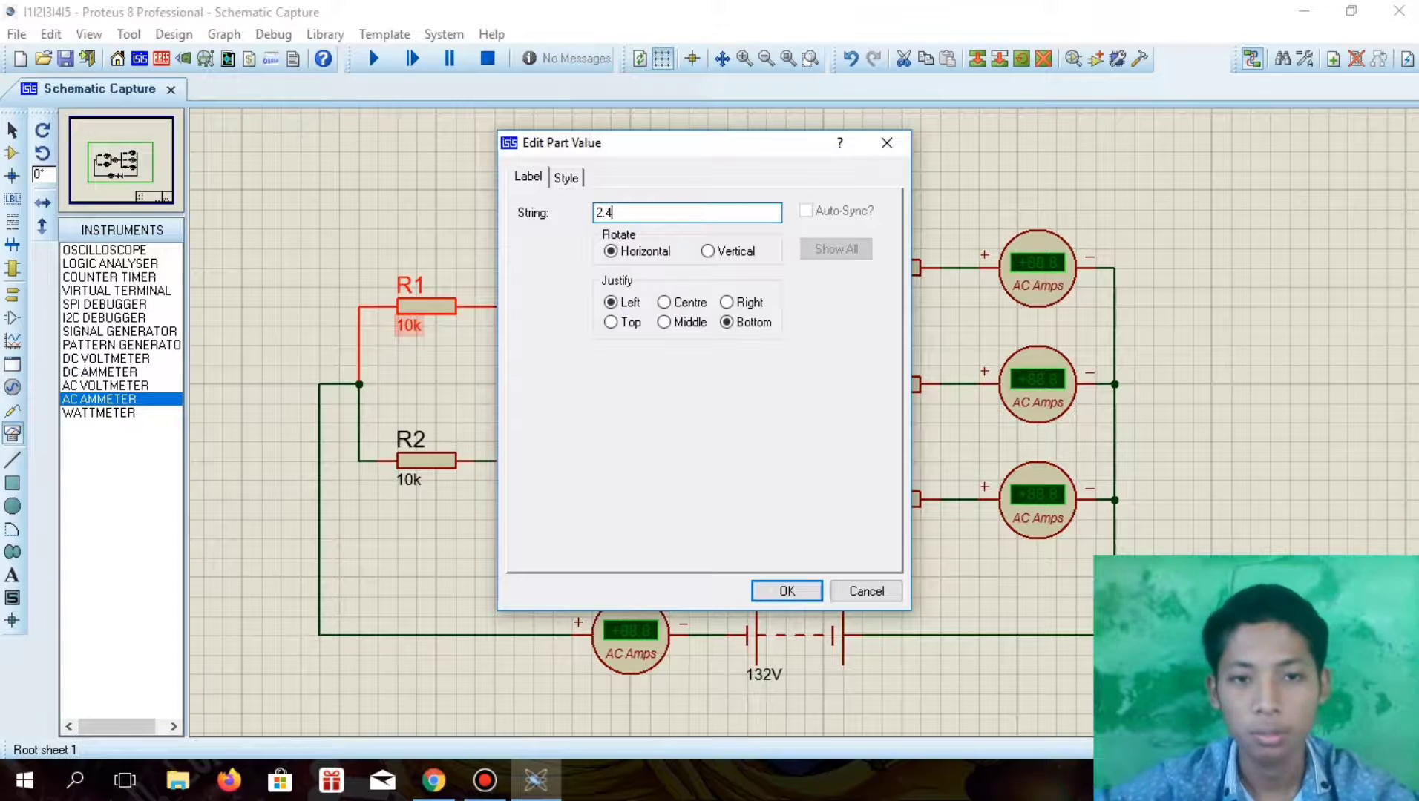
# Set R2's value to 1.7
pyautogui.doubleClick(414, 487)
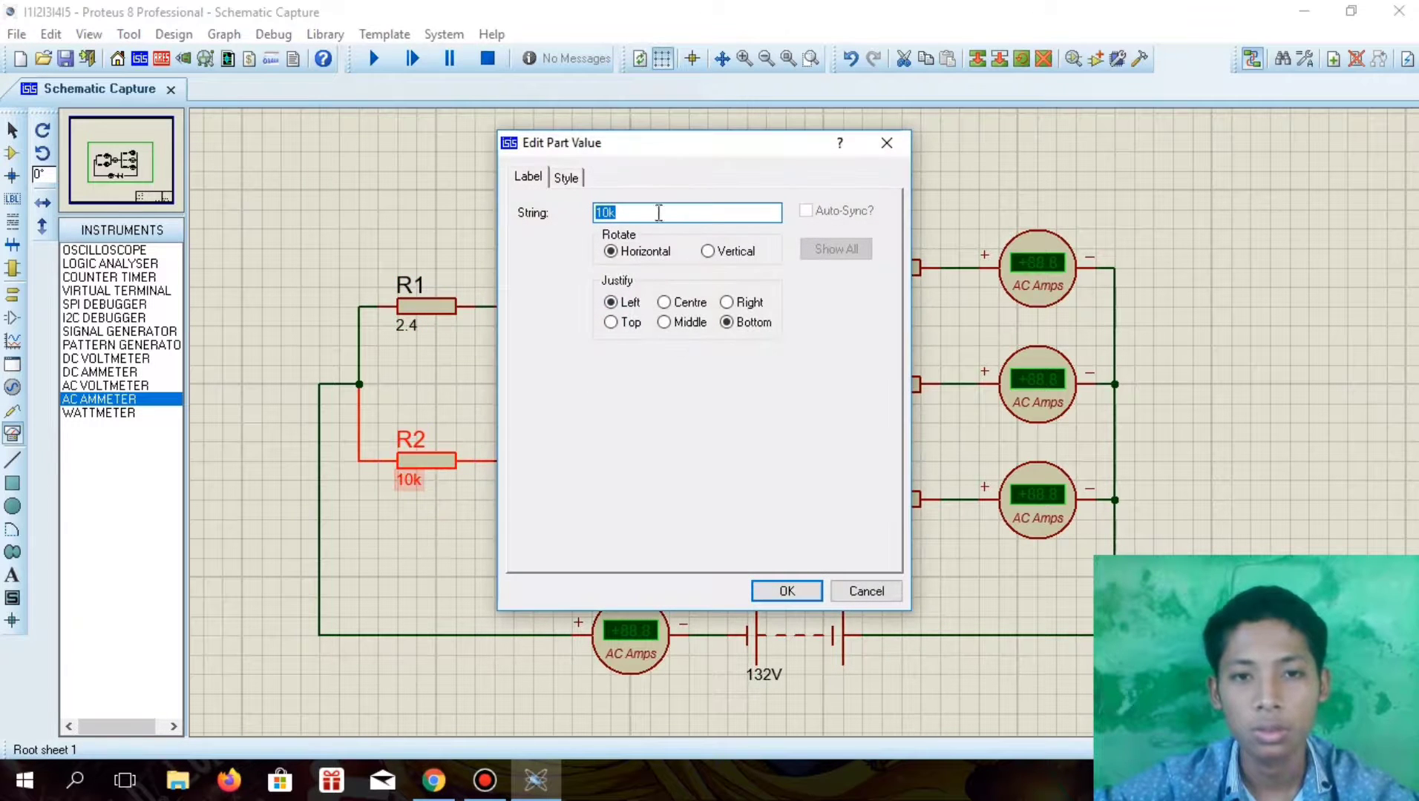
pyautogui.click(658, 213)
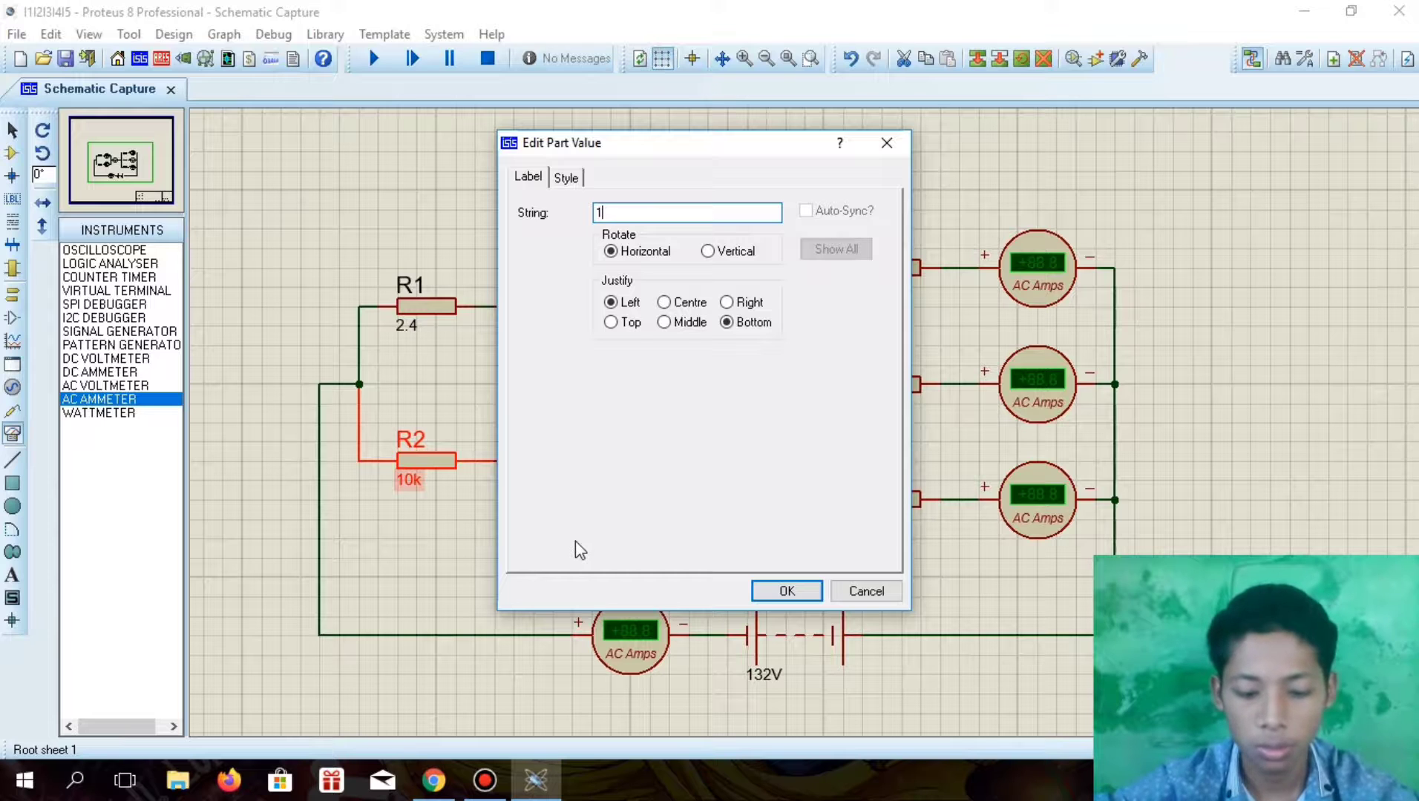
pyautogui.write('.7')
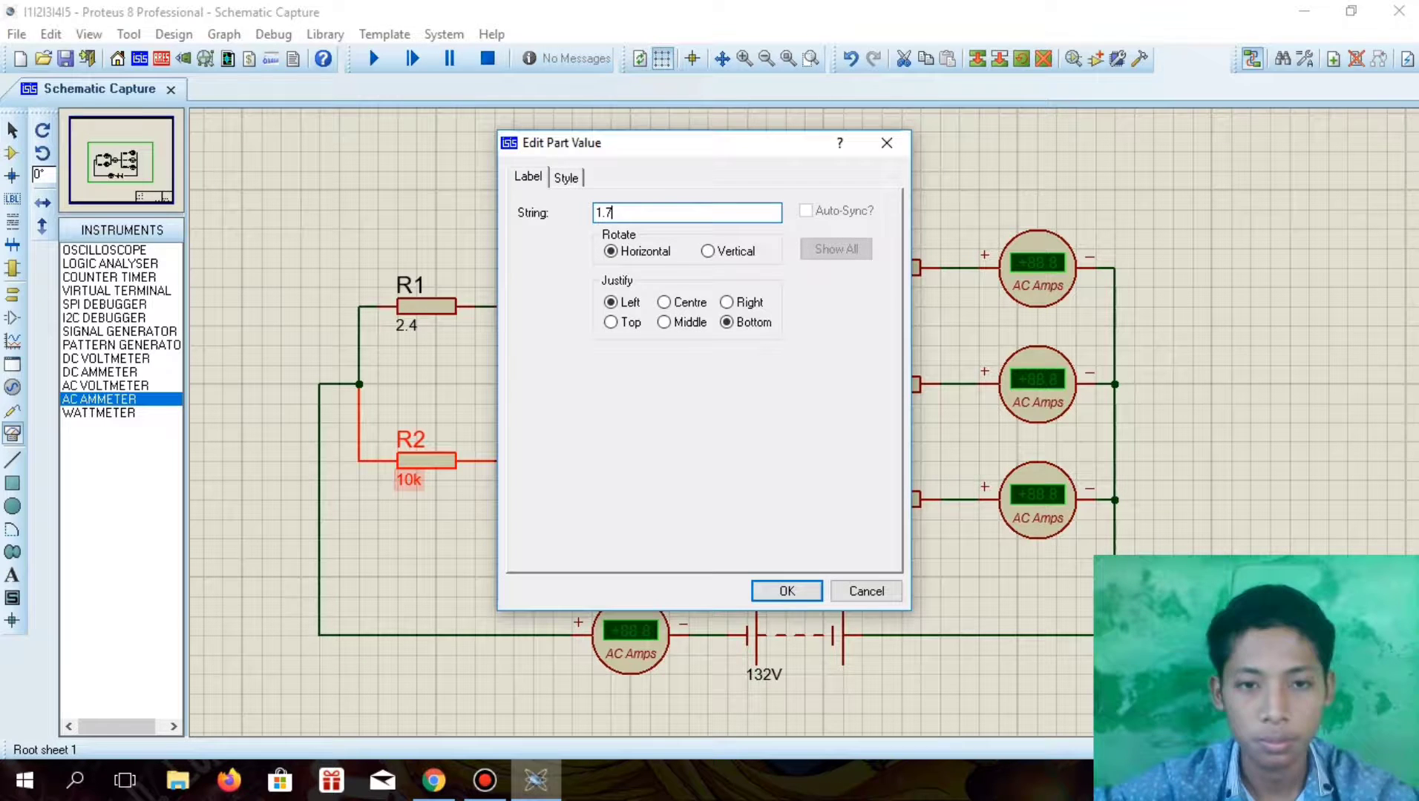
pyautogui.click(787, 591)
# Check the parallel resistors' values on the assignment page in Chrome, return to Proteus and set R4's value to 60
pyautogui.click(434, 780)
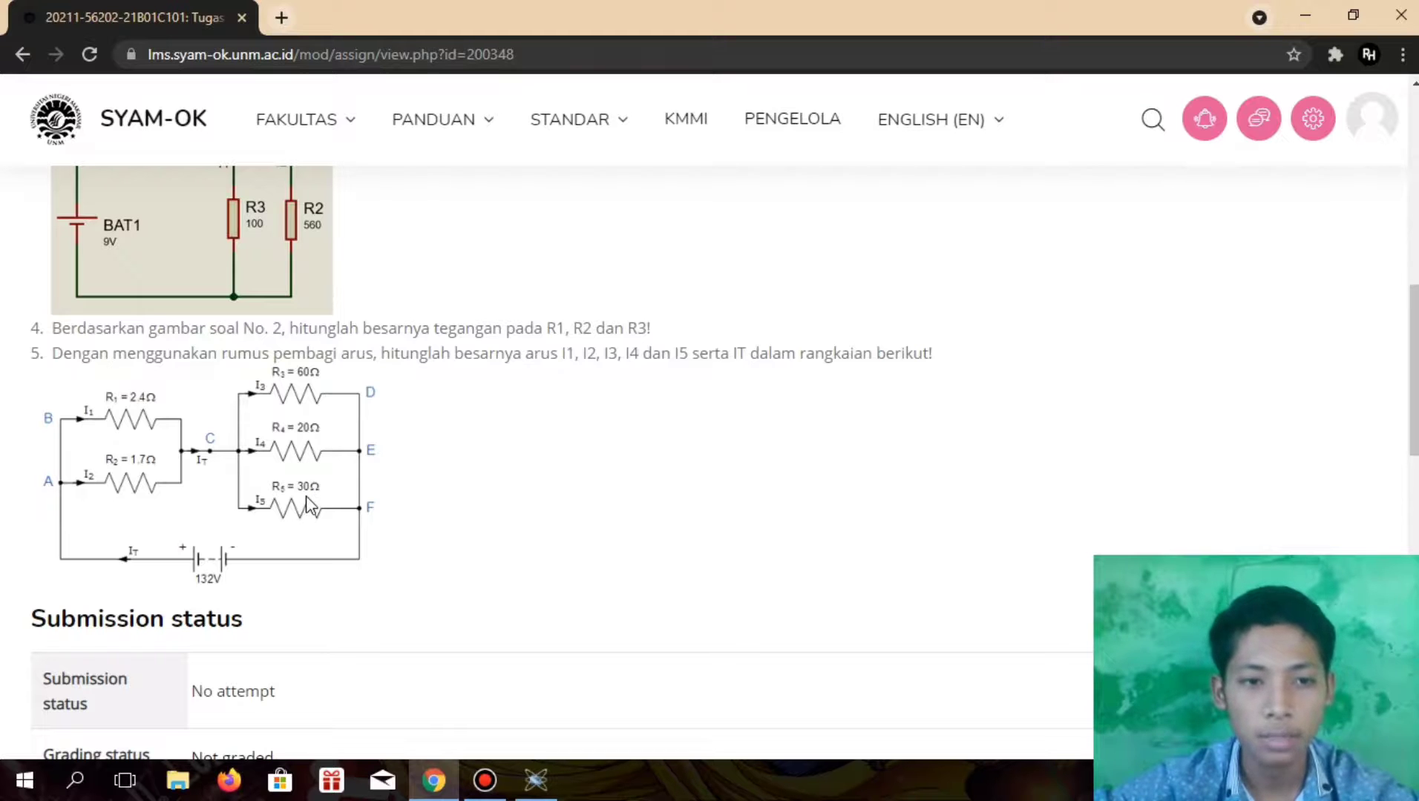
pyautogui.click(535, 781)
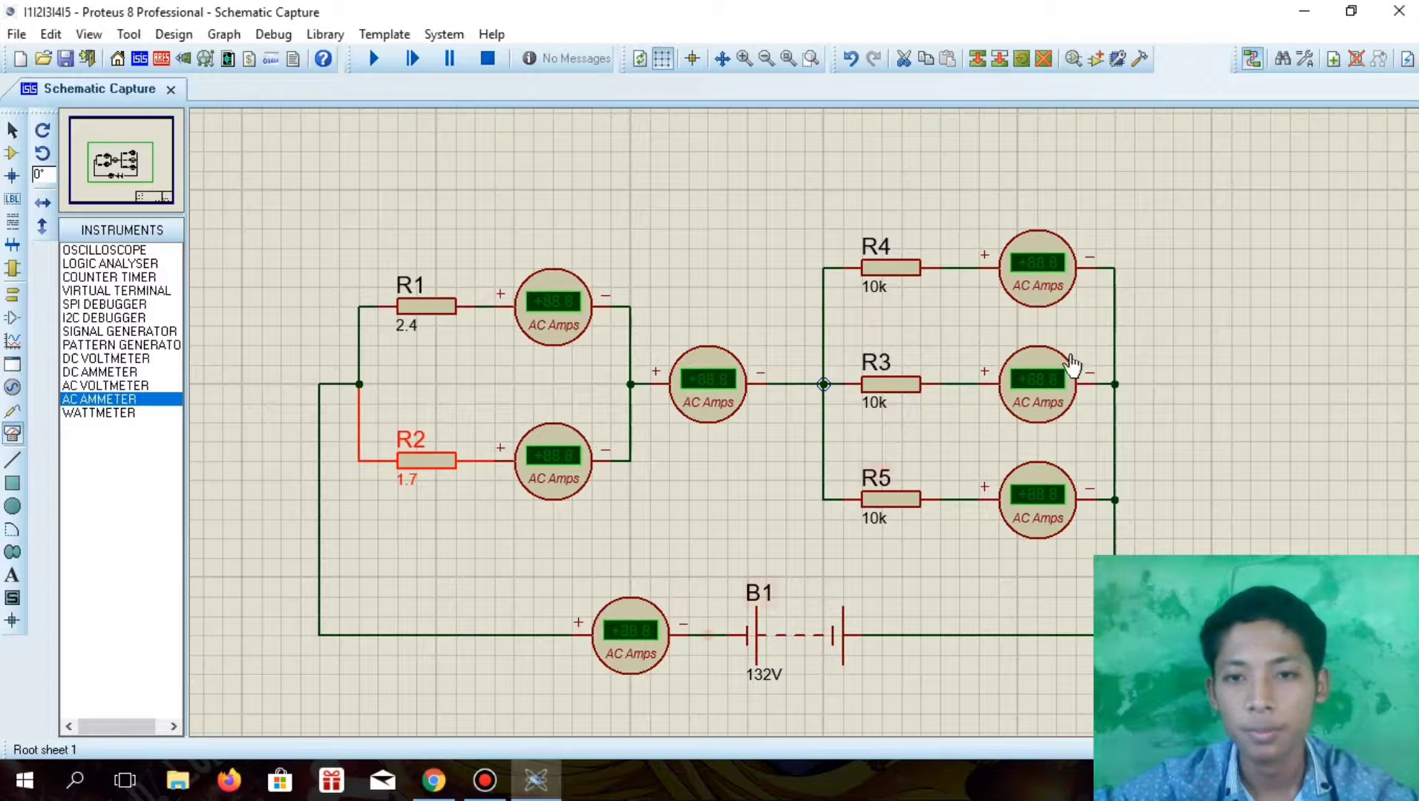
pyautogui.click(872, 297)
pyautogui.click(872, 297)
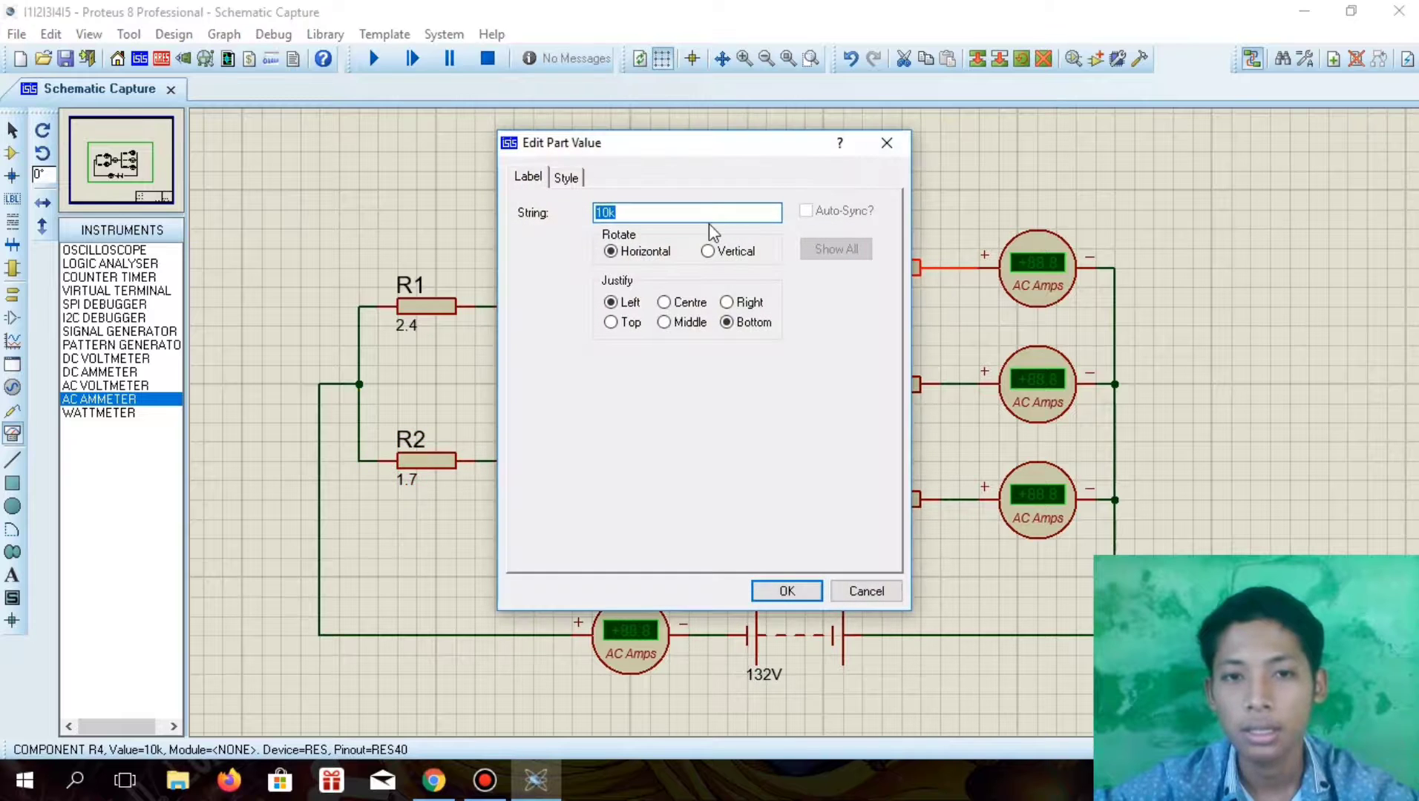
pyautogui.click(706, 215)
pyautogui.press('BackSpace')
pyautogui.press('BackSpace')
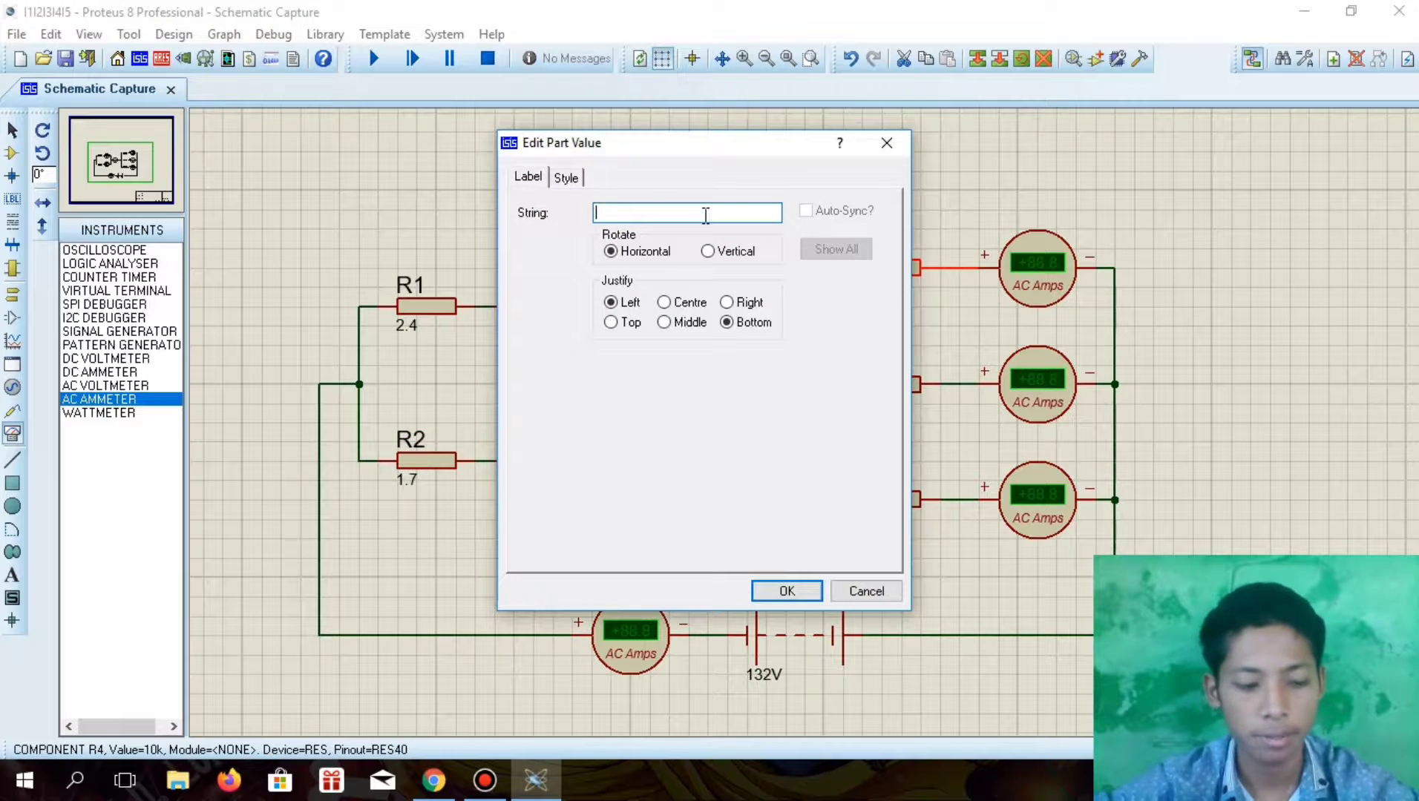
pyautogui.write('60')
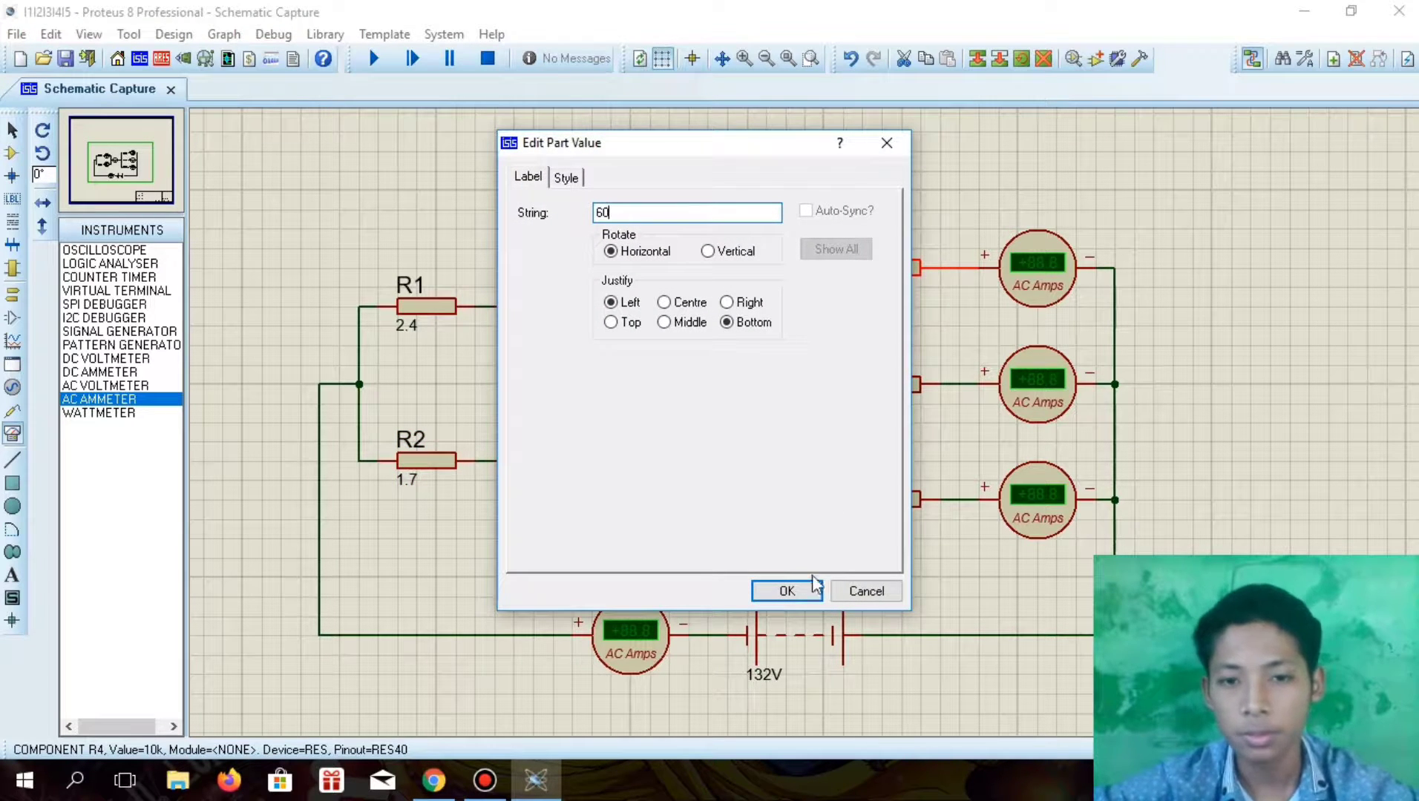
pyautogui.click(814, 587)
# Set R3's value to 20
pyautogui.doubleClick(876, 411)
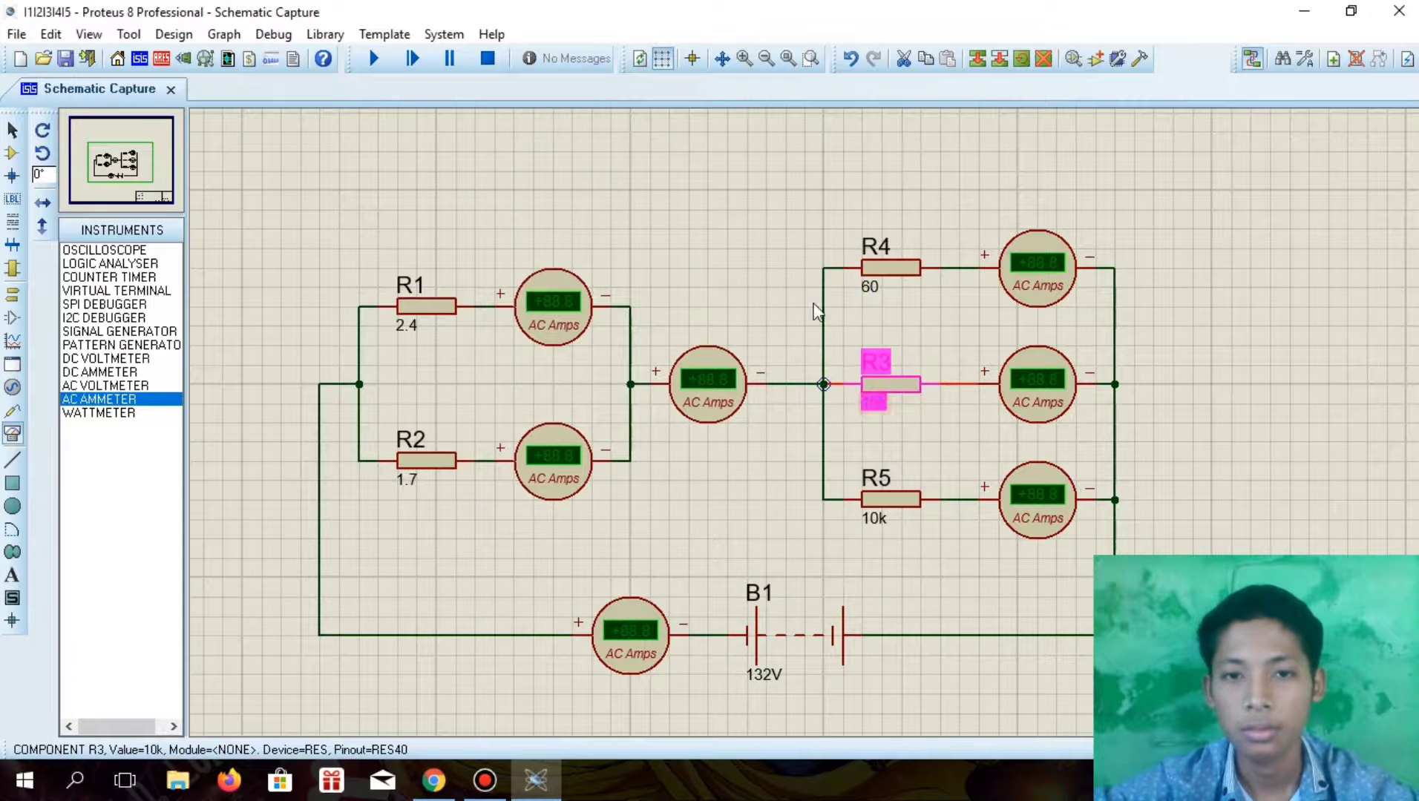
pyautogui.click(753, 213)
pyautogui.press('BackSpace')
pyautogui.write('=')
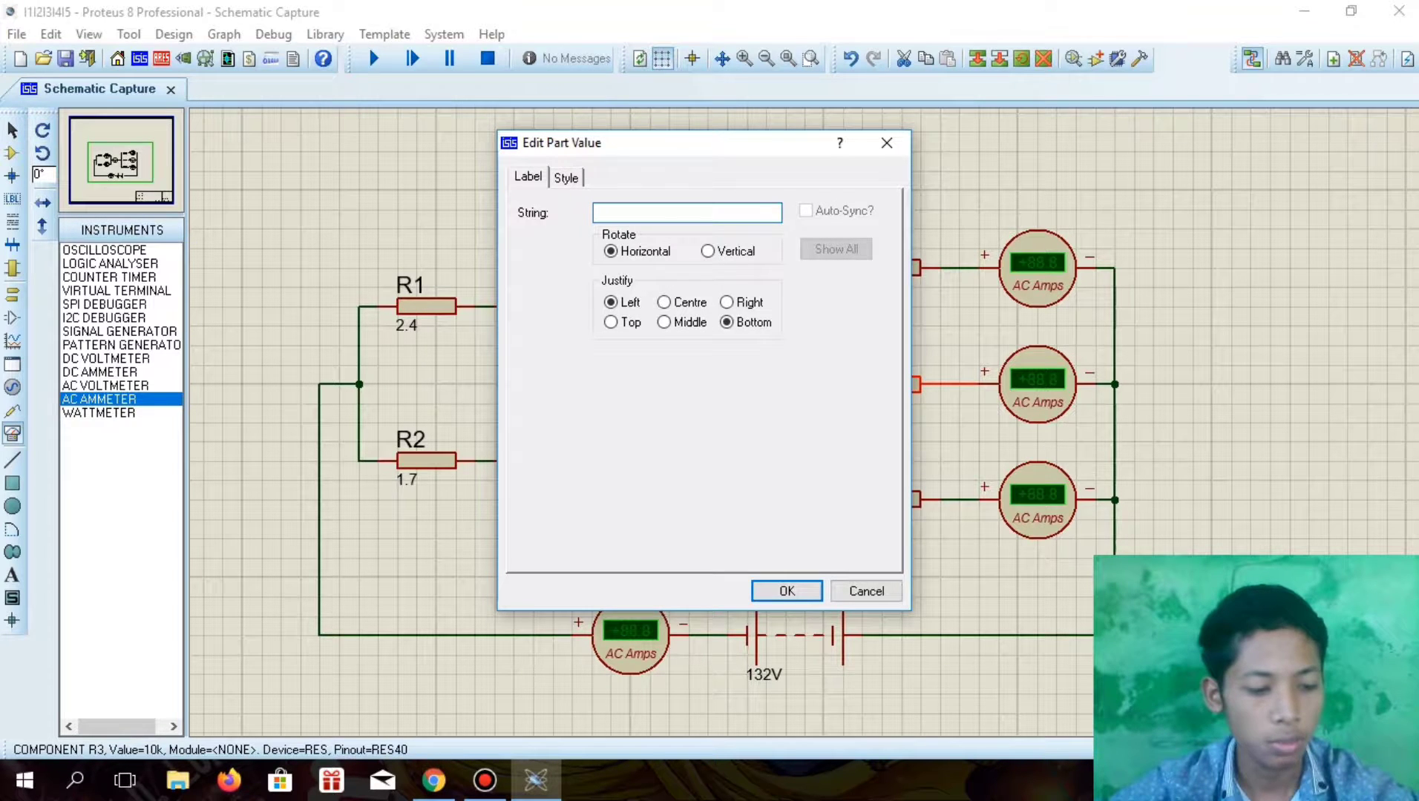
pyautogui.write('20')
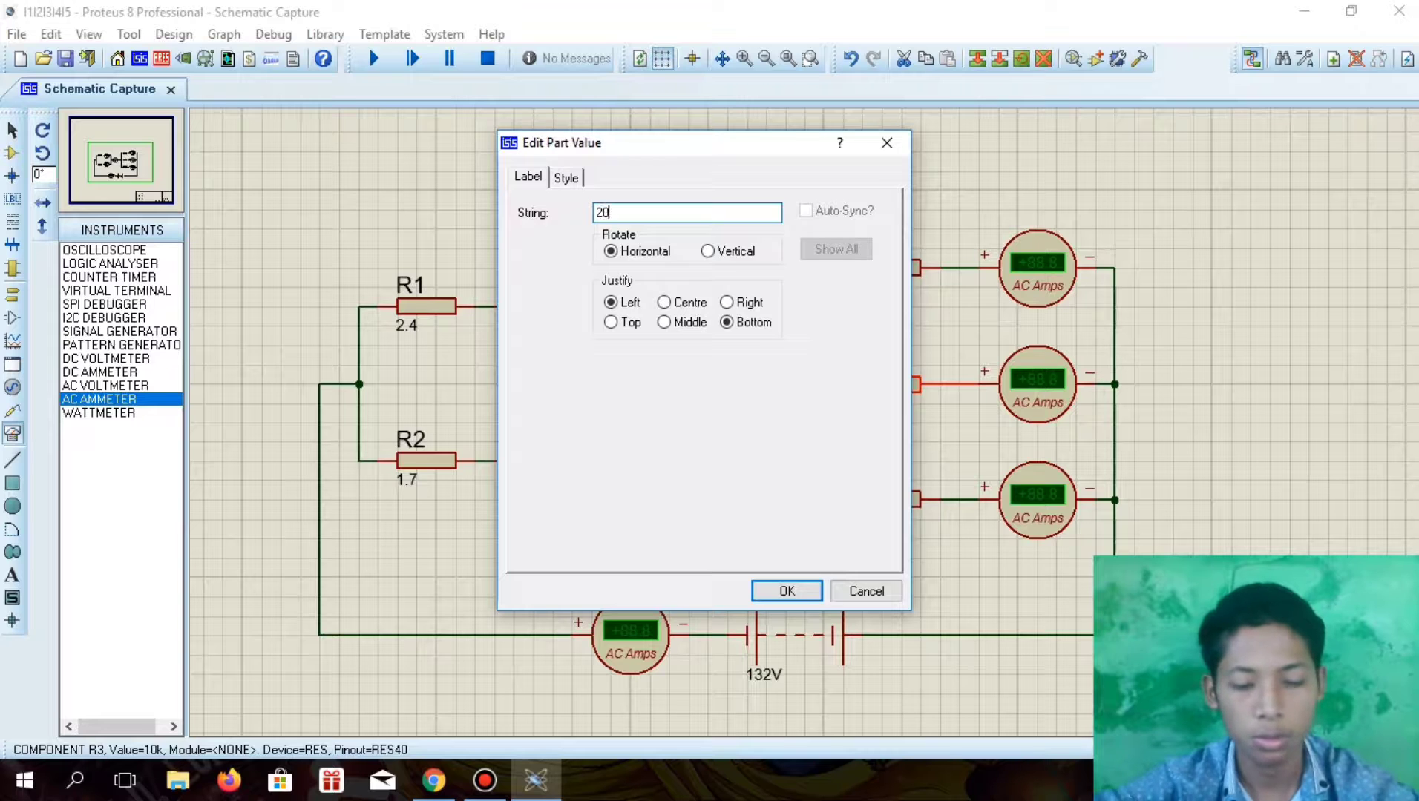
pyautogui.click(799, 585)
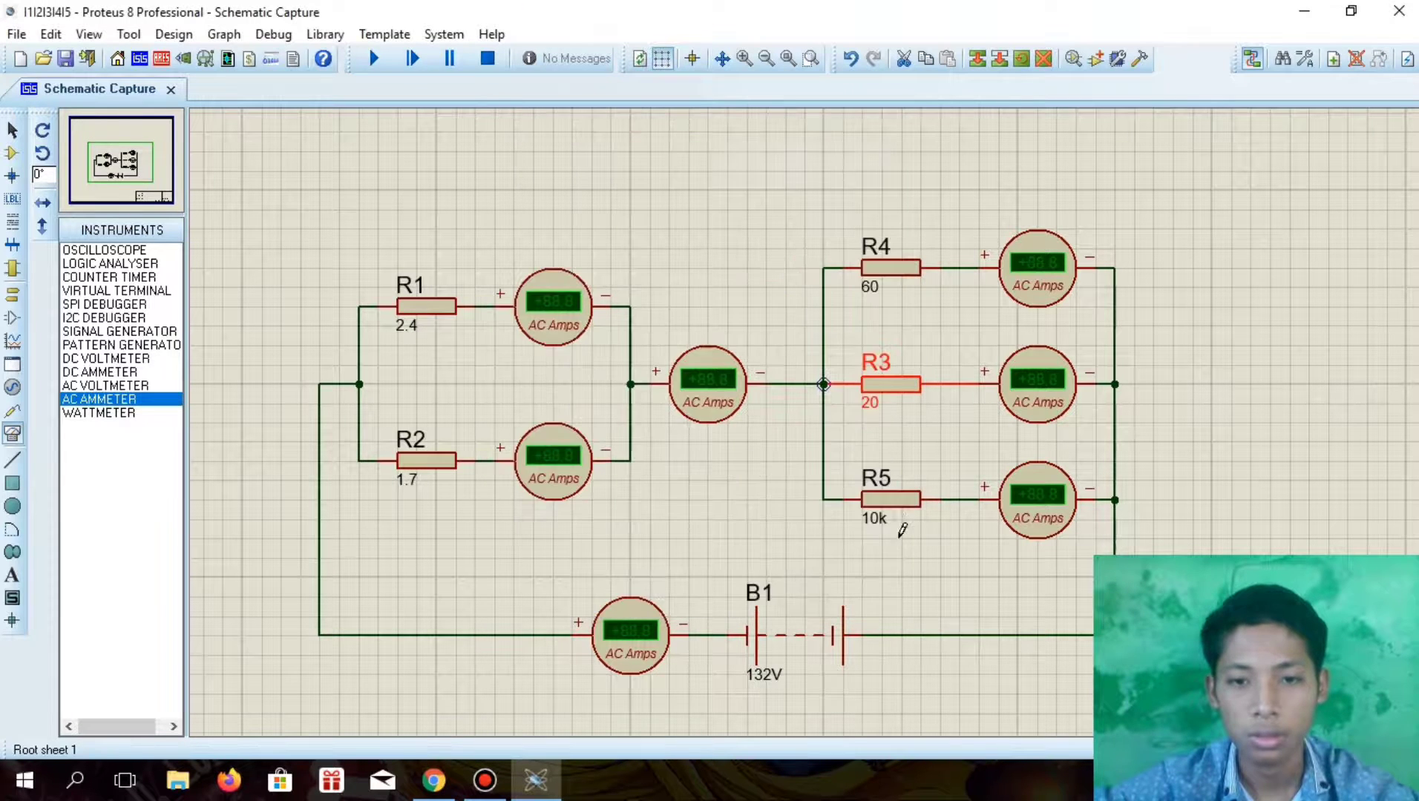
# Set R5's value to 30
pyautogui.doubleClick(881, 528)
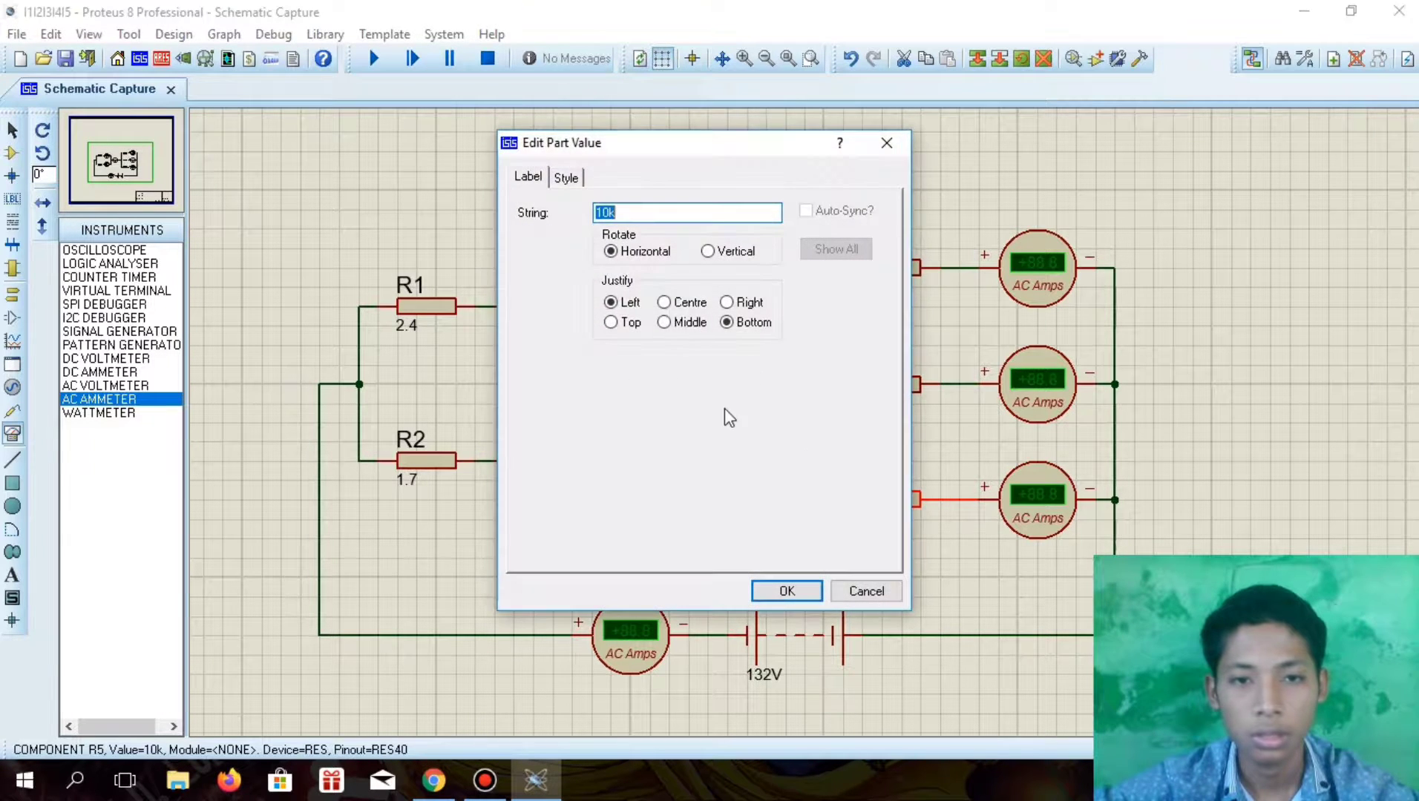
pyautogui.click(666, 220)
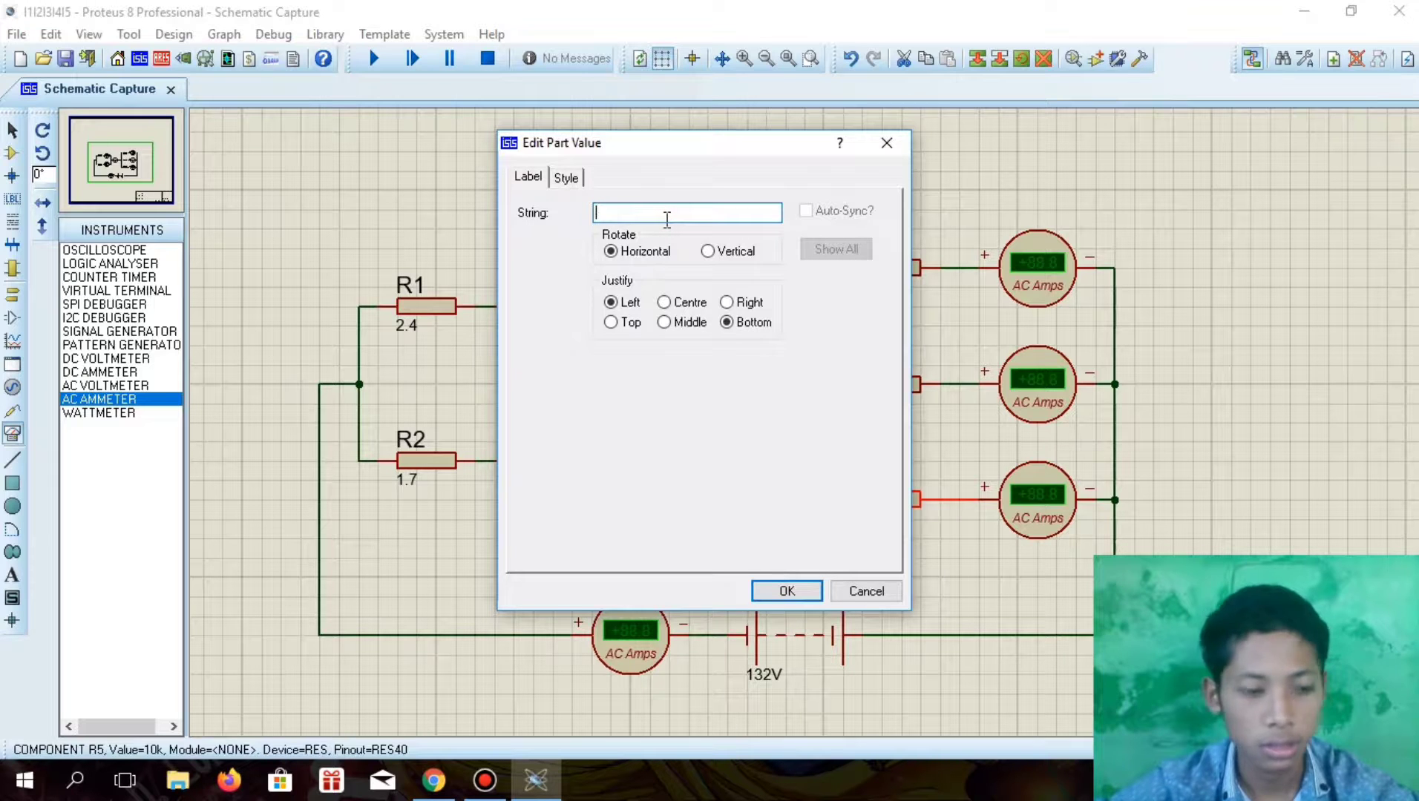
pyautogui.write('30')
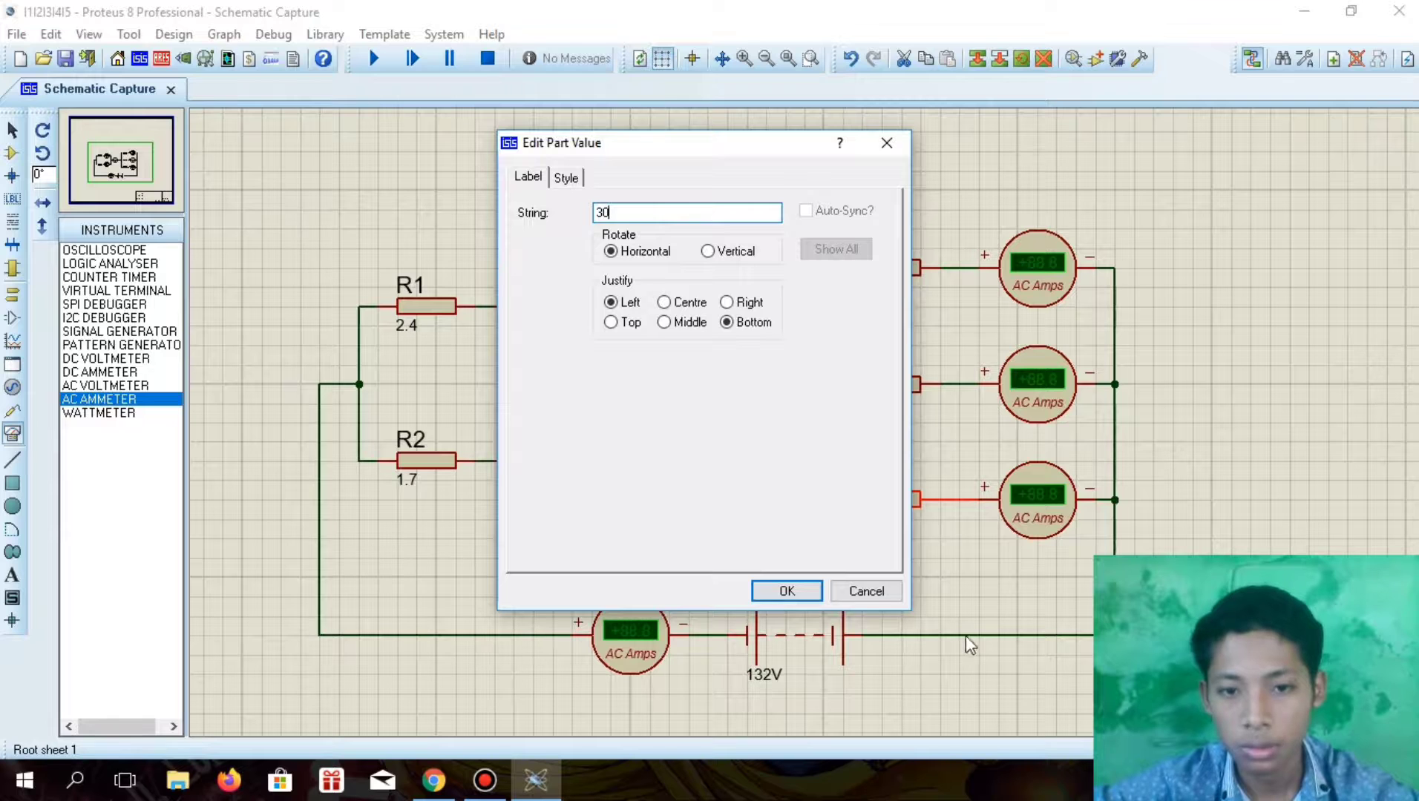
pyautogui.click(791, 591)
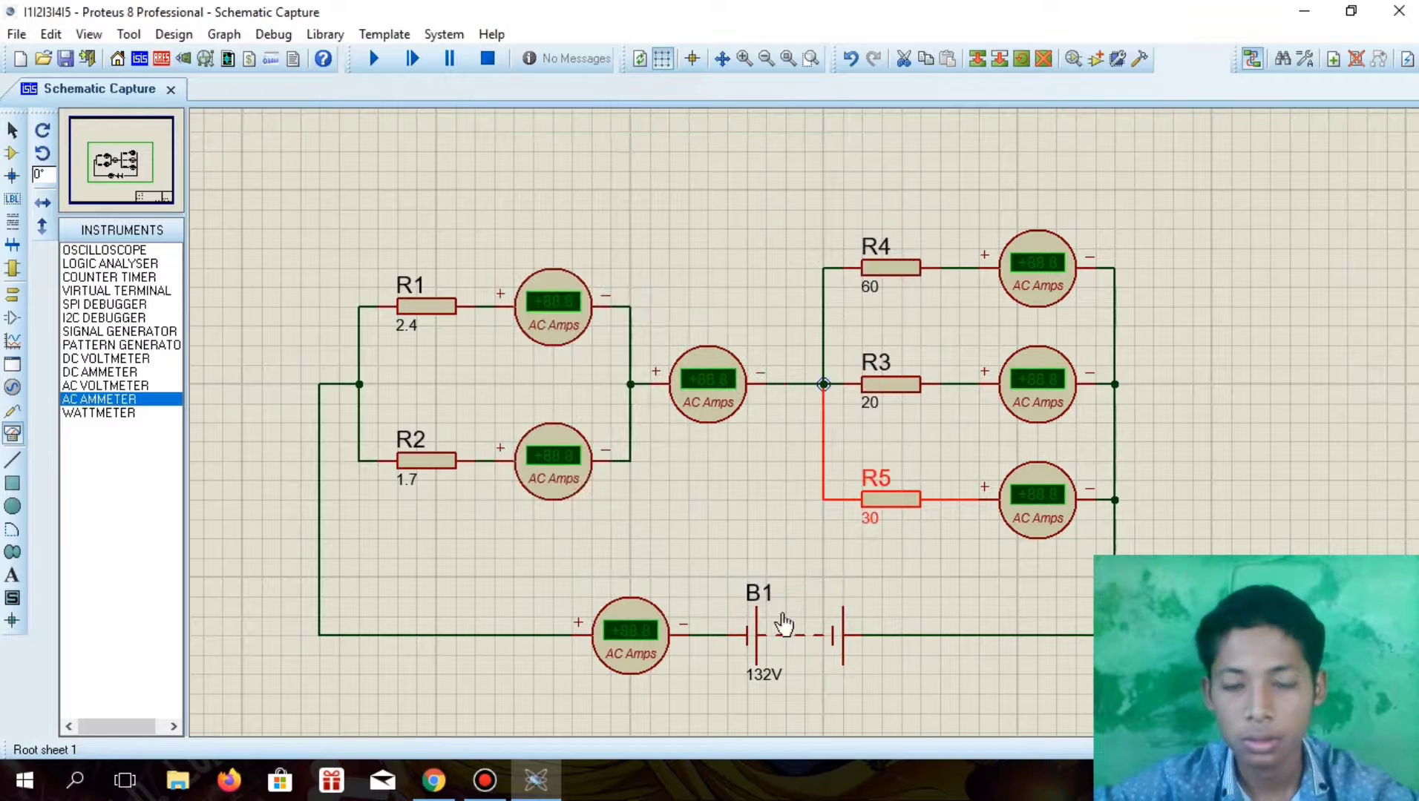
# Check the resistor order on the assignment page in Chrome, return to Proteus, and move R3 above the network and R4 into the middle branch
pyautogui.click(434, 780)
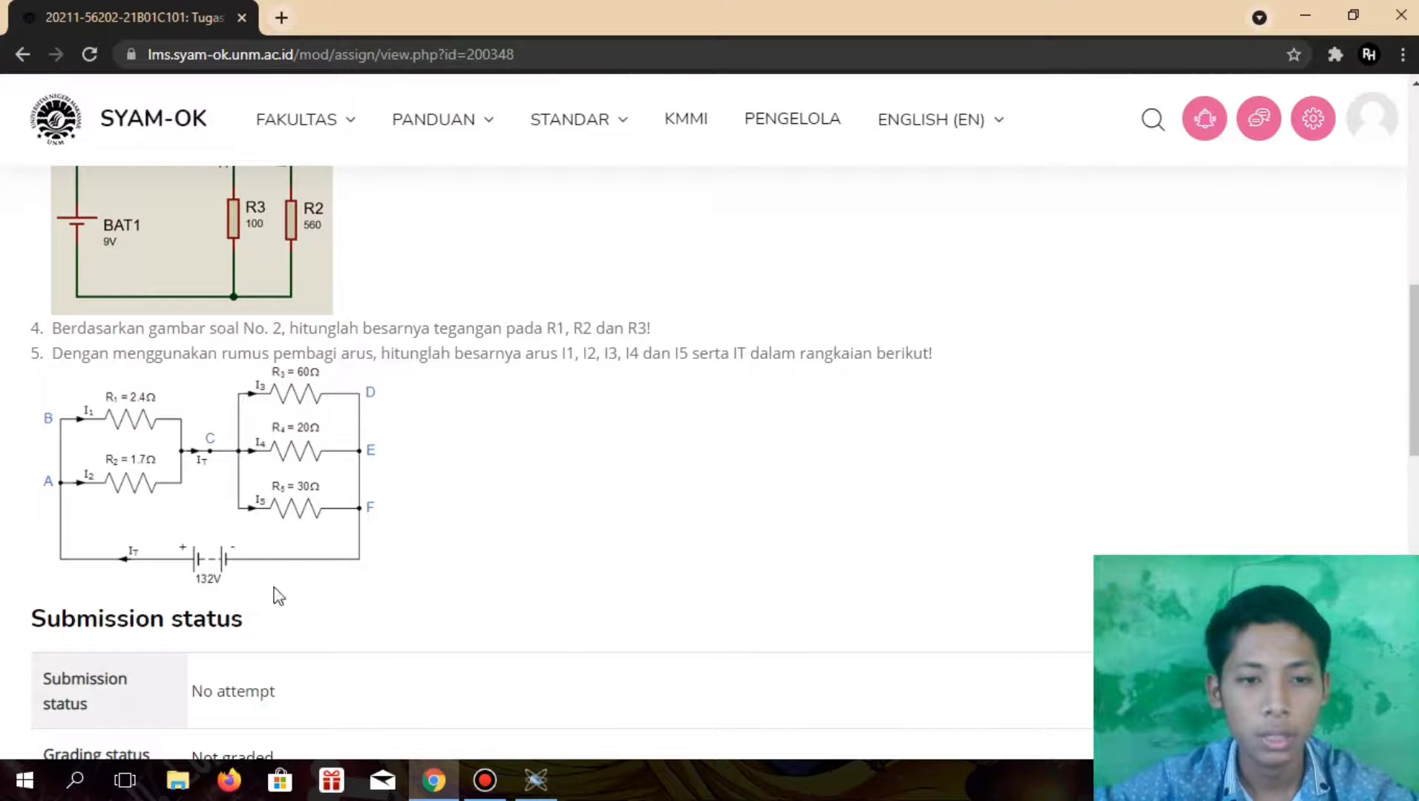
pyautogui.click(536, 779)
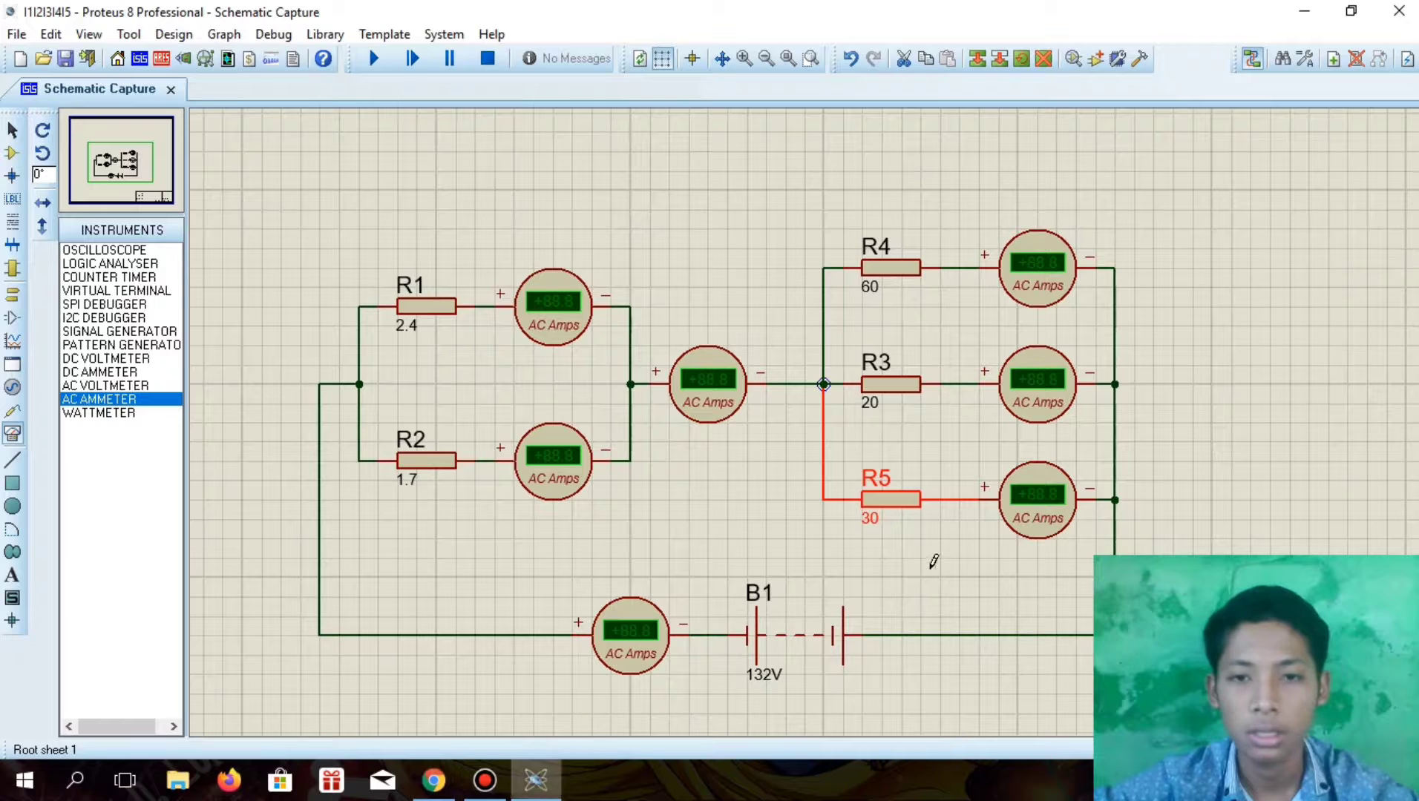
pyautogui.click(876, 385)
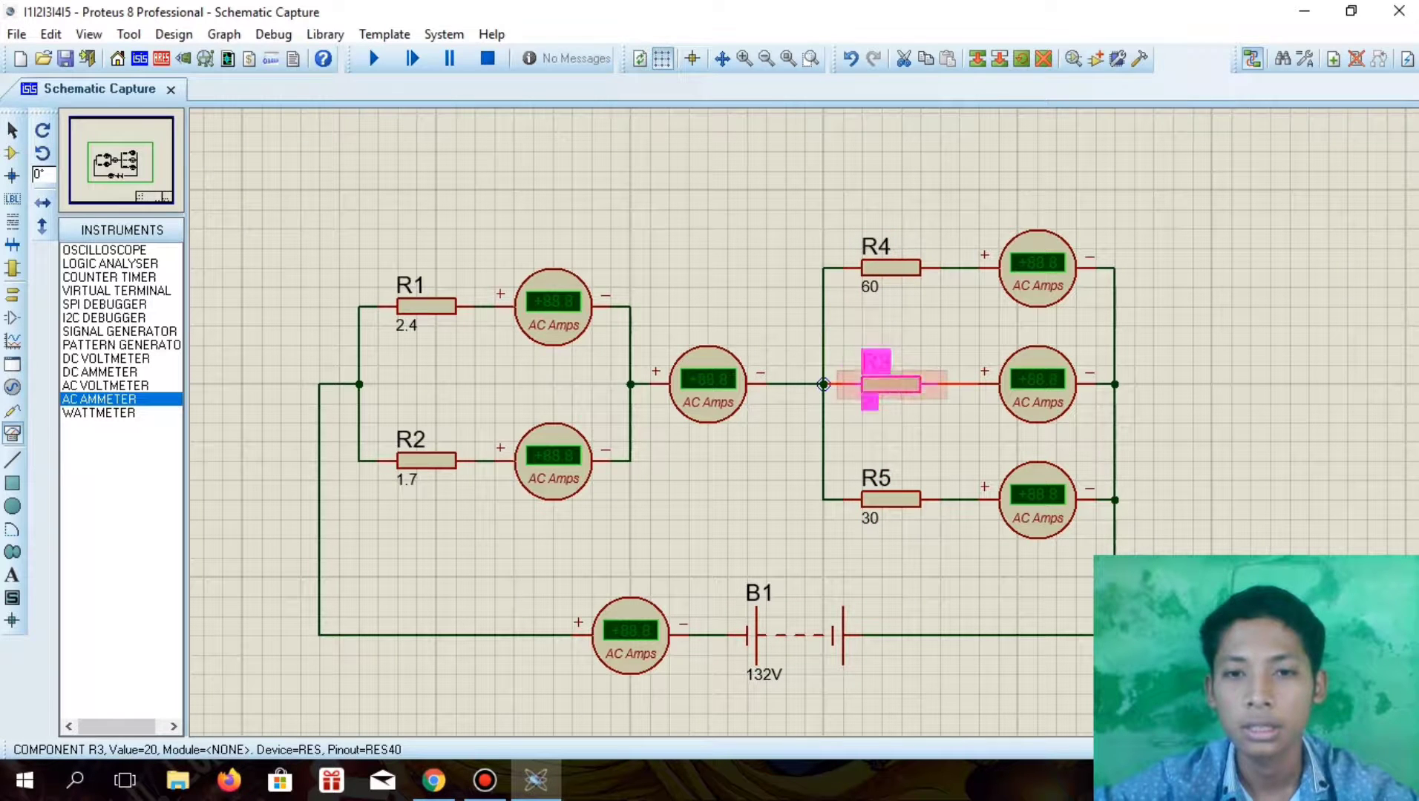
pyautogui.moveTo(900, 385); pyautogui.dragTo(900, 191)
pyautogui.click(903, 270)
pyautogui.moveTo(904, 270); pyautogui.dragTo(904, 387)
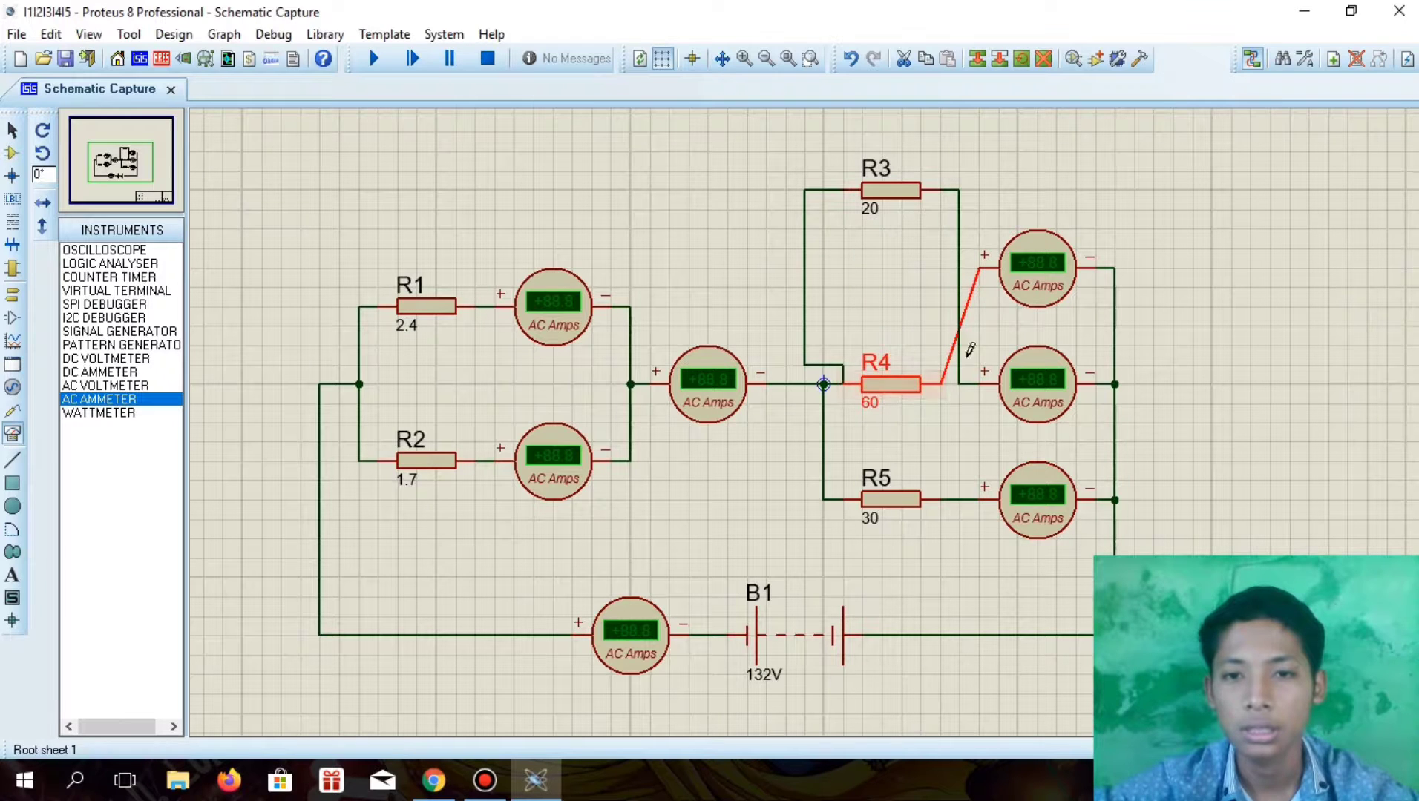
pyautogui.click(898, 195)
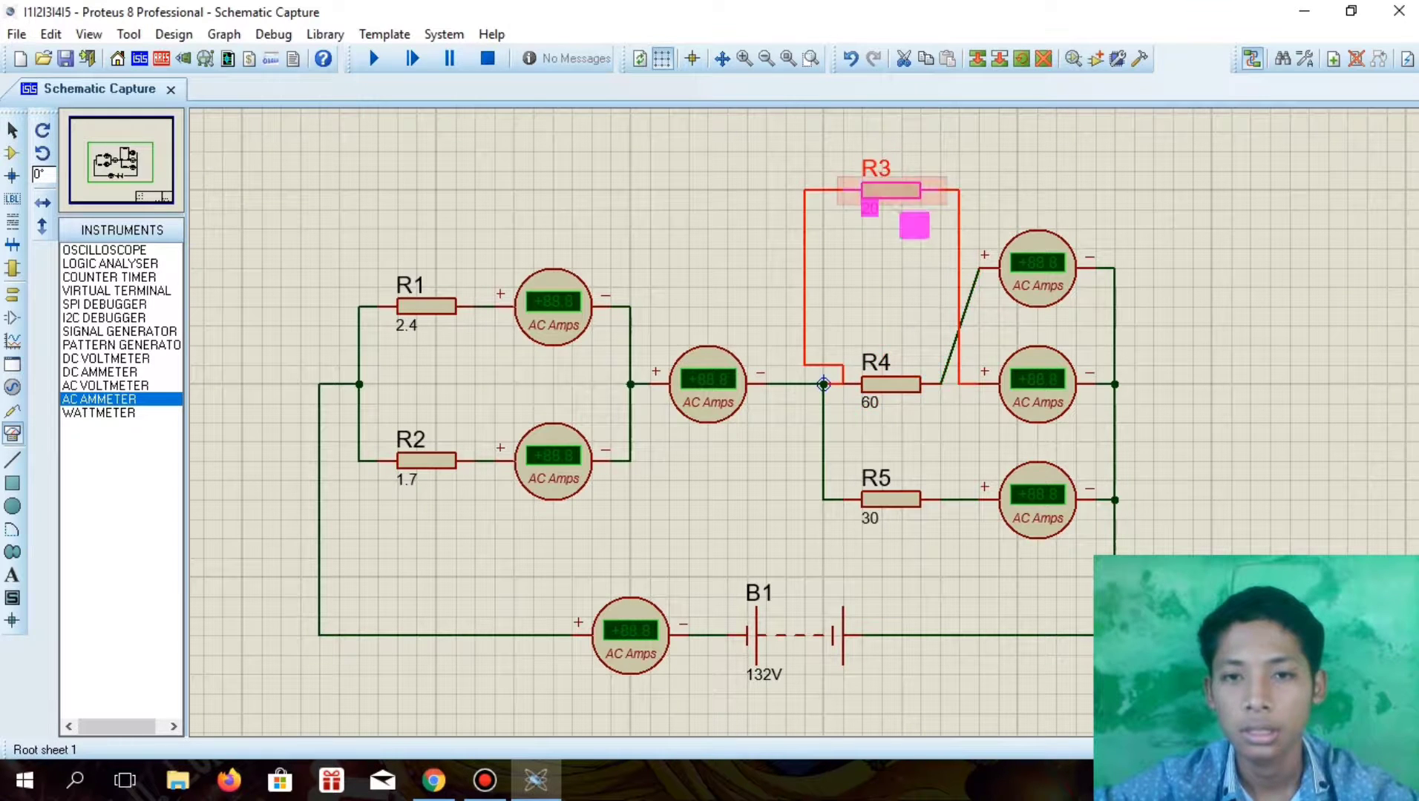
pyautogui.moveTo(913, 225); pyautogui.dragTo(913, 266)
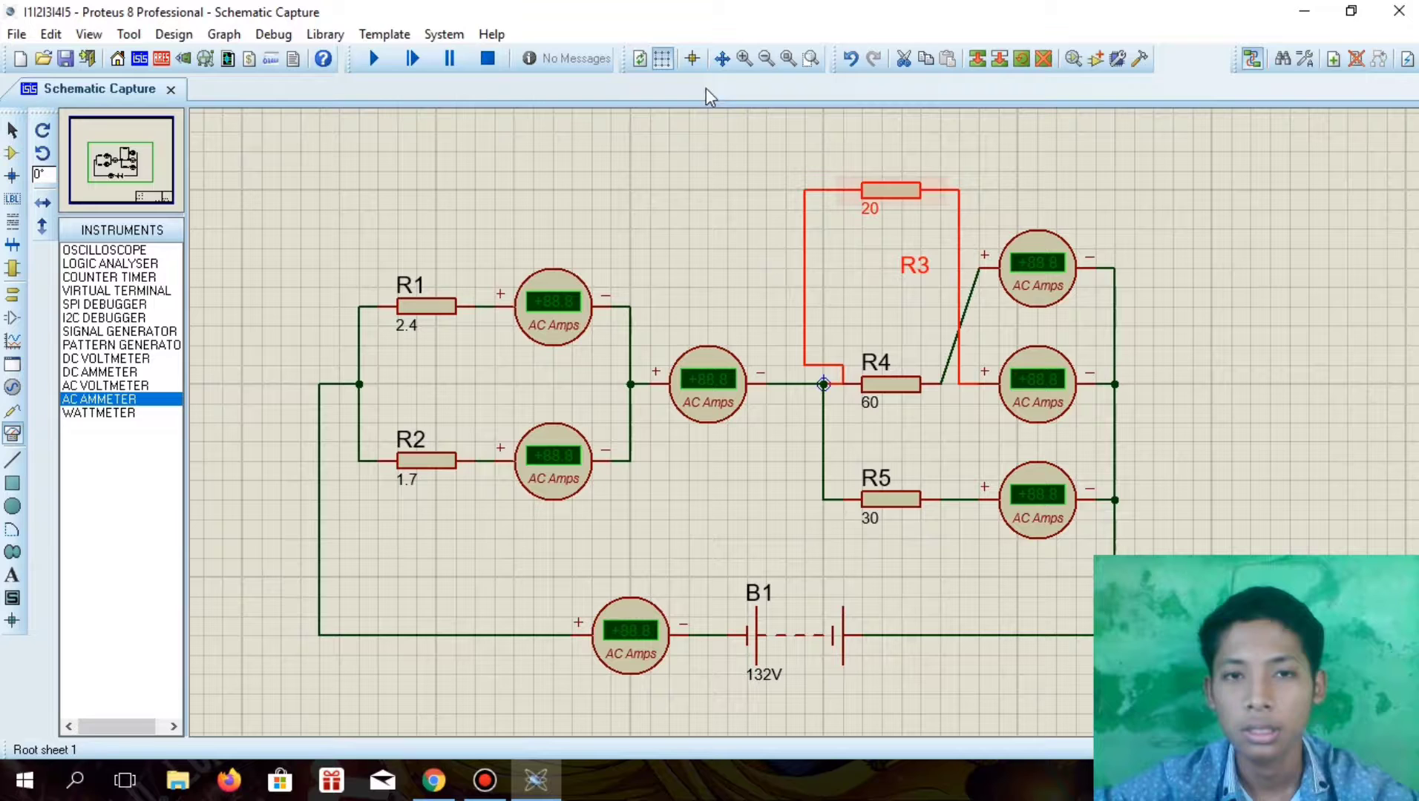
pyautogui.click(851, 60)
# Move R3 down into the upper branch position vacated by R4
pyautogui.click(895, 196)
pyautogui.moveTo(895, 196); pyautogui.dragTo(890, 274)
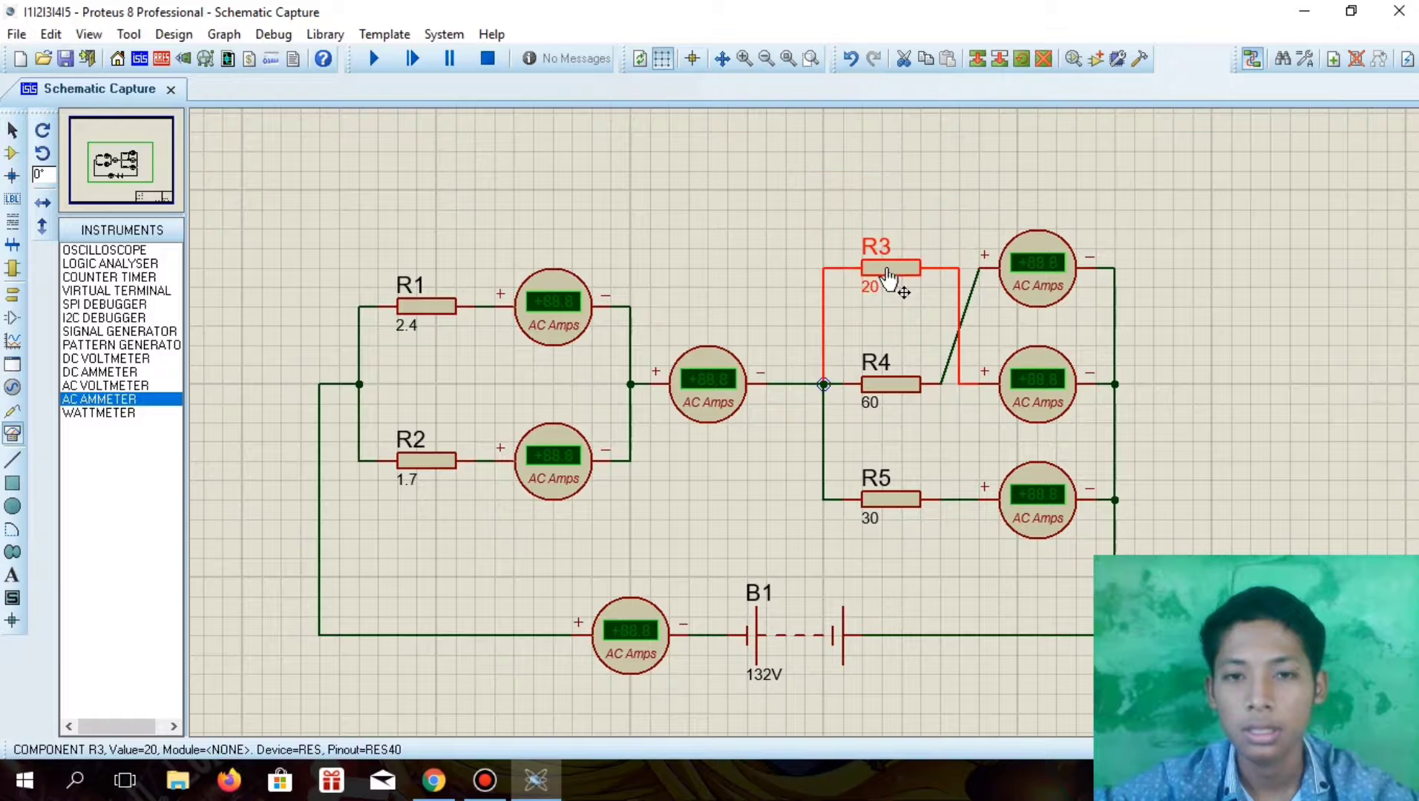
# Delete the crossed wires of R3 and R4, and wire R3 to the upper ammeter and R4 to the middle ammeter of the parallel network
pyautogui.rightClick(950, 354)
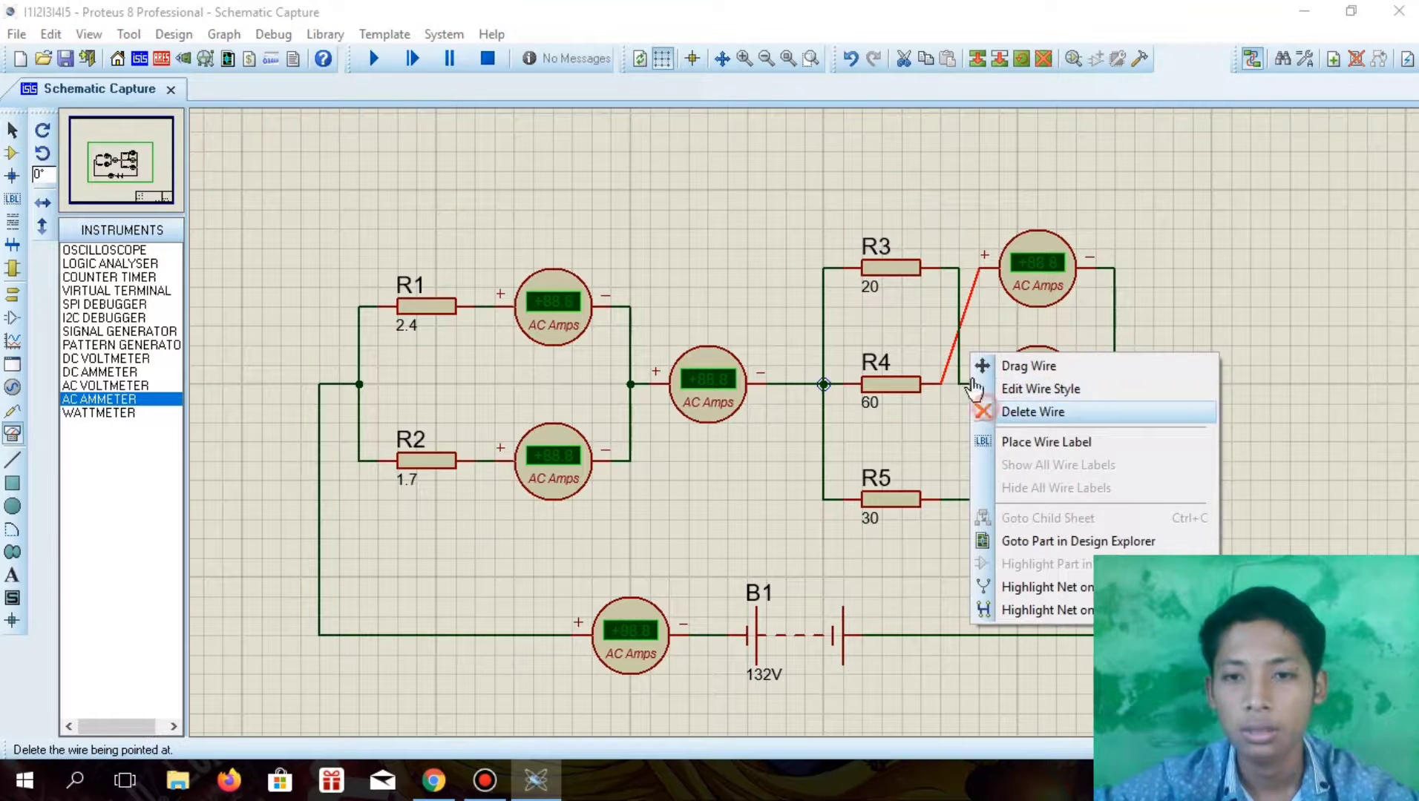
pyautogui.click(995, 411)
pyautogui.rightClick(958, 340)
pyautogui.click(993, 397)
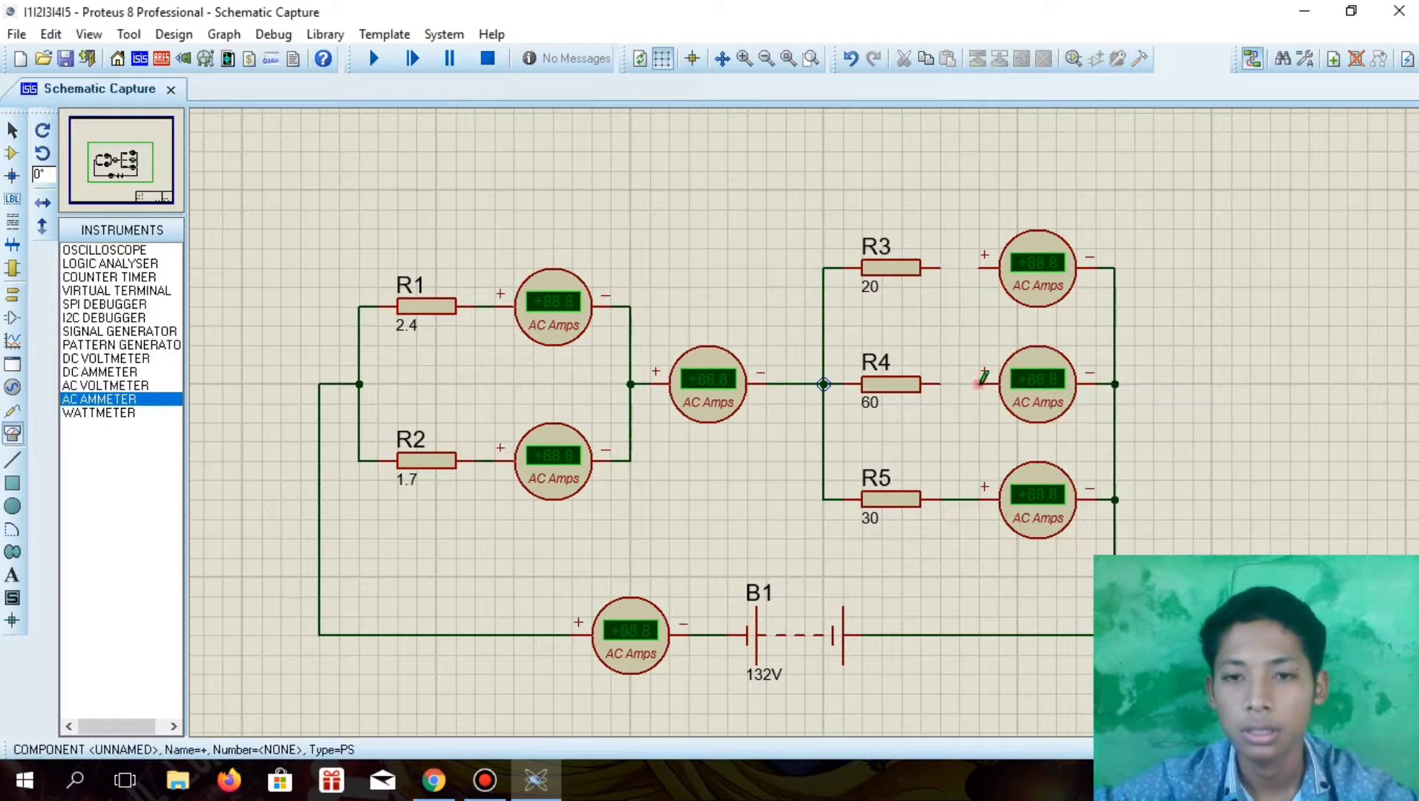
pyautogui.click(939, 268)
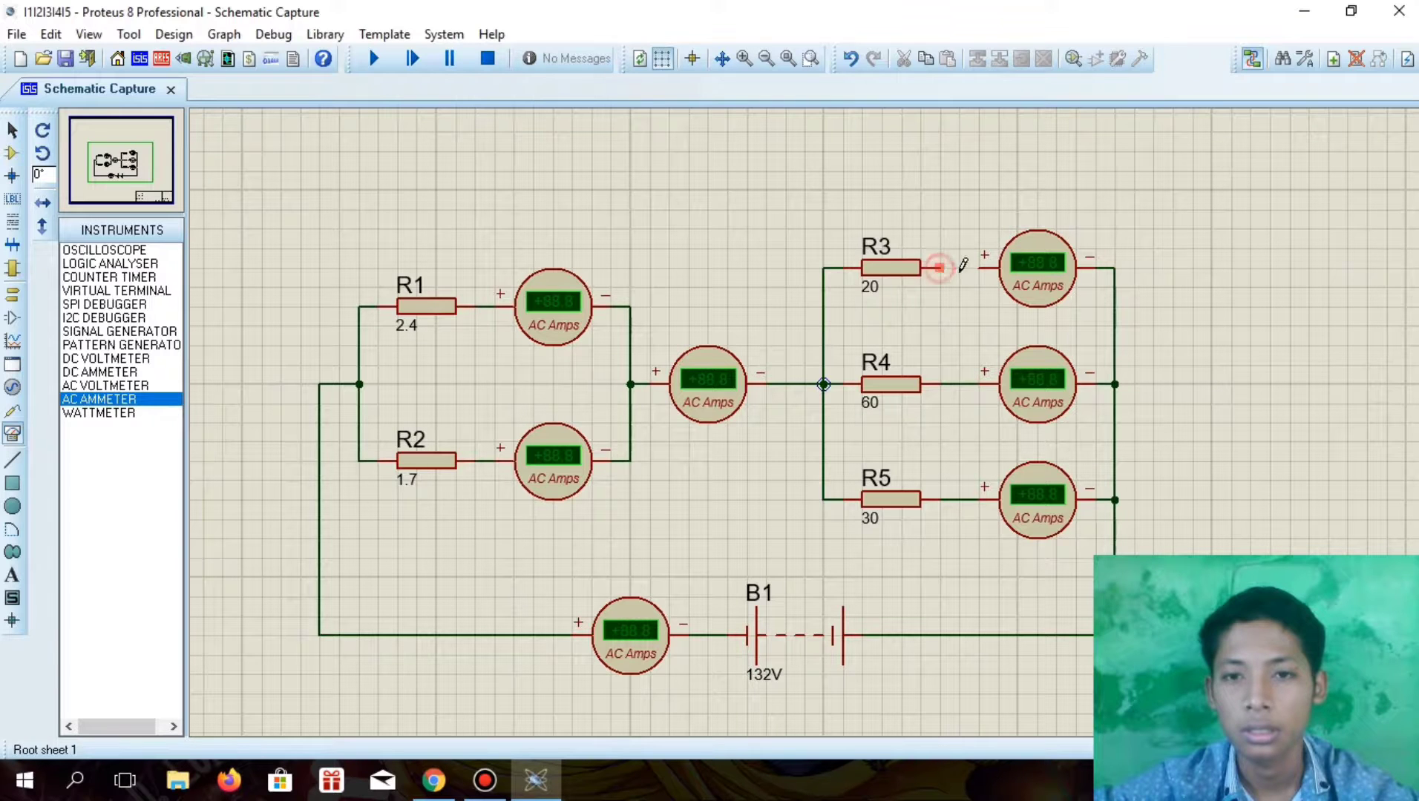
pyautogui.click(980, 268)
# Set R3's value to 60
pyautogui.click(861, 297)
pyautogui.click(861, 297)
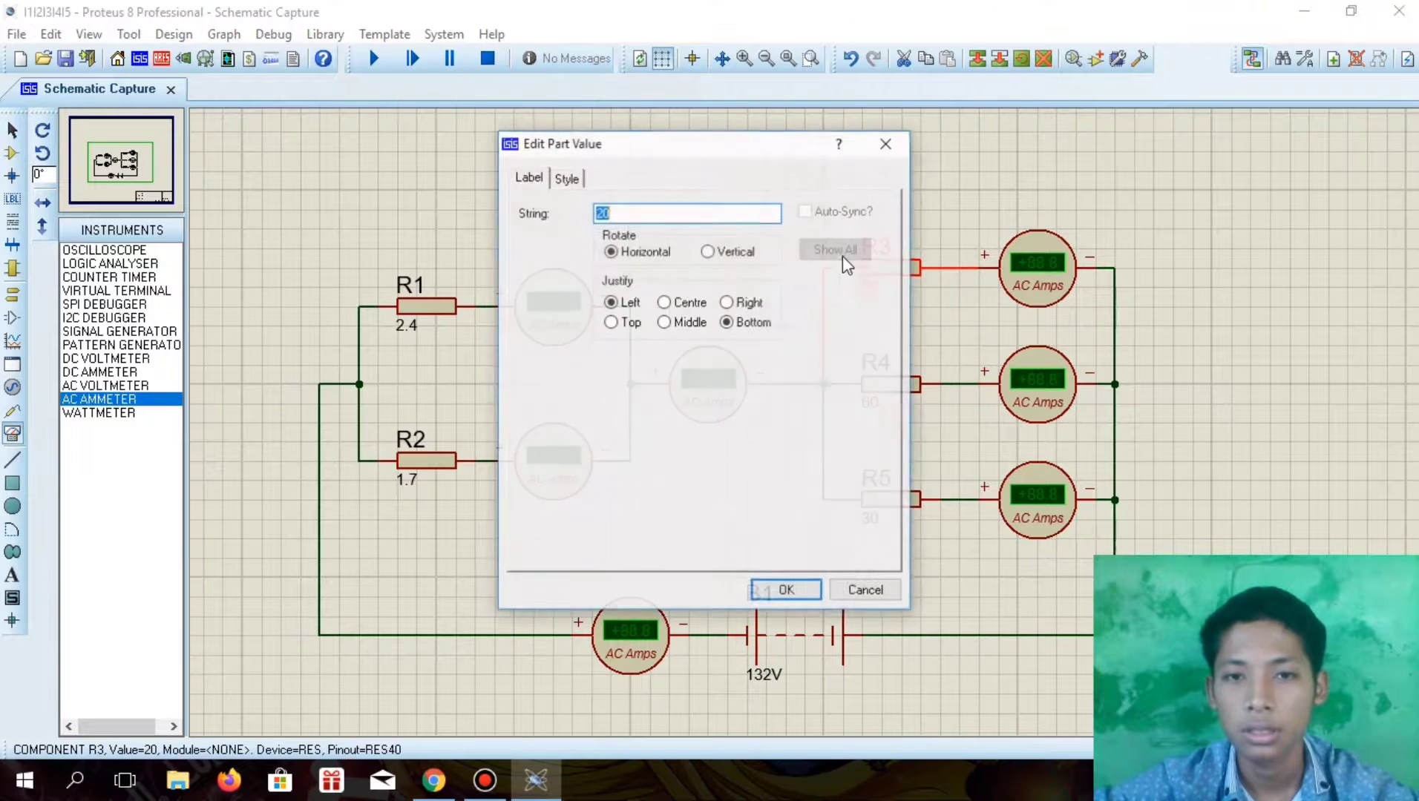
pyautogui.click(731, 213)
pyautogui.press('BackSpace')
pyautogui.press('BackSpace')
pyautogui.write('60')
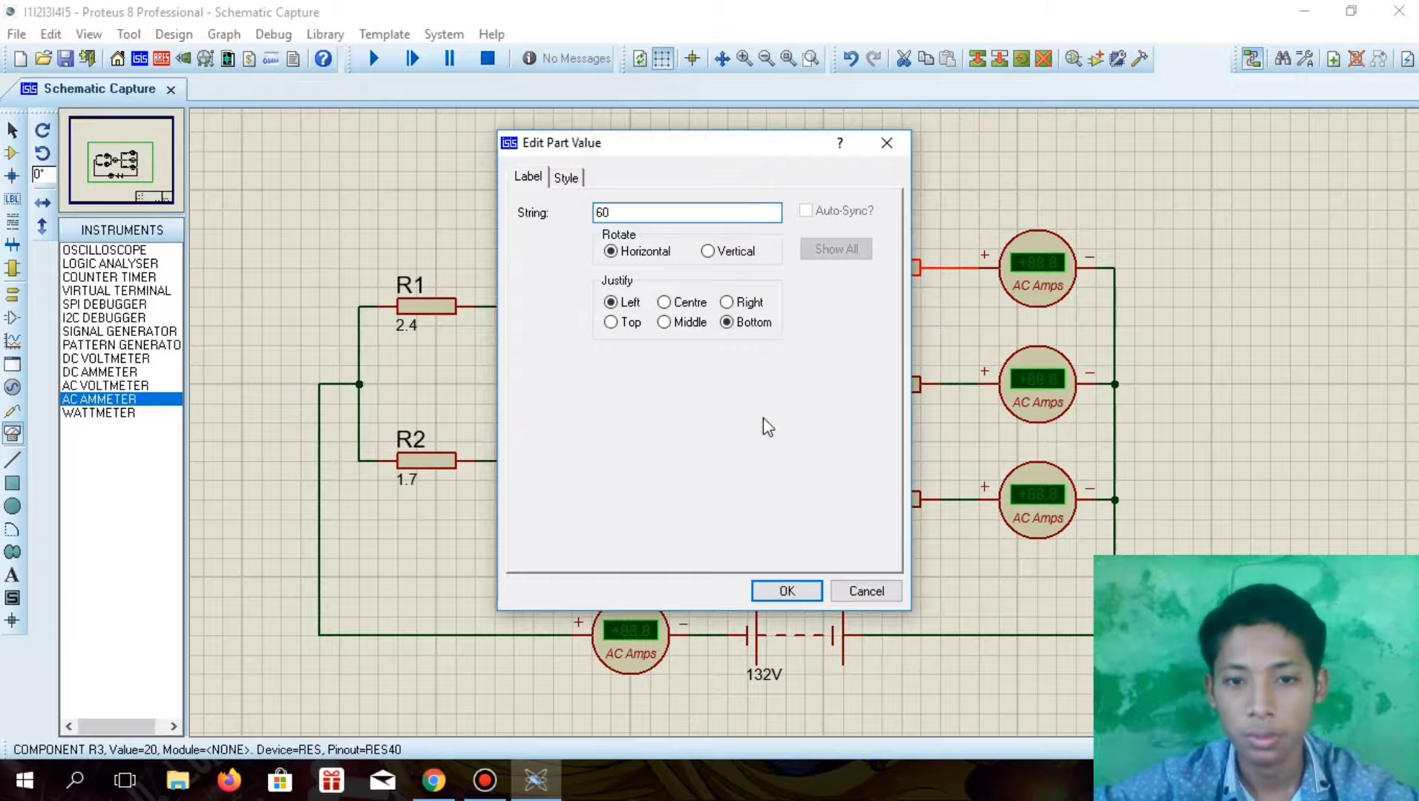
pyautogui.click(785, 590)
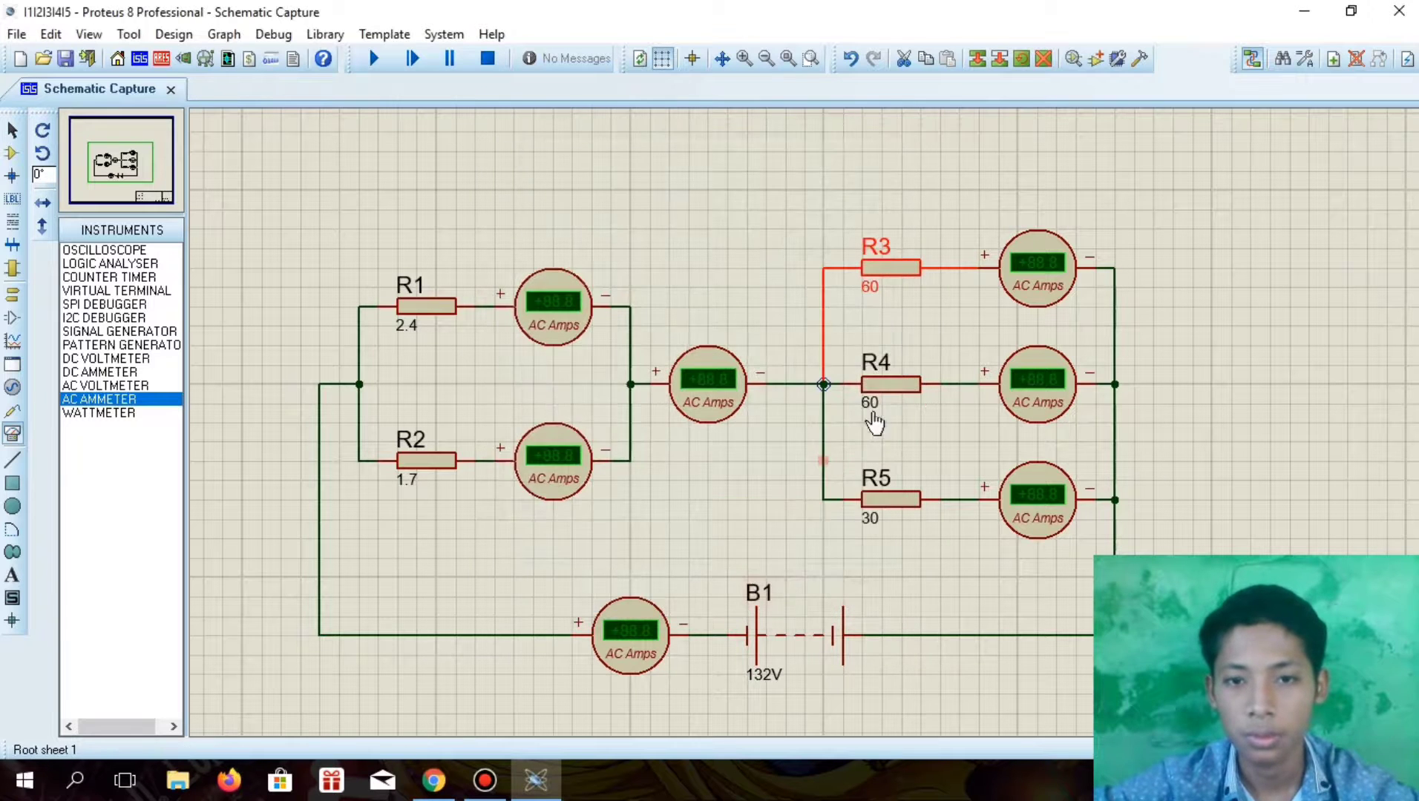
# Set R4's value to 20 and run the simulation
pyautogui.click(874, 415)
pyautogui.click(883, 416)
pyautogui.click(620, 214)
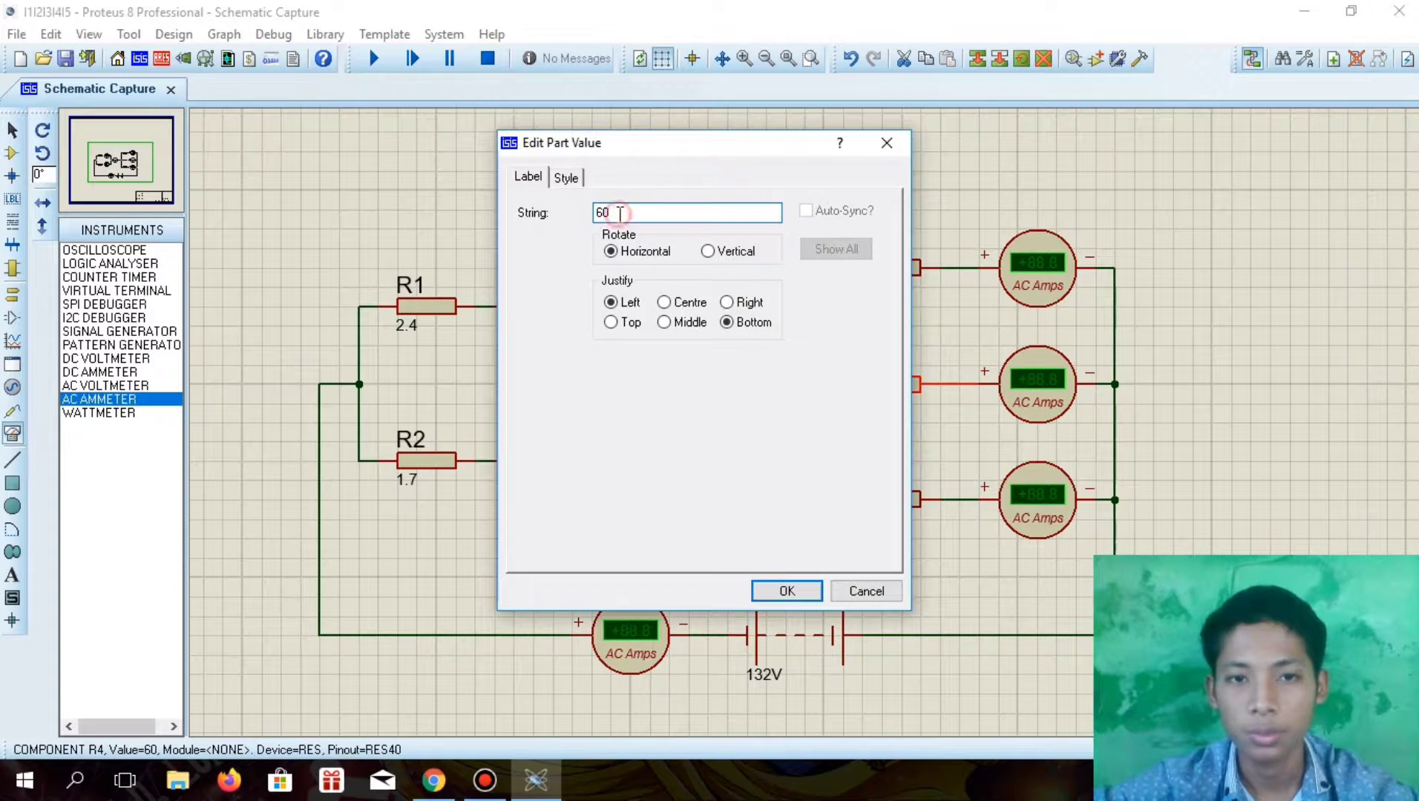
pyautogui.press('BackSpace')
pyautogui.write('20')
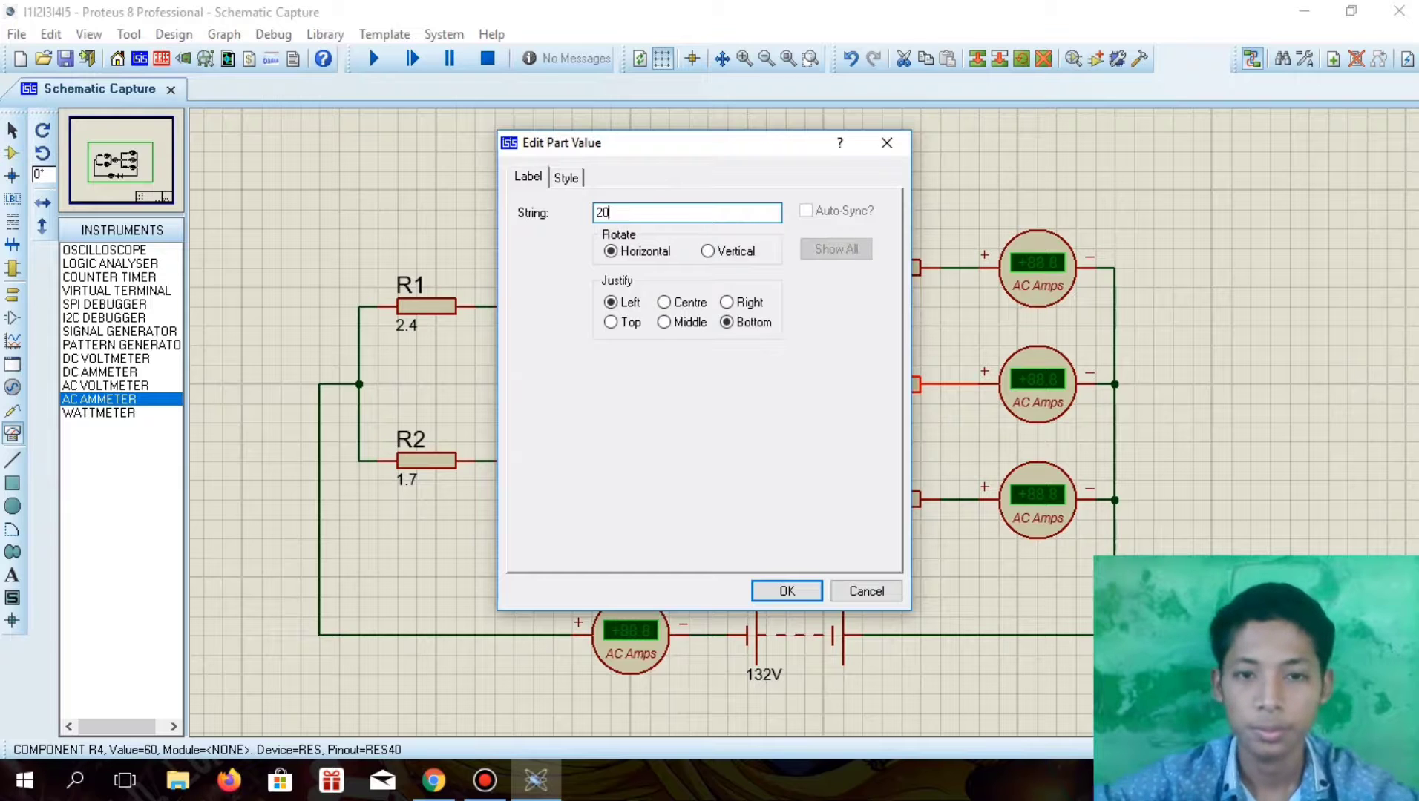
pyautogui.click(779, 592)
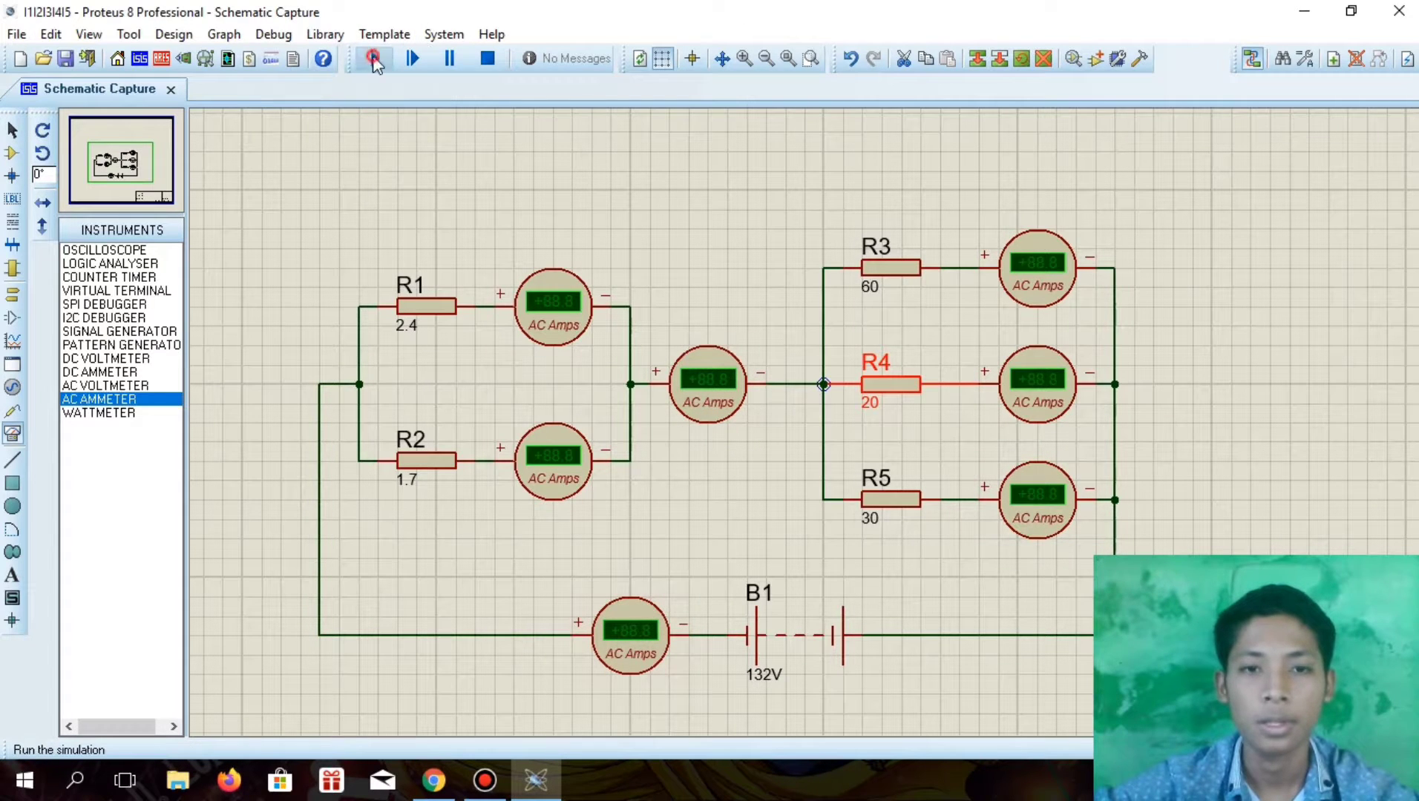
pyautogui.click(375, 59)
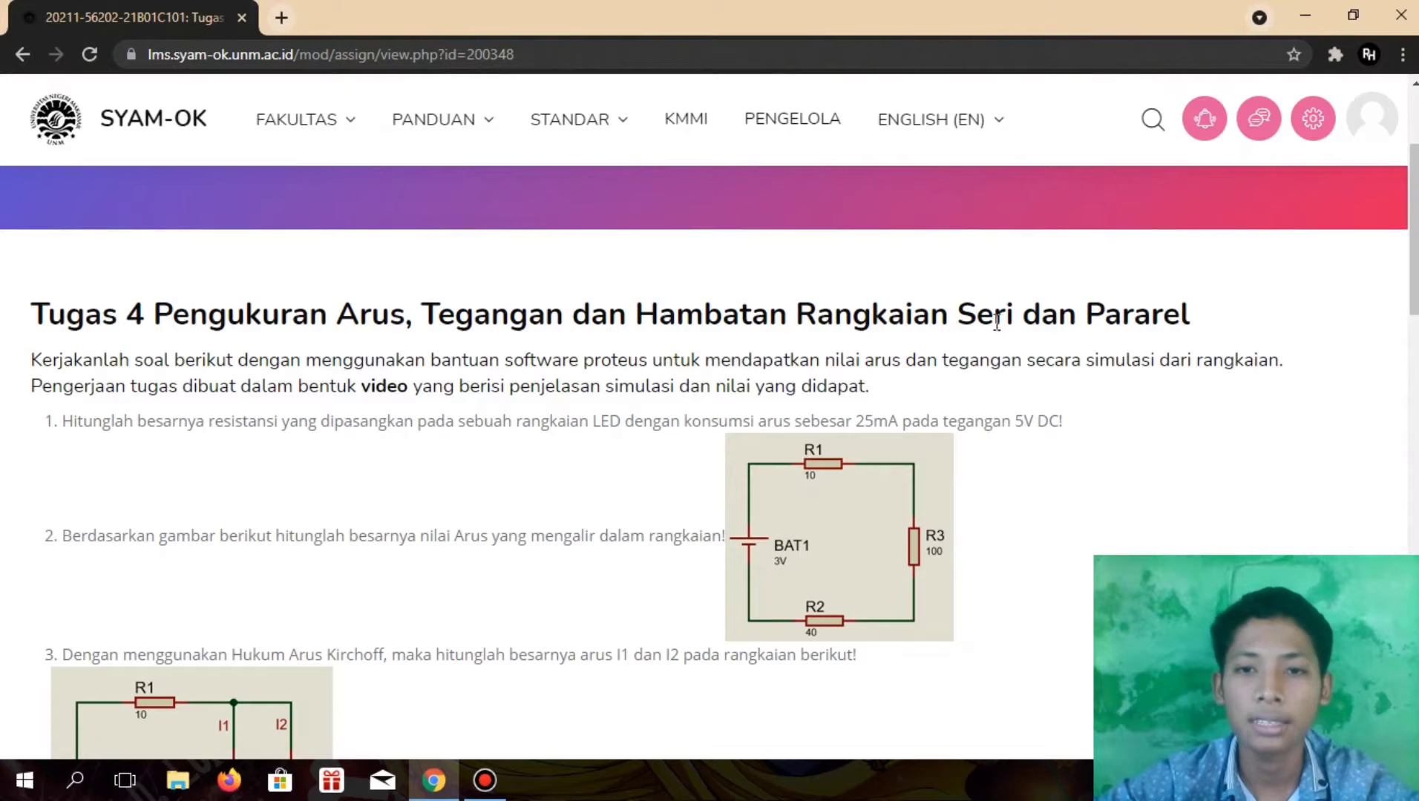
pyautogui.scroll(3, 748, 533)
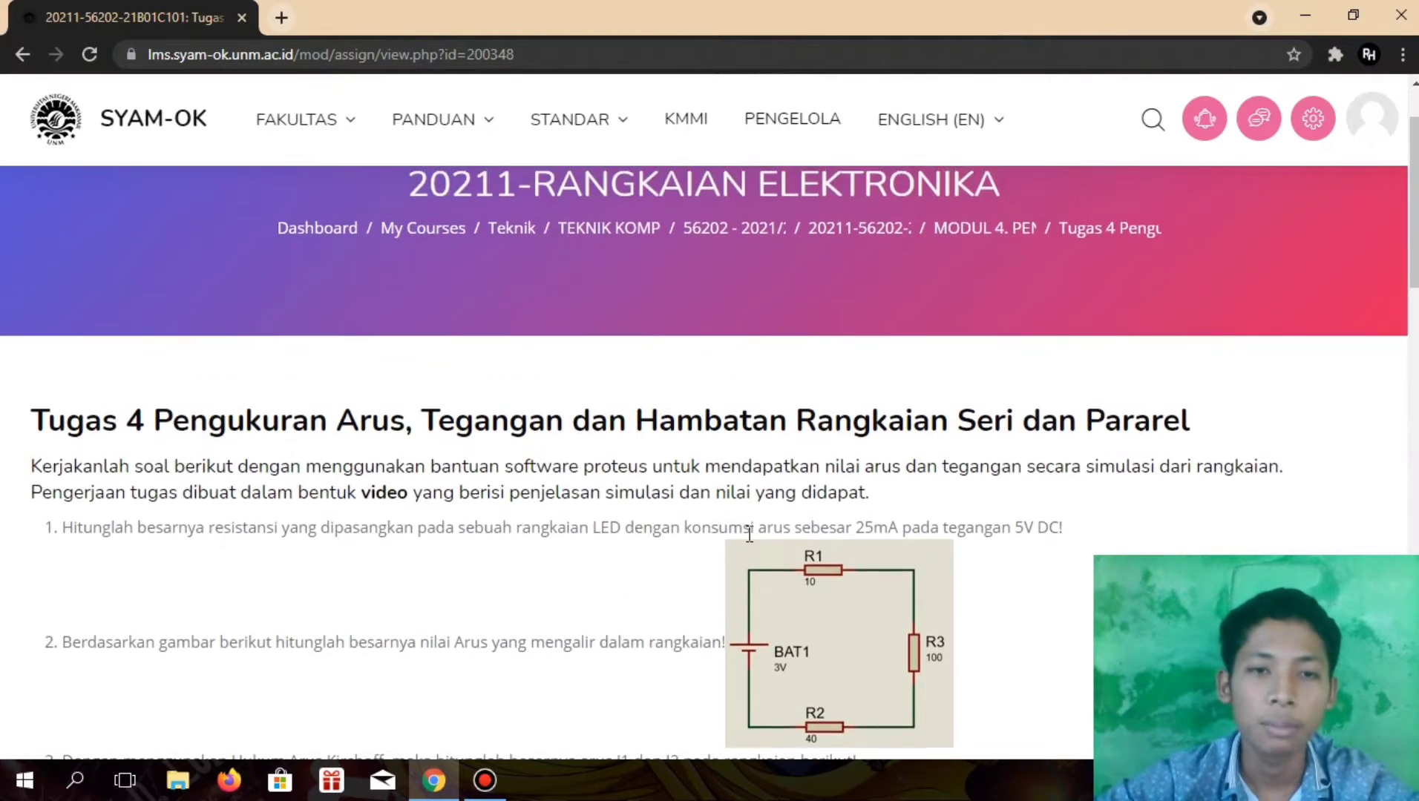